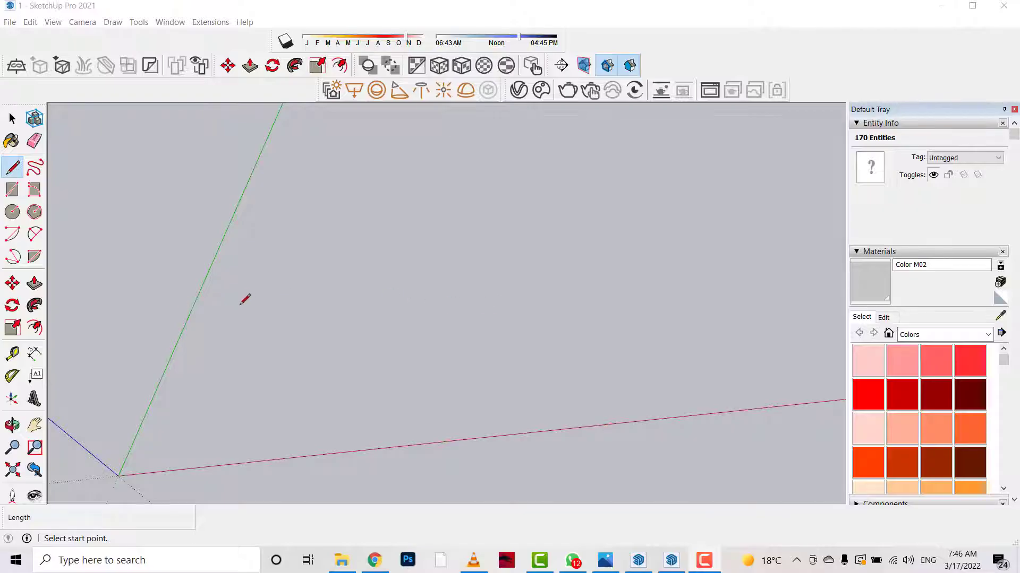
- Draw the first floor outline edges along the axes: 1 m, 1.13 m and 0.92 m
click(241, 305)
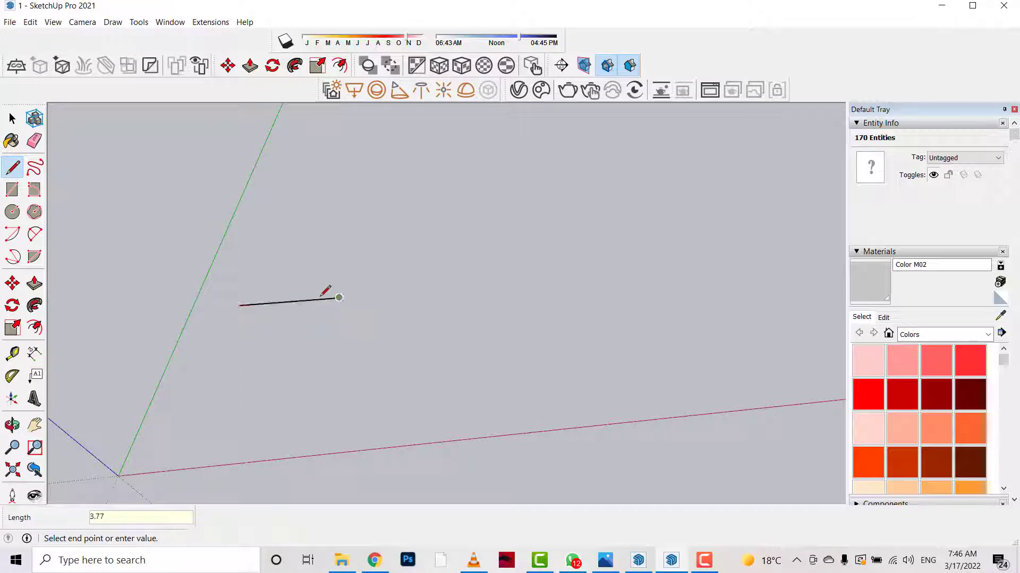
click(339, 298)
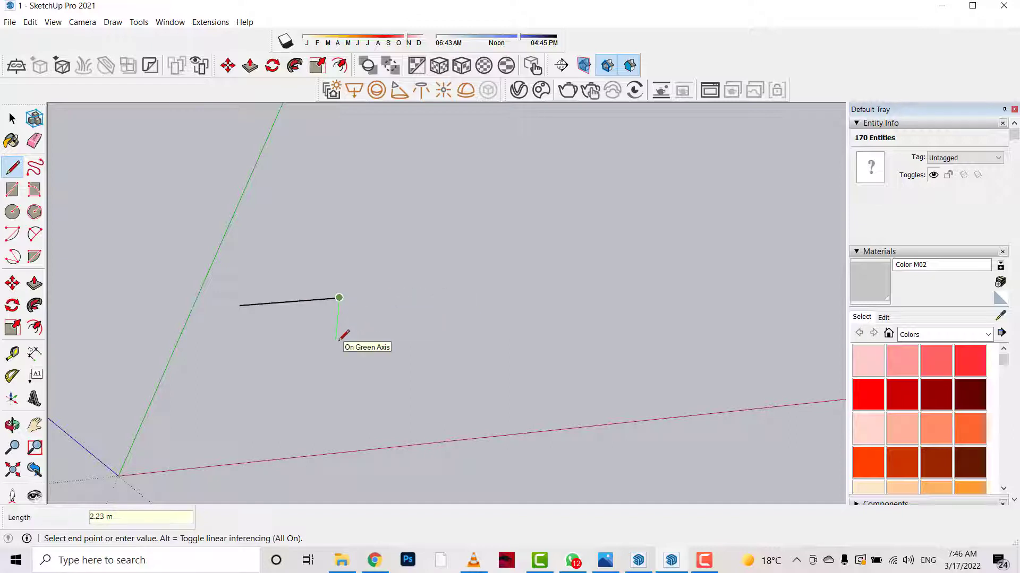
text(1.77)
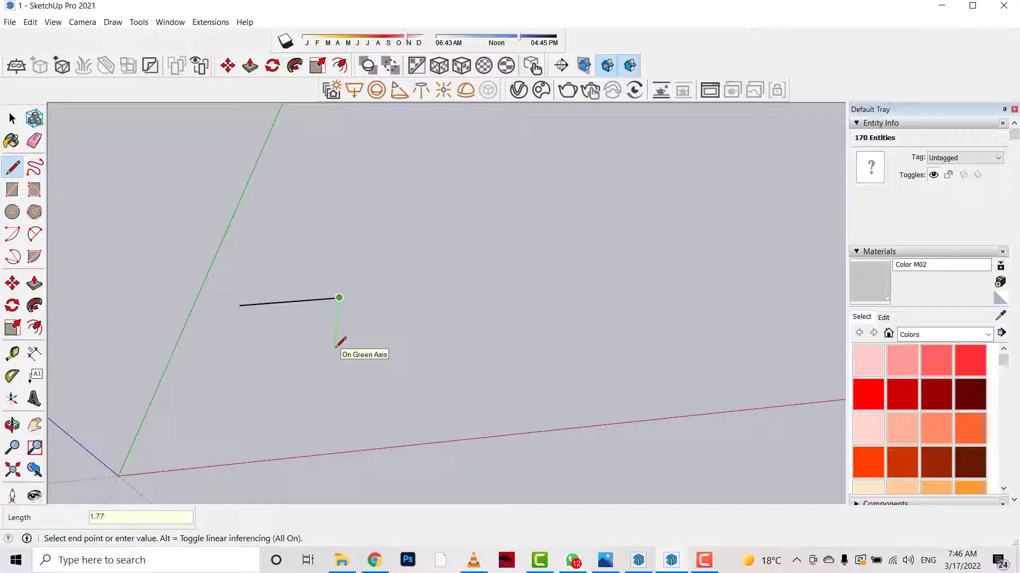
key(Return)
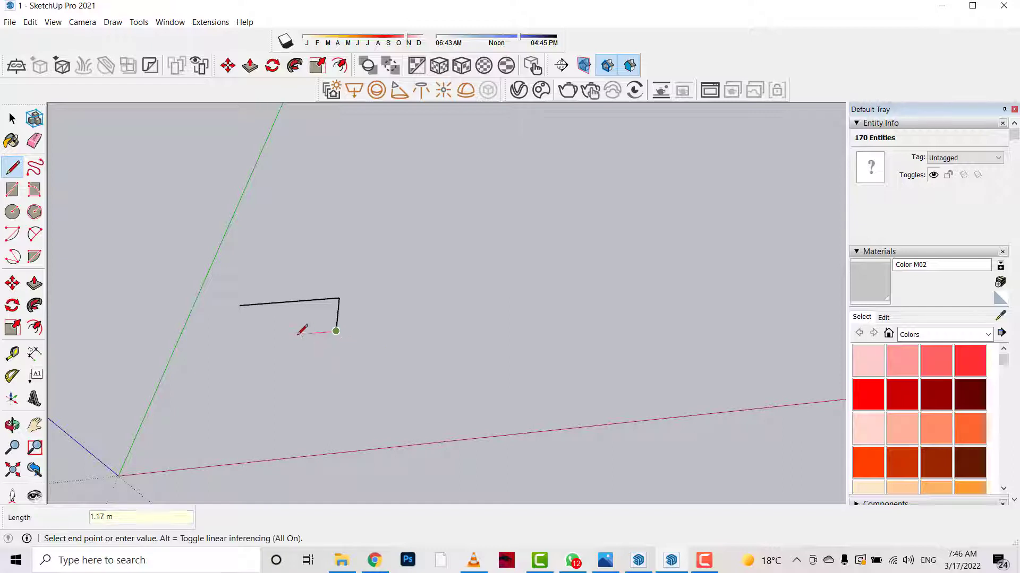
scroll(298, 334, up, 2)
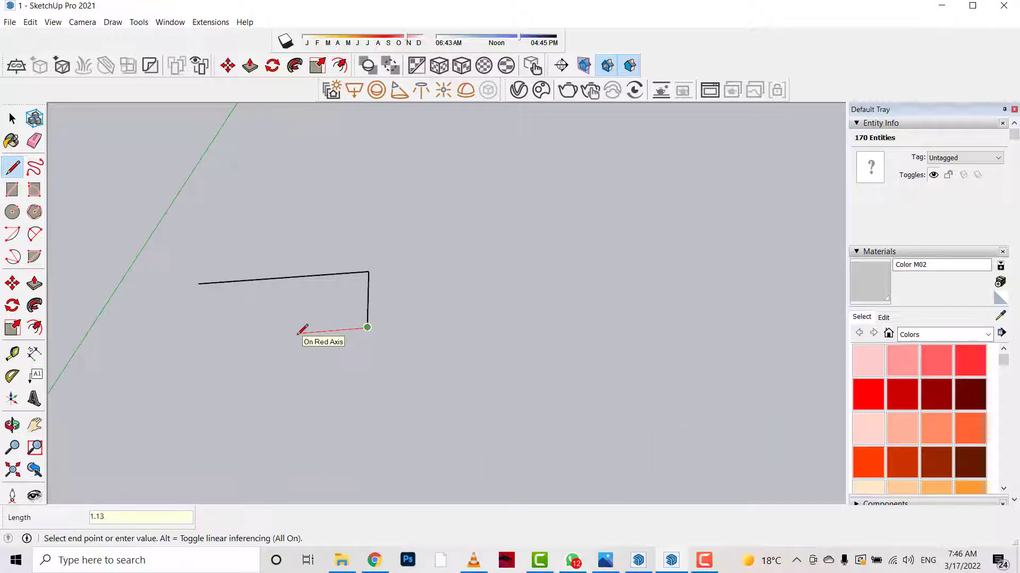
key(Return)
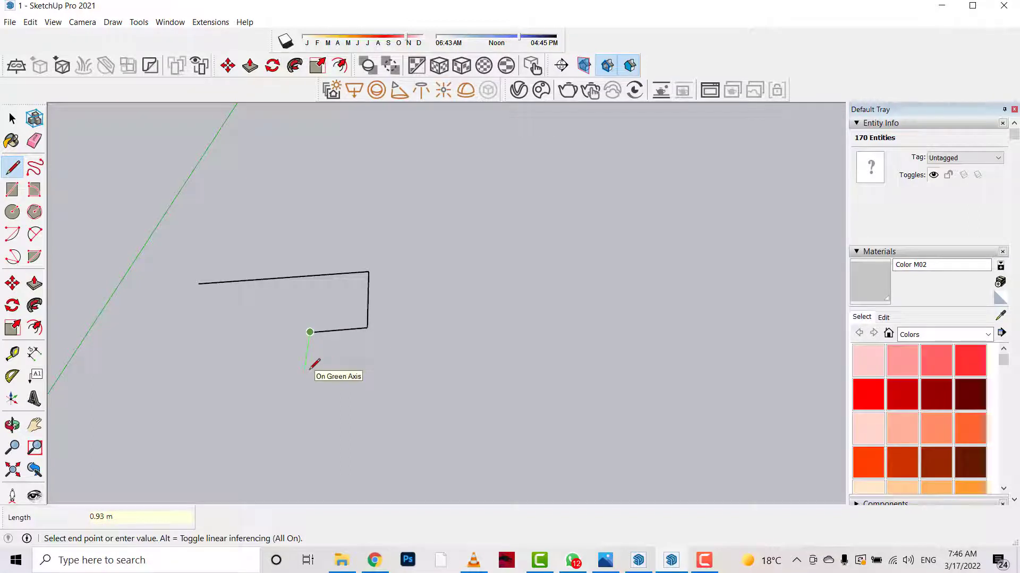
text(.92)
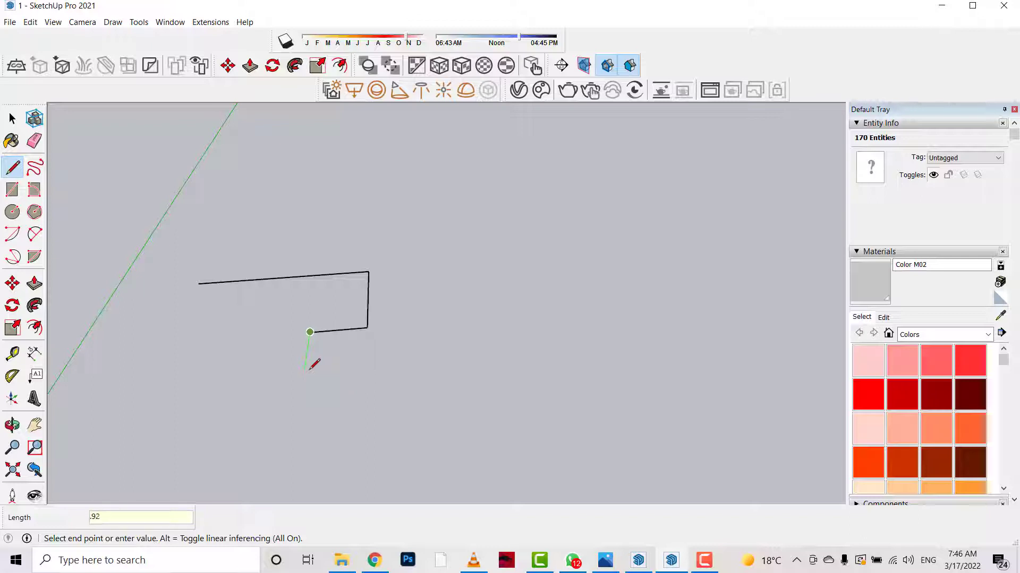
key(Return)
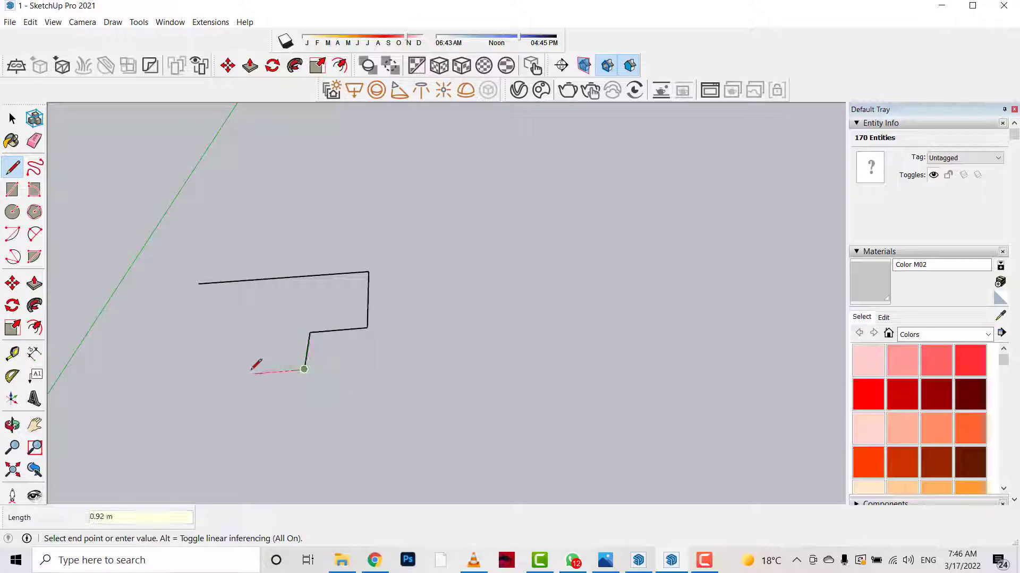
key(Escape)
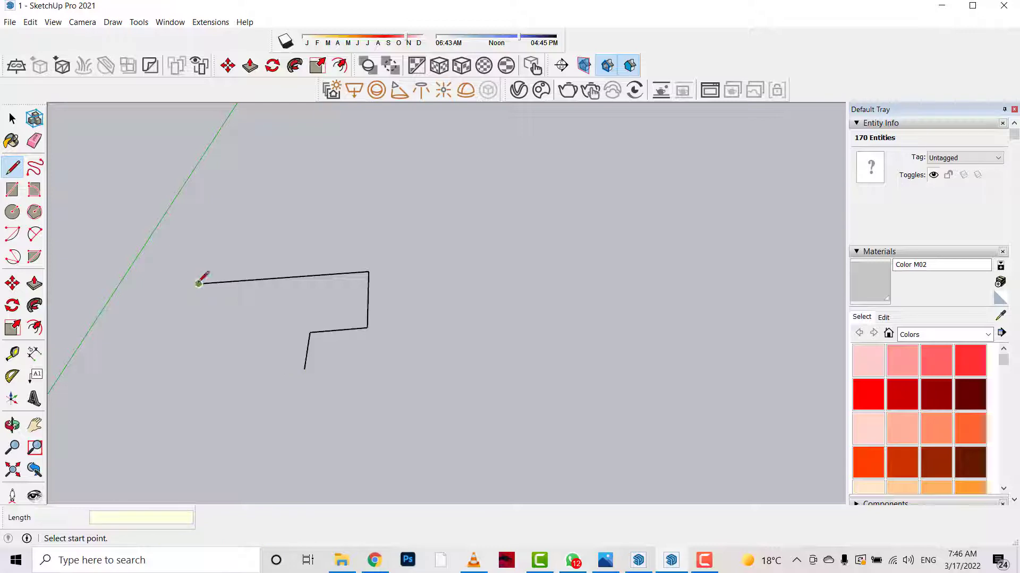
- Draw the remaining edges back to the start point, closing the L-shaped floor face
click(199, 283)
text(2.69)
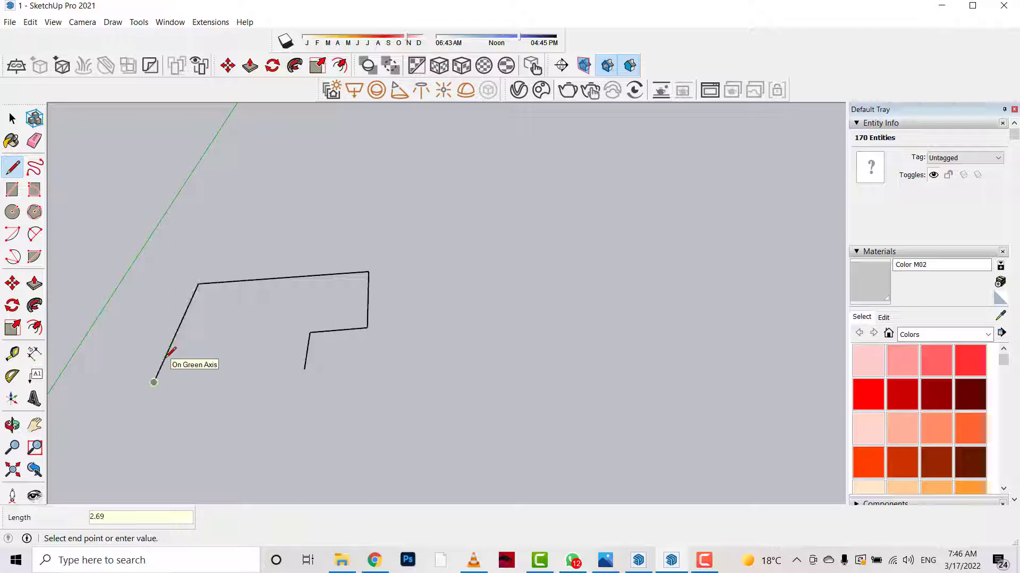
click(154, 382)
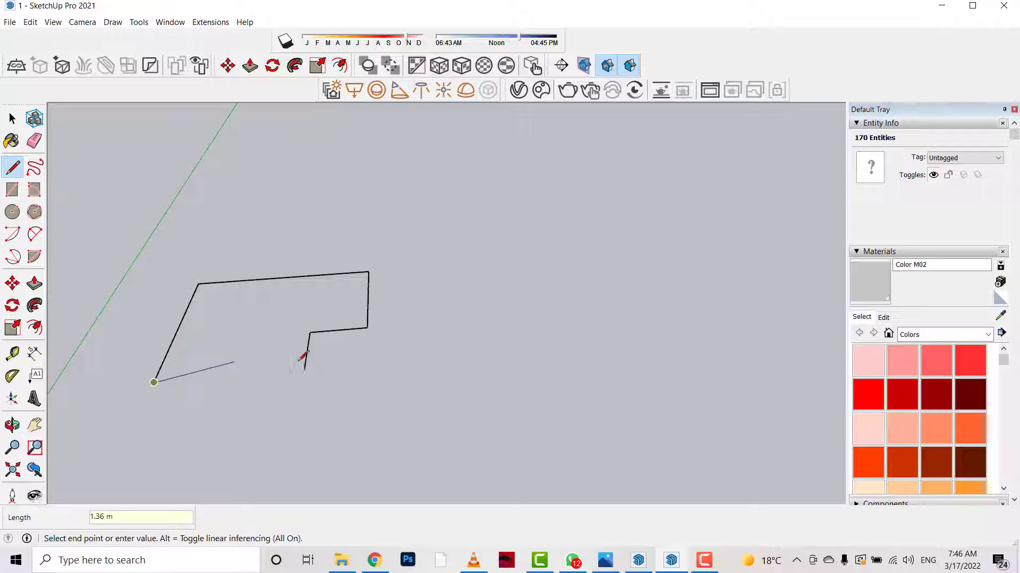
click(305, 369)
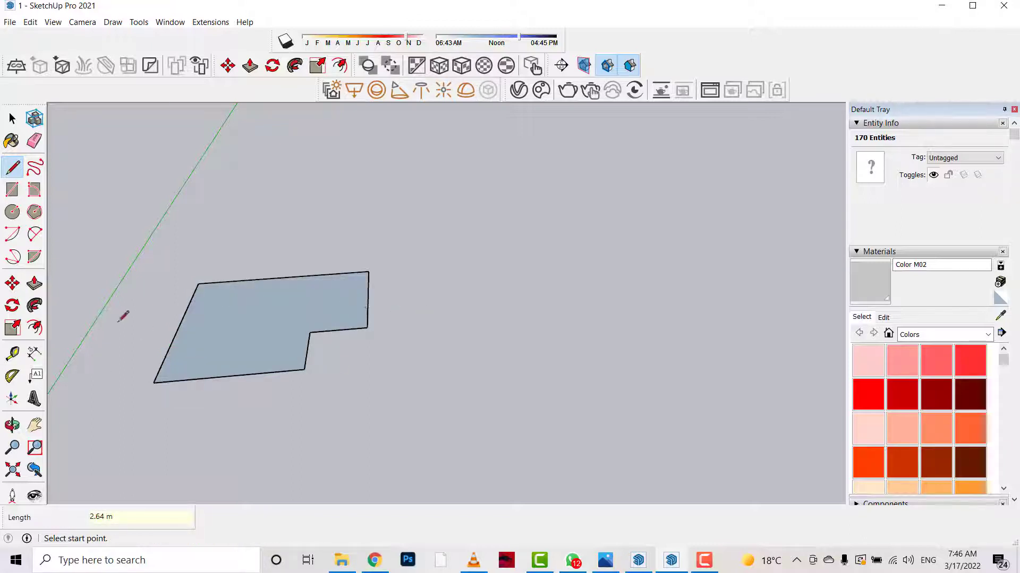
- Offset the floor outline inward to form a wall-thickness ring
key(o)
drag(330, 336, 177, 298)
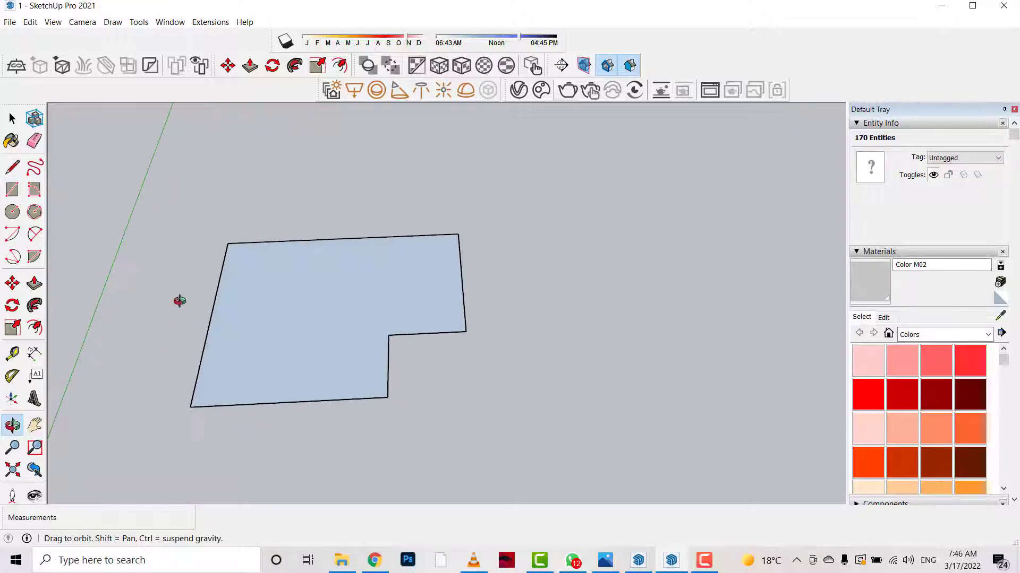
click(36, 329)
click(389, 334)
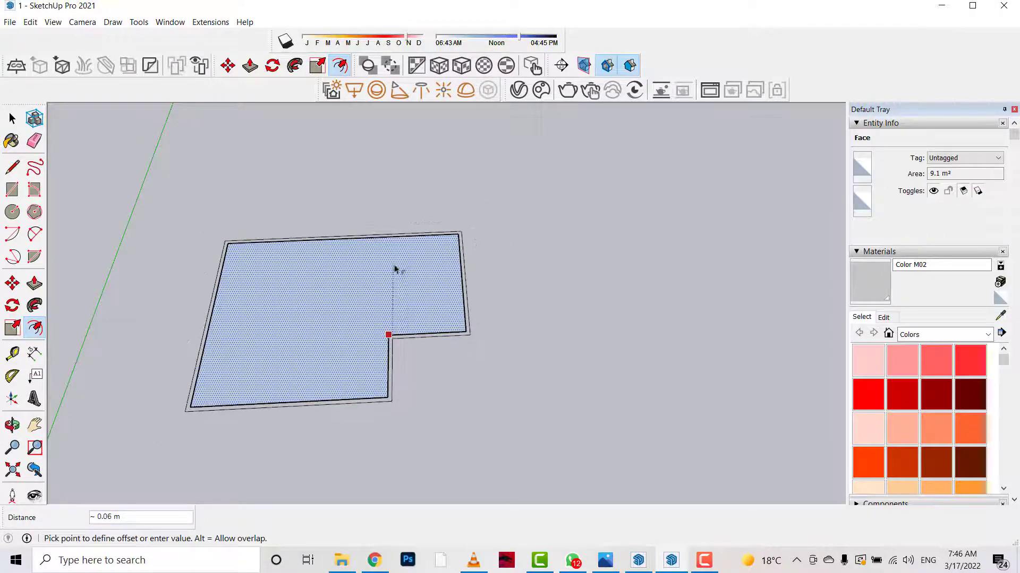
click(395, 267)
- Push/Pull the wall ring up 2.80 m and orbit into the room's inner corner
key(p)
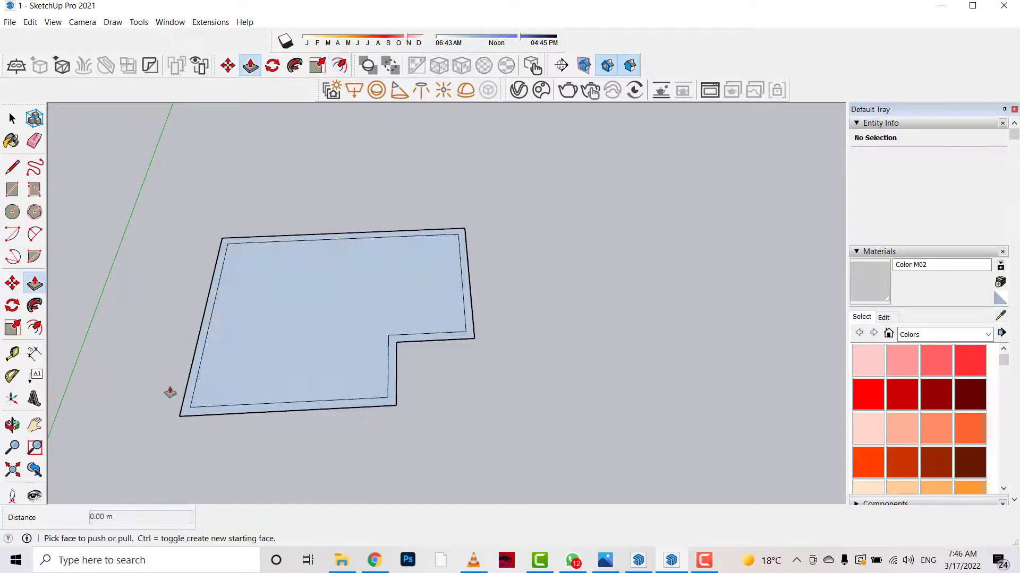
drag(183, 408, 172, 353)
text(2.)
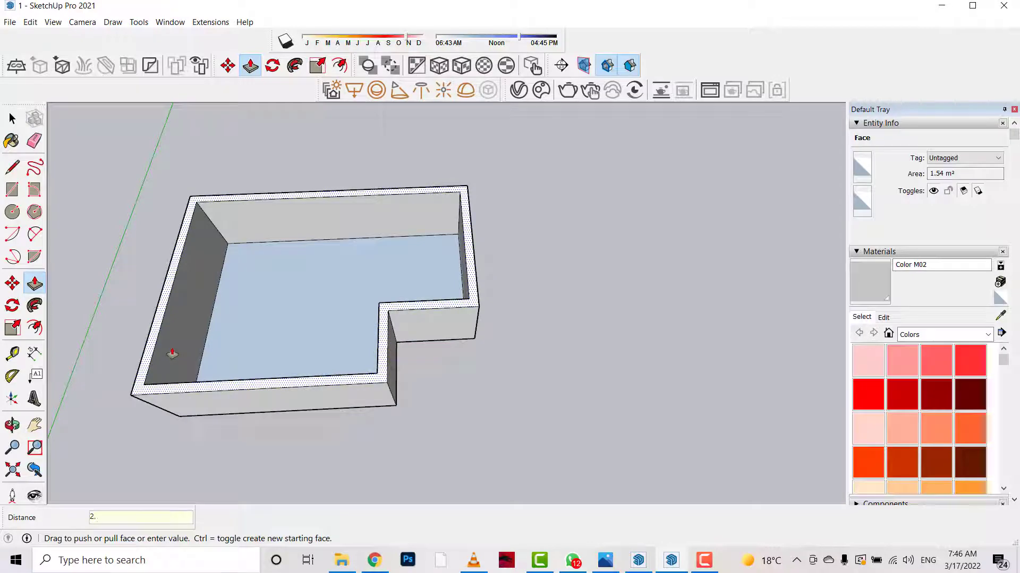
key(Return)
middle_drag(172, 353, 403, 376)
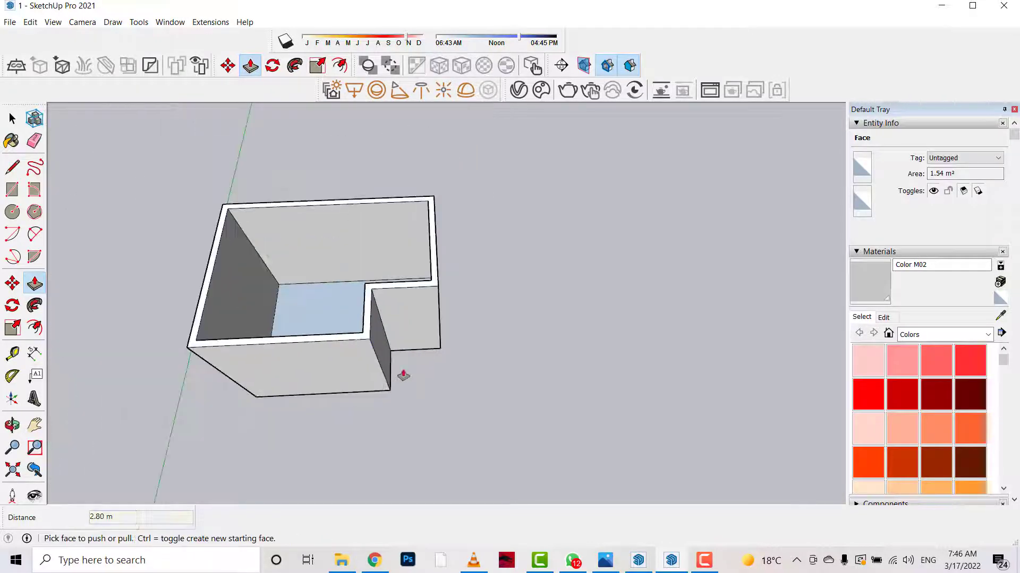
click(13, 425)
mouse_move(174, 305)
mouse_down()
mouse_move(205, 345)
mouse_move(587, 387)
mouse_move(572, 357)
mouse_move(813, 240)
mouse_move(547, 230)
mouse_move(385, 294)
mouse_move(212, 319)
mouse_up()
- Copy the inner corner edge 0.80 m along the wall to mark the door width
click(13, 117)
scroll(527, 365, up, 1)
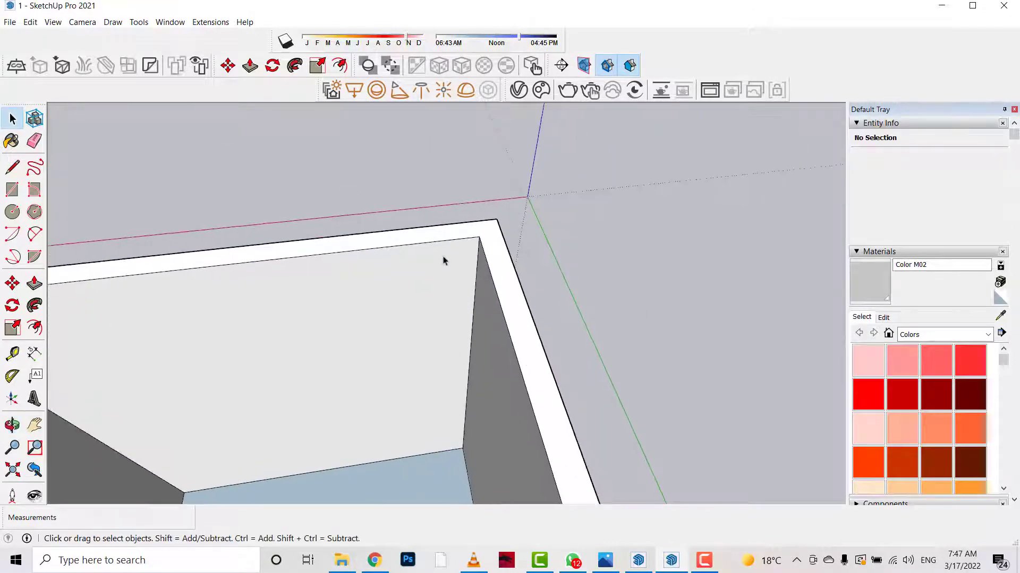
click(477, 260)
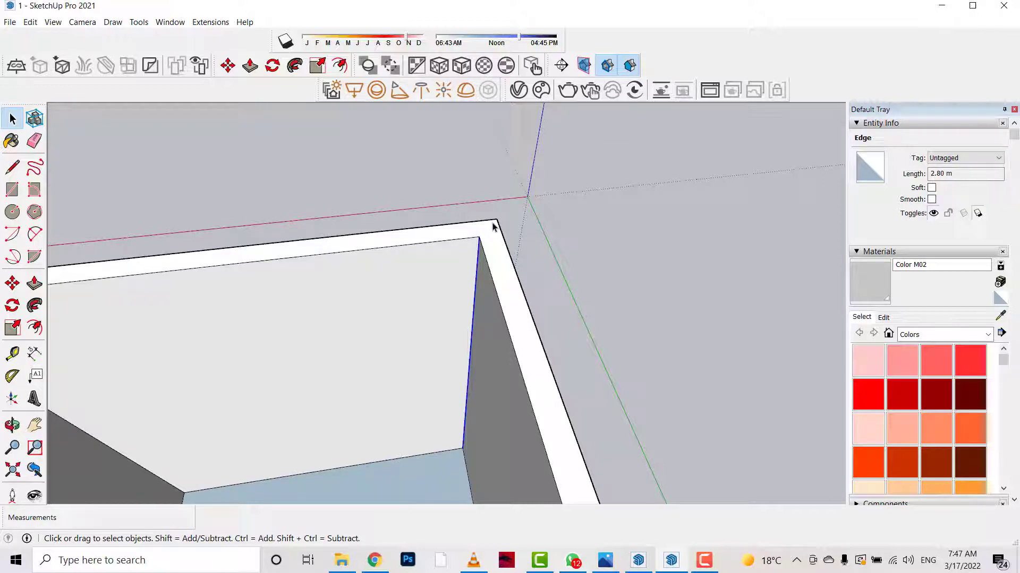
key(m)
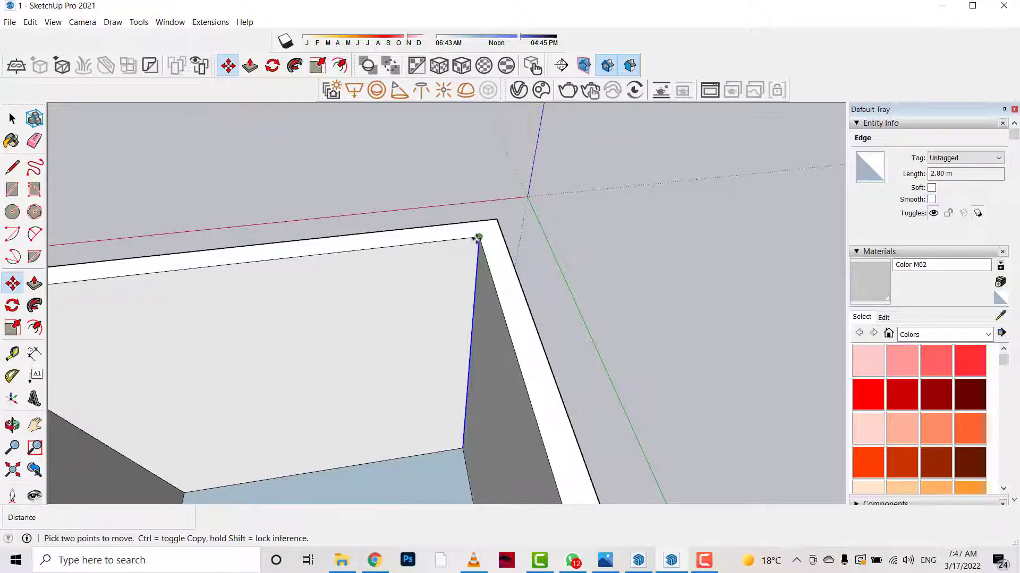
click(478, 237)
key(ctrl)
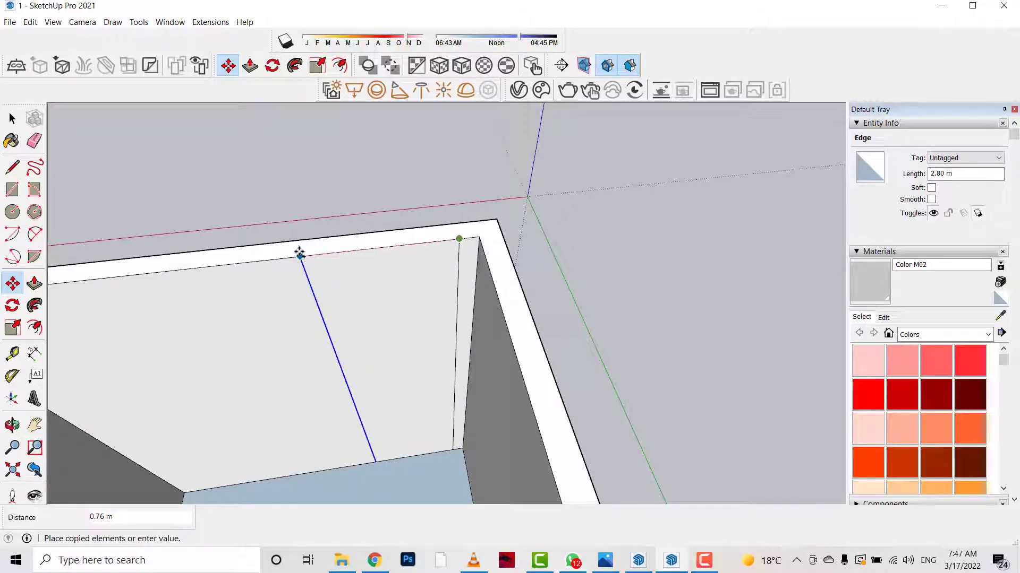
click(290, 254)
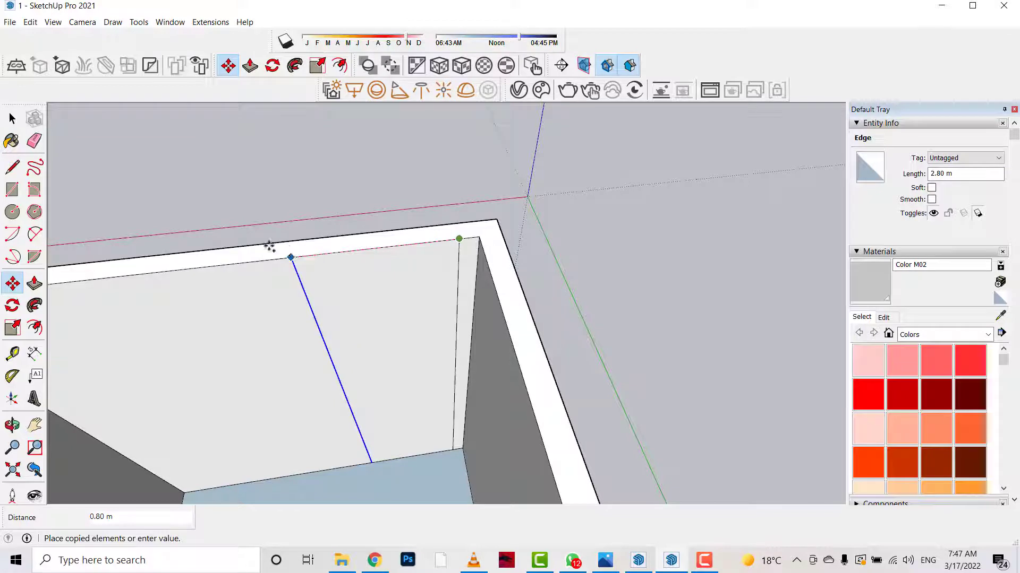
- Copy the wall's bottom edge 2.2 m up to mark the door height
key(space)
click(410, 460)
key(m)
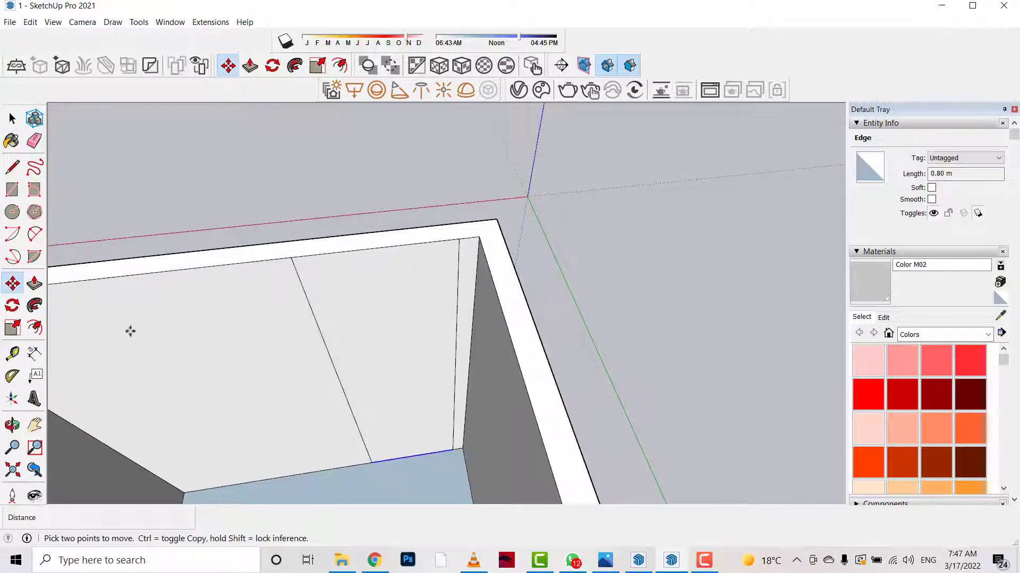
key(ctrl)
click(453, 450)
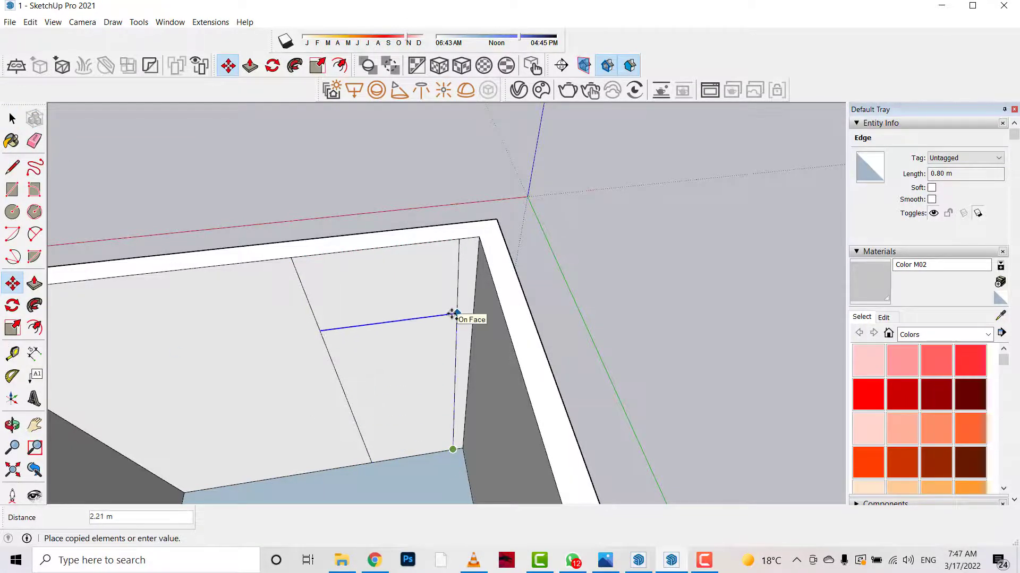
key(Return)
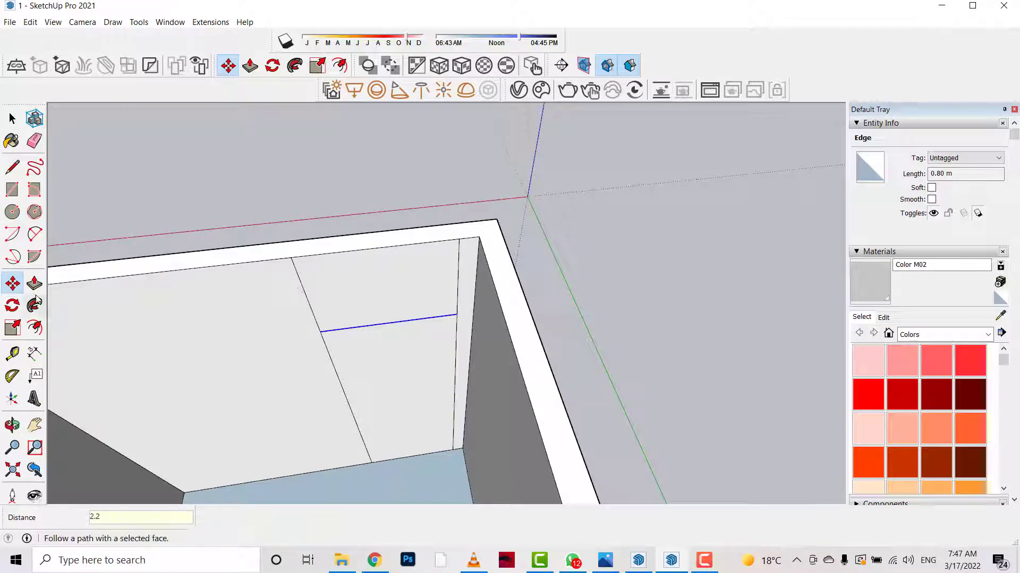
- Push the door face through the wall and delete the leftover stray edge
click(34, 284)
click(431, 429)
click(444, 348)
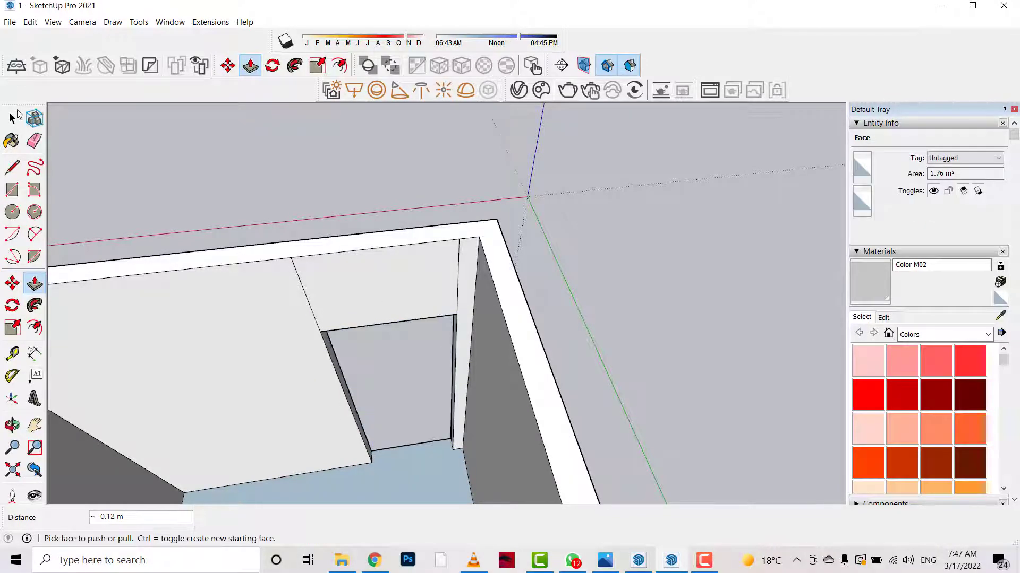
key(space)
click(296, 271)
key(Delete)
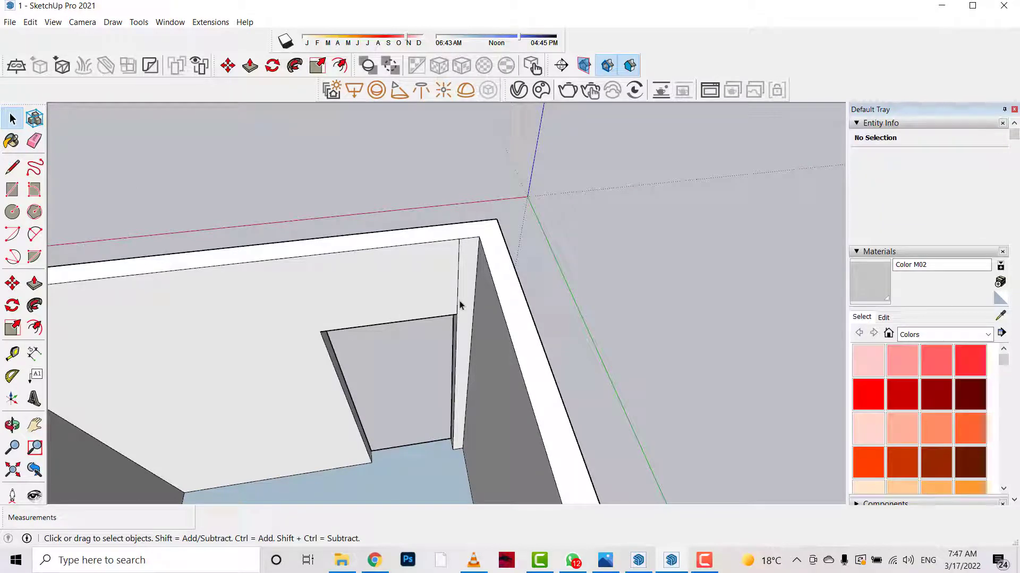
mouse_move(460, 300)
middle_down()
mouse_move(435, 361)
mouse_move(694, 394)
middle_up()
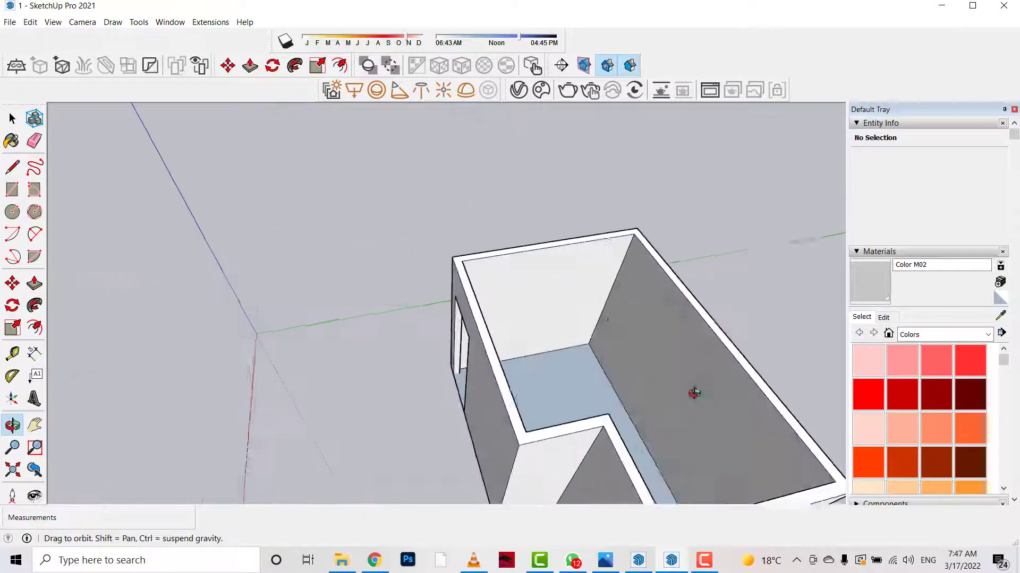
- Copy the back wall's corner edge 0.7 m along the wall
scroll(637, 255, up, 3)
scroll(588, 235, up, 5)
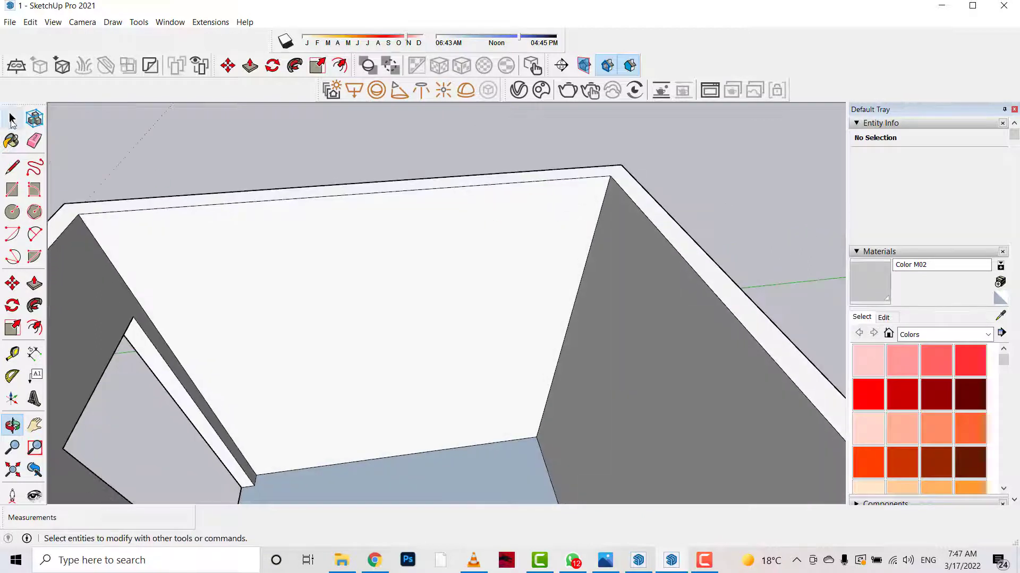
click(11, 122)
click(595, 229)
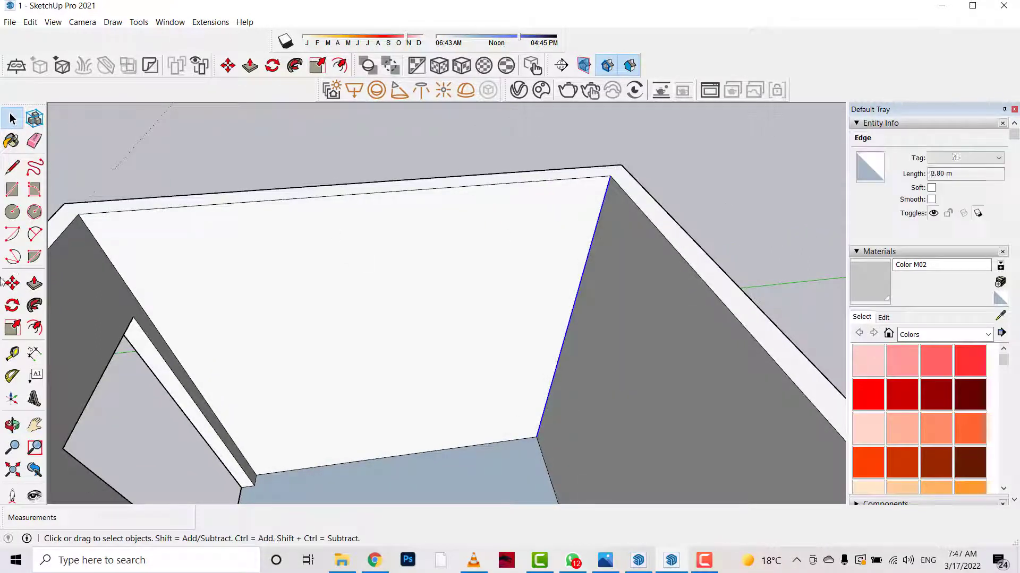
key(m)
ctrl+click(610, 177)
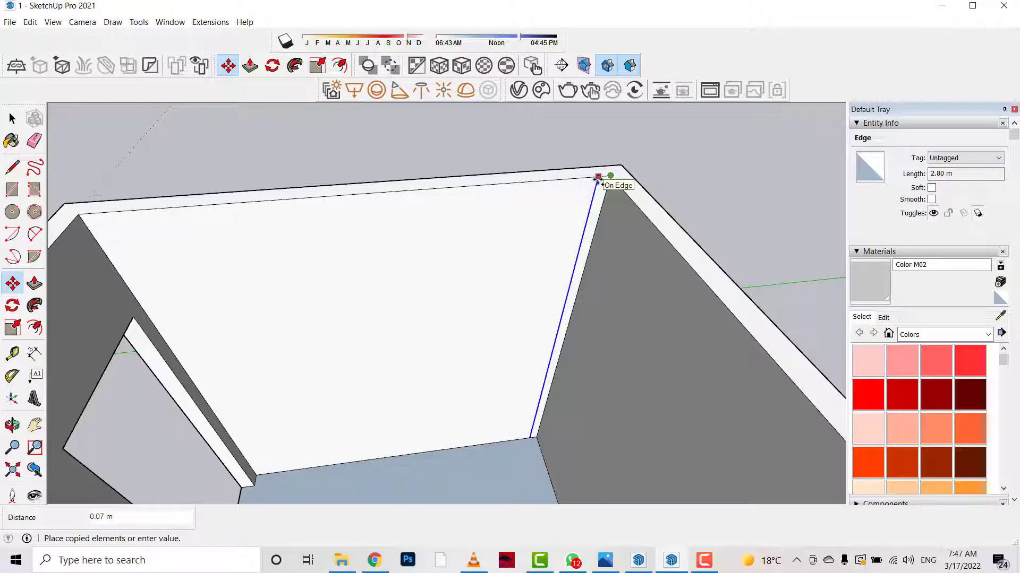
key(Escape)
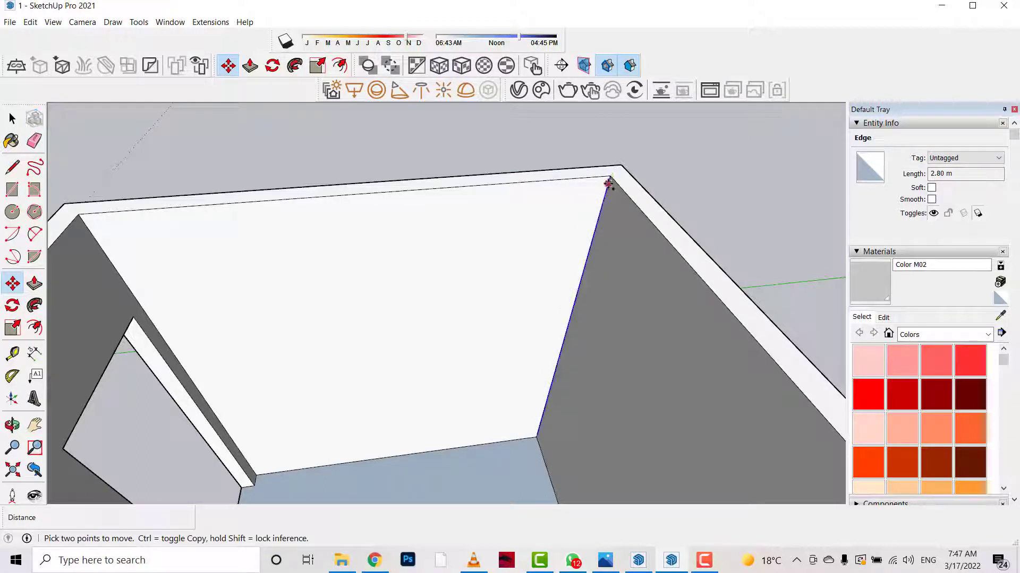
ctrl+click(609, 183)
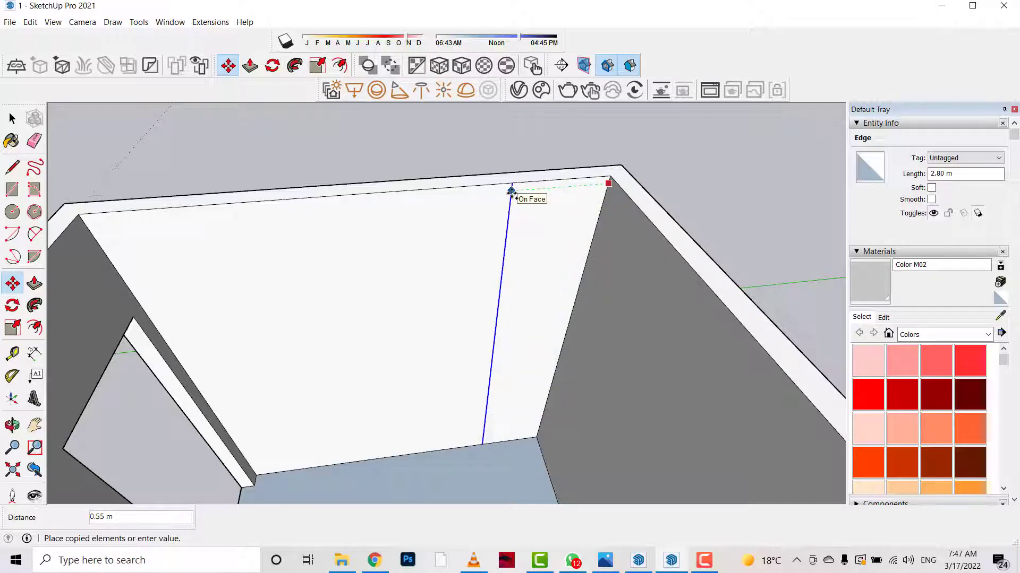
text(.7)
key(Return)
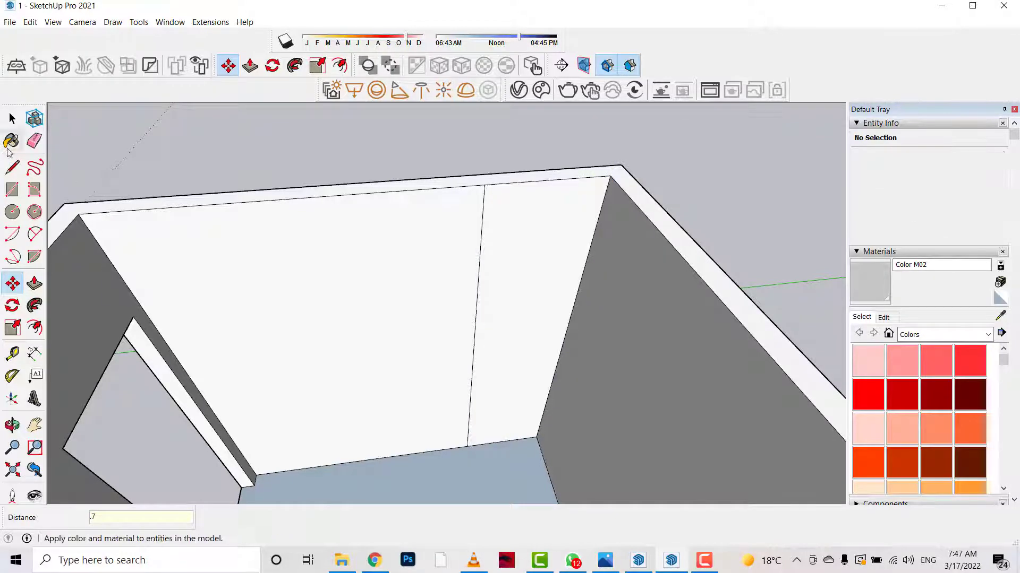
- Copy the wall strip's bottom edge 1.25 m up the wall
click(12, 119)
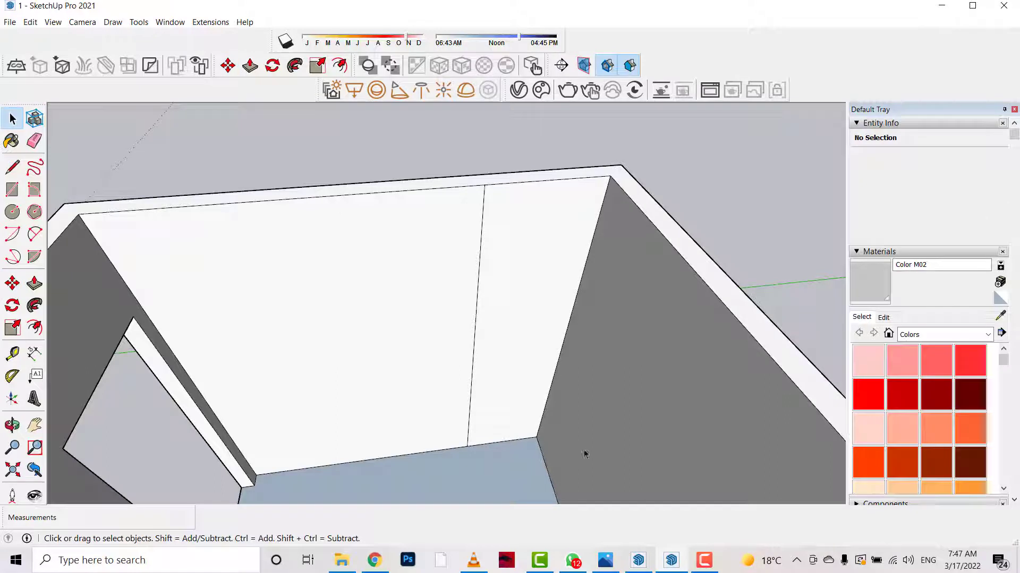
click(519, 441)
key(m)
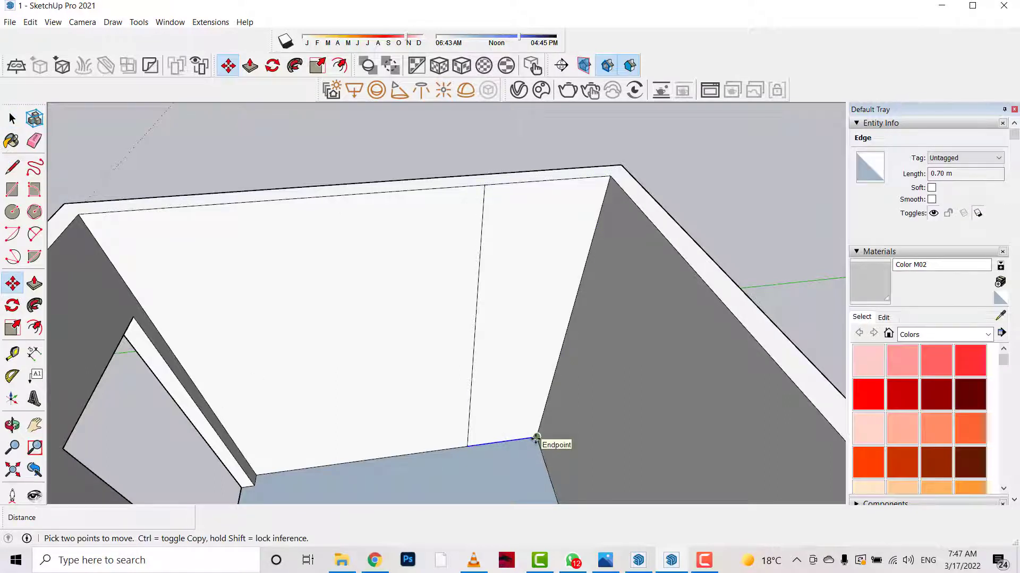
click(537, 439)
key(ctrl)
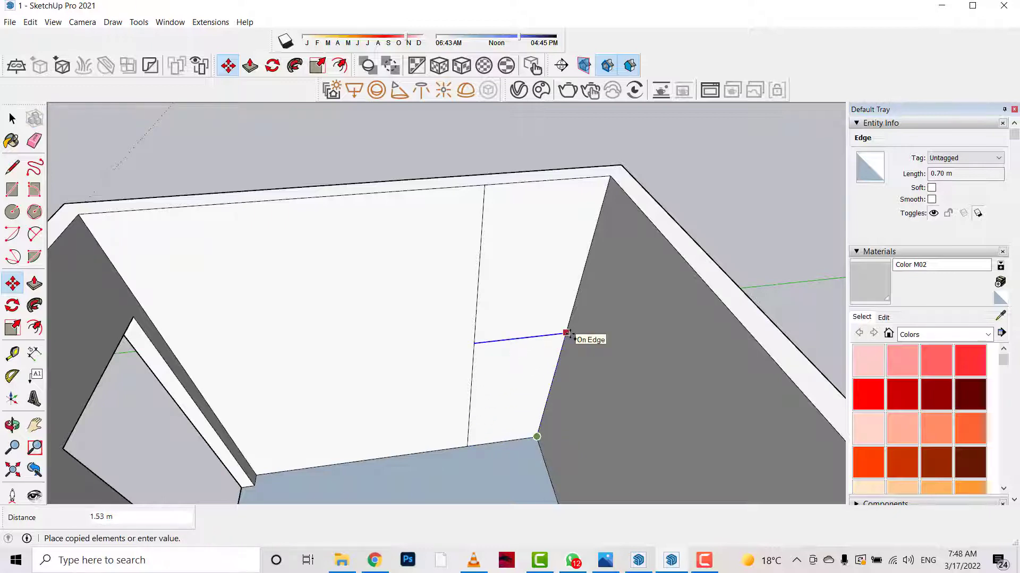
text(1)
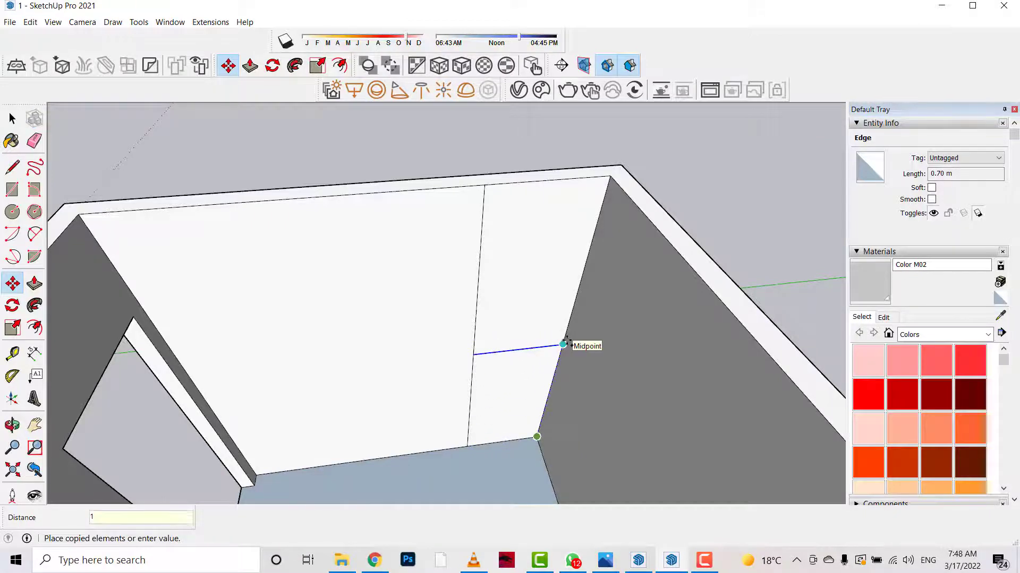
key(Return)
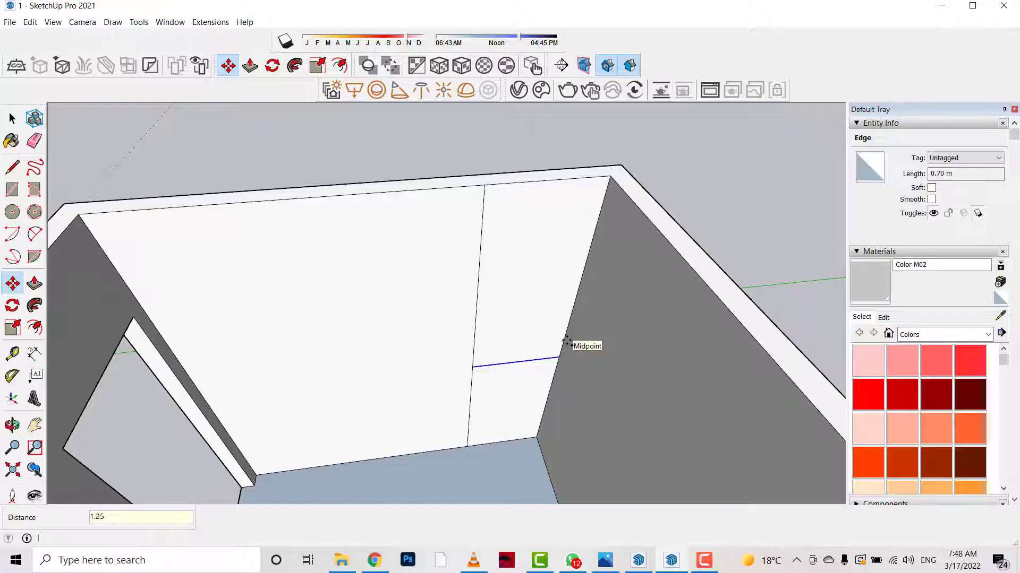
- Copy that new edge another 0.7 m higher to complete the square panel
click(560, 359)
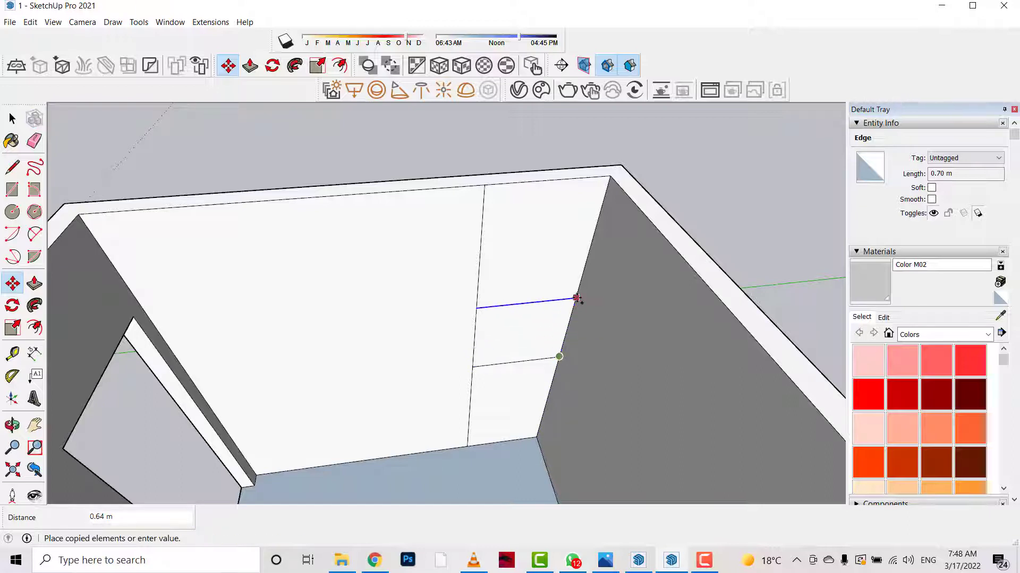
text(.7)
key(Return)
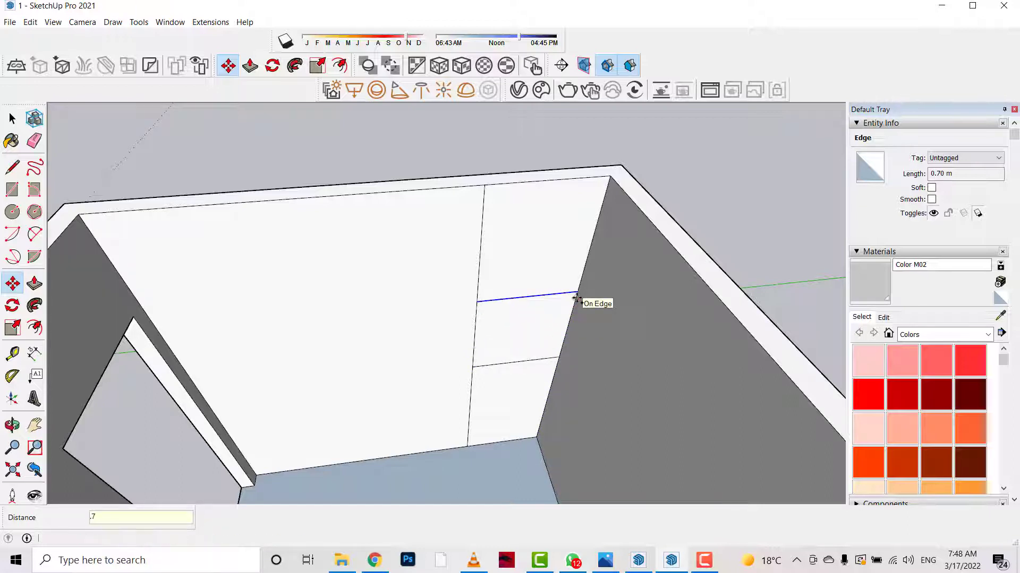
click(12, 425)
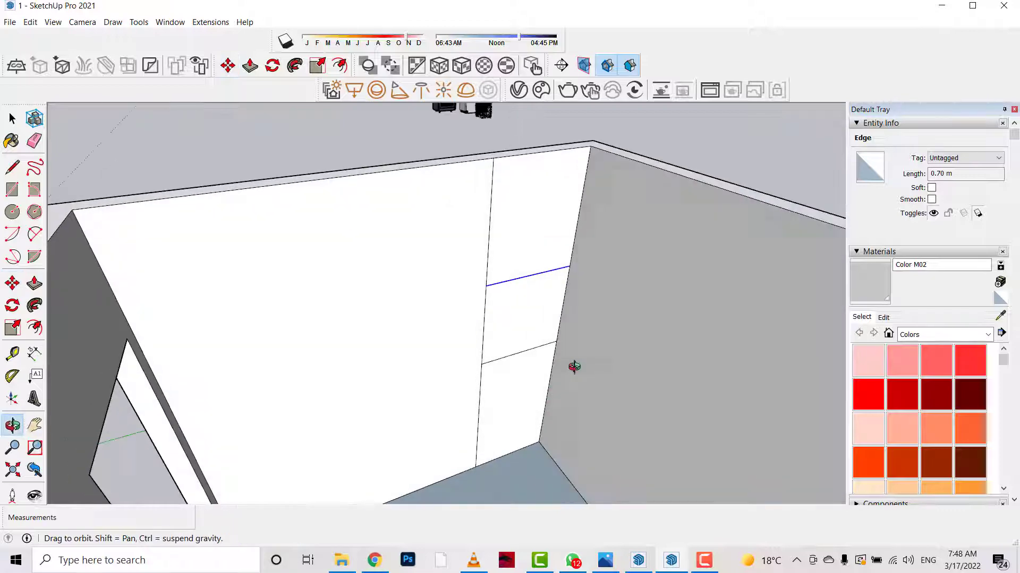
mouse_move(574, 364)
mouse_down()
mouse_move(548, 306)
mouse_move(482, 316)
mouse_up()
- Push the square panel 0.12 m into the back wall
key(p)
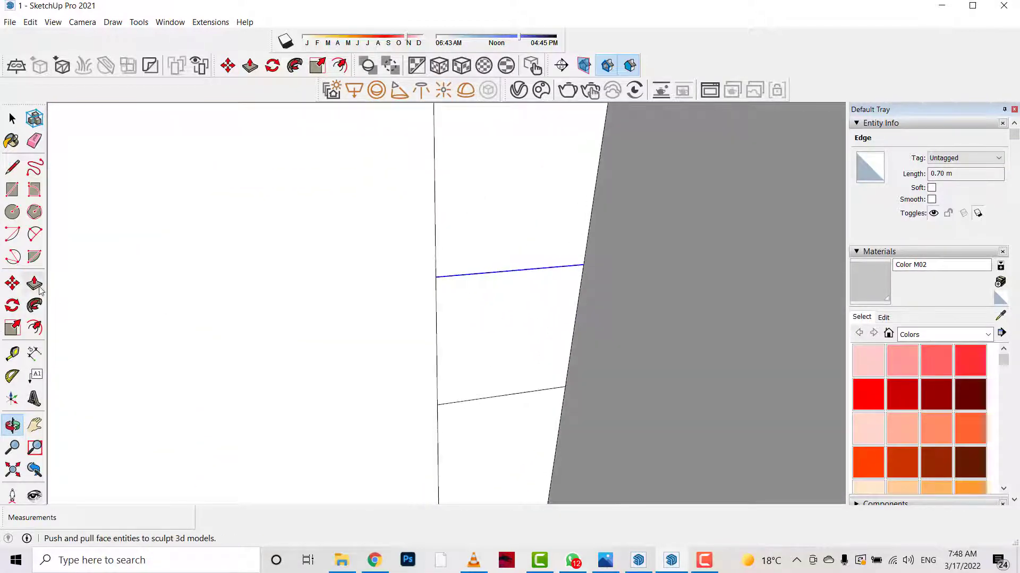
click(480, 391)
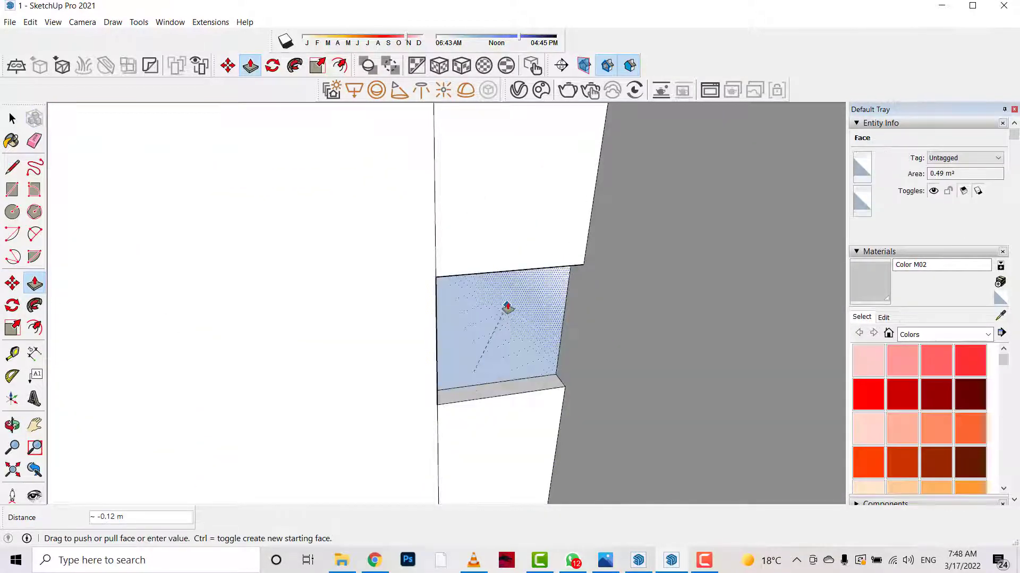
click(507, 308)
click(12, 138)
- Delete the stray vertical edges above and below the niche
click(12, 118)
click(397, 233)
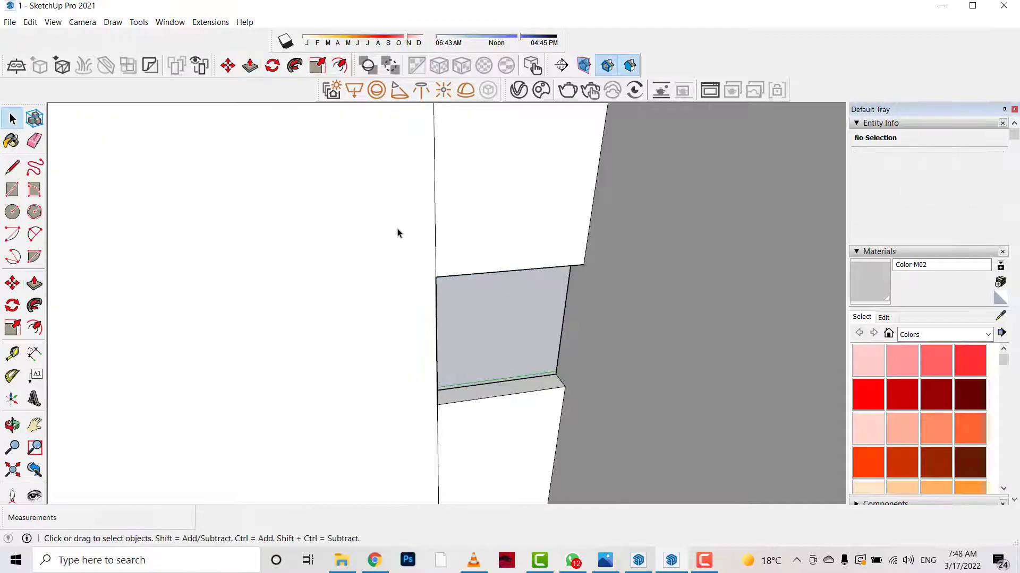
click(434, 229)
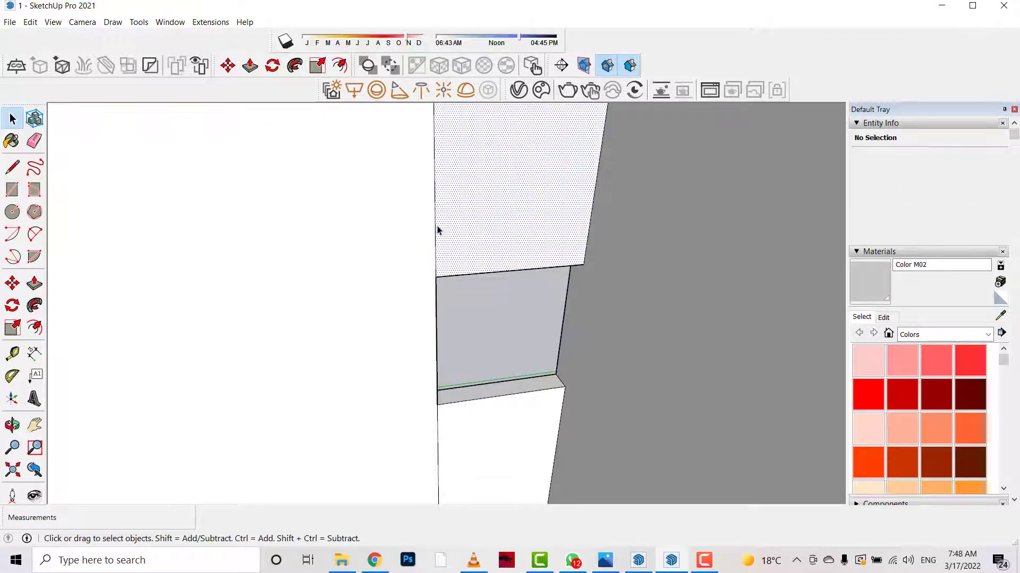
click(435, 260)
key(Delete)
click(437, 446)
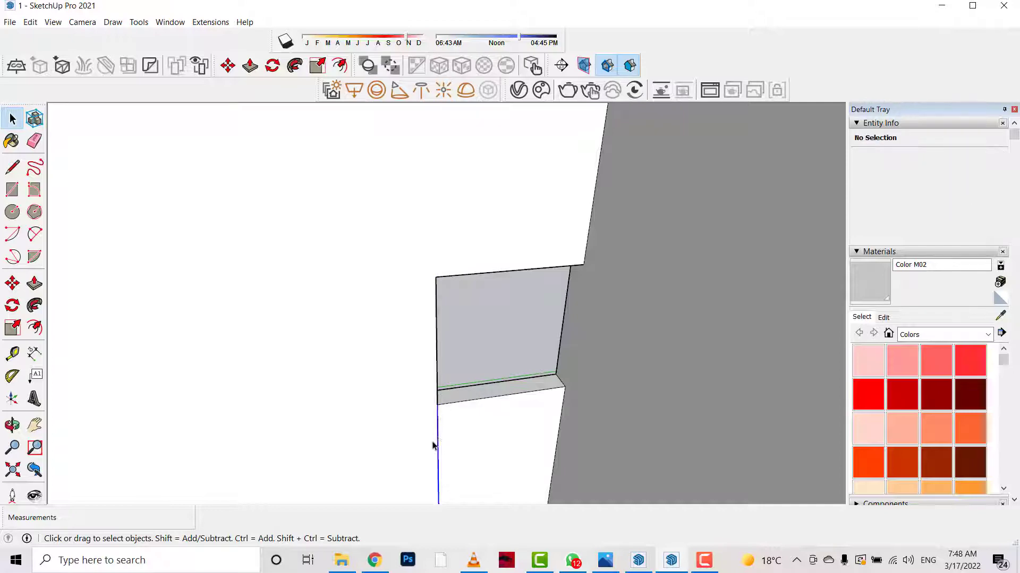
key(Delete)
- Orbit and zoom around to inspect the whole room and its floor
click(12, 425)
mouse_move(375, 478)
mouse_down()
mouse_move(396, 326)
mouse_move(576, 386)
mouse_move(573, 431)
mouse_move(399, 495)
mouse_up()
scroll(396, 325, down, 3)
scroll(450, 391, up, 3)
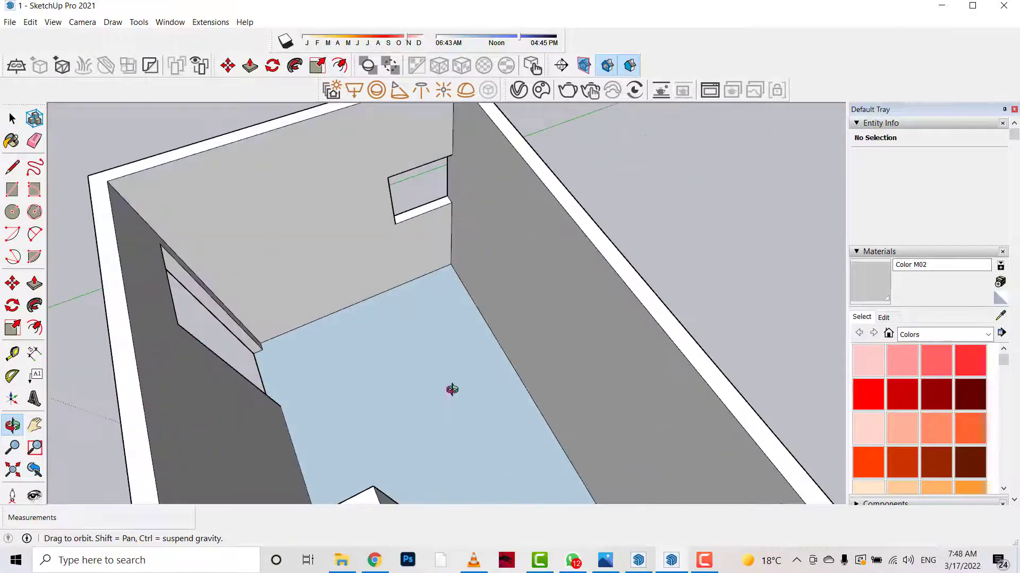
drag(451, 391, 420, 428)
scroll(295, 363, down, 3)
scroll(342, 319, up, 3)
mouse_move(341, 319)
mouse_down()
mouse_move(751, 425)
mouse_move(403, 353)
mouse_up()
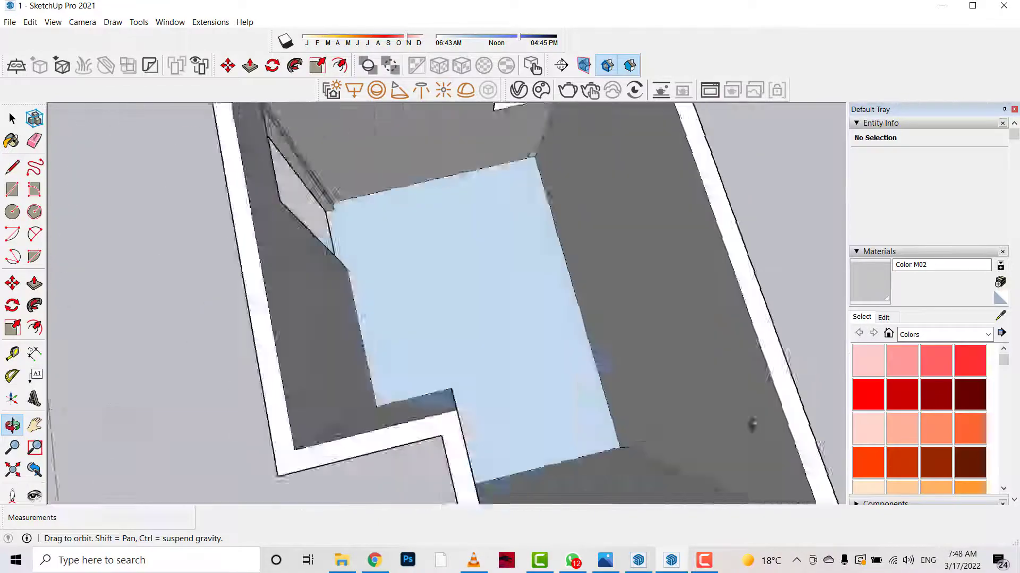
scroll(402, 353, down, 3)
drag(510, 317, 524, 209)
scroll(478, 197, up, 3)
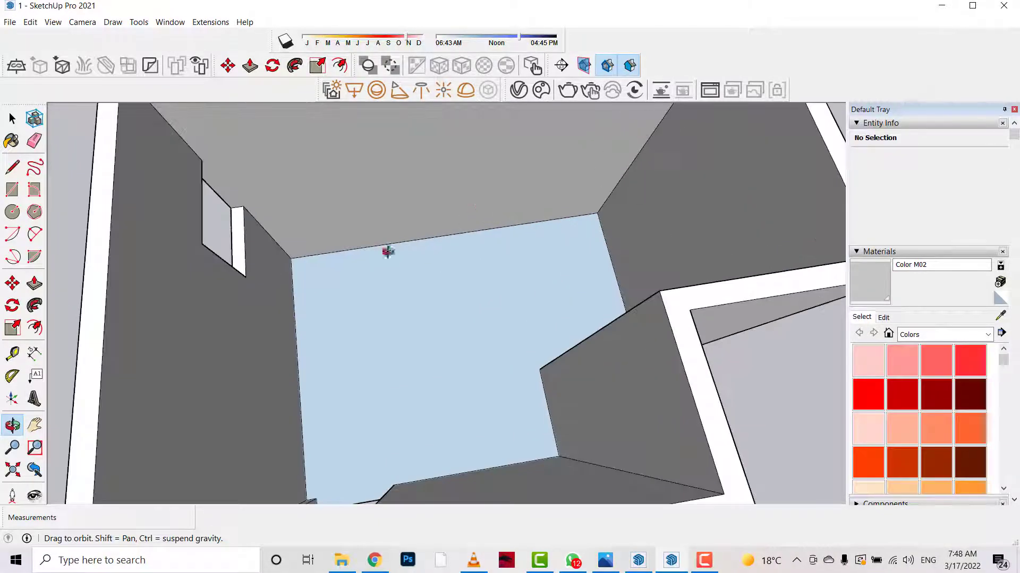
- Select all the connected room geometry and make it a single group
click(13, 118)
triple_click(464, 186)
right_click(464, 186)
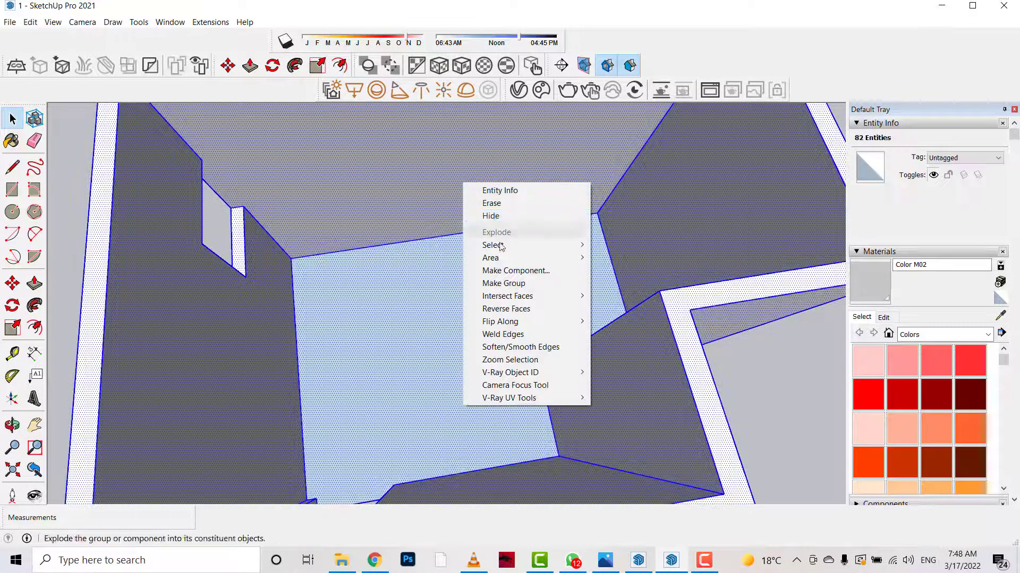
click(524, 286)
scroll(405, 297, down, 5)
click(12, 425)
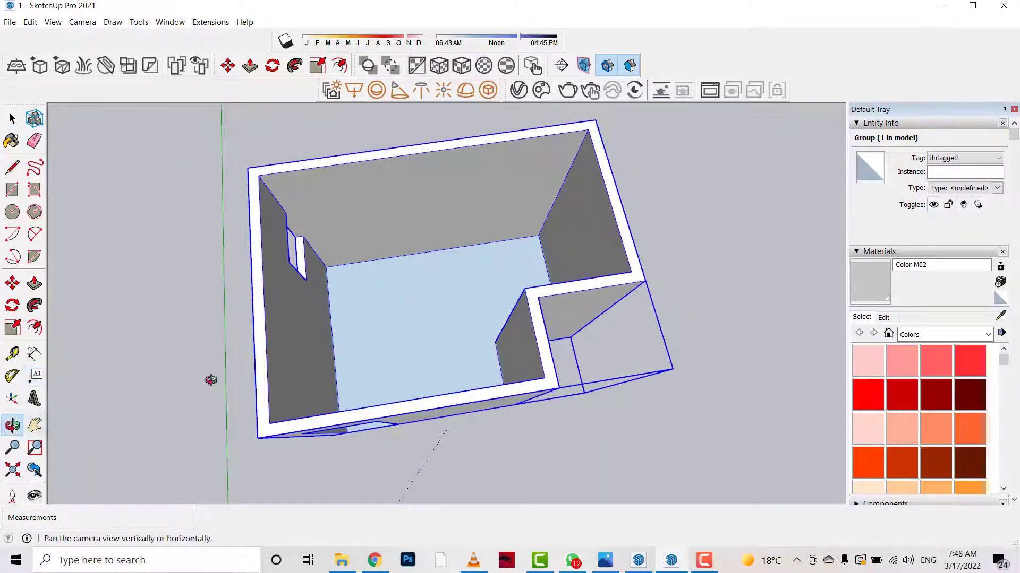
drag(211, 380, 443, 351)
scroll(434, 318, up, 3)
scroll(443, 349, up, 2)
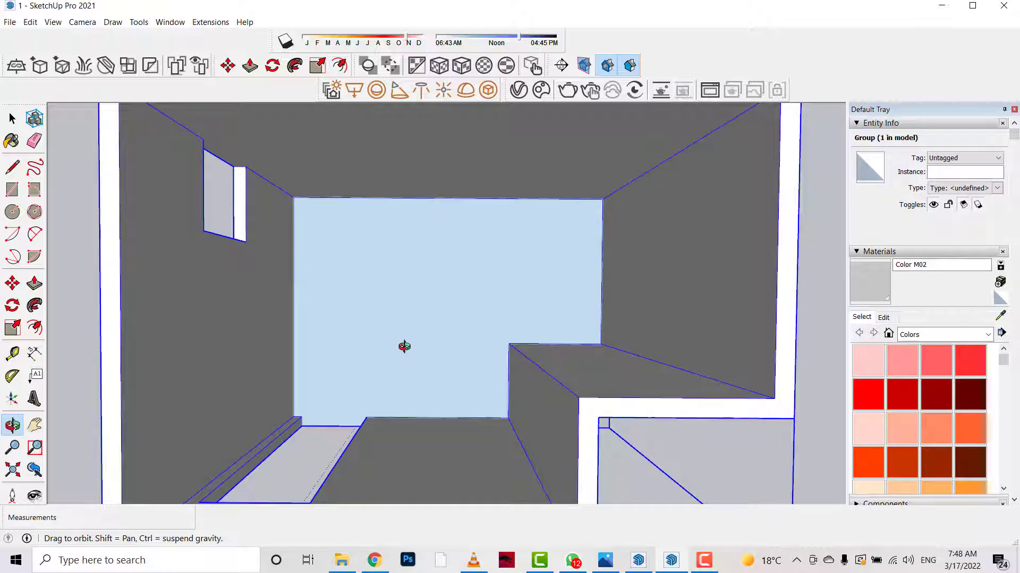
- Enter the room group for editing and select its 9.19 m² L-shaped floor face
click(13, 189)
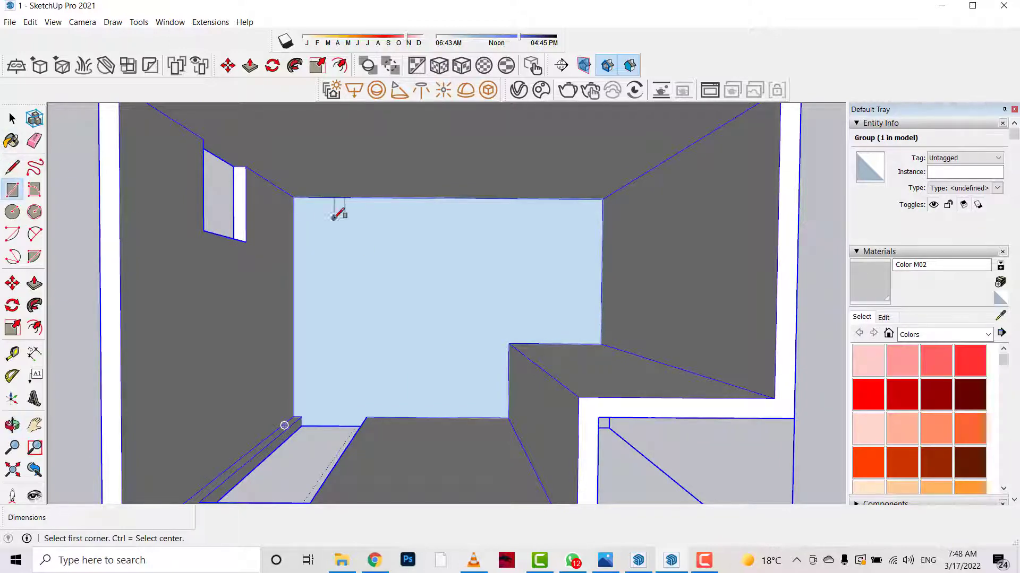
click(13, 119)
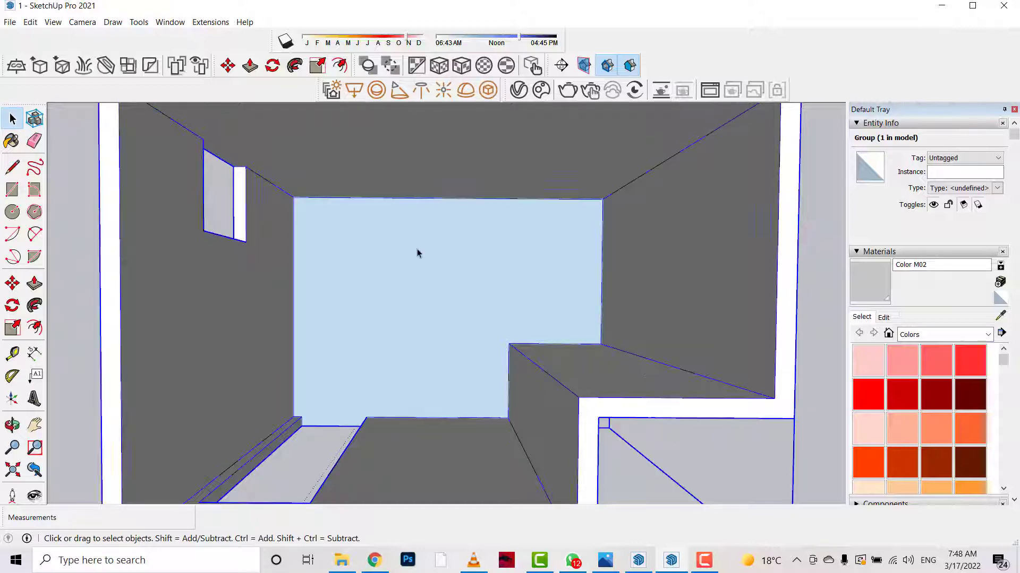
double_click(409, 262)
click(396, 276)
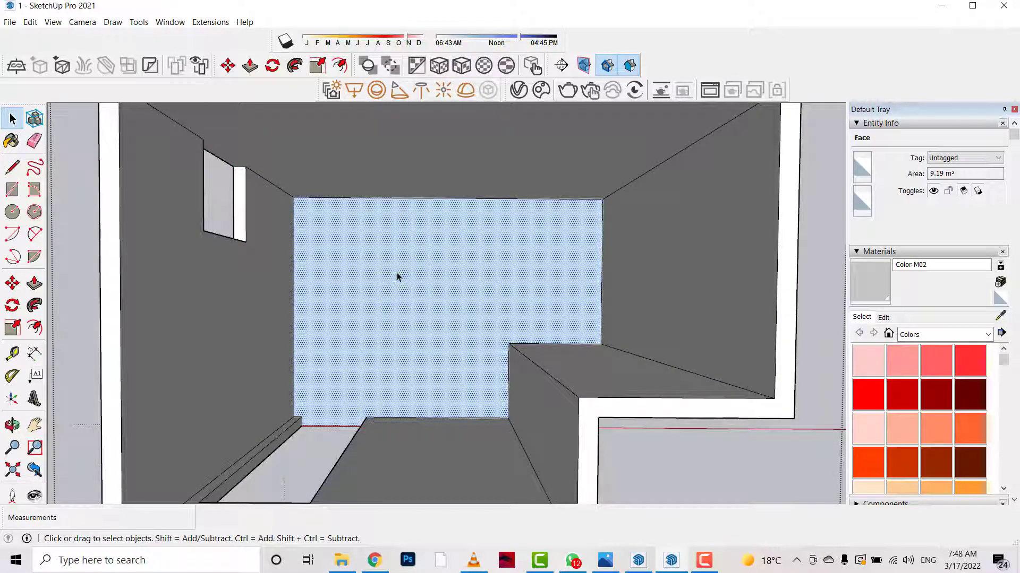
click(81, 237)
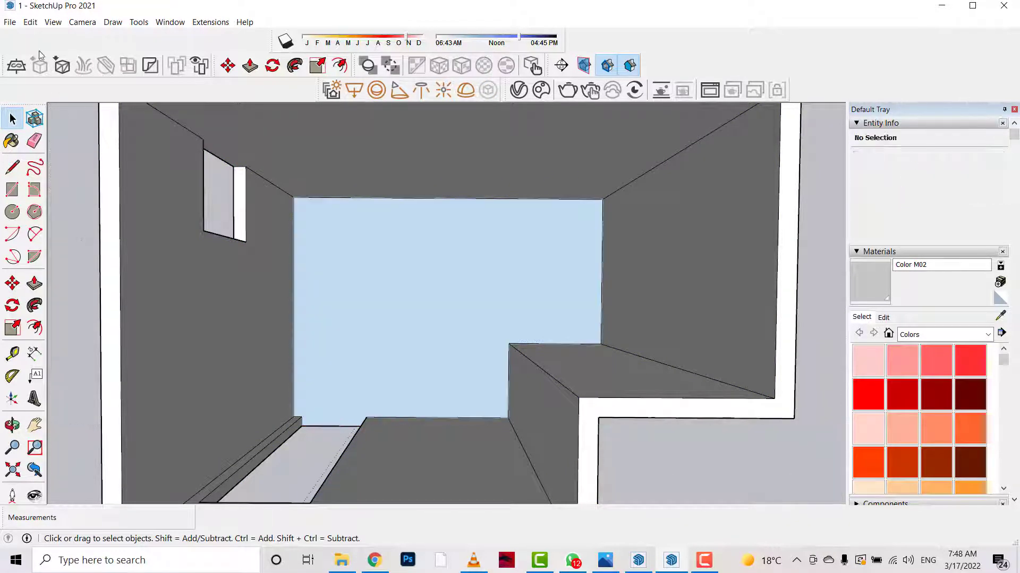
click(32, 24)
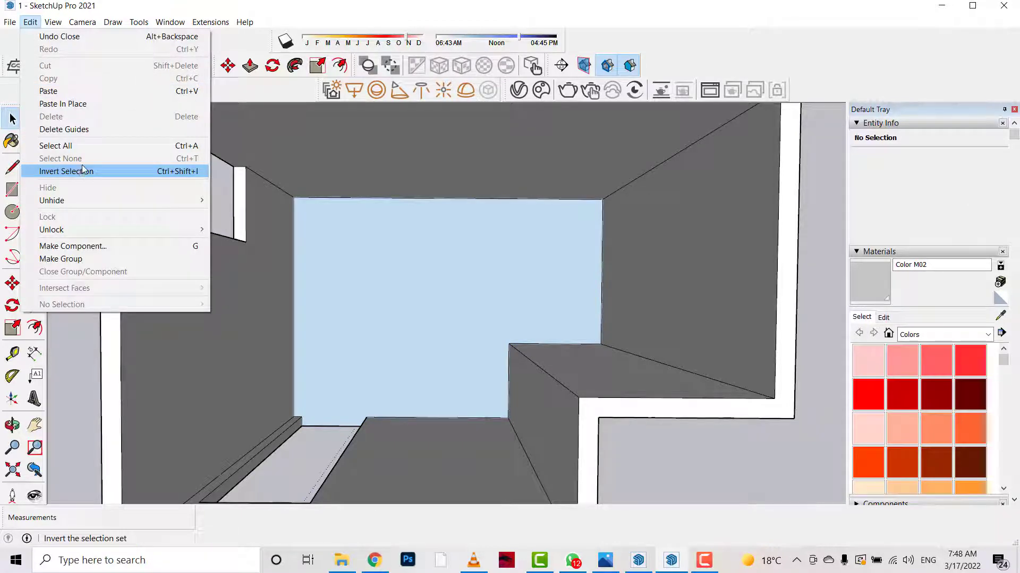
click(59, 104)
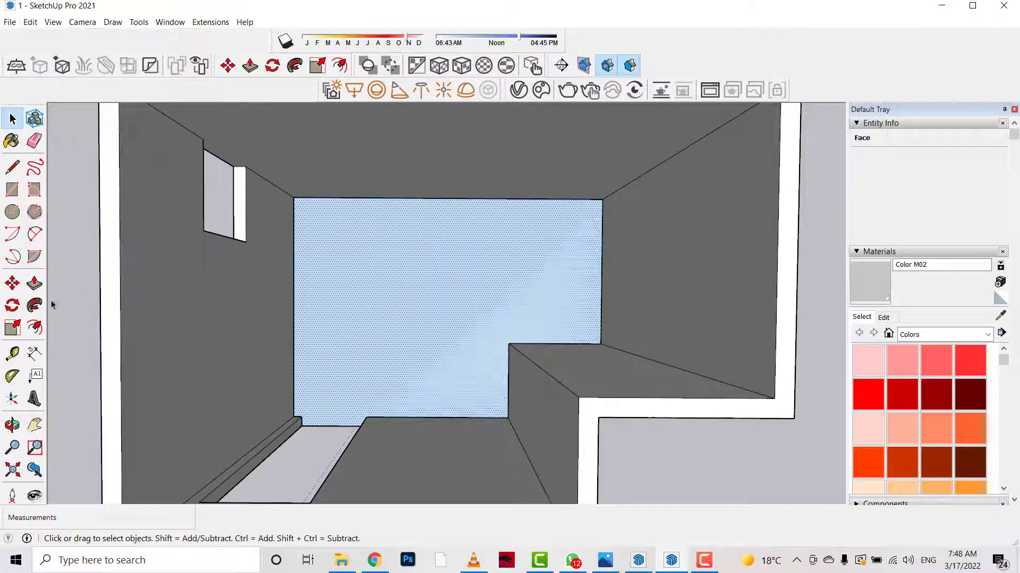
click(34, 328)
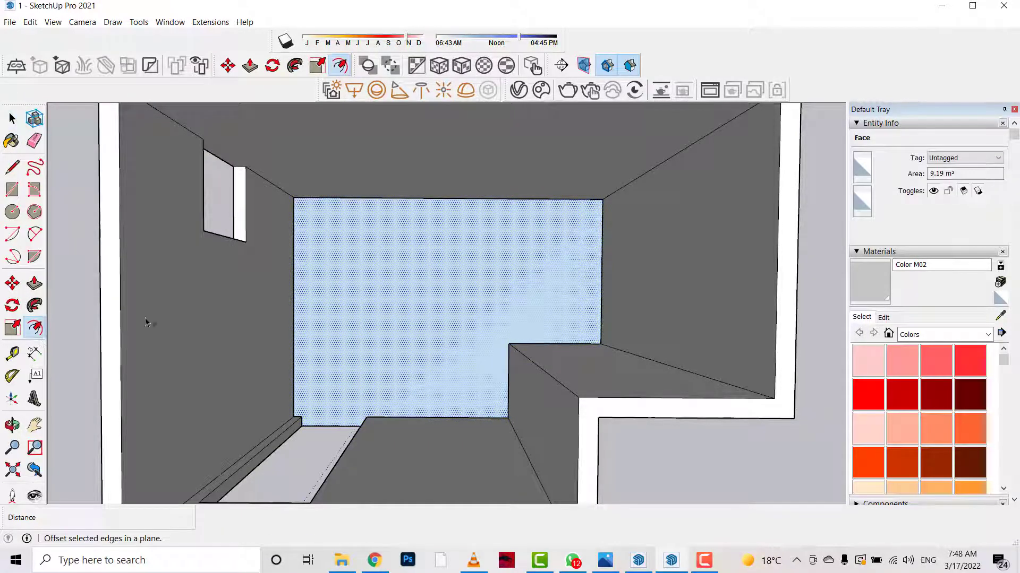
- Offset the blue face's outline 0.6 m inward
click(430, 285)
text(.6)
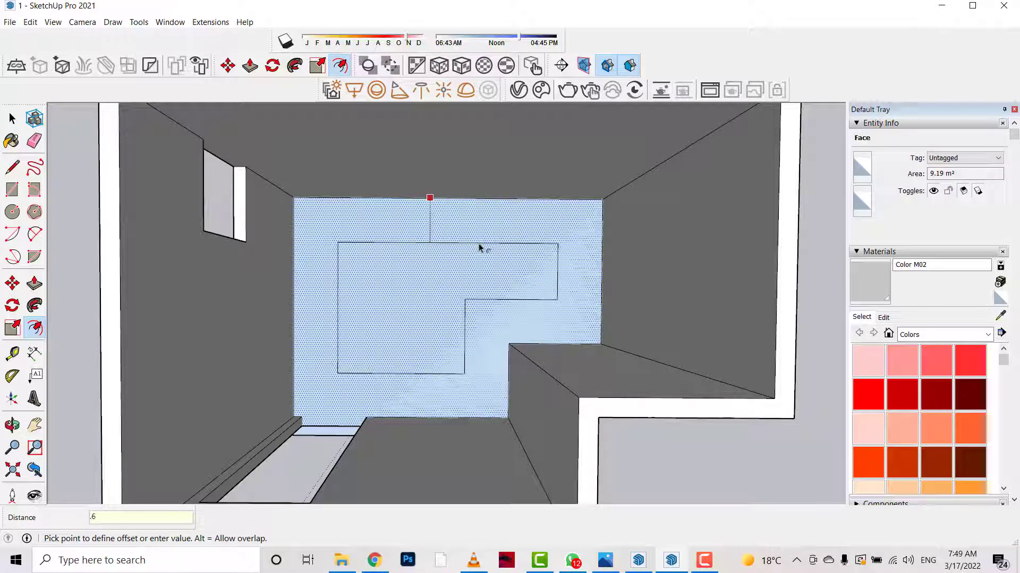
key(Return)
scroll(595, 255, up, 1)
scroll(594, 255, up, 2)
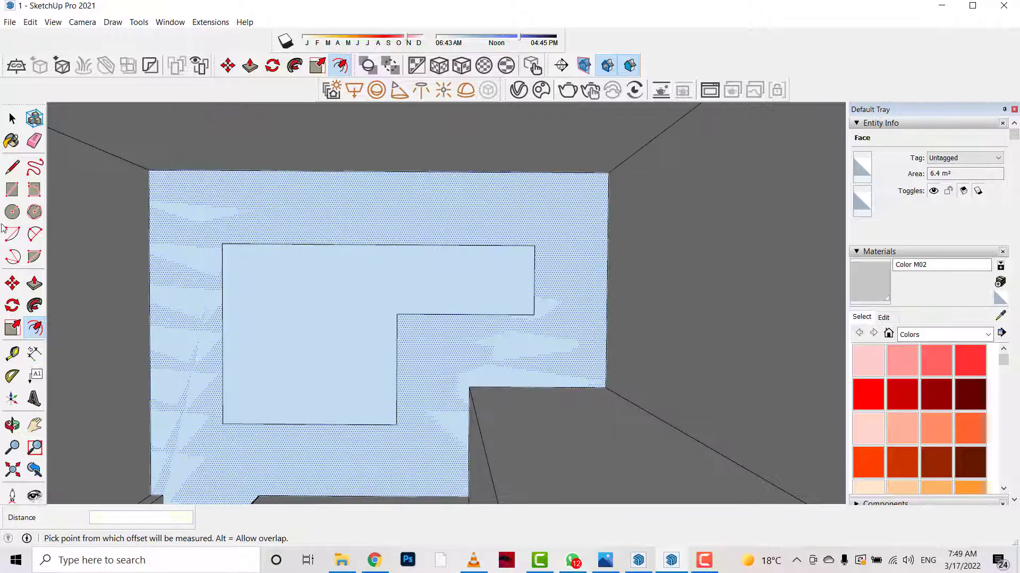
- Draw lines from the inner outline corners out to the face edges
click(15, 169)
click(534, 315)
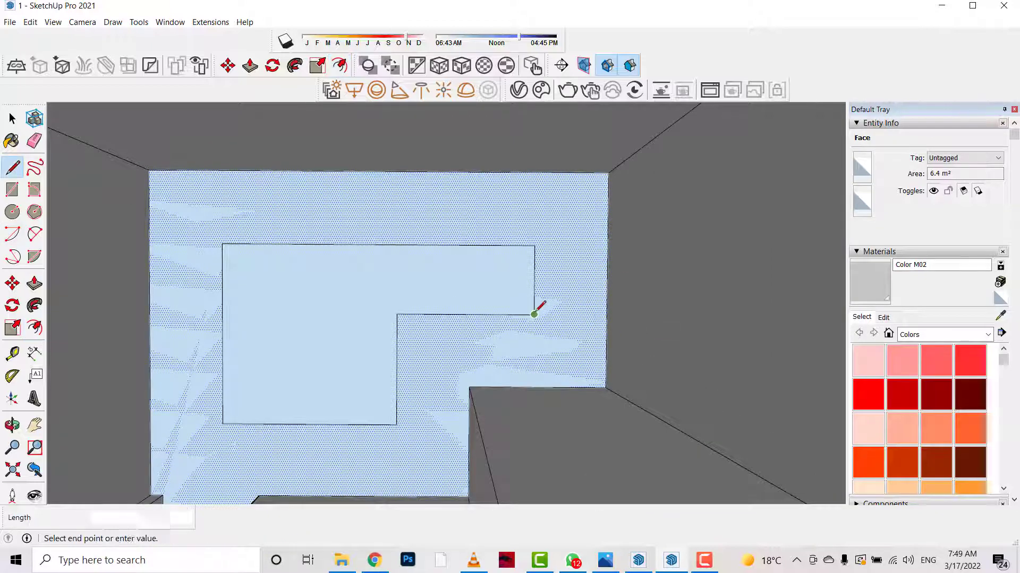
click(534, 387)
scroll(582, 305, down, 2)
click(311, 389)
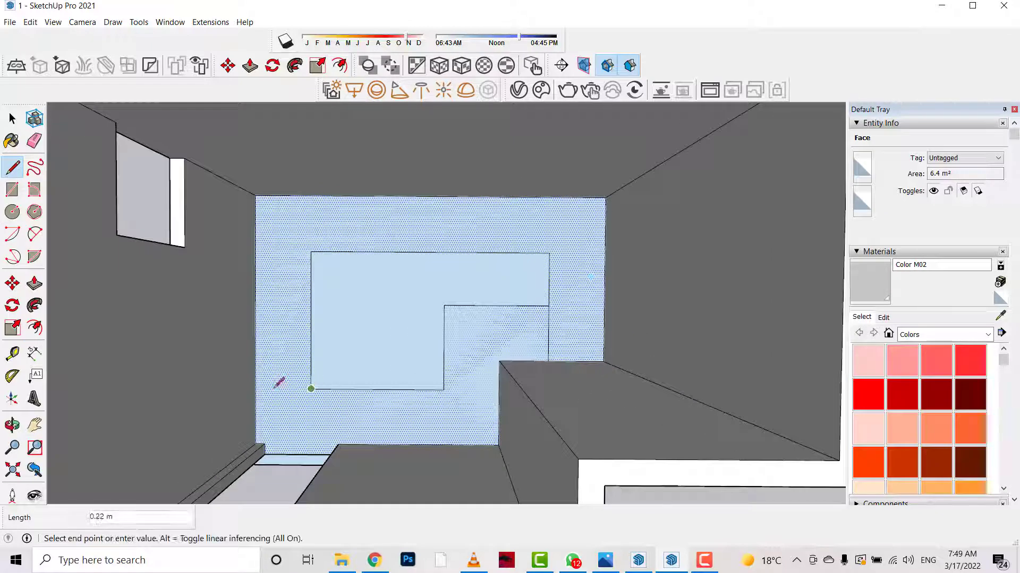
click(256, 389)
- Delete the unwanted horizontal edge and the leftover notch edge
key(space)
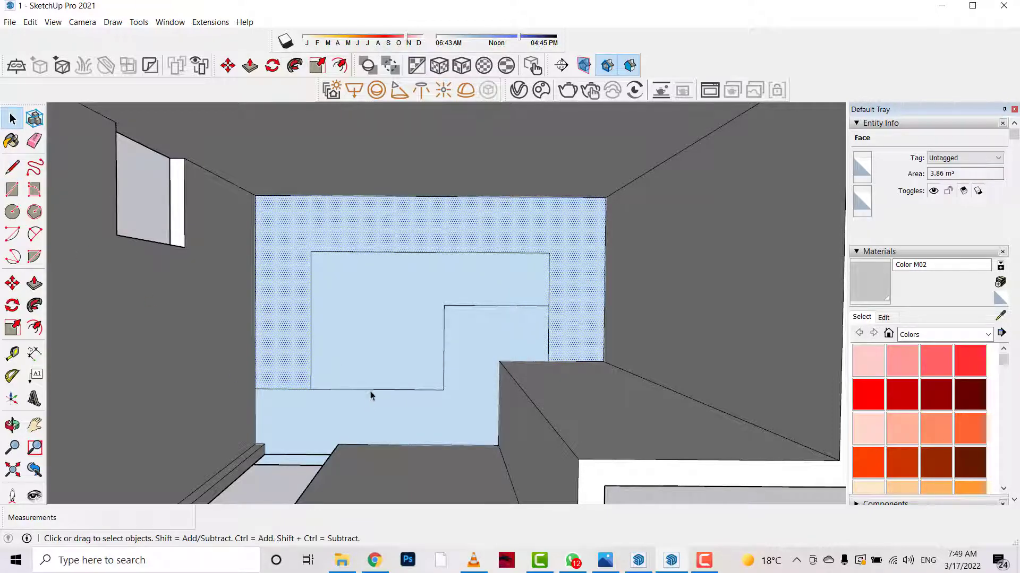
click(370, 390)
key(Delete)
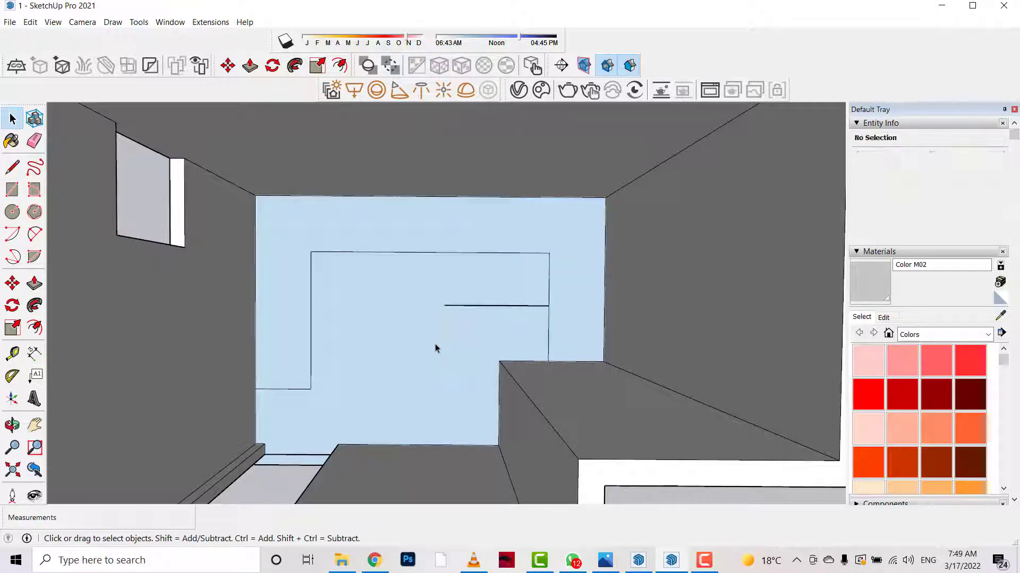
click(468, 306)
key(Delete)
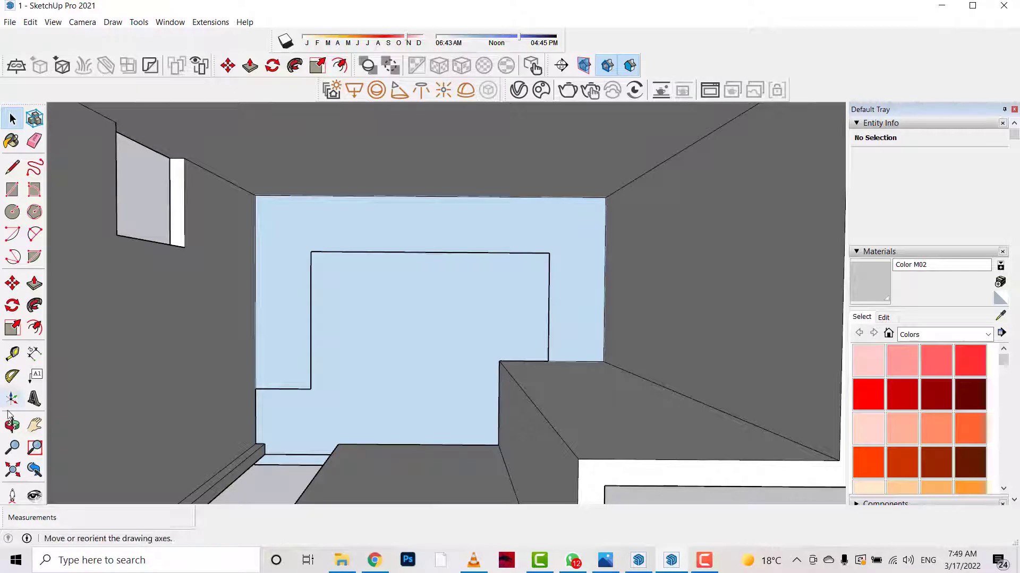
- Push/Pull the border strip out 0.1 m from the blue face
click(12, 424)
drag(518, 200, 516, 178)
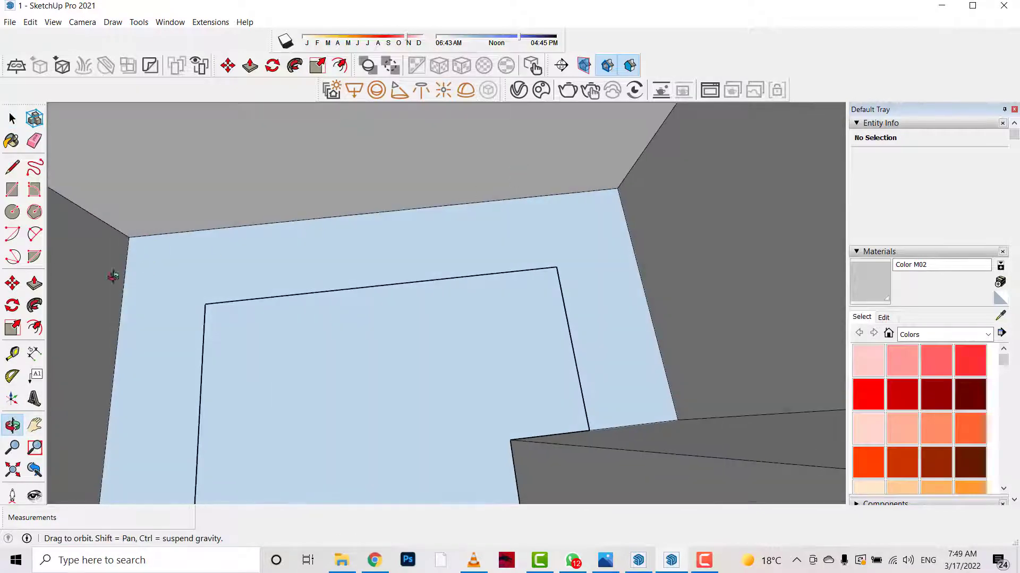
key(p)
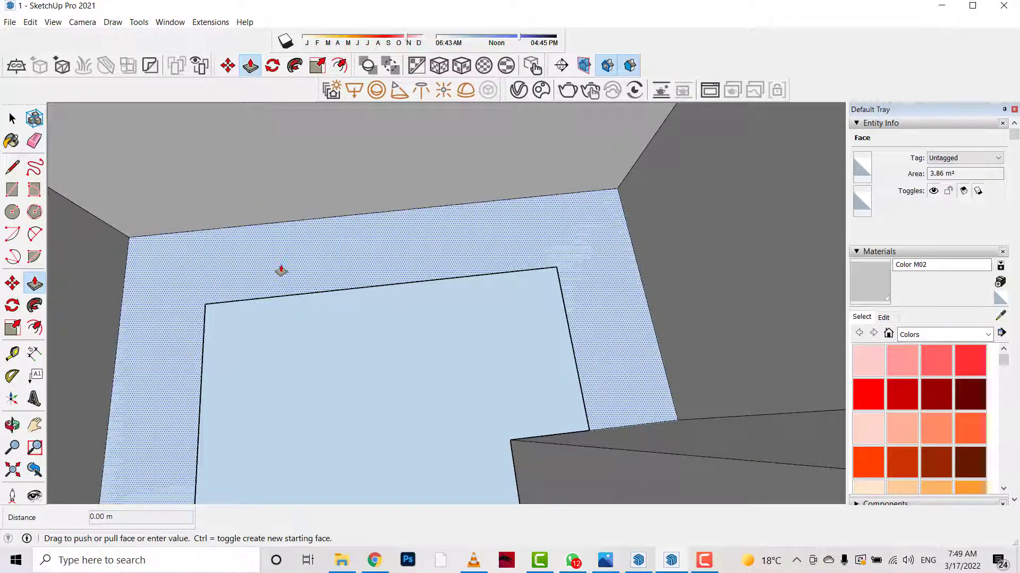
drag(282, 271, 278, 266)
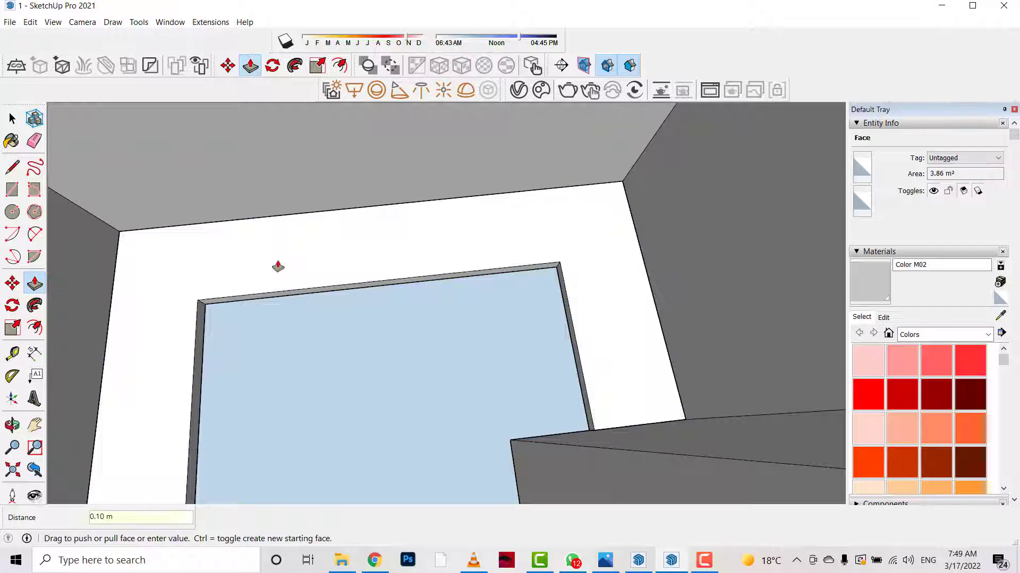
key(Return)
- Extend the border strip to 0.80 m deep and orbit to inspect the frame
click(317, 270)
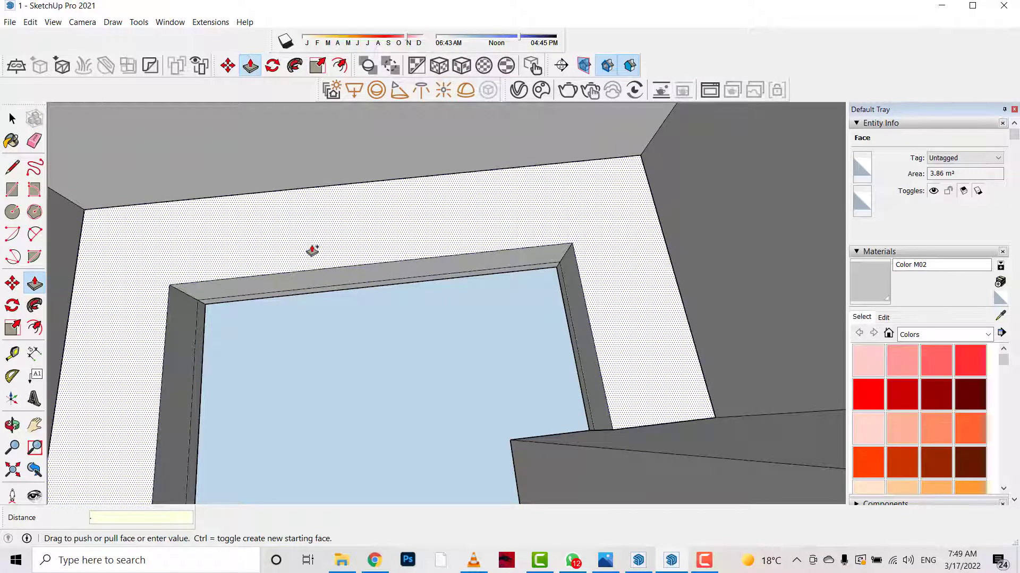
text(8)
key(Return)
middle_drag(321, 250, 364, 243)
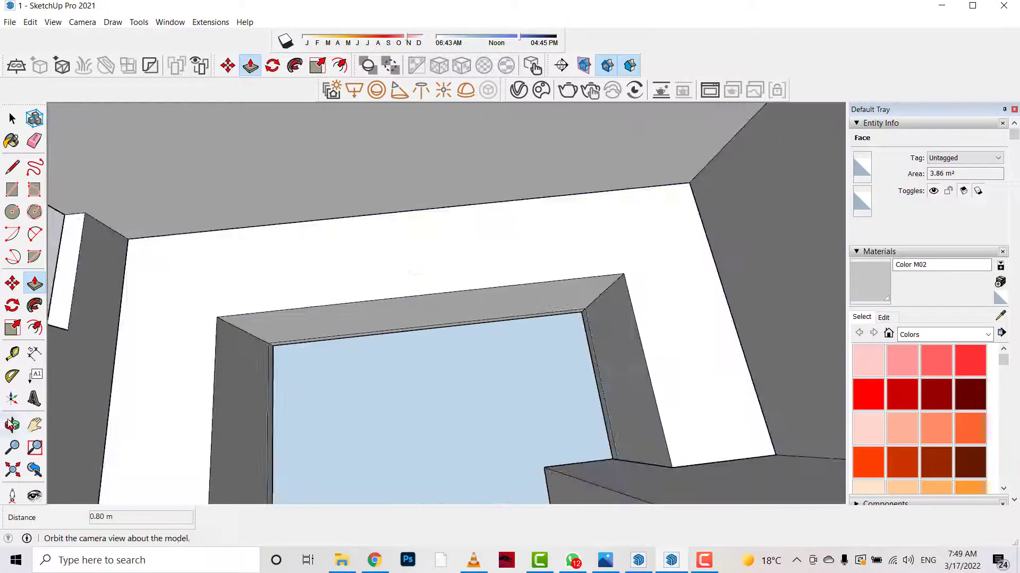
click(11, 424)
mouse_move(546, 282)
mouse_down()
mouse_move(499, 196)
mouse_move(473, 184)
mouse_move(470, 202)
mouse_up()
- Copy the frame's right slanted end edge 0.65 m along the frame
click(11, 167)
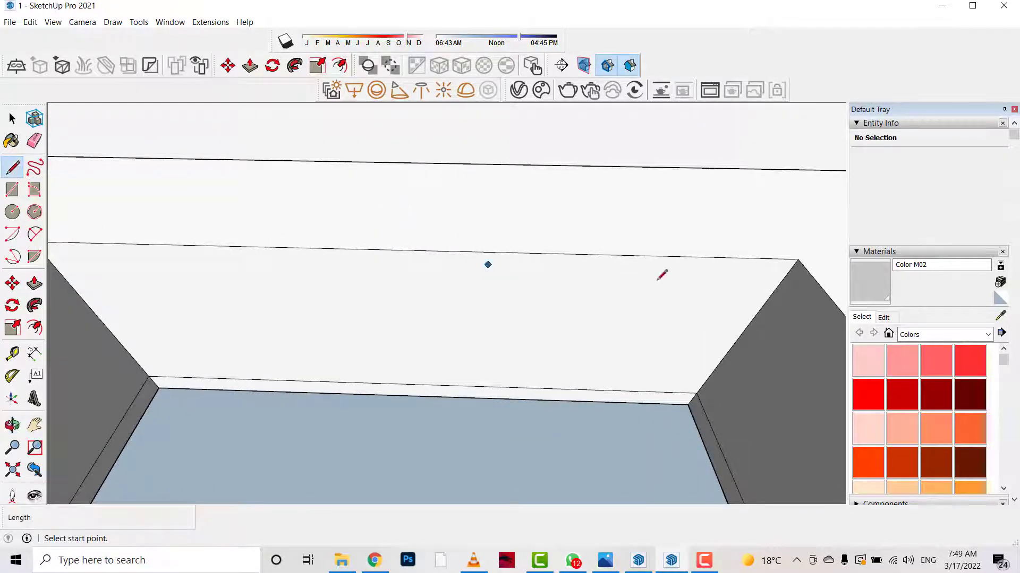
key(space)
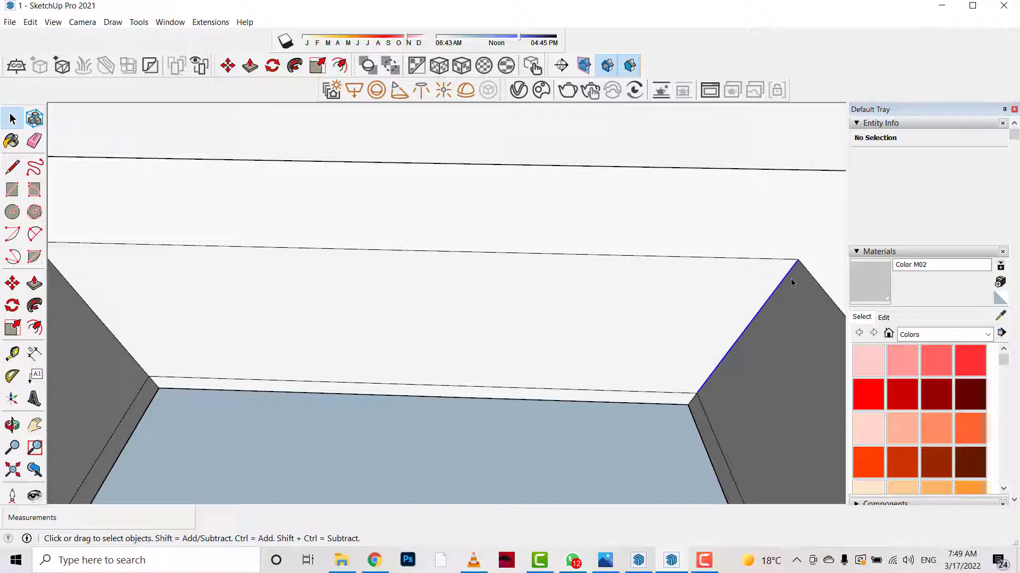
click(790, 281)
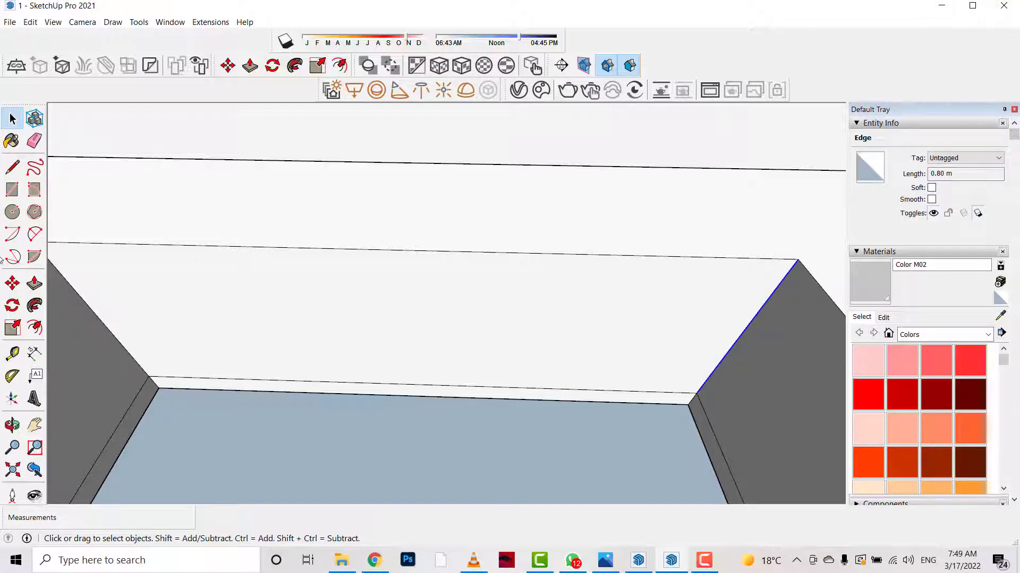
key(m)
ctrl+click(797, 259)
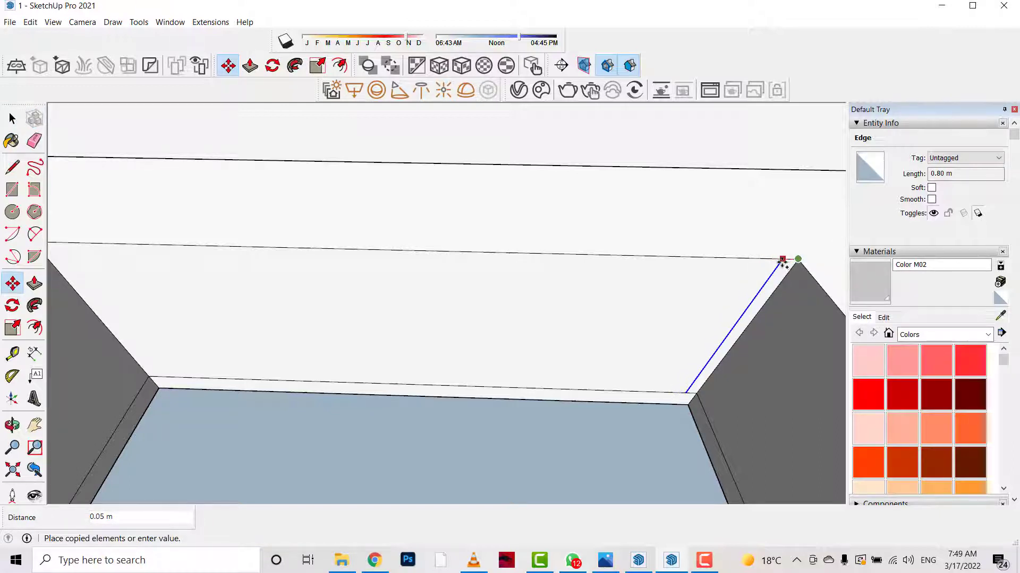
click(782, 262)
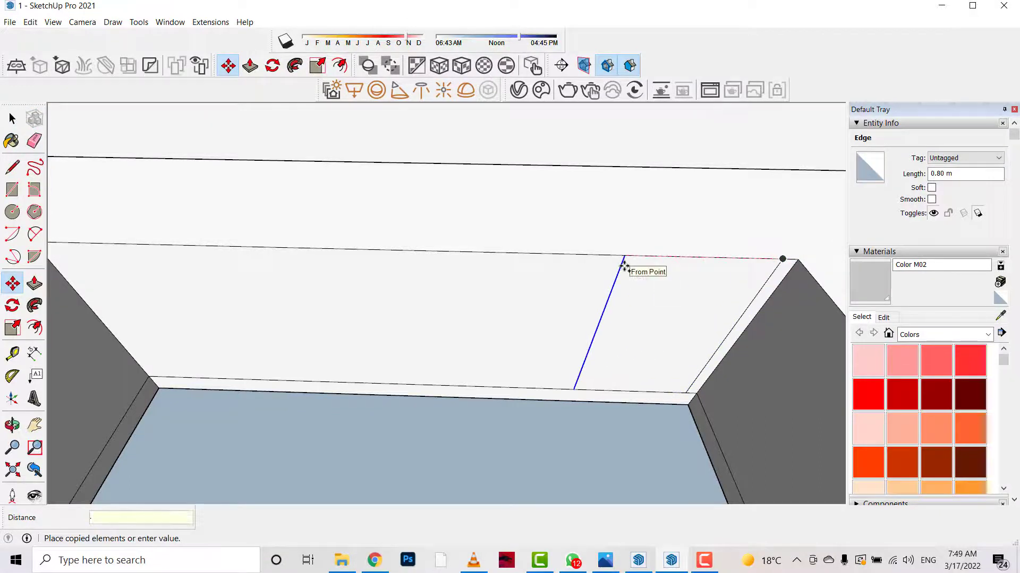
text(65)
key(Return)
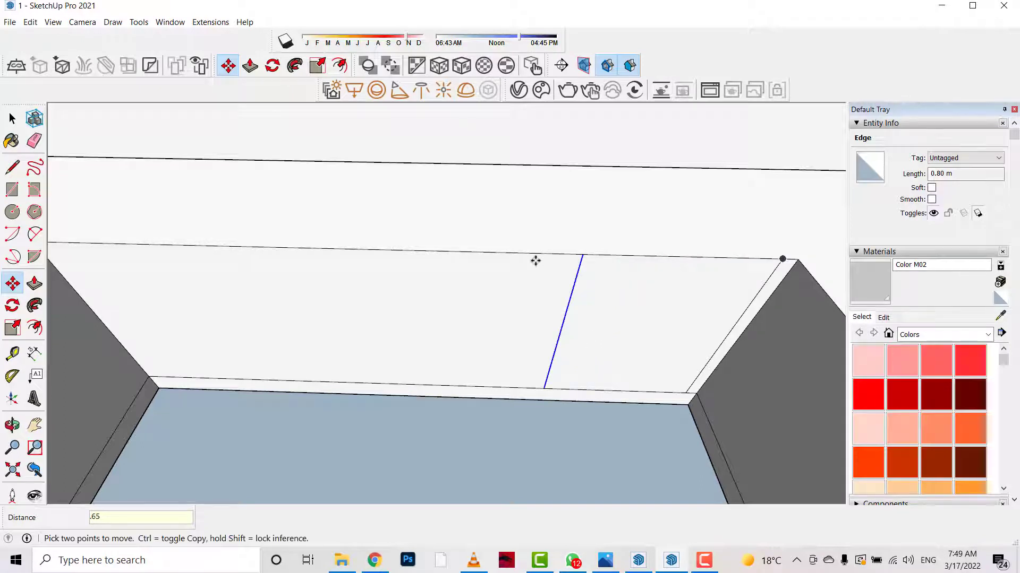
- Add a second dividing edge copy another 0.65 m along the frame
scroll(584, 258, down, 1)
click(597, 254)
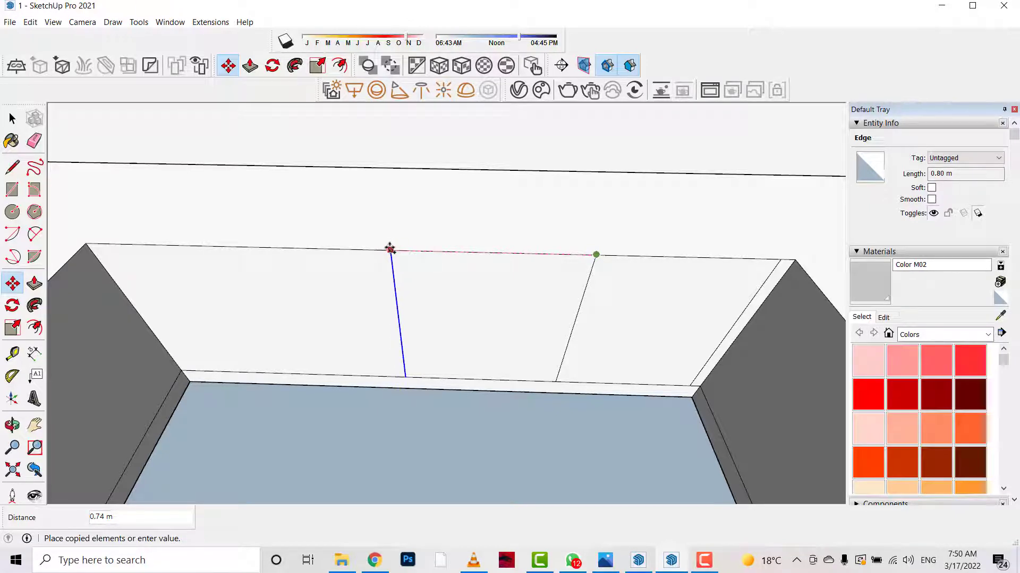
click(393, 251)
text(.65)
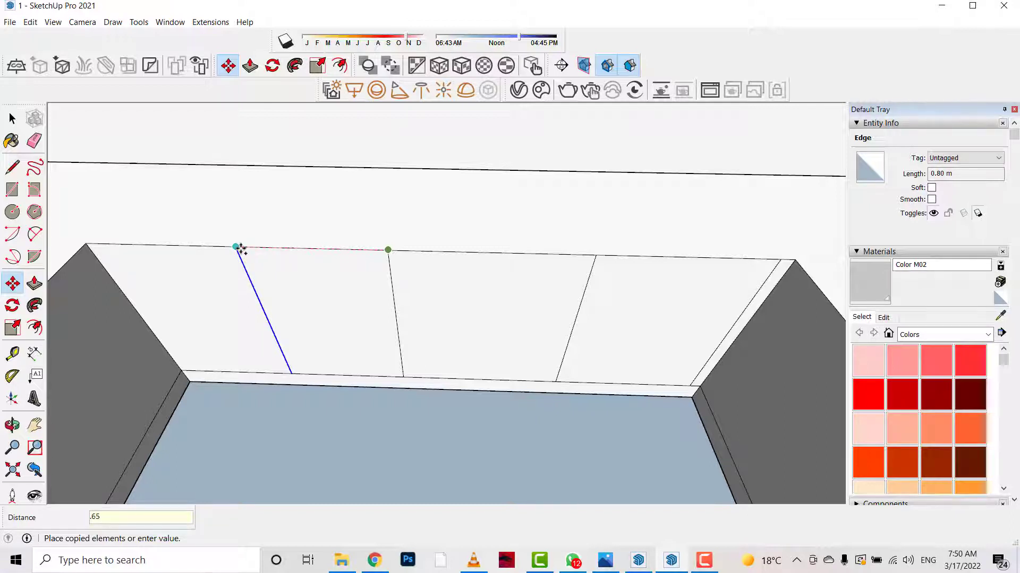
key(Return)
scroll(378, 284, up, 2)
scroll(188, 283, up, 2)
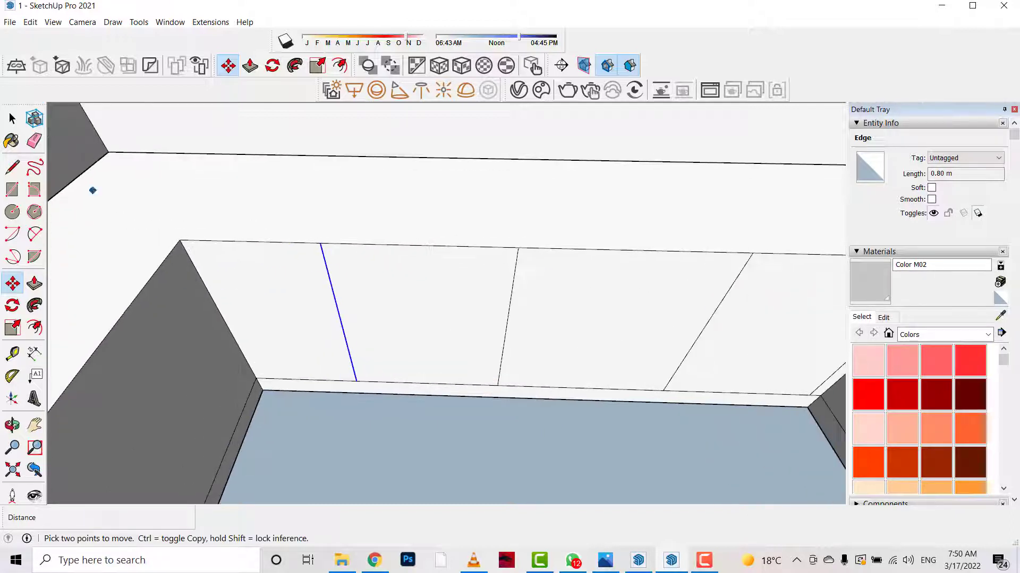
- Try copying the left end edge, cancel it, and select the second underside panel
click(12, 118)
click(198, 275)
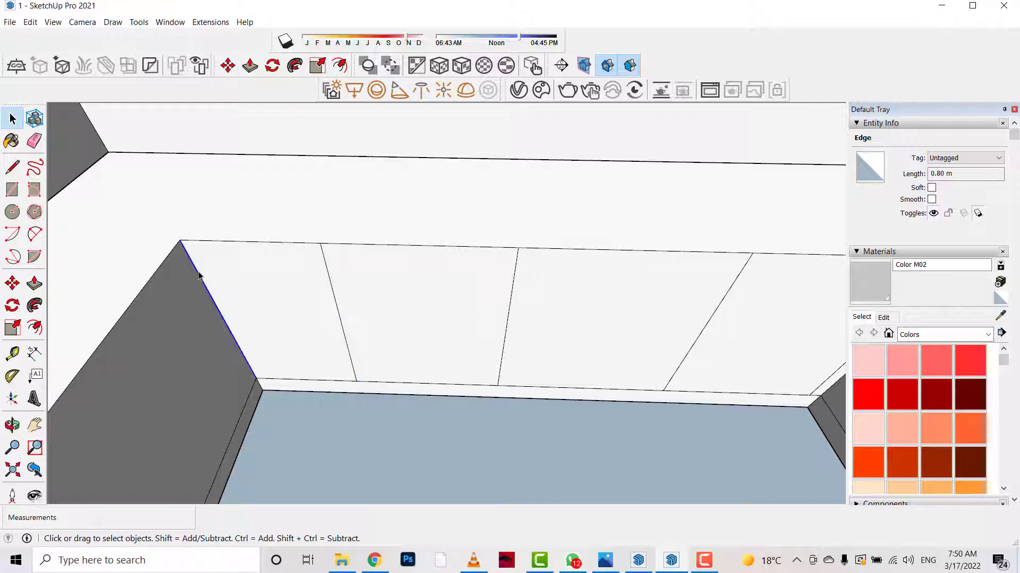
click(12, 283)
click(181, 240)
key(ctrl)
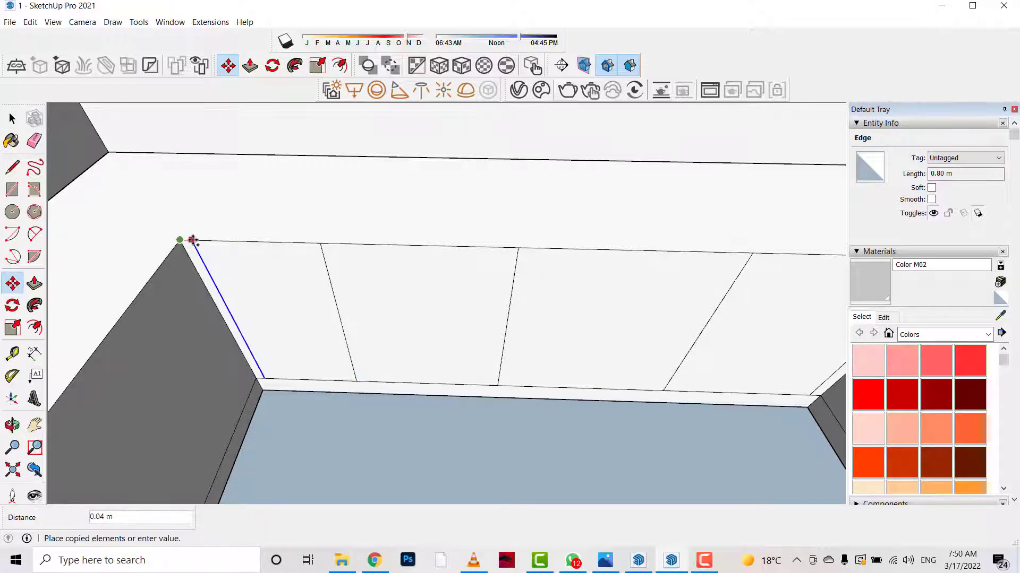
key(Escape)
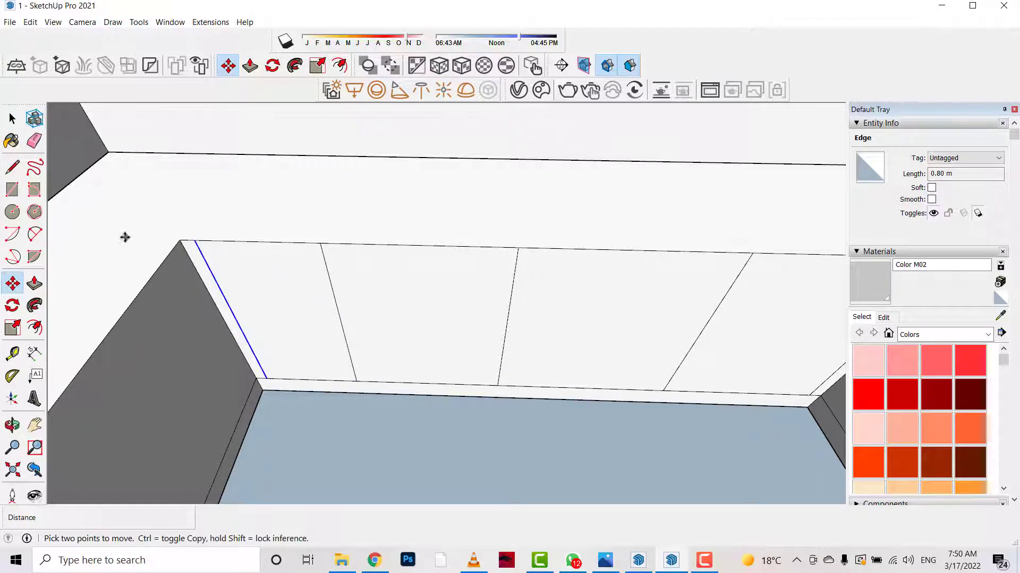
scroll(126, 236, down, 1)
click(10, 118)
click(387, 272)
key(p)
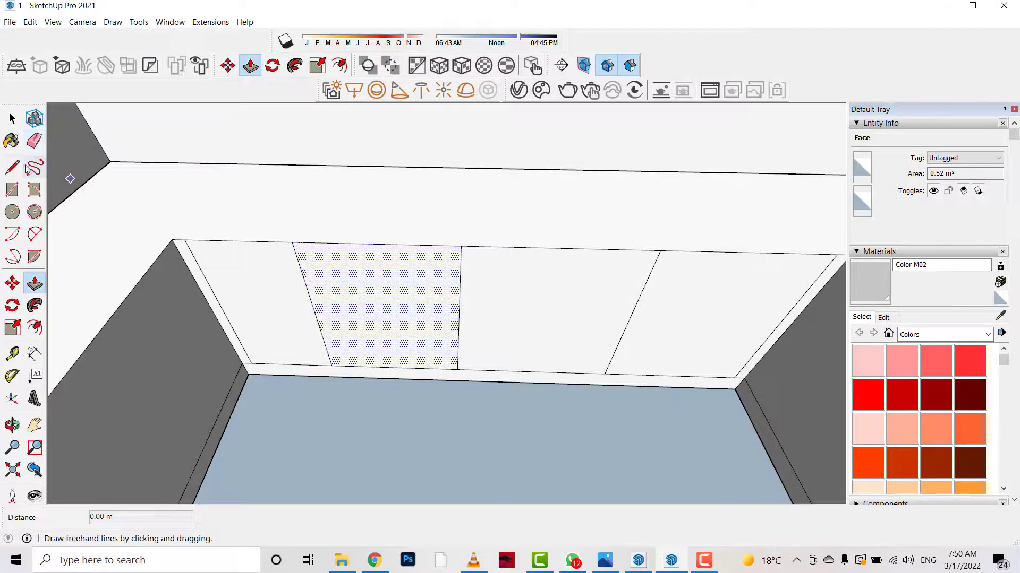
- Push two panels up 0.60 m into niches and inset two lower faces 0.10 m
drag(375, 319, 402, 177)
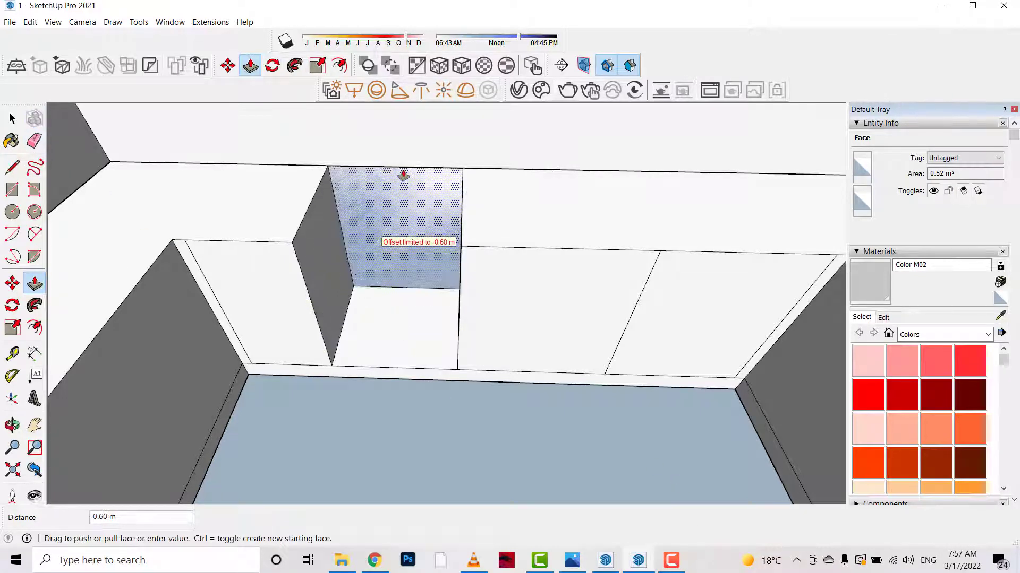
click(404, 175)
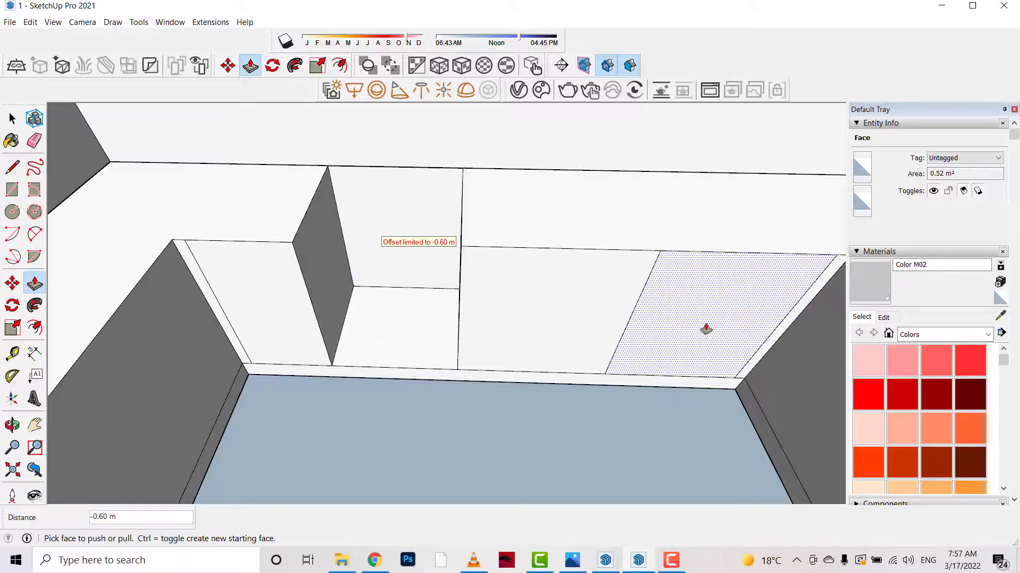
drag(703, 336, 694, 177)
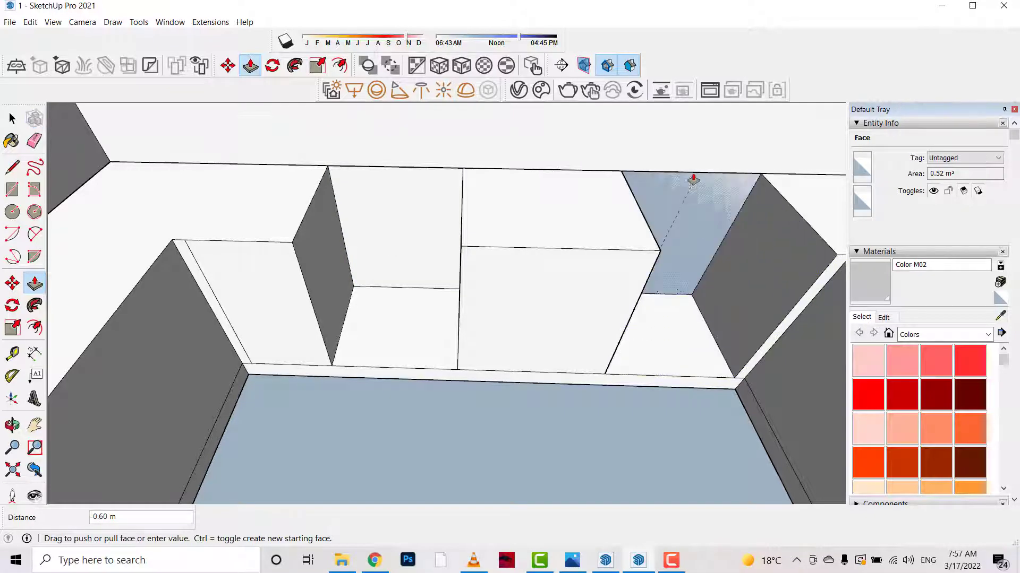
drag(398, 337, 407, 378)
click(406, 378)
drag(655, 345, 647, 385)
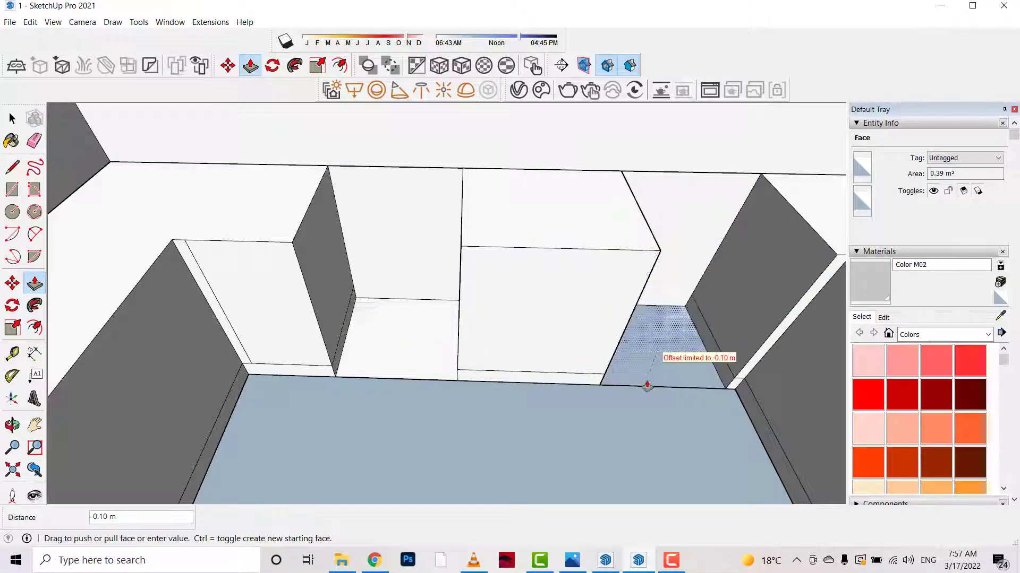
click(647, 384)
- Delete the leftover face under the middle niche and the lower-right face and edge
key(space)
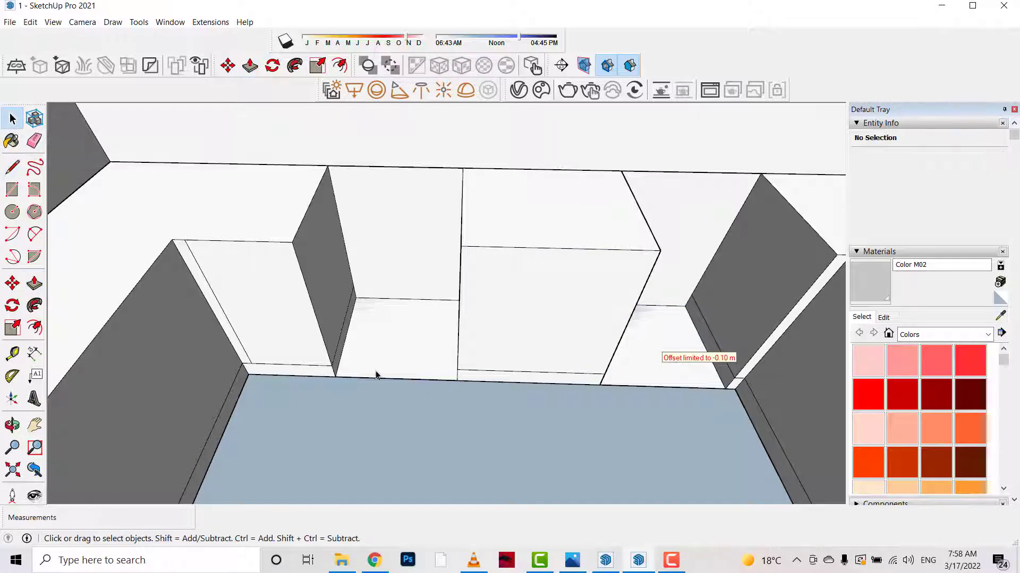
click(381, 378)
key(Delete)
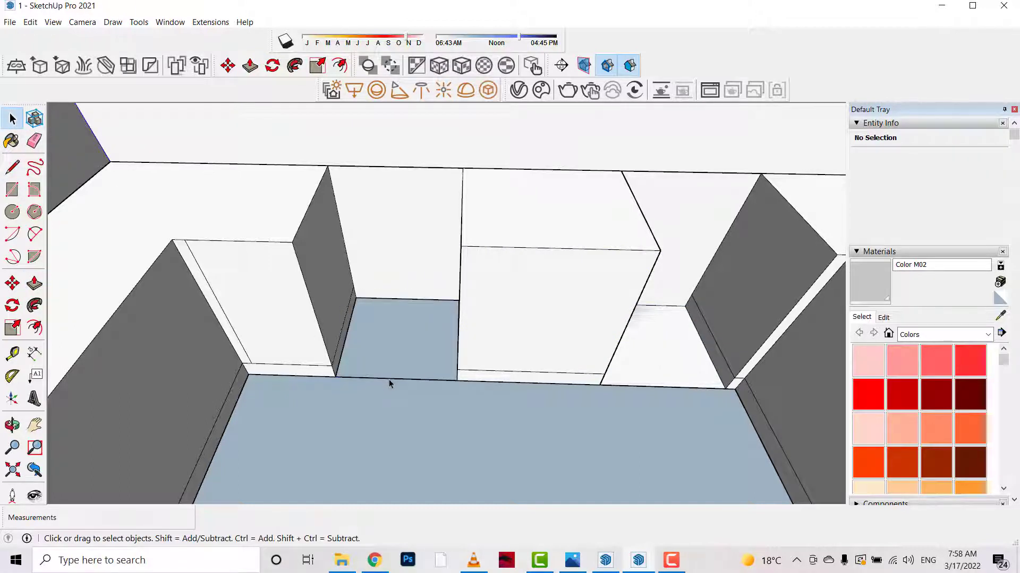
click(685, 389)
key(Delete)
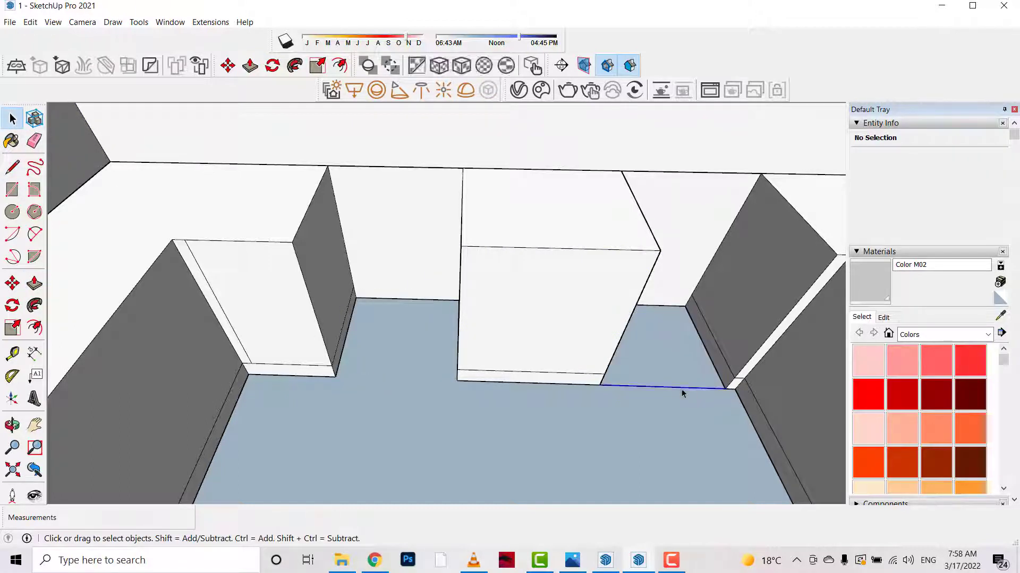
key(Delete)
middle_drag(681, 388, 2, 393)
- Copy the vertical corner edge along the cabinet front as a new divider
middle_drag(81, 410, 121, 200)
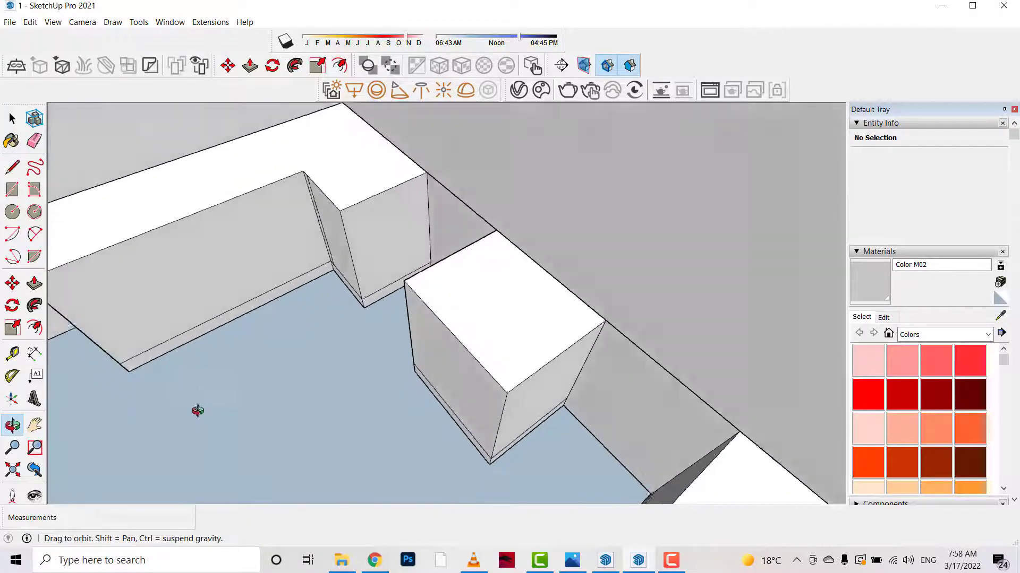
scroll(228, 204, up, 2)
scroll(250, 209, up, 2)
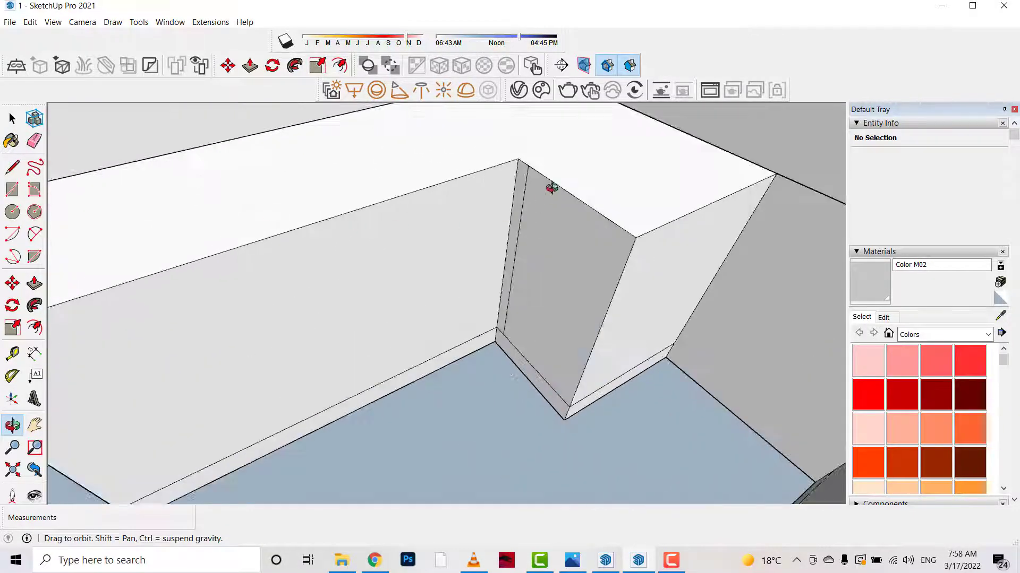
scroll(549, 185, up, 2)
click(508, 164)
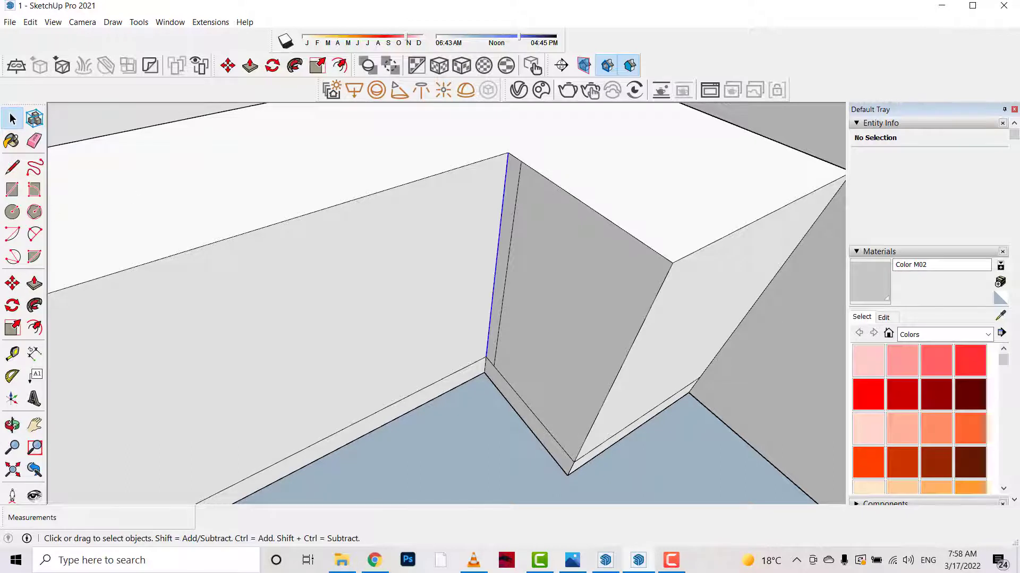
key(m)
scroll(441, 196, up, 1)
click(516, 149)
key(ctrl)
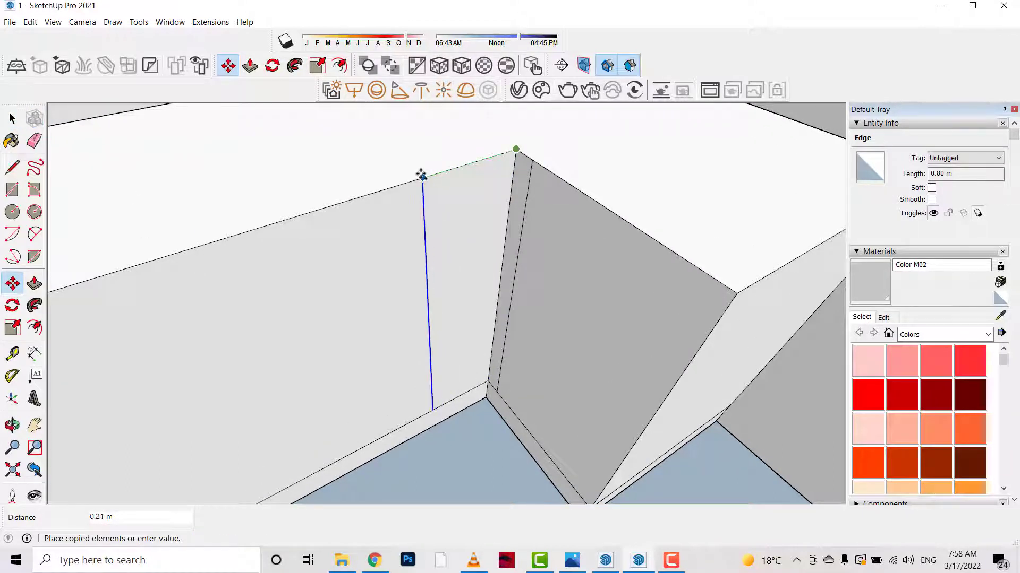
click(426, 171)
scroll(507, 212, down, 2)
scroll(511, 223, down, 2)
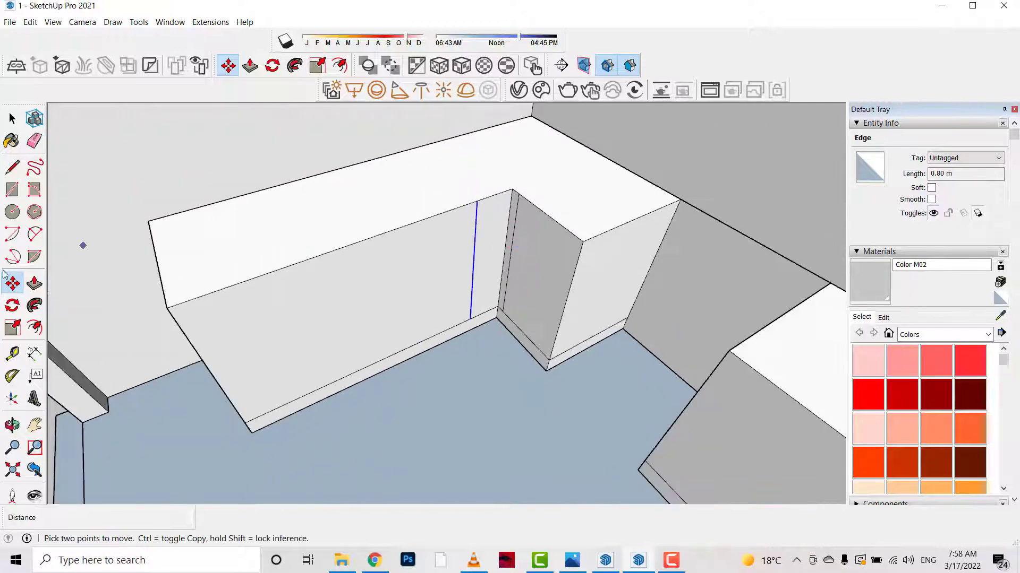
- Push the long base cabinet section back until it disappears
click(34, 284)
click(328, 223)
click(290, 178)
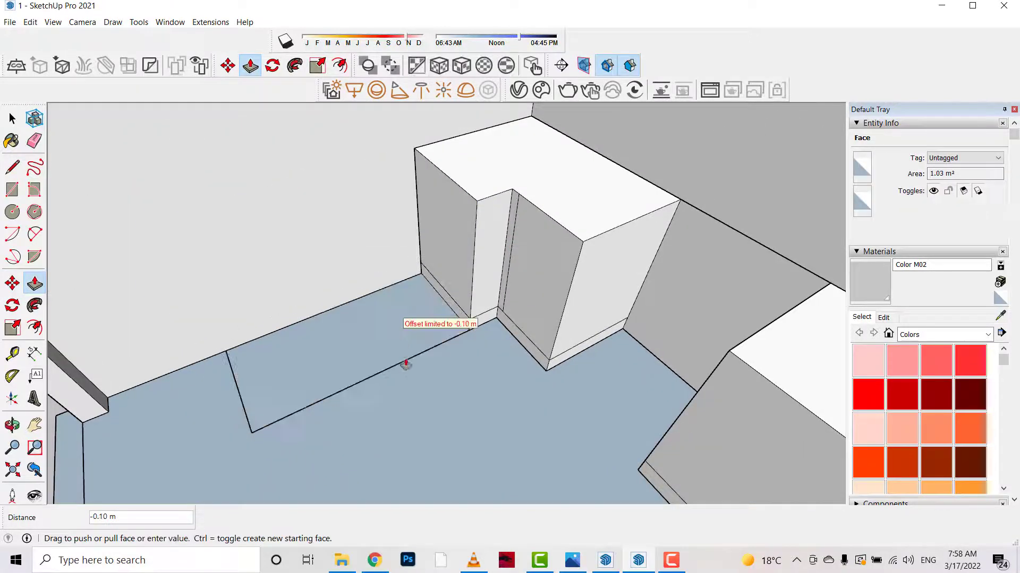
key(space)
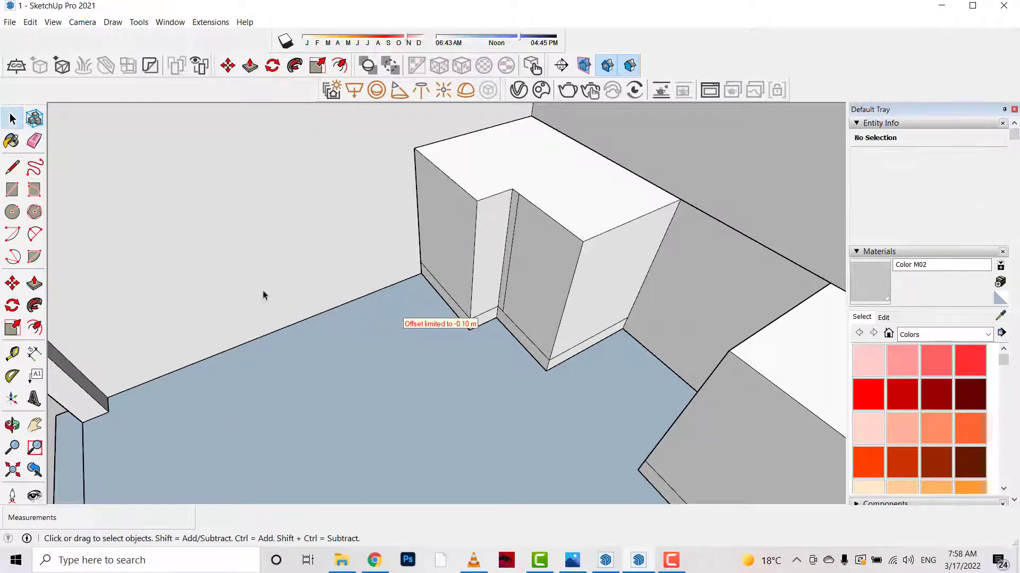
- Outline the first footprint on the floor from the wall edge, 0.9 m long
key(l)
click(421, 274)
text(.9)
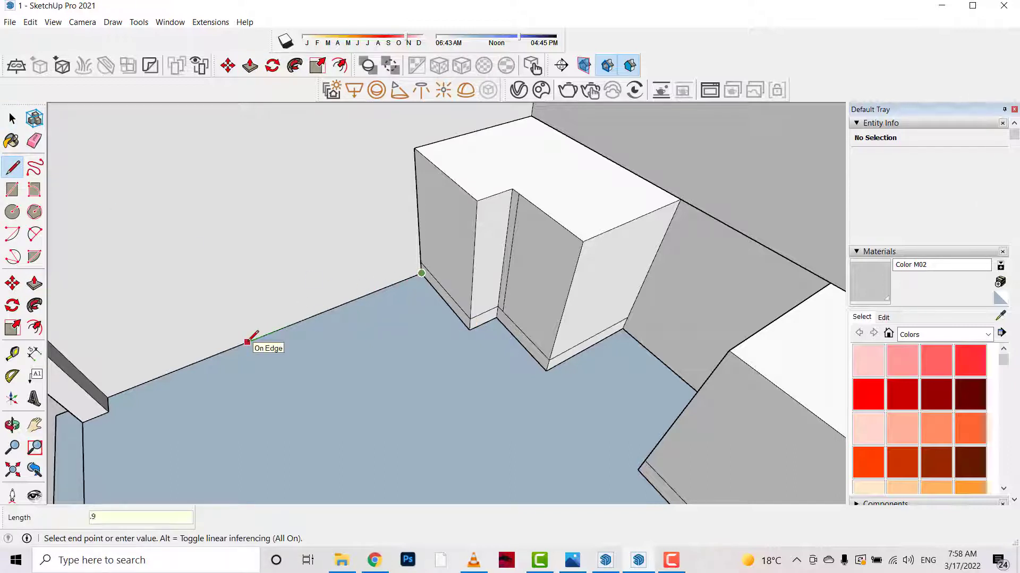
key(Return)
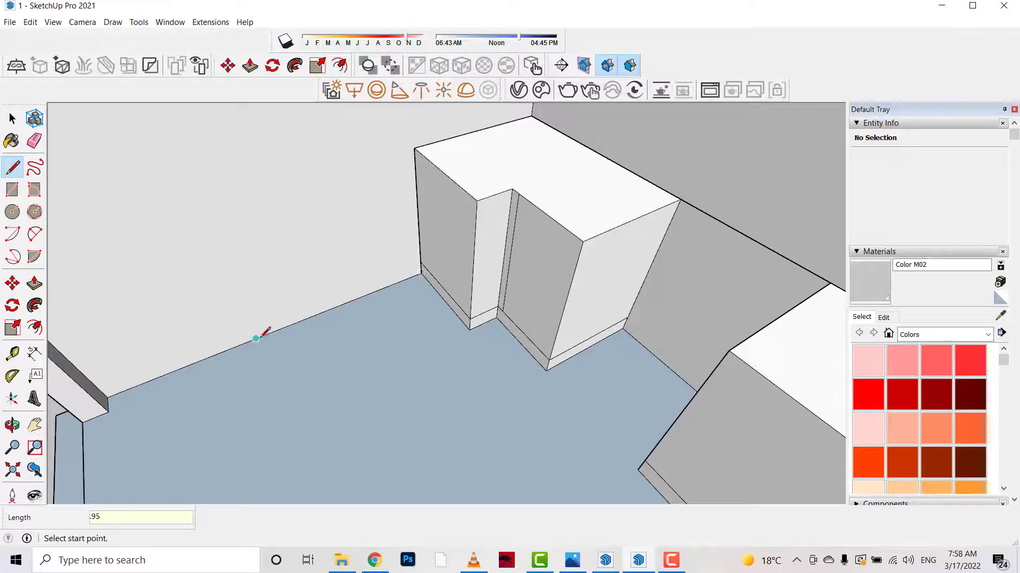
click(256, 338)
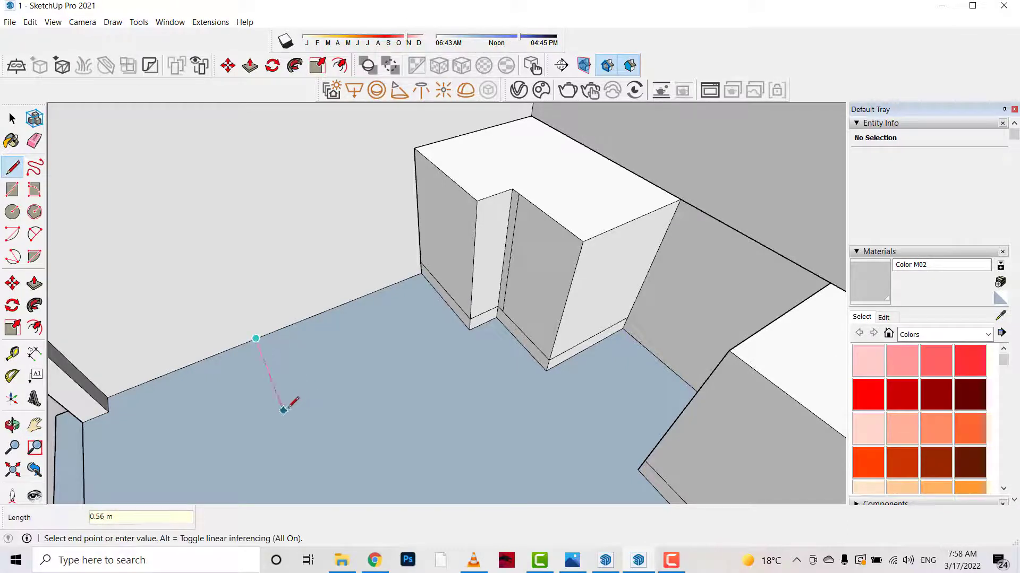
click(470, 329)
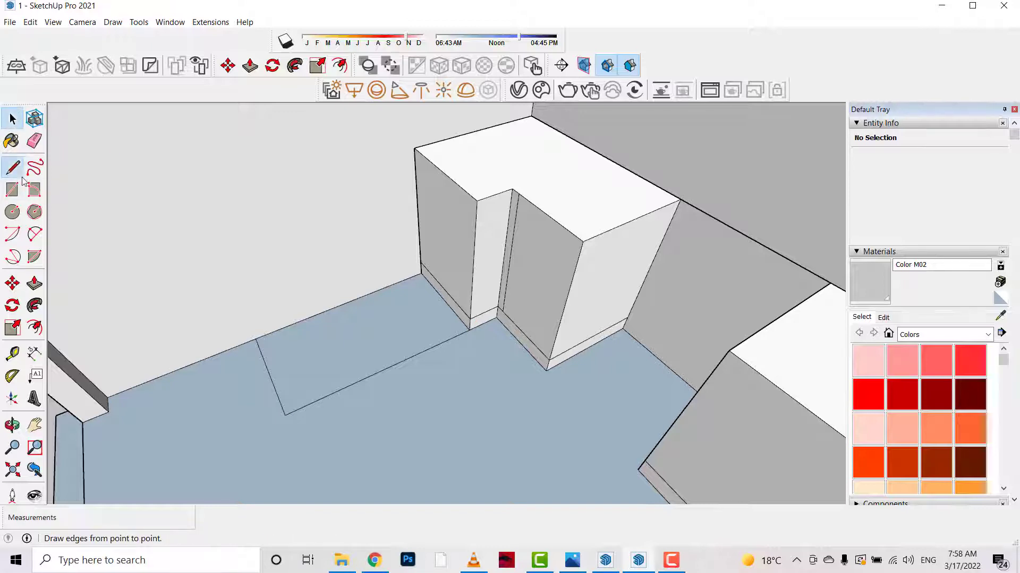
middle_drag(312, 169, 226, 319)
scroll(268, 318, up, 3)
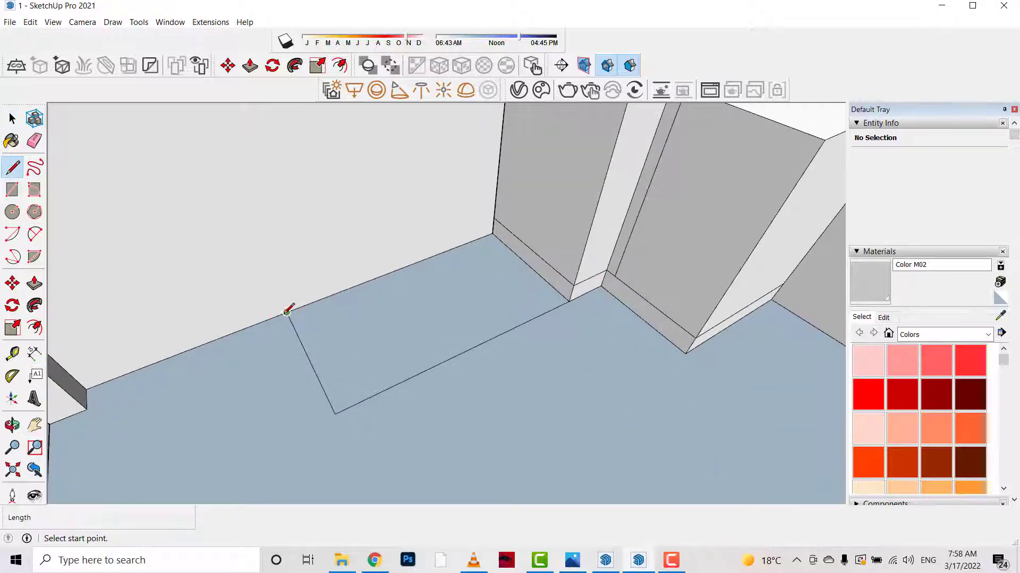
- Draw the second adjoining footprint outline and close it into a floor face
click(286, 312)
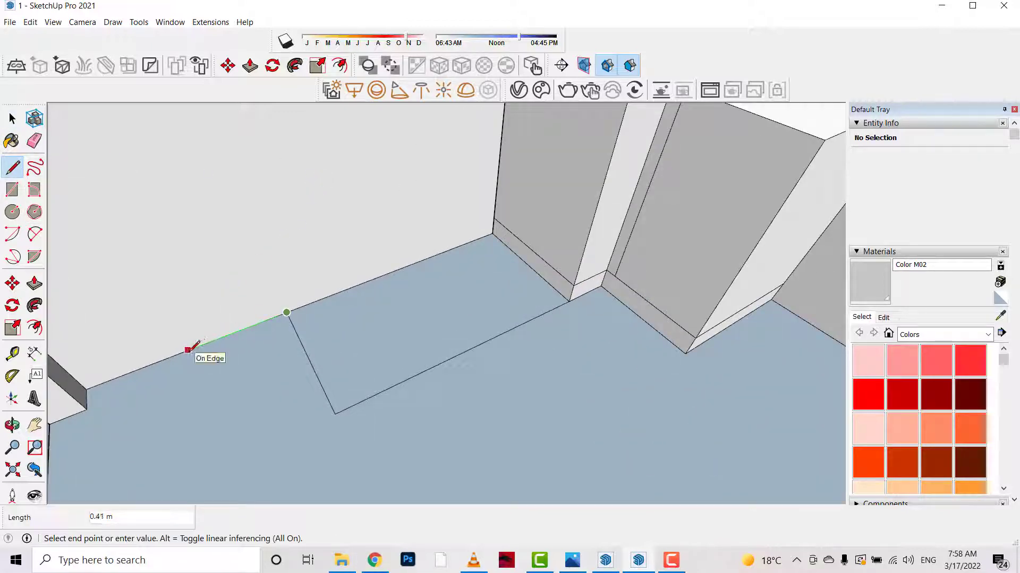
click(191, 349)
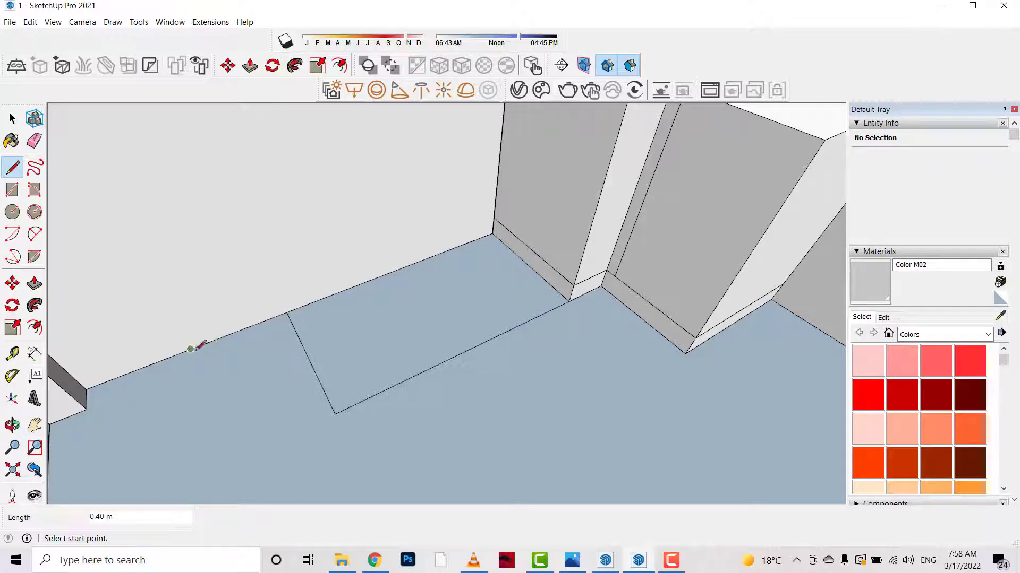
click(191, 348)
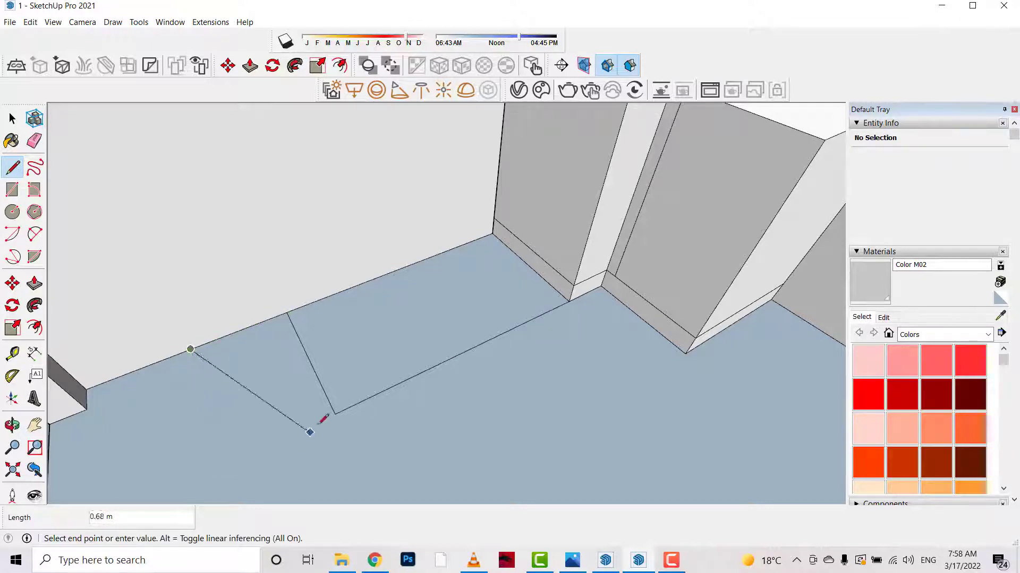
click(218, 463)
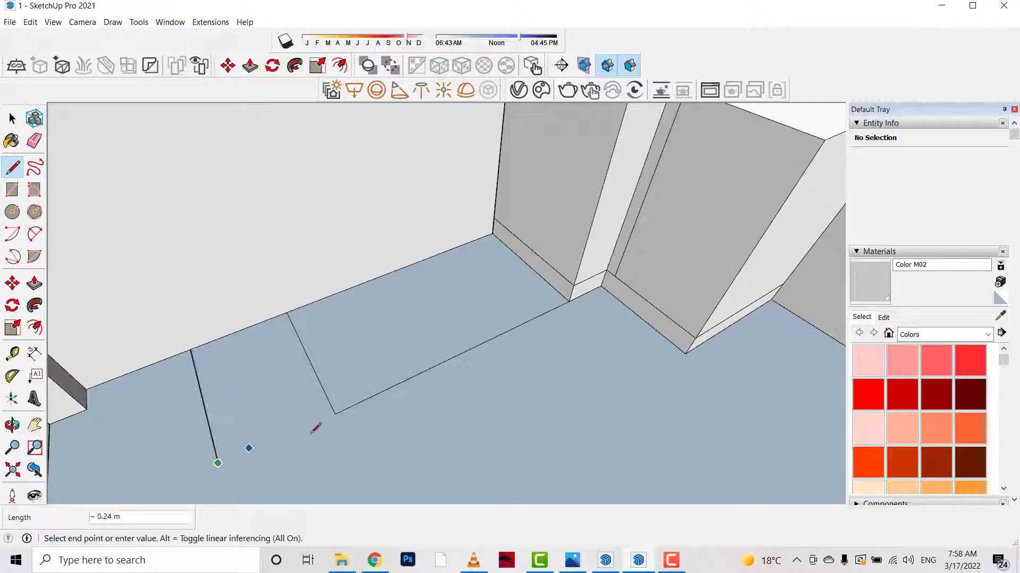
key(Escape)
click(334, 414)
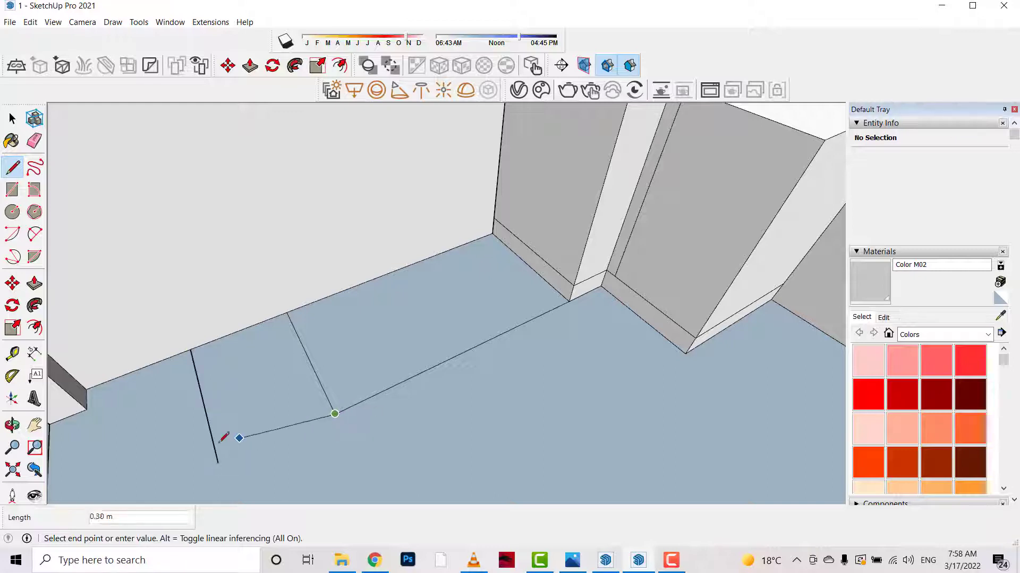
scroll(207, 458, up, 3)
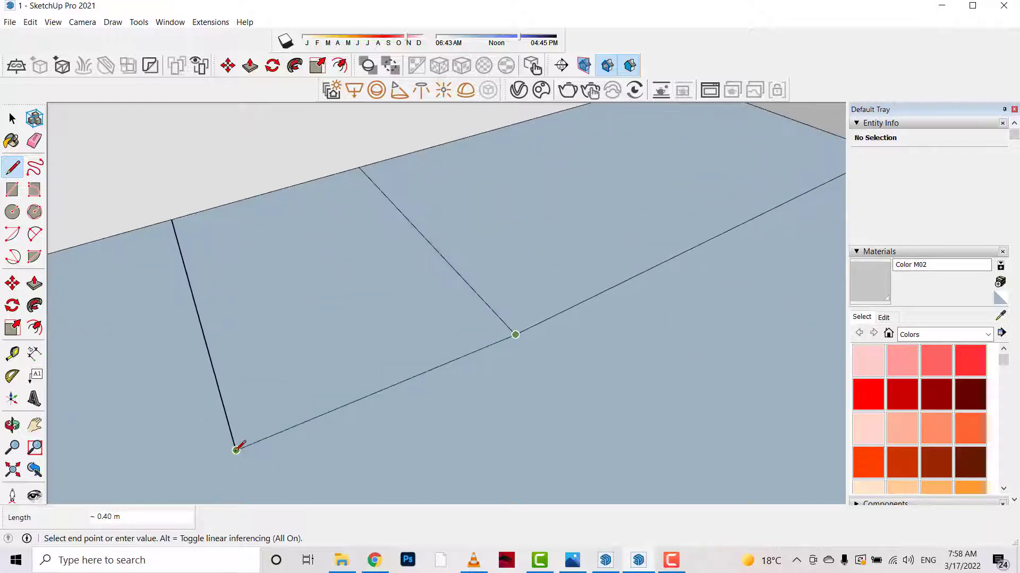
click(242, 470)
- Start pulling the new floor face up into a box
click(235, 451)
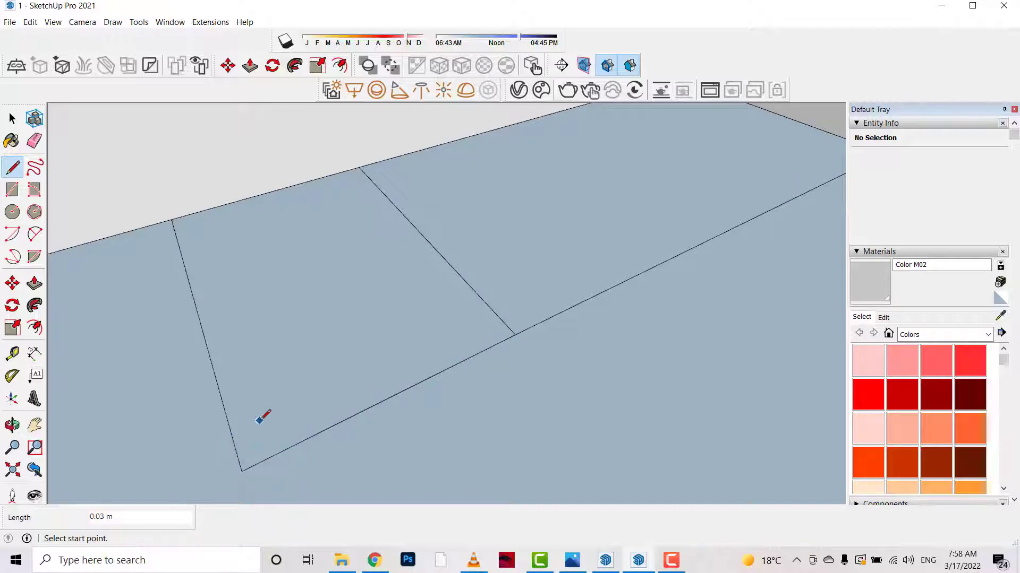
scroll(265, 419, down, 1)
click(38, 291)
mouse_move(43, 300)
middle_down()
mouse_move(143, 455)
mouse_move(229, 400)
middle_up()
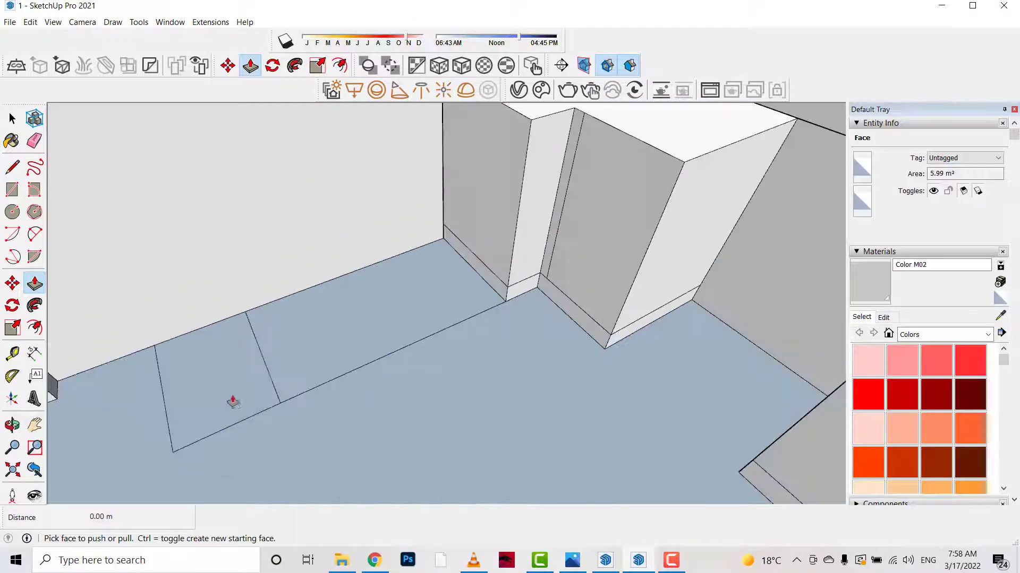
- Raise the floor footprint into a tall cabinet block 2.2 m high
drag(230, 401, 192, 300)
text(2.2)
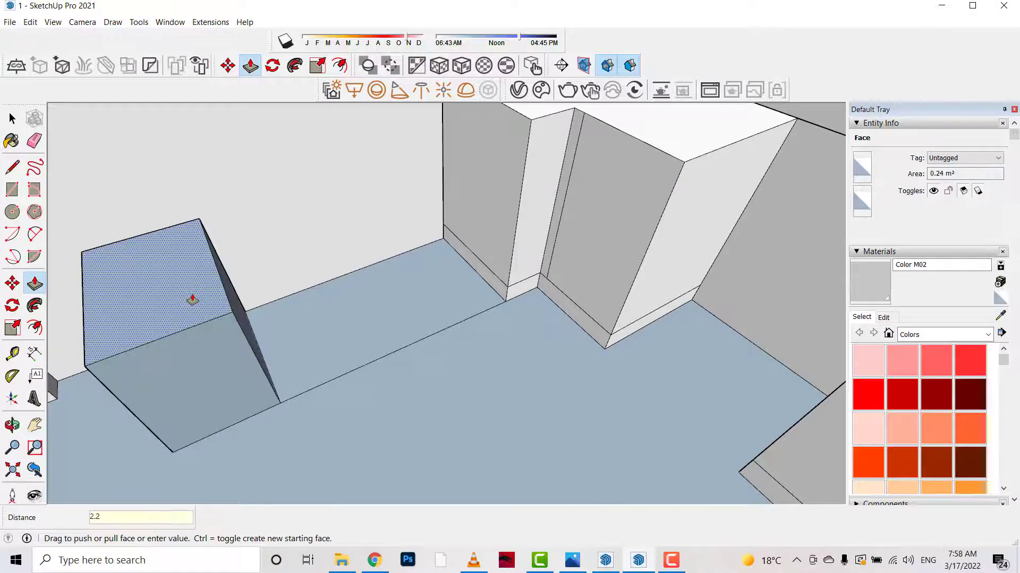
key(Return)
mouse_move(192, 300)
middle_down()
mouse_move(317, 428)
mouse_move(322, 456)
middle_up()
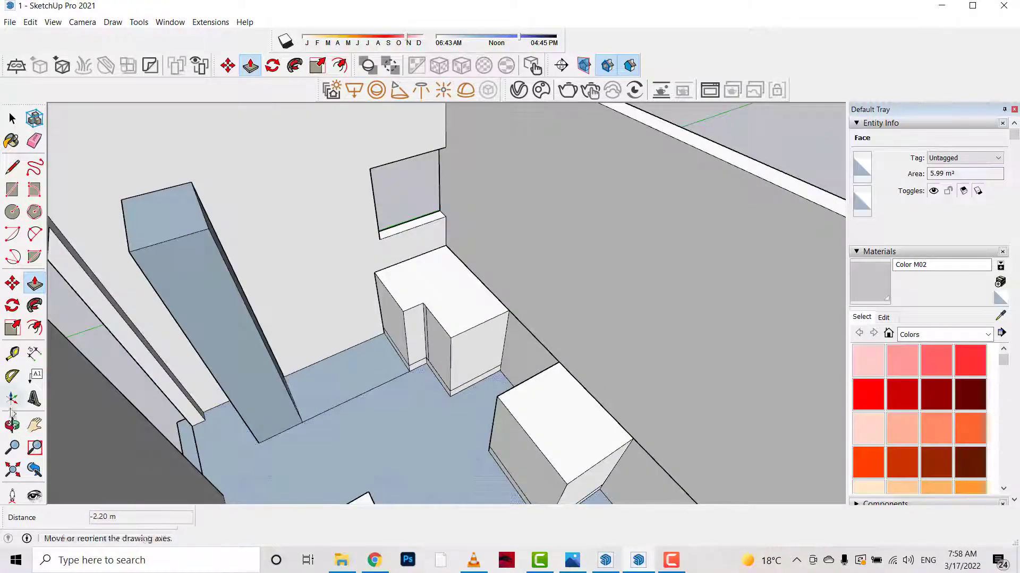
key(o)
mouse_move(153, 409)
mouse_down()
mouse_move(417, 407)
mouse_move(644, 287)
mouse_move(181, 329)
mouse_move(136, 307)
mouse_move(455, 336)
mouse_move(464, 350)
mouse_move(378, 339)
mouse_up()
- Group all connected cabinet and floor geometry together
click(12, 118)
middle_drag(186, 243, 379, 396)
triple_click(379, 396)
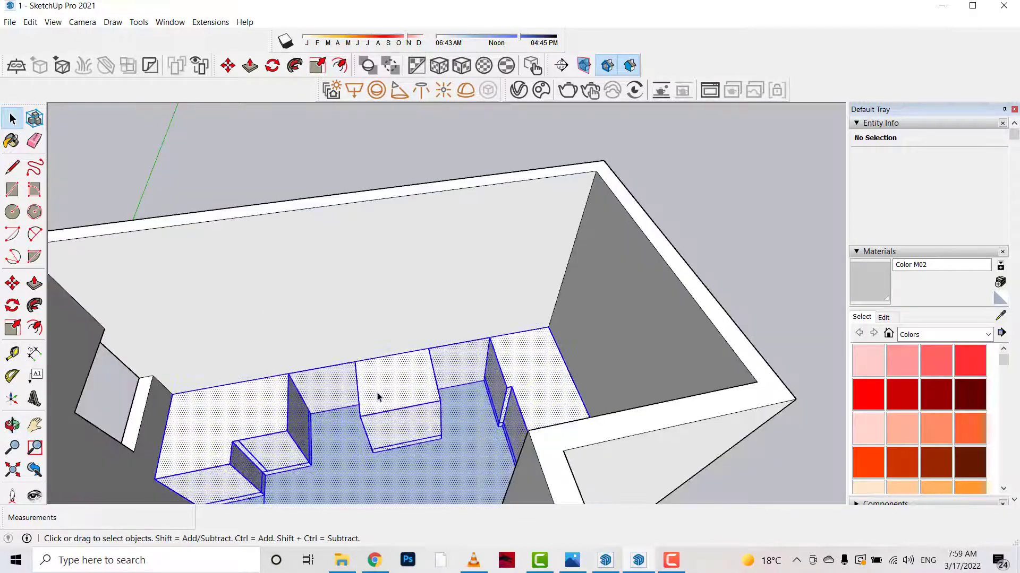
right_click(380, 396)
click(419, 267)
scroll(391, 406, up, 2)
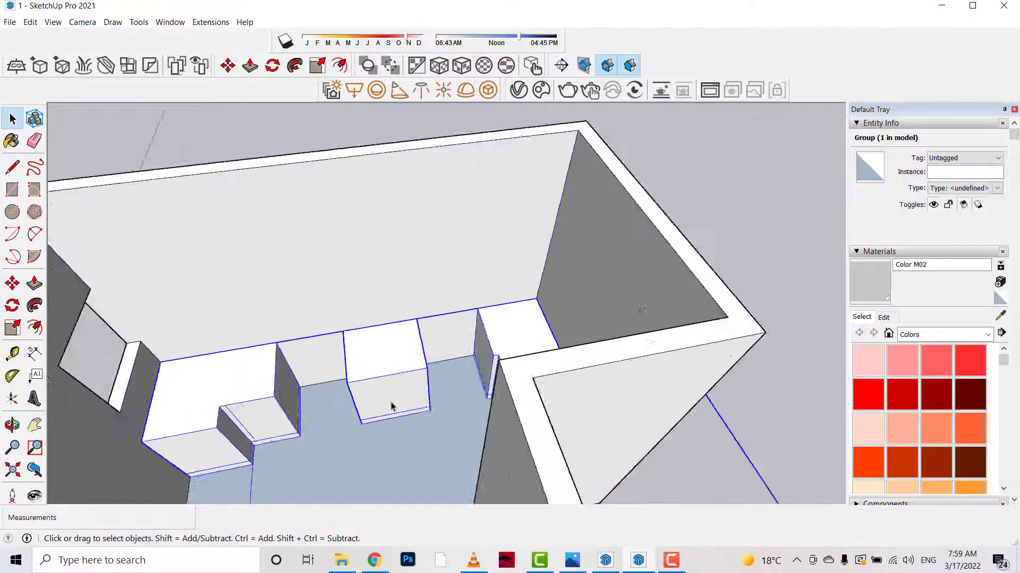
scroll(378, 348, up, 3)
scroll(375, 376, down, 2)
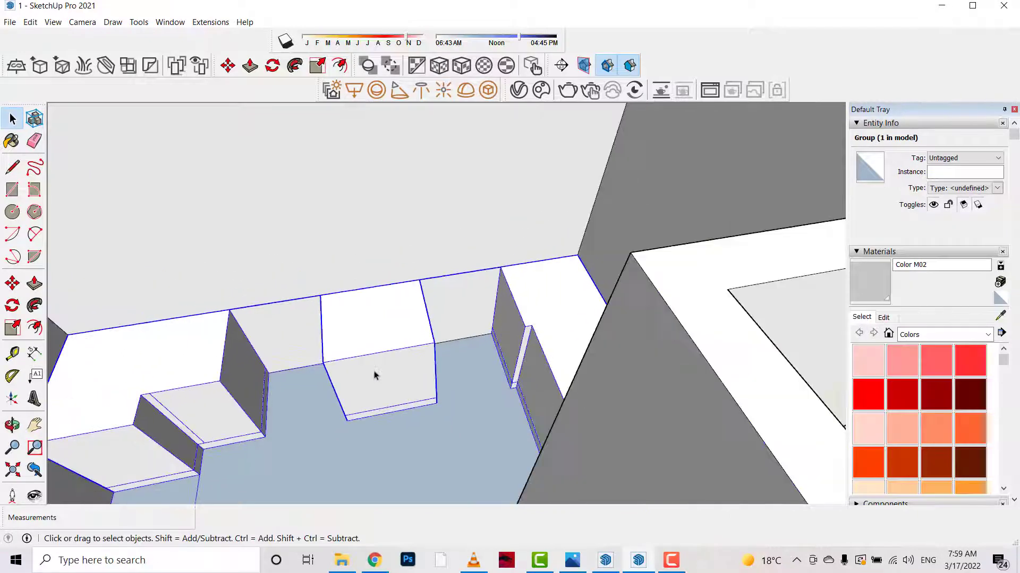
scroll(457, 445, down, 2)
scroll(457, 445, down, 2)
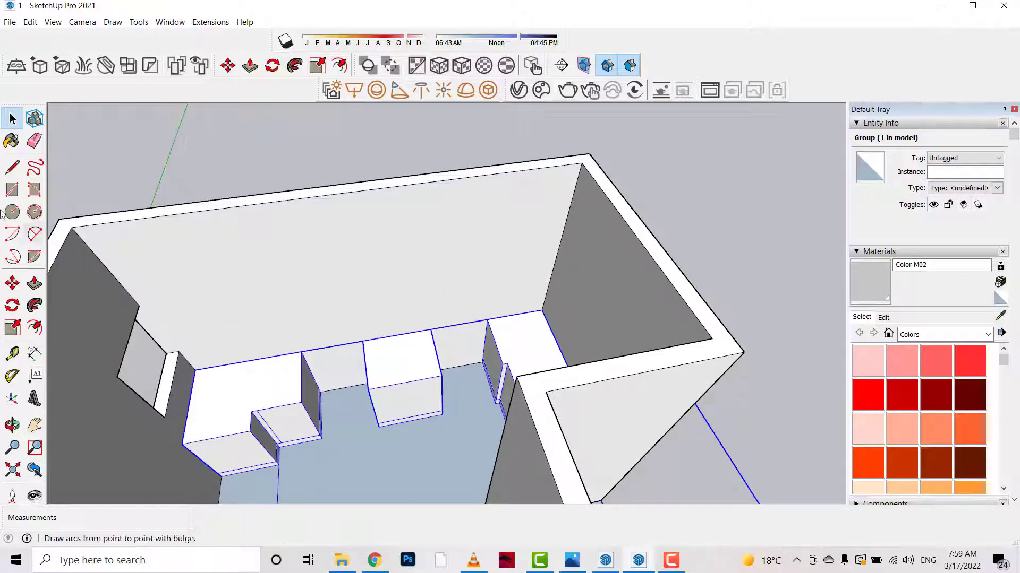
- Draw a 3.77 m by 0.35 m rectangle along the wall atop the lower cabinets
click(11, 192)
scroll(285, 376, up, 2)
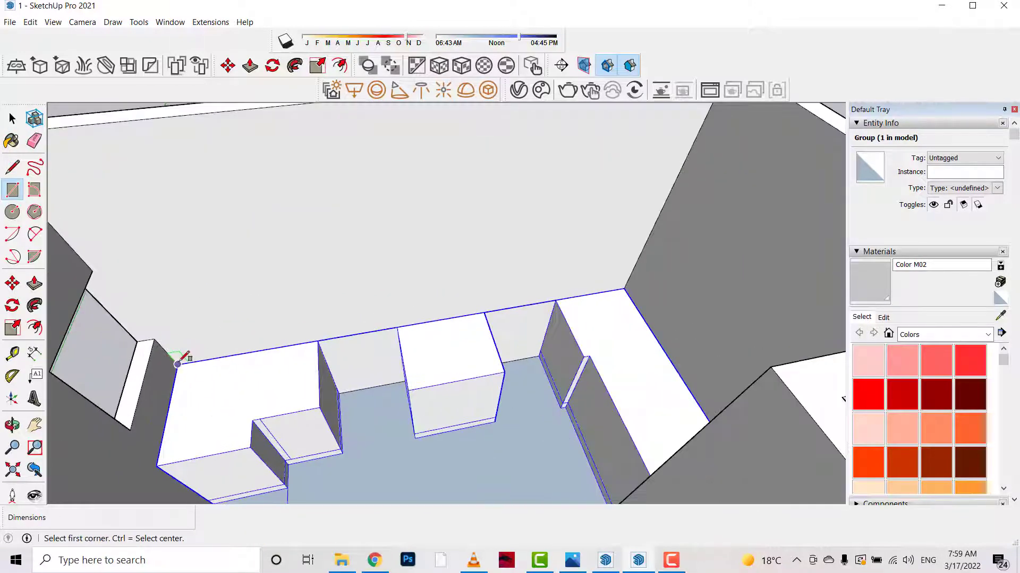
click(177, 363)
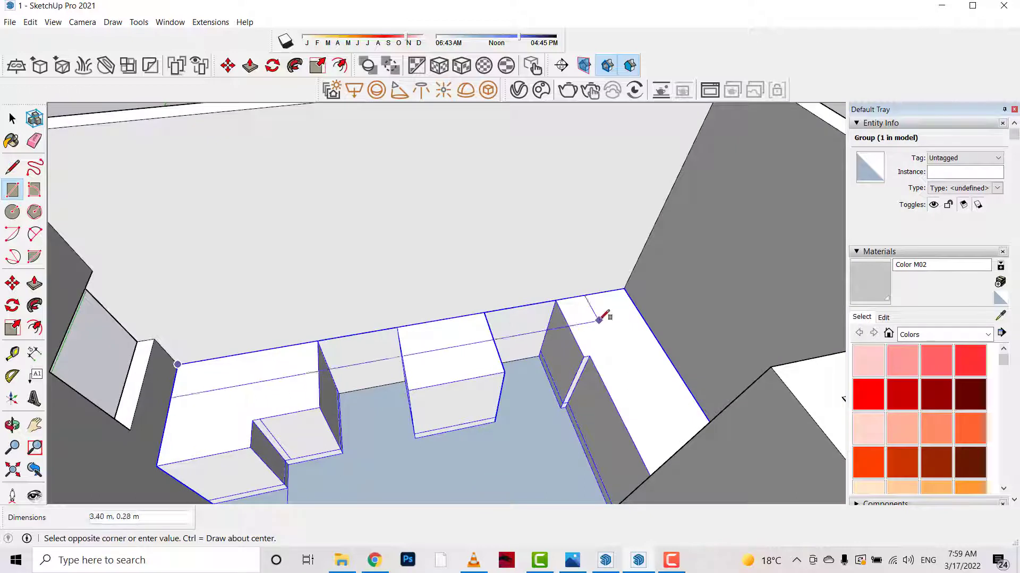
click(642, 317)
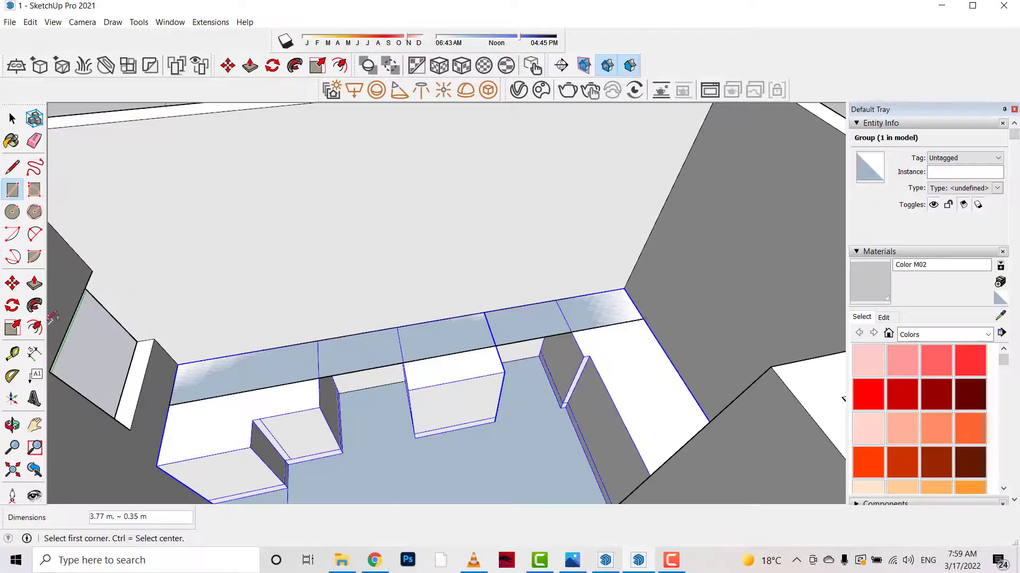
- Extrude the rectangle 0.7 m upward into a long block
click(34, 283)
click(249, 375)
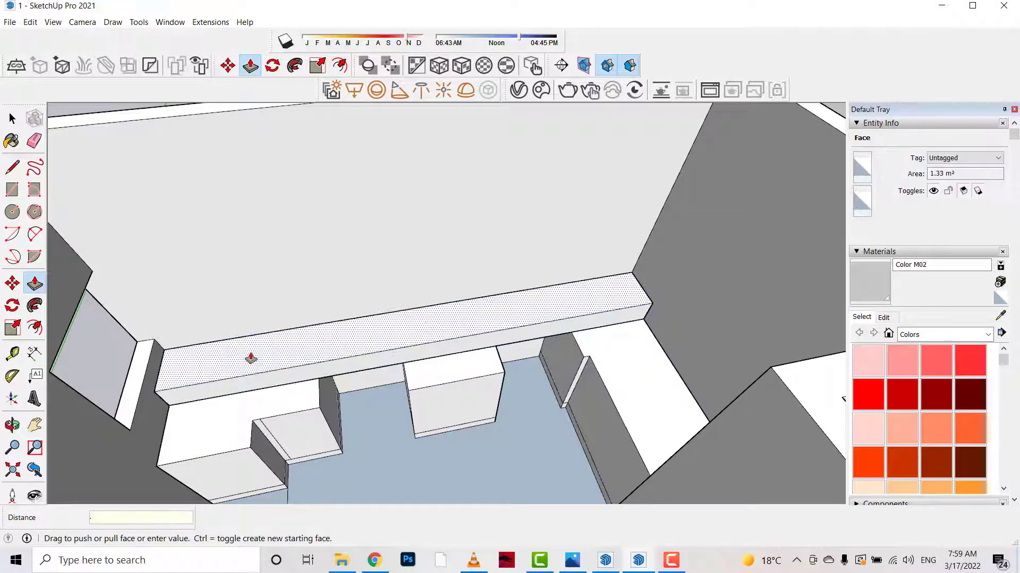
text(7)
key(Return)
key(b)
key(space)
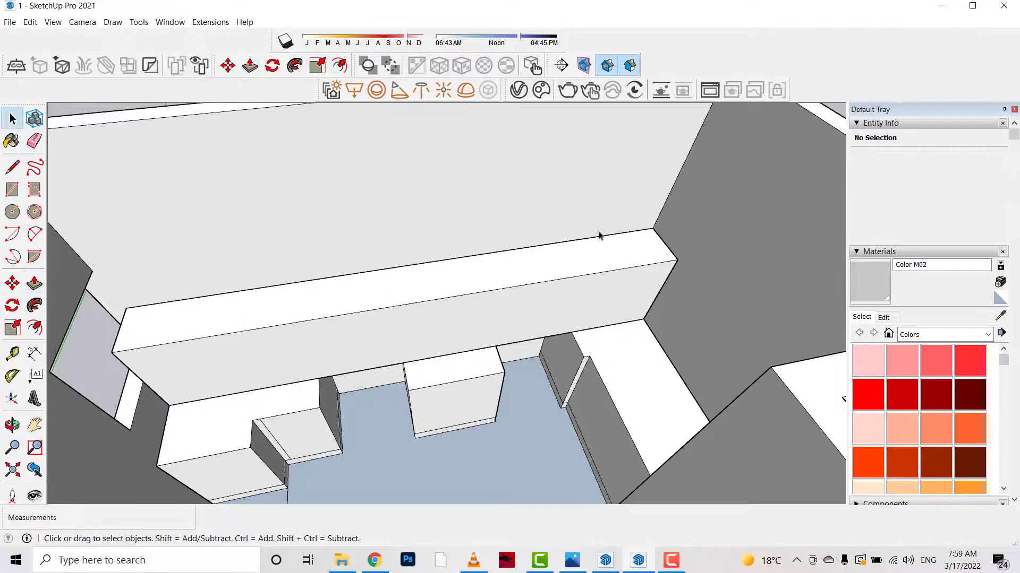
- Copy the upper block's end edge 0.35 m inward to mark off an end strip
scroll(676, 265, up, 2)
scroll(690, 276, up, 1)
click(661, 272)
key(m)
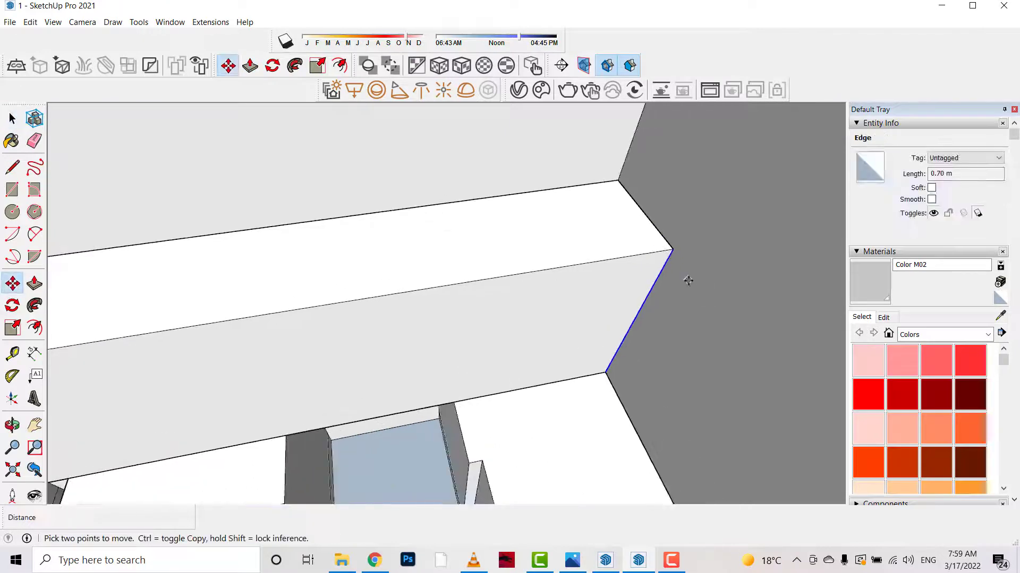
ctrl+click(673, 248)
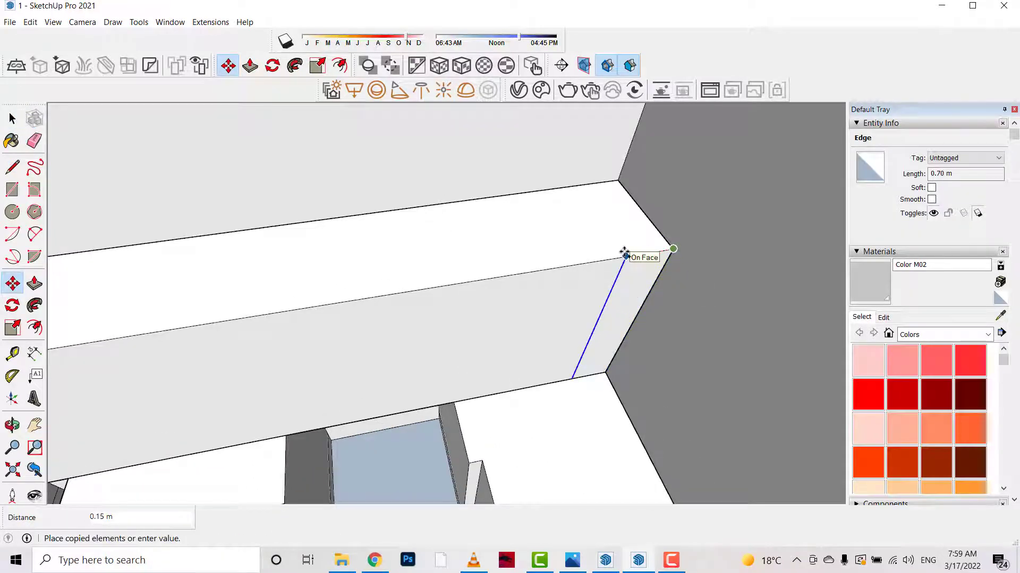
key(Return)
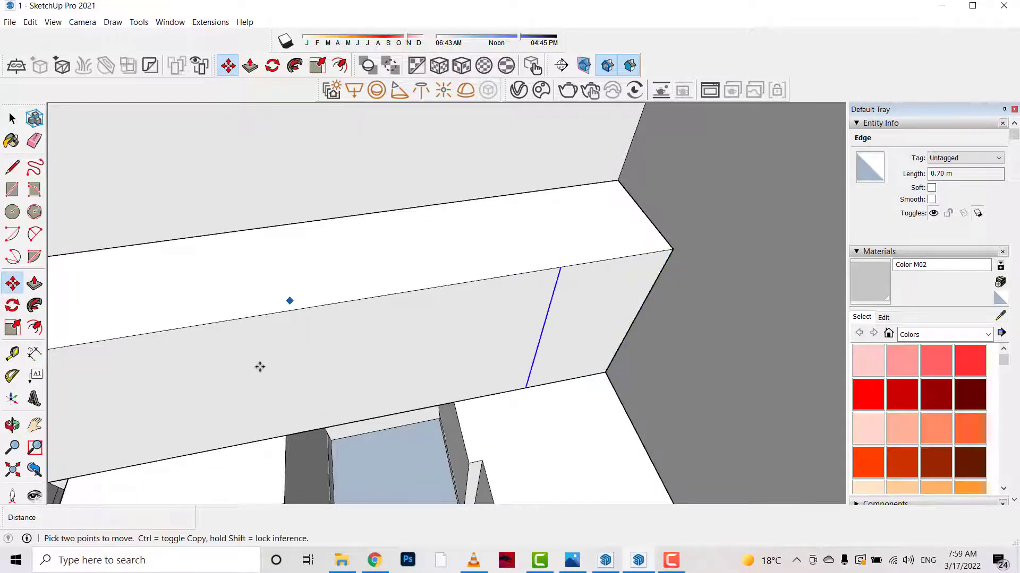
- Pull the narrow end strip out along the side wall to form an L
middle_drag(260, 366, 5, 428)
click(12, 425)
drag(160, 414, 734, 392)
click(34, 283)
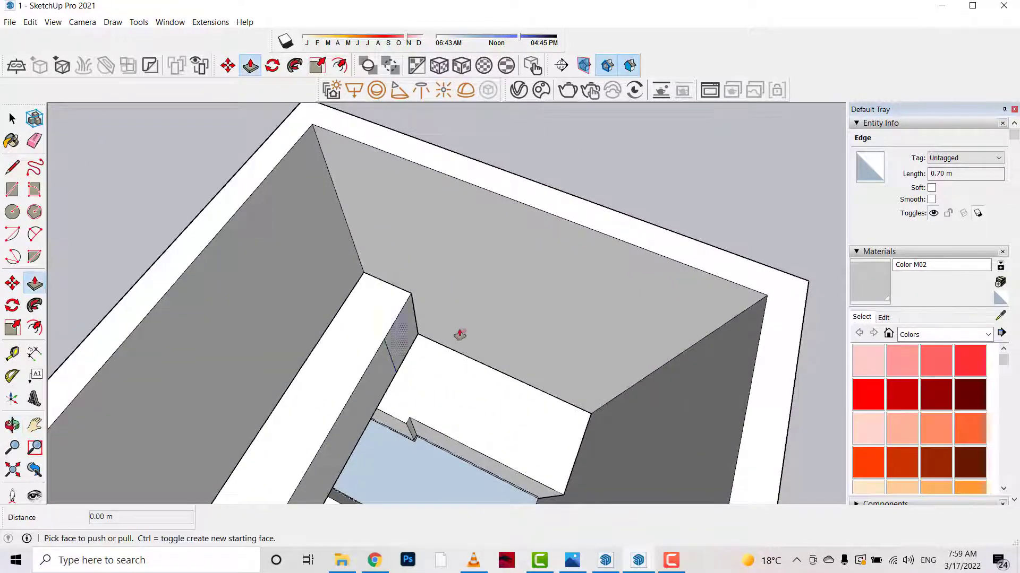
click(409, 322)
click(12, 425)
drag(159, 372, 331, 233)
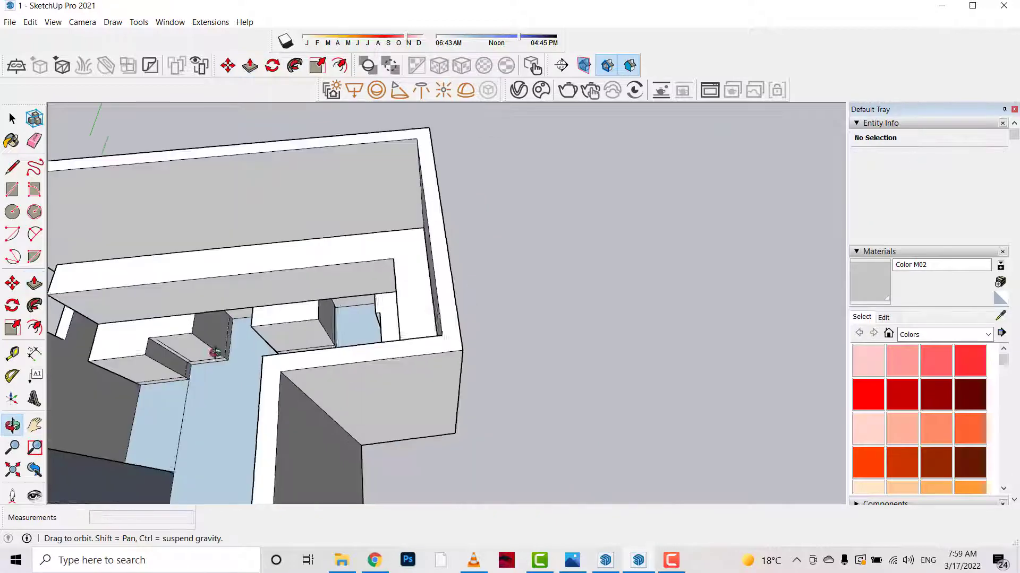
mouse_move(212, 245)
mouse_down()
mouse_move(136, 244)
mouse_move(746, 321)
mouse_move(419, 302)
mouse_move(505, 317)
mouse_move(520, 258)
mouse_up()
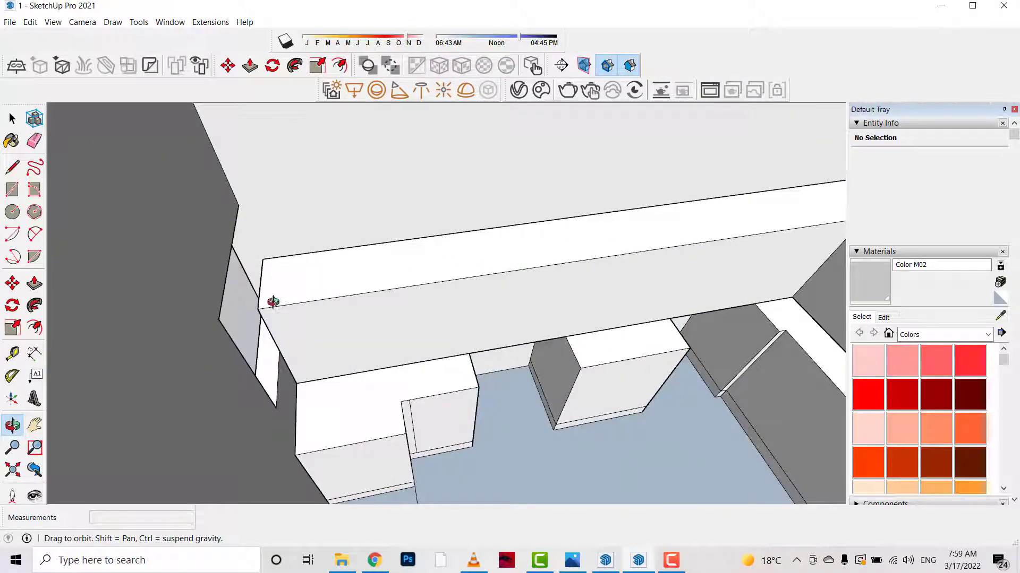
mouse_move(273, 301)
mouse_down()
mouse_move(278, 316)
mouse_move(430, 285)
mouse_move(445, 308)
mouse_up()
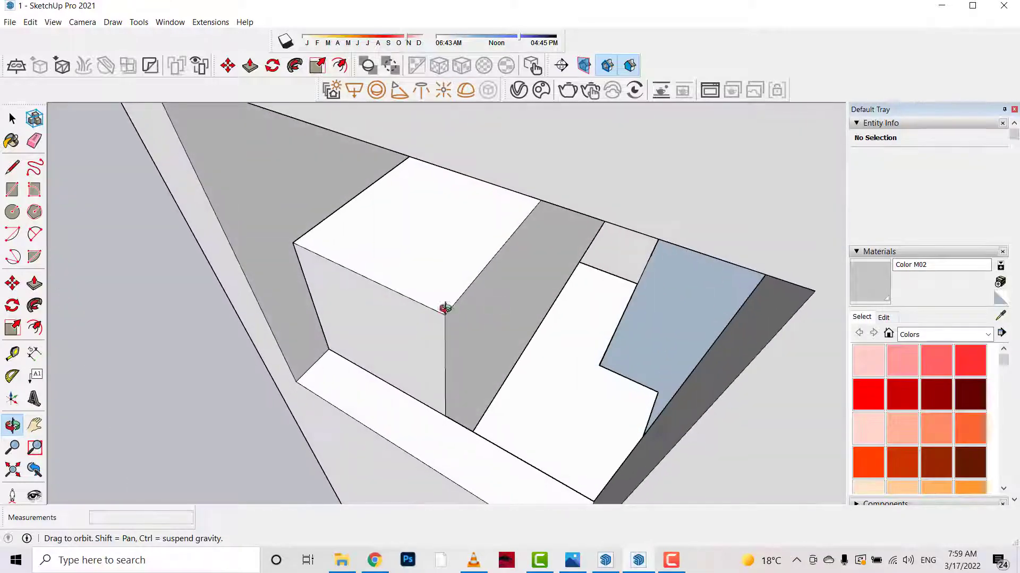
- Push the extended box's front face back to align it
key(p)
click(422, 352)
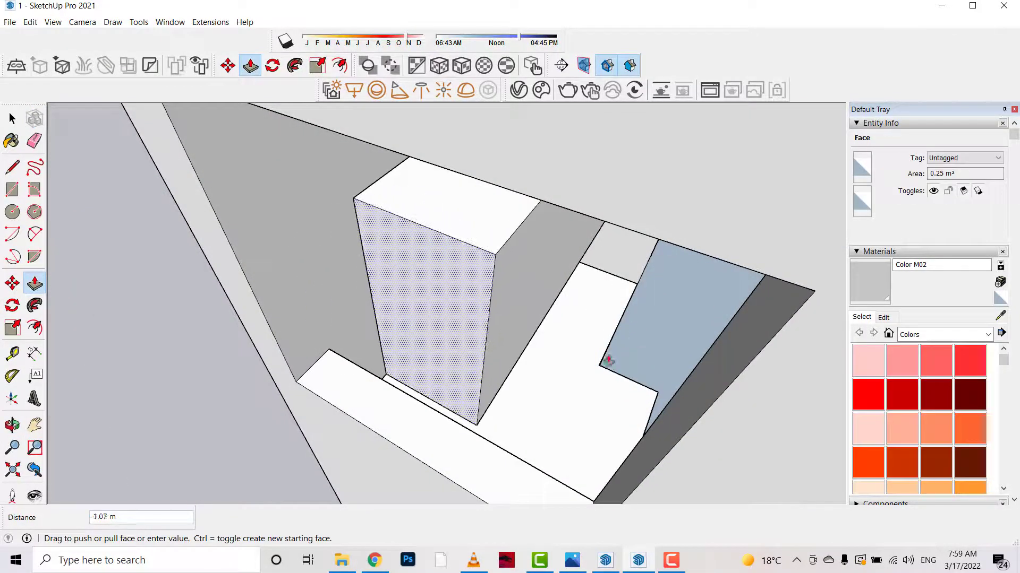
click(609, 361)
key(o)
mouse_move(605, 360)
mouse_down()
mouse_move(280, 451)
mouse_move(254, 329)
mouse_move(391, 354)
mouse_move(533, 350)
mouse_up()
click(12, 118)
- Make the whole L-shaped upper block a single group
click(437, 330)
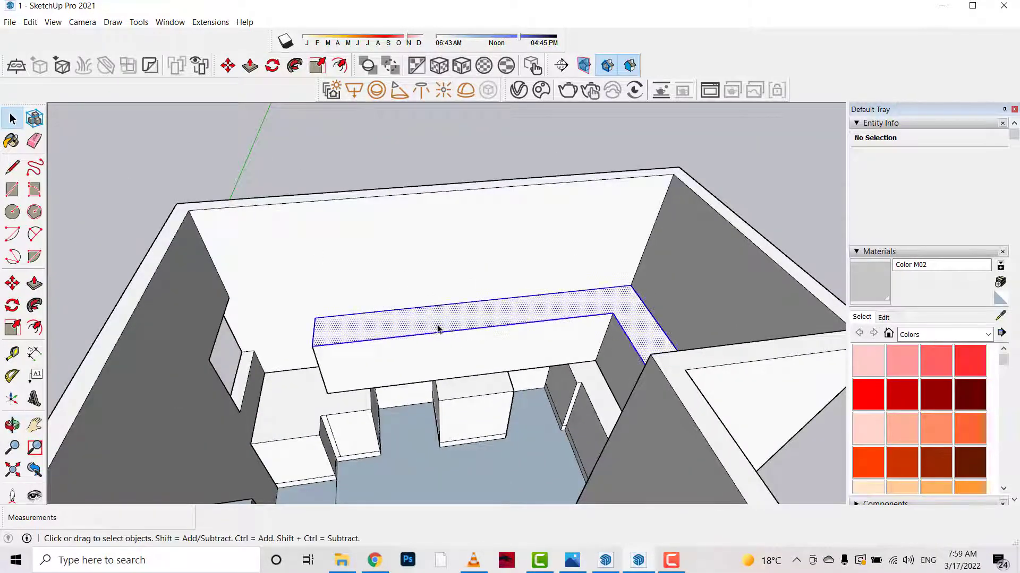
triple_click(438, 329)
right_click(438, 329)
click(483, 202)
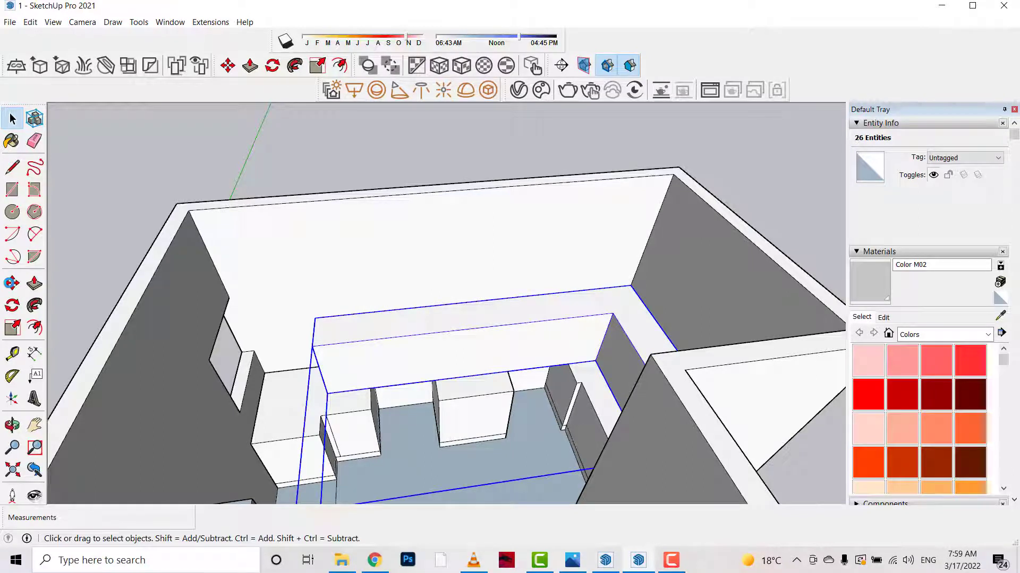
- Move the upper block group 0.6 m up the wall
click(5, 278)
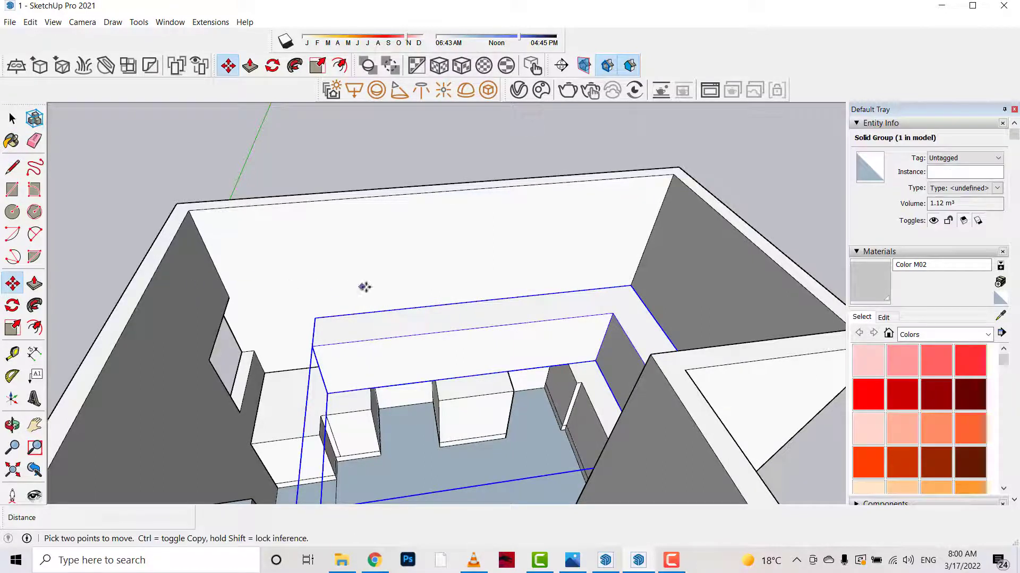
click(313, 310)
text(.6)
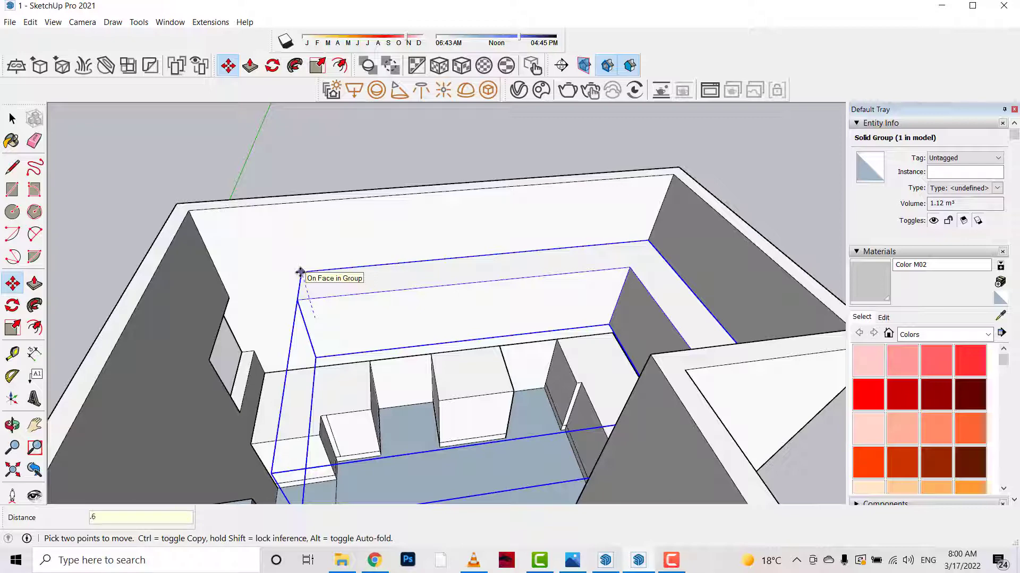
key(Return)
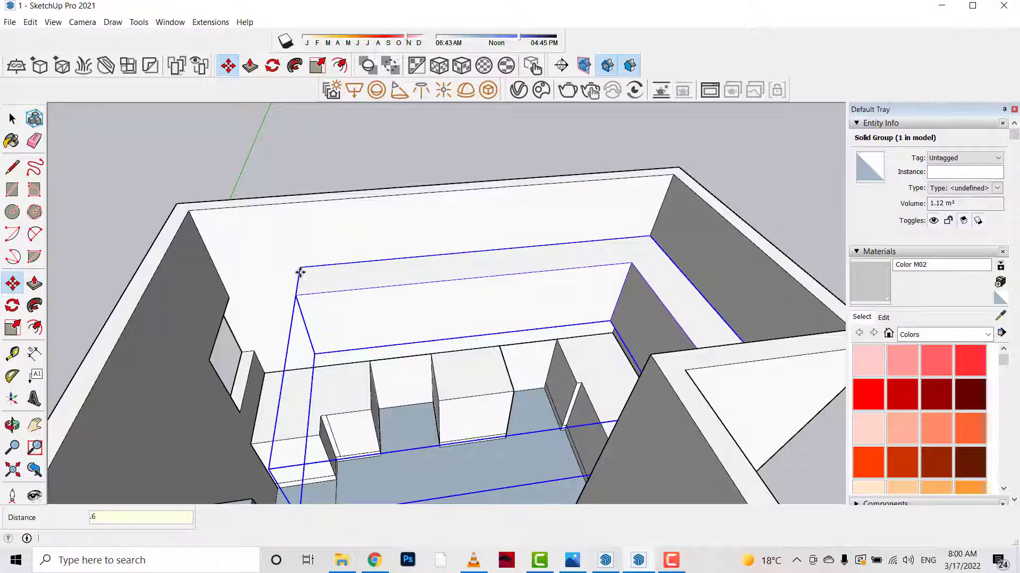
- Finish the 0.6 m lift and divide the cabinet front's side edge into three segments
key(o)
scroll(412, 423, up, 3)
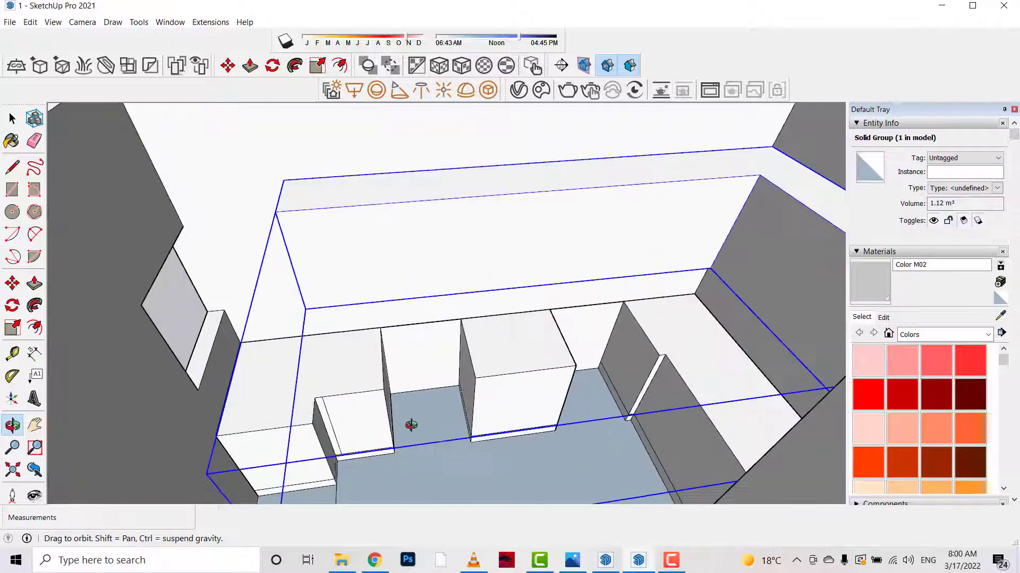
scroll(316, 345, up, 5)
key(space)
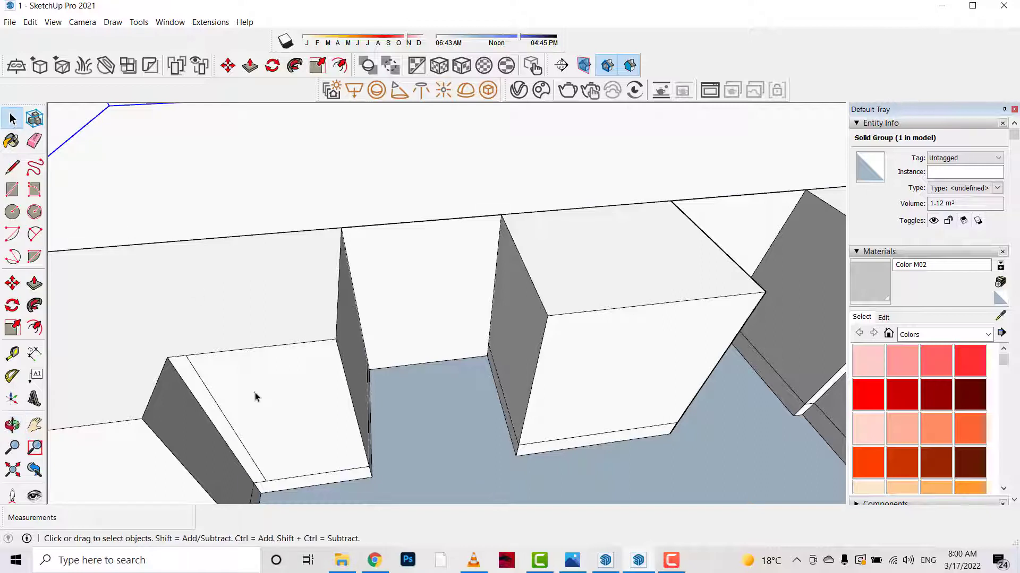
scroll(250, 398, up, 2)
scroll(233, 400, up, 3)
click(189, 359)
right_click(190, 355)
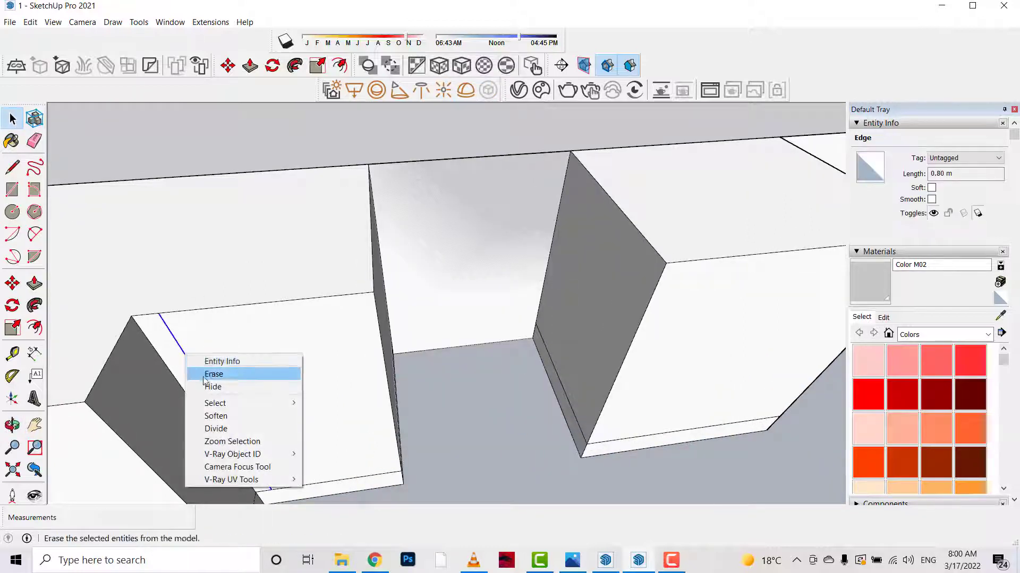
click(228, 426)
click(208, 404)
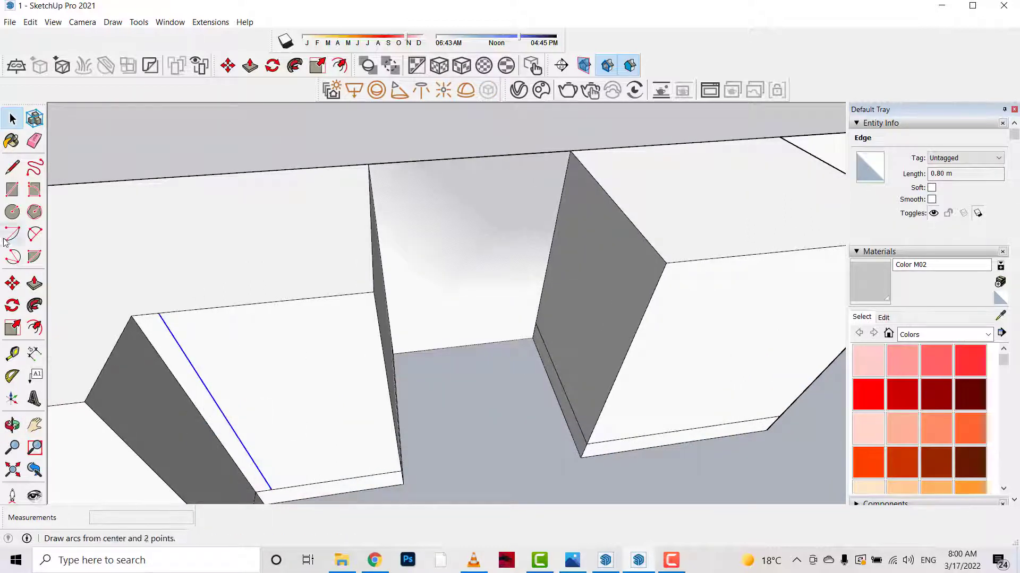
- Draw a line across the front, then undo it and the three-way division
click(18, 170)
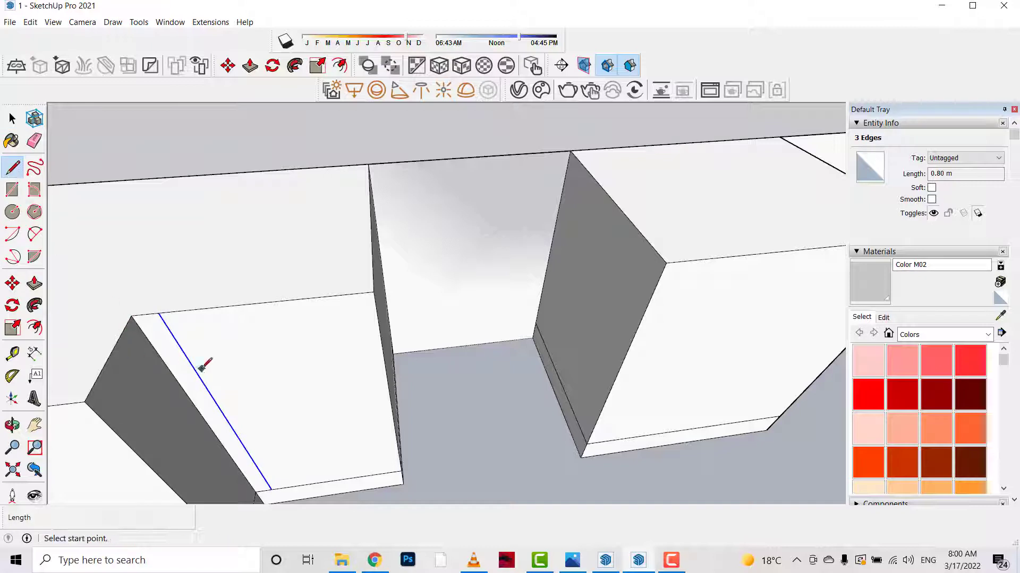
click(211, 393)
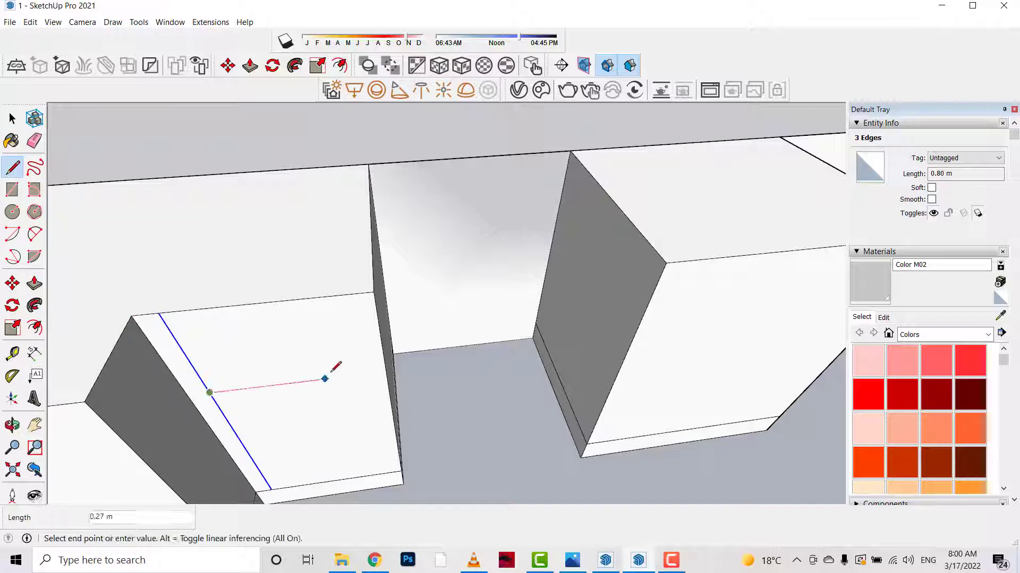
click(386, 371)
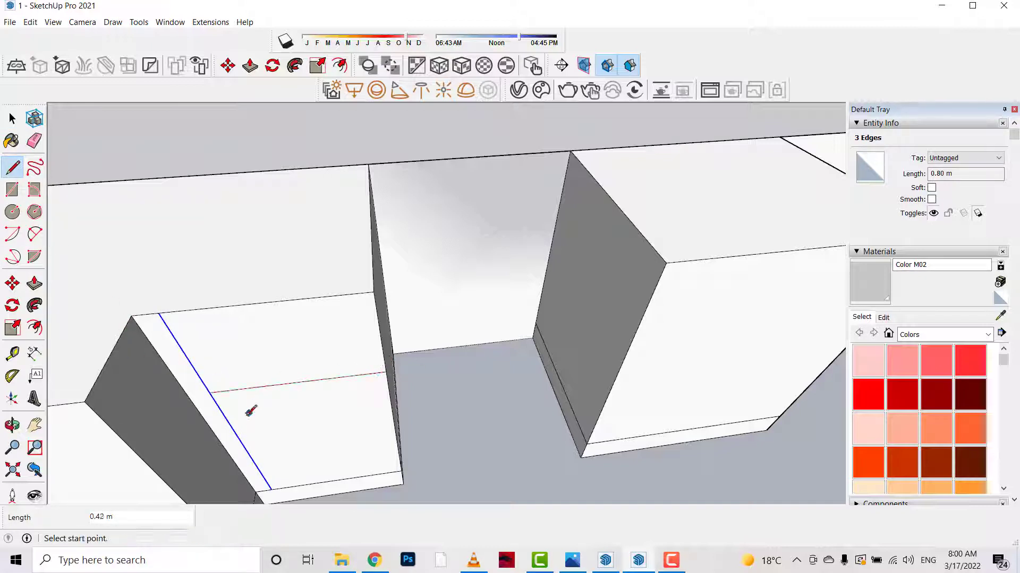
click(245, 448)
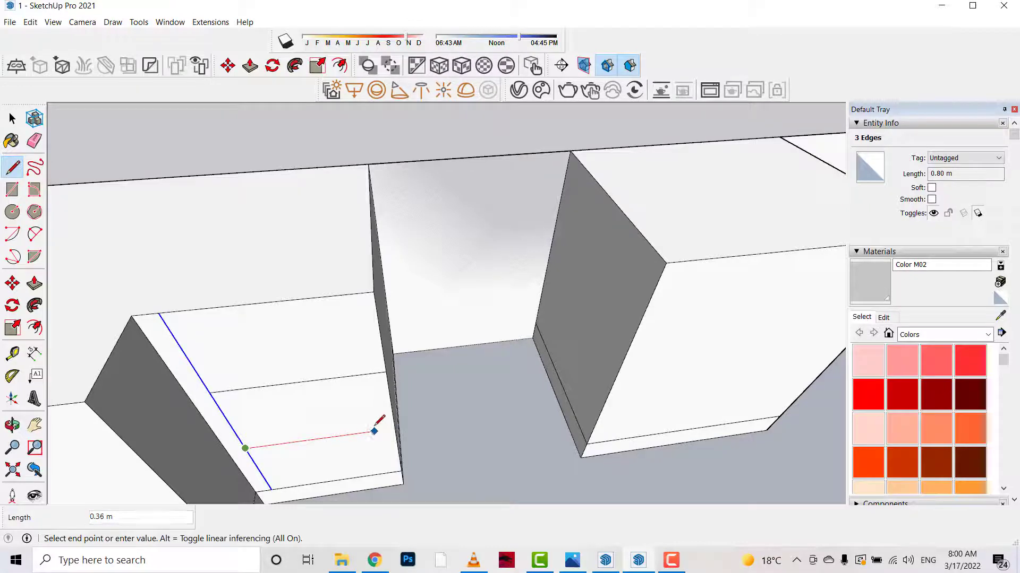
key(Escape)
key(b)
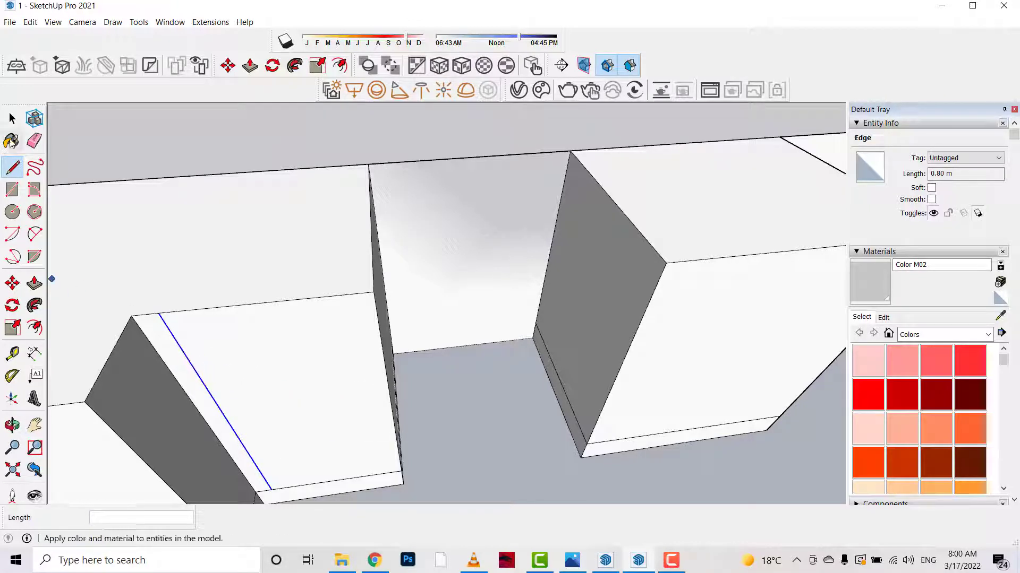
key(space)
- Divide the side edge into four parts and draw three lines across the front
right_click(200, 381)
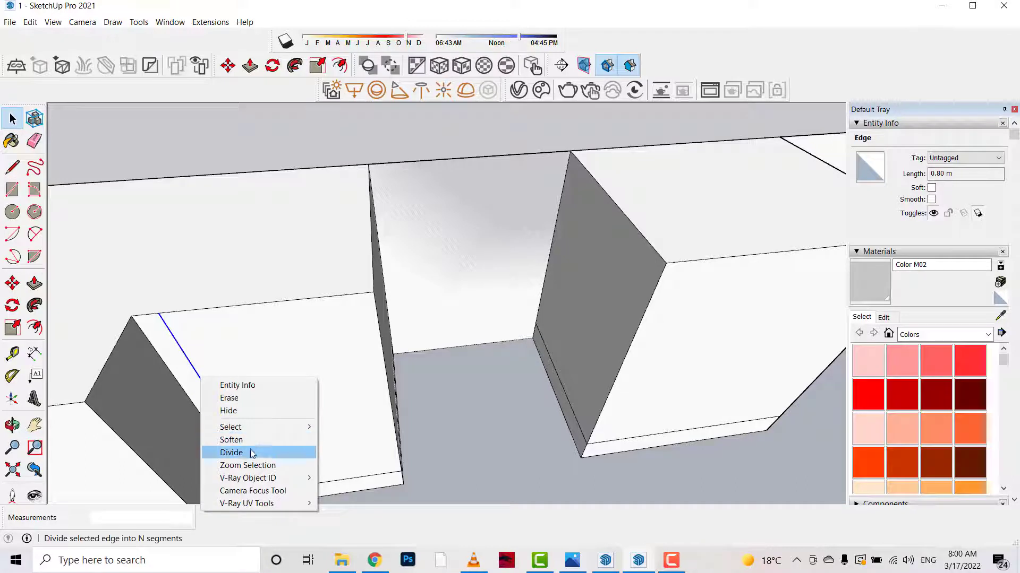
click(229, 452)
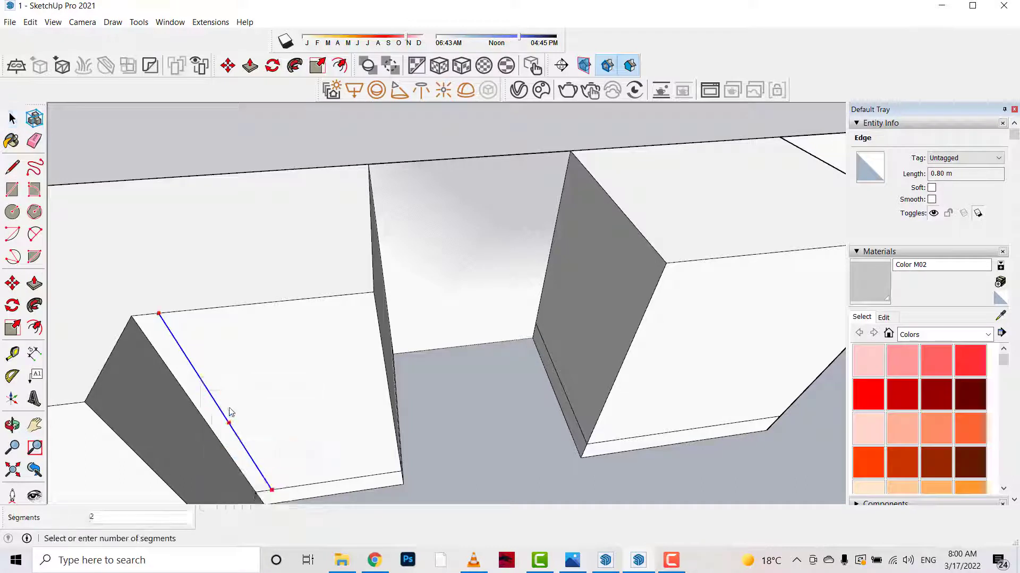
click(198, 377)
key(l)
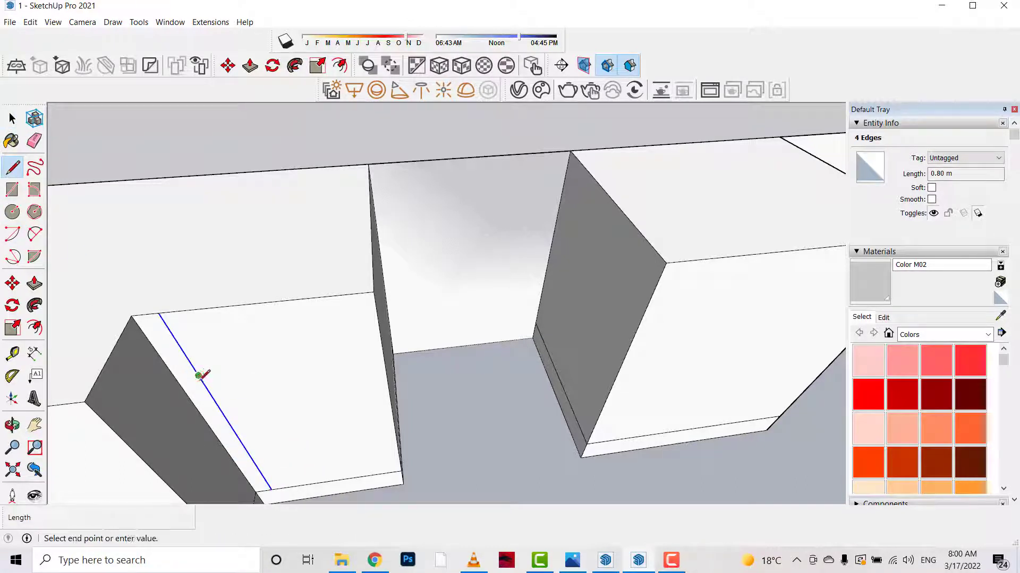
click(383, 355)
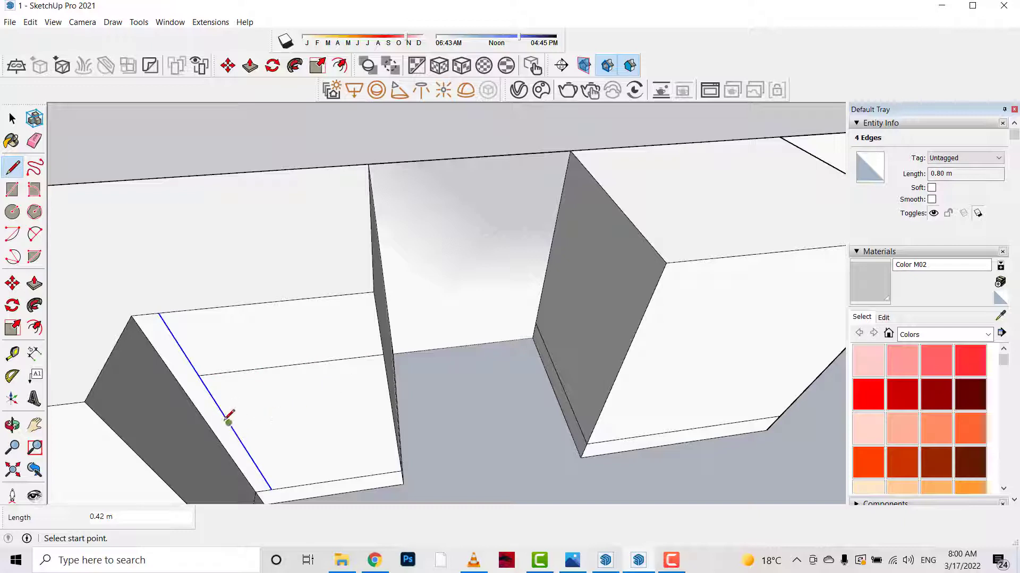
click(228, 423)
click(391, 401)
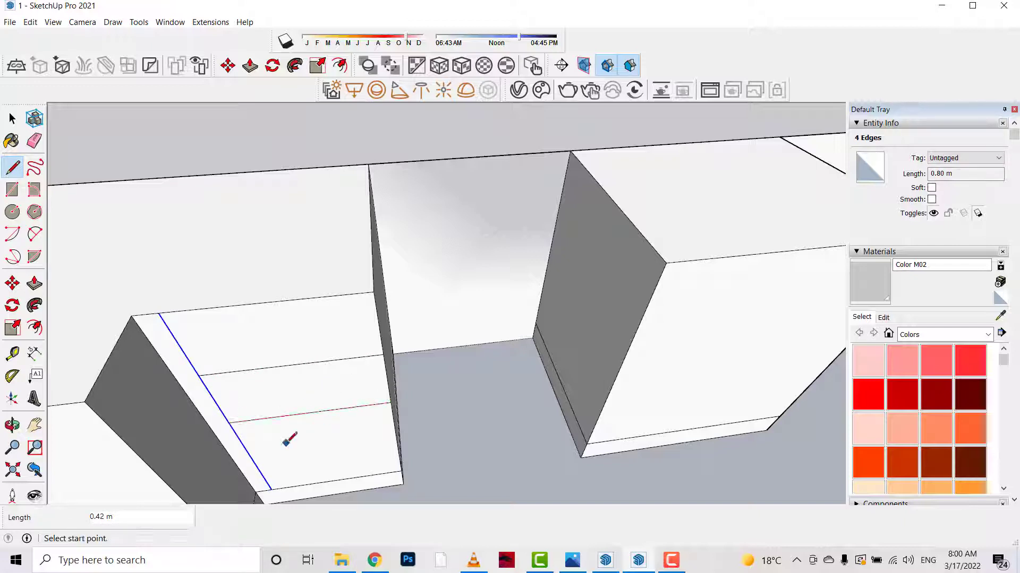
click(253, 459)
click(396, 439)
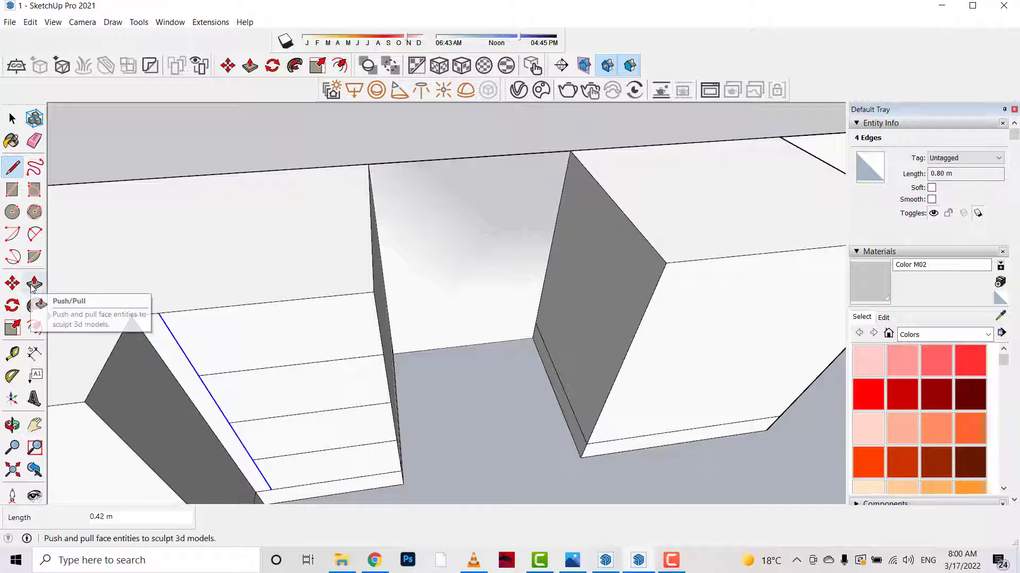
click(34, 328)
- Inset all four drawer faces with 0.02 m offset outlines
click(236, 306)
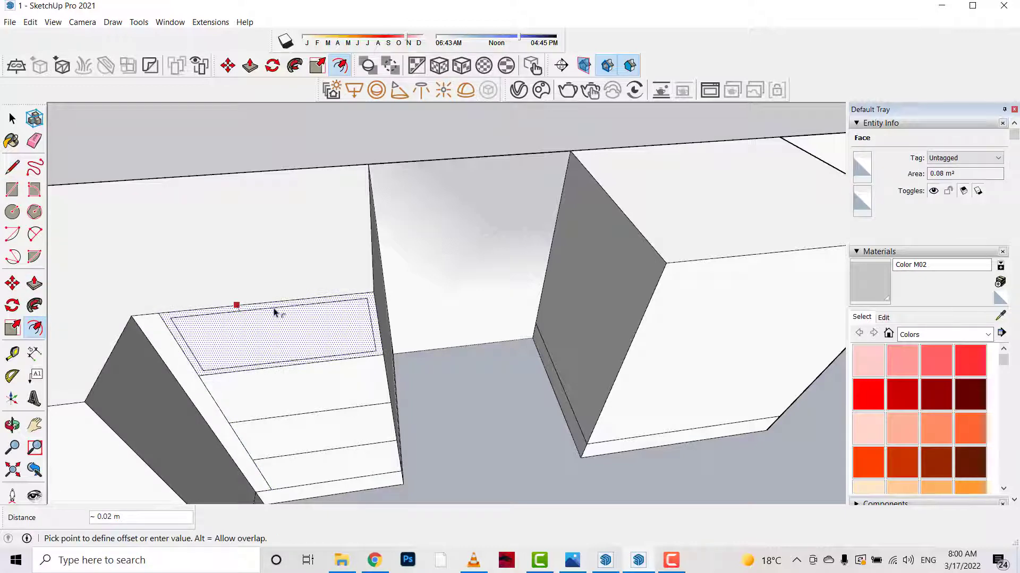
click(274, 312)
double_click(291, 383)
double_click(335, 444)
click(344, 447)
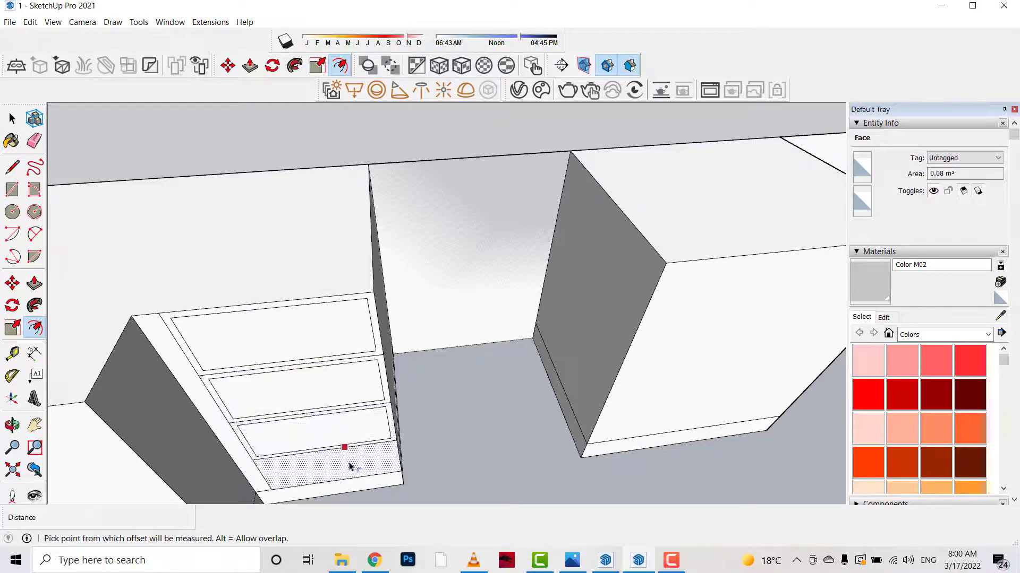
click(349, 466)
scroll(342, 410, up, 3)
- Push the inner drawer panels out 0.01 m into raised fronts
key(p)
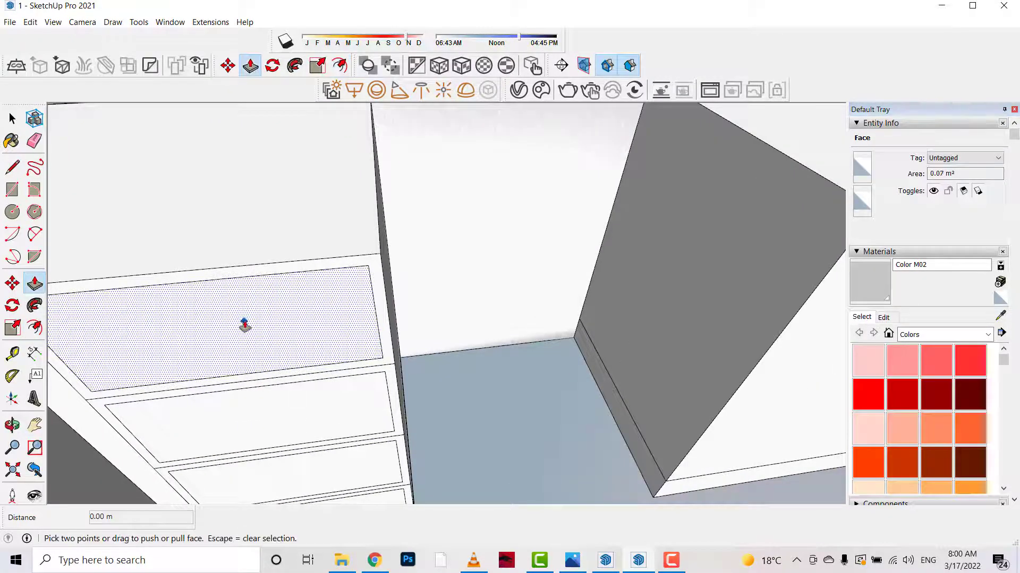
click(244, 325)
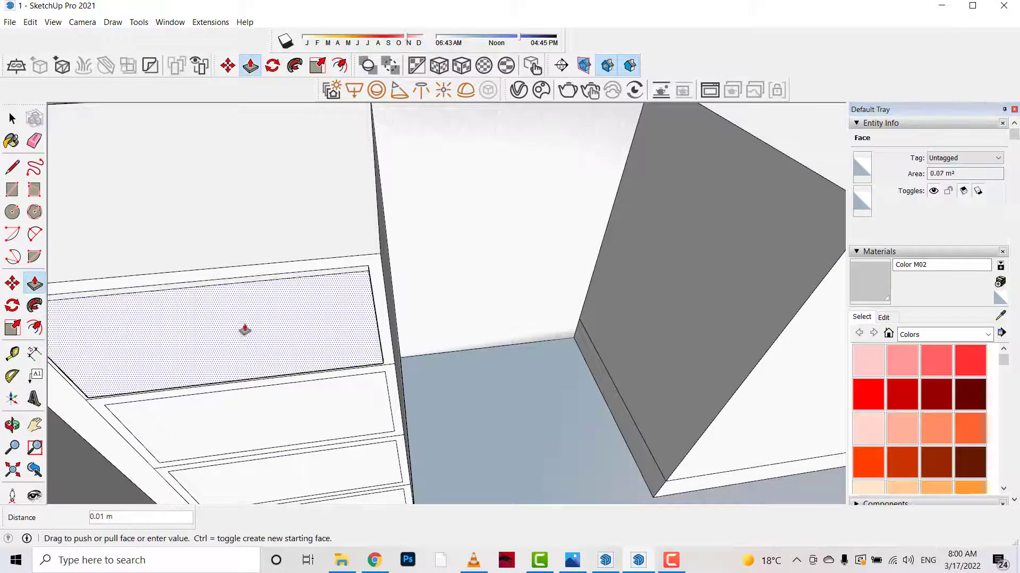
click(353, 438)
scroll(314, 324, down, 3)
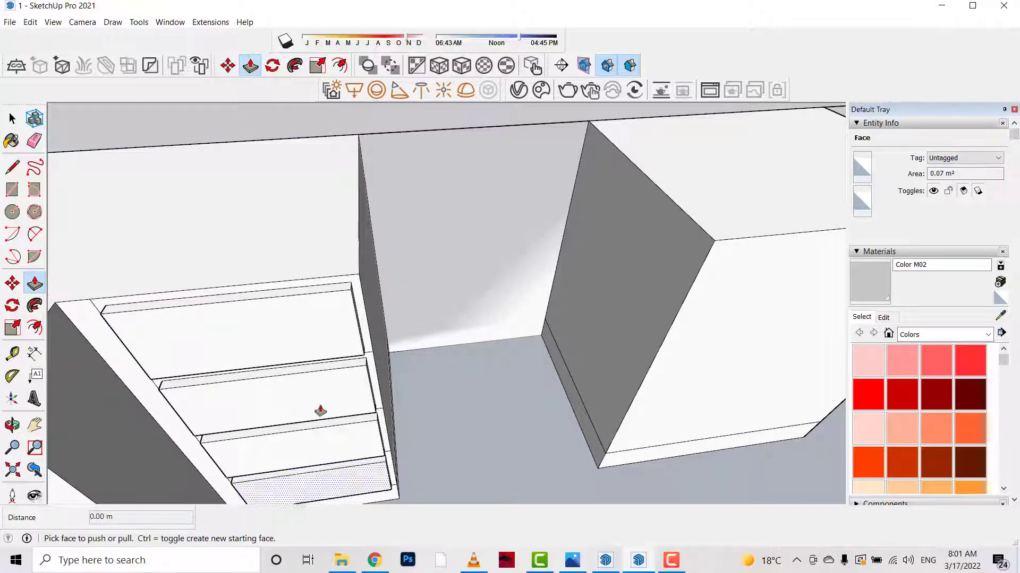
scroll(321, 412, down, 2)
scroll(246, 321, down, 2)
scroll(536, 355, up, 2)
scroll(536, 356, up, 2)
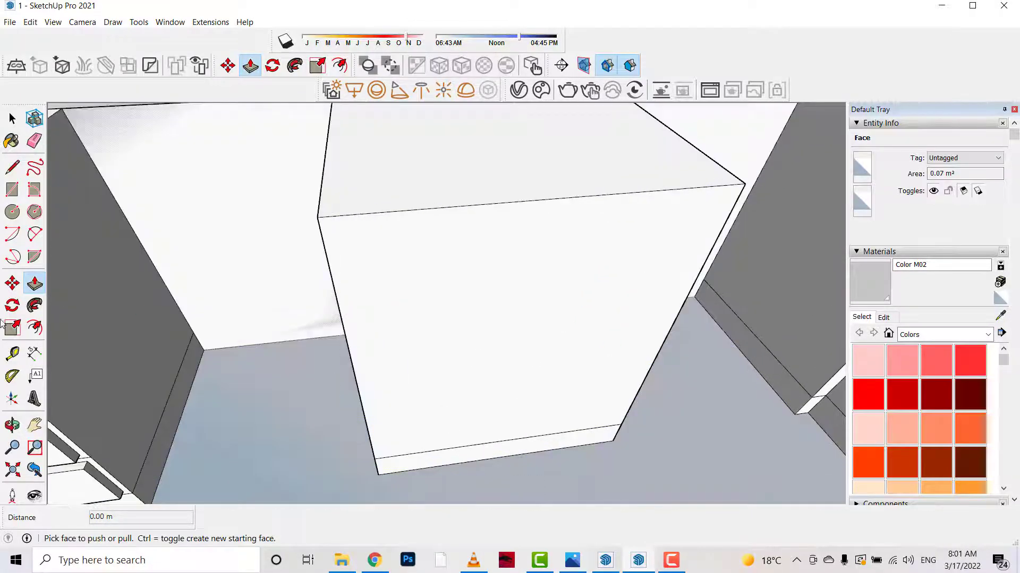
key(l)
scroll(403, 227, down, 2)
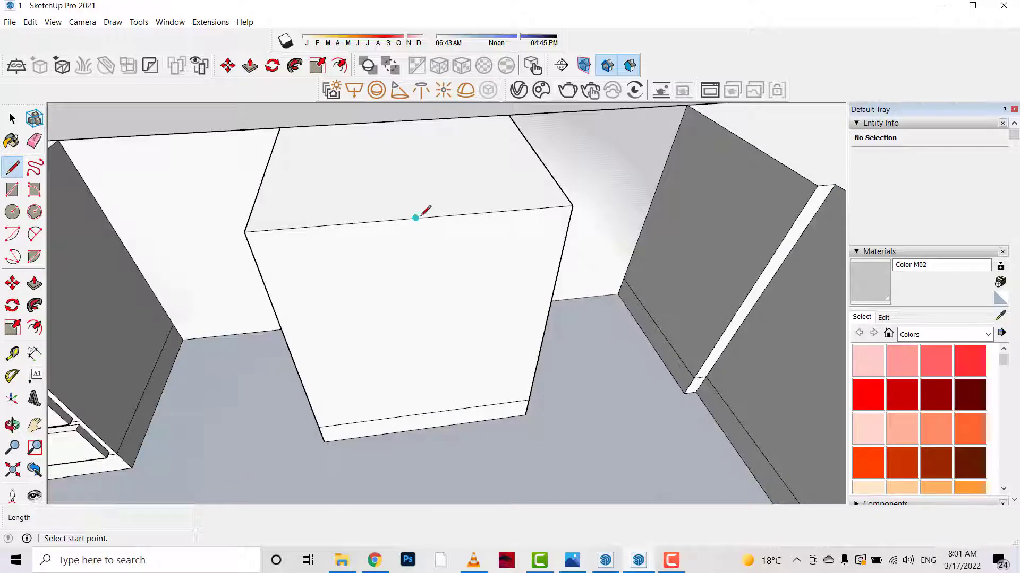
- Draw a vertical line splitting the front and copy it 0.01 m aside as a gap
click(416, 218)
click(427, 413)
key(space)
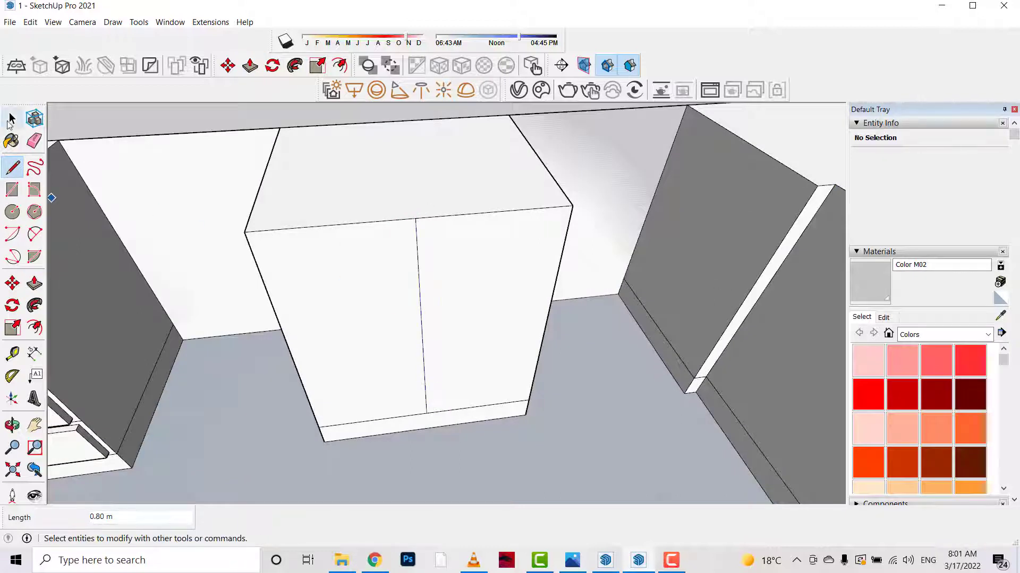
click(418, 283)
key(m)
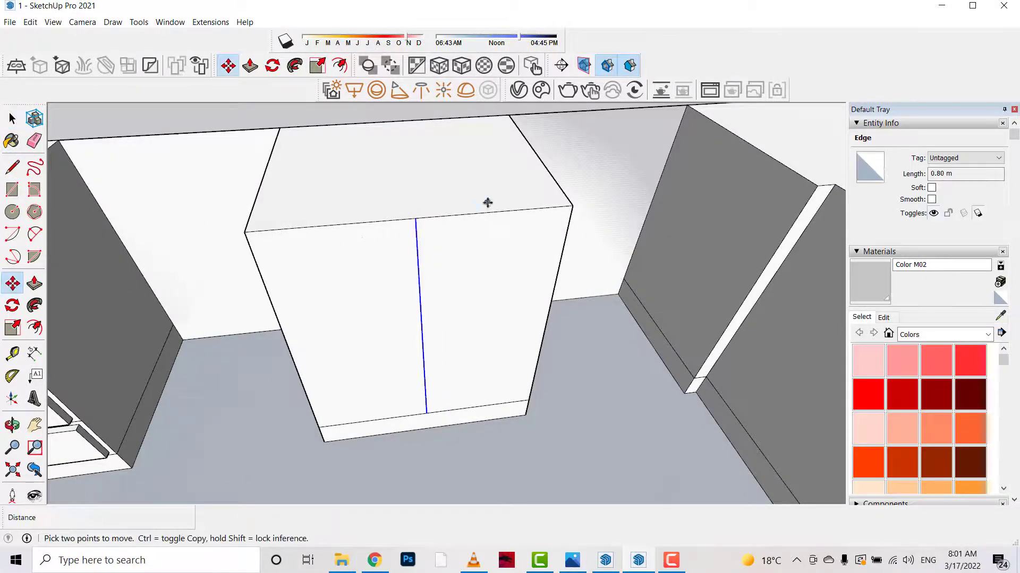
scroll(404, 218, up, 2)
click(387, 224)
key(ctrl)
click(396, 223)
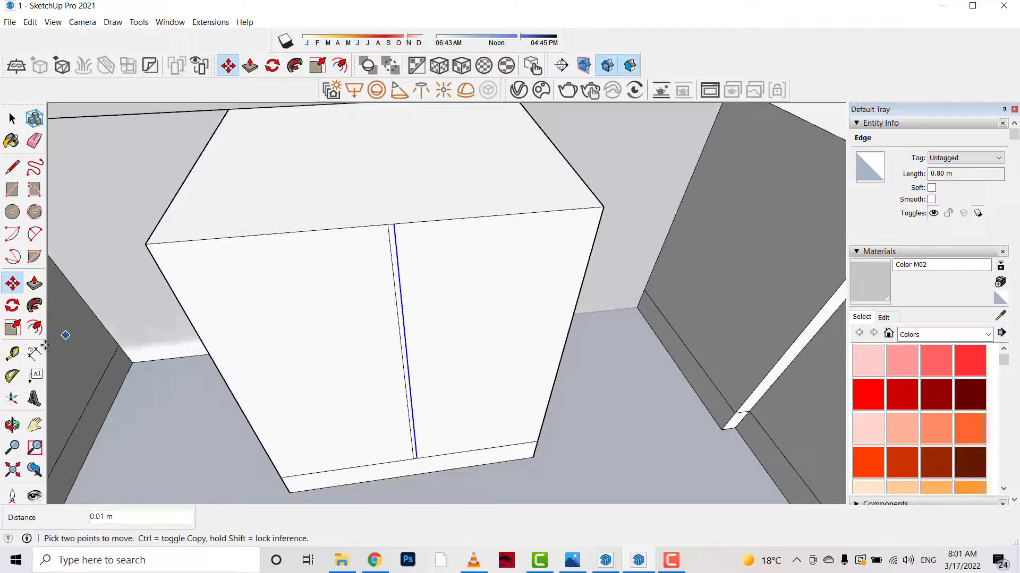
- Inset the left and right door faces with offset outlines
key(f)
click(396, 303)
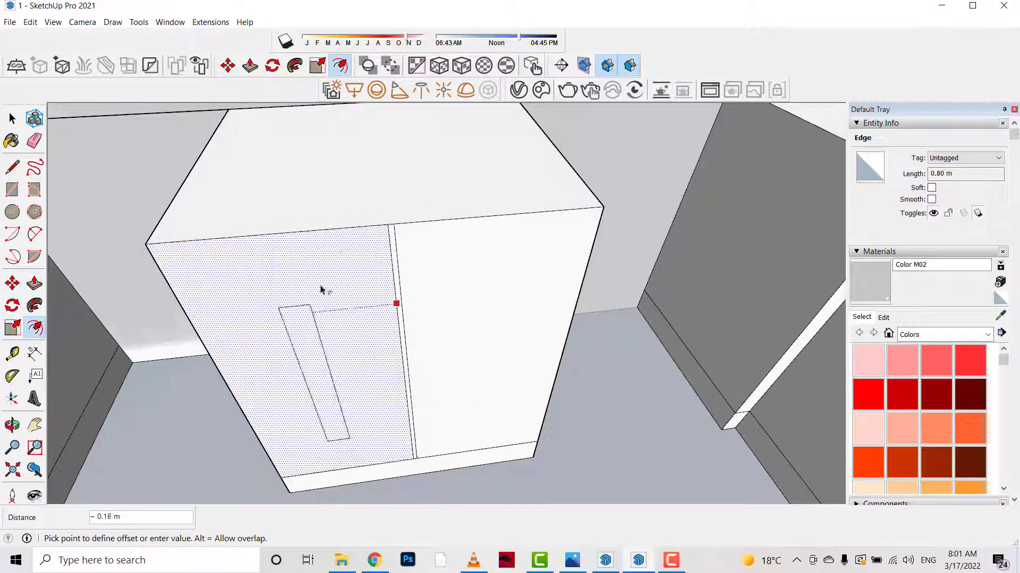
click(378, 205)
click(478, 216)
click(476, 279)
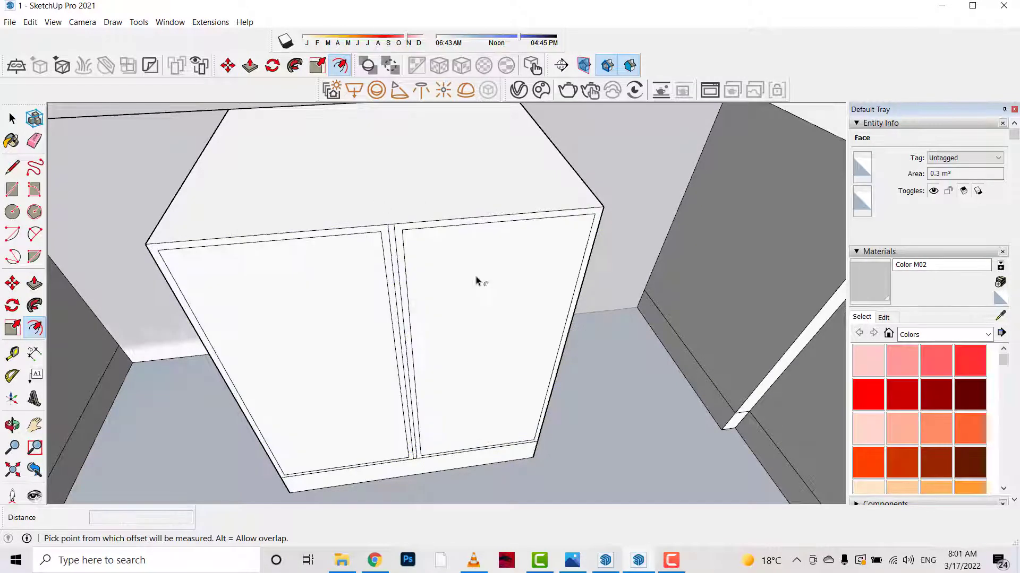
click(34, 283)
- Push the left door's inner panel out 0.01 m
key(space)
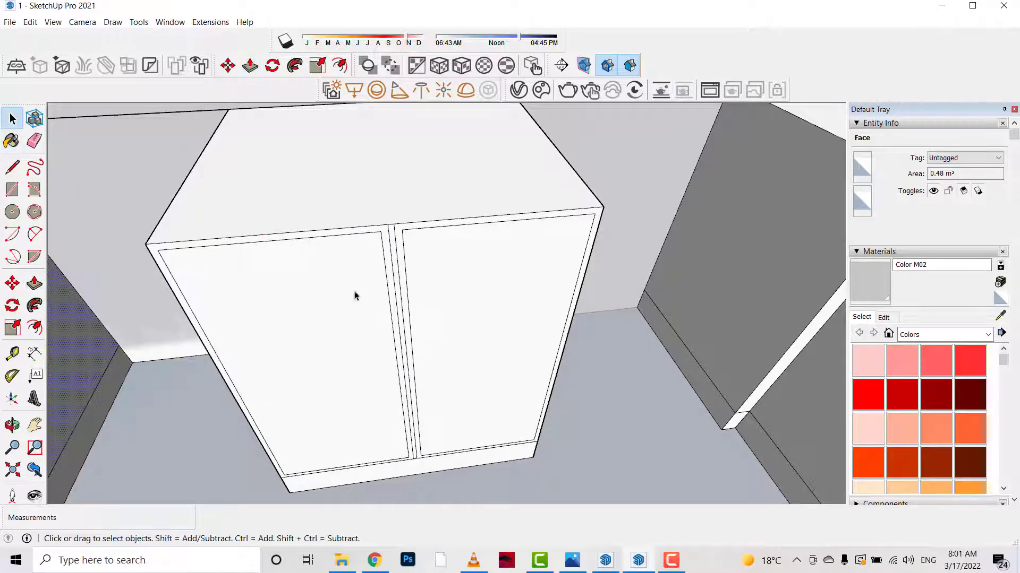
click(355, 293)
key(p)
click(294, 291)
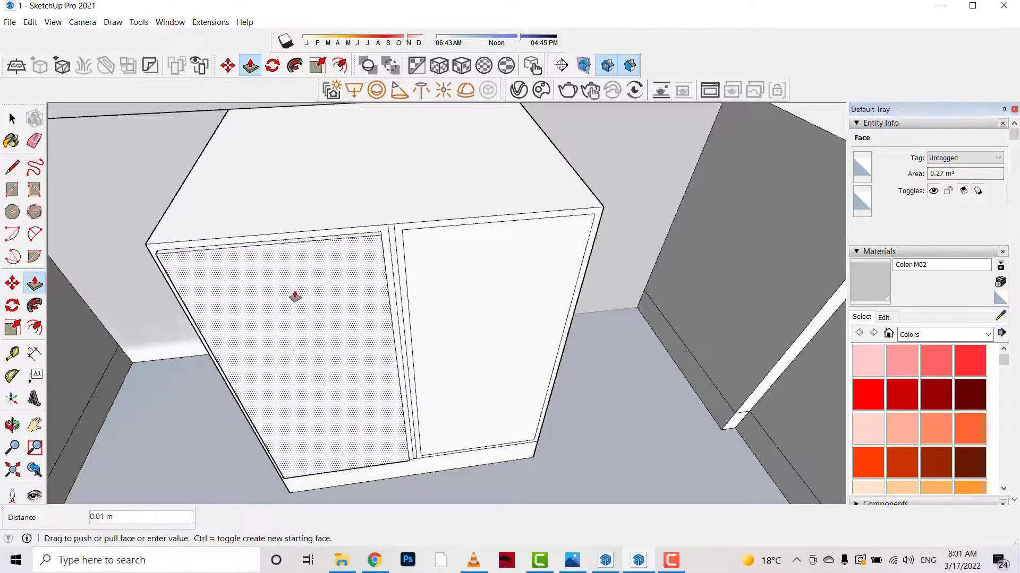
click(294, 299)
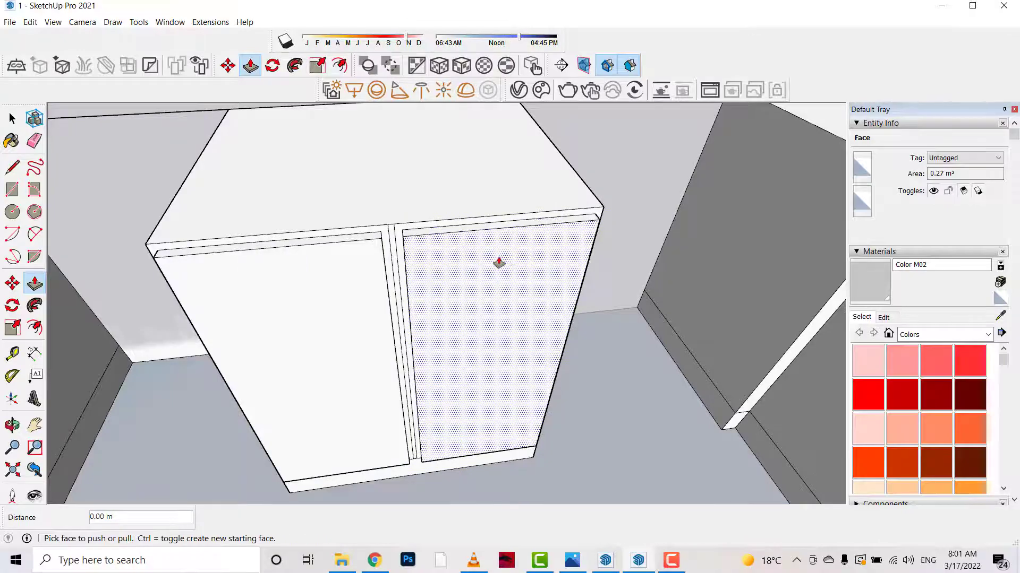
scroll(473, 254, up, 3)
scroll(269, 273, up, 2)
scroll(365, 268, up, 2)
scroll(303, 273, up, 2)
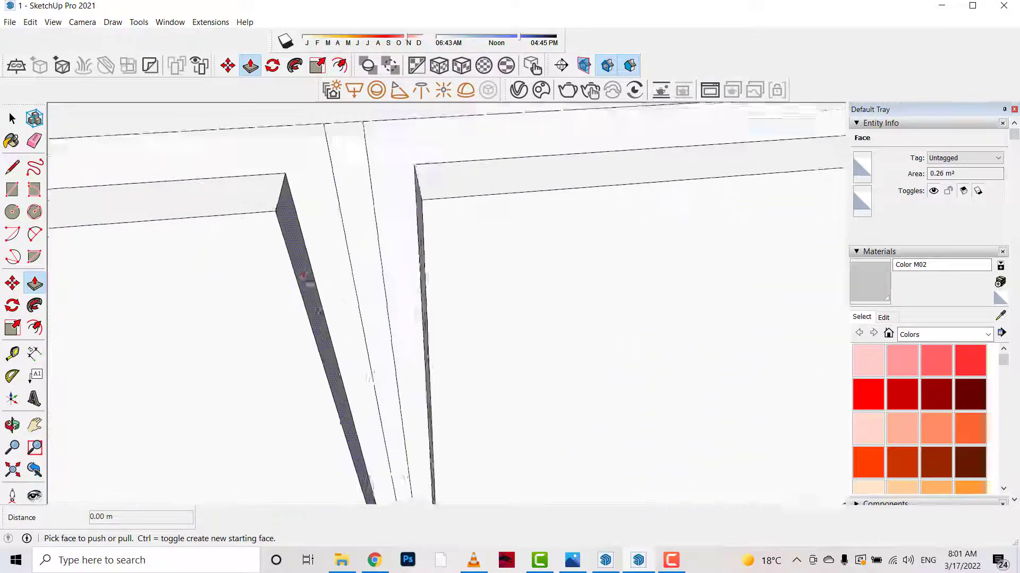
scroll(301, 275, up, 2)
- Extrude the thin side faces of both doors at the gap
click(302, 275)
click(343, 270)
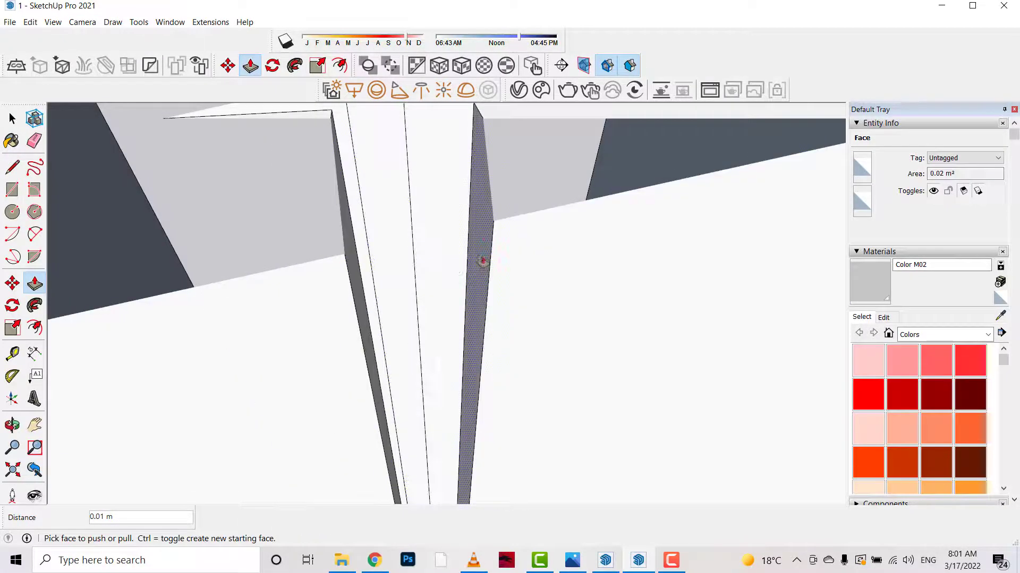
click(481, 265)
click(450, 267)
scroll(398, 334, down, 2)
scroll(399, 382, down, 3)
scroll(310, 402, down, 3)
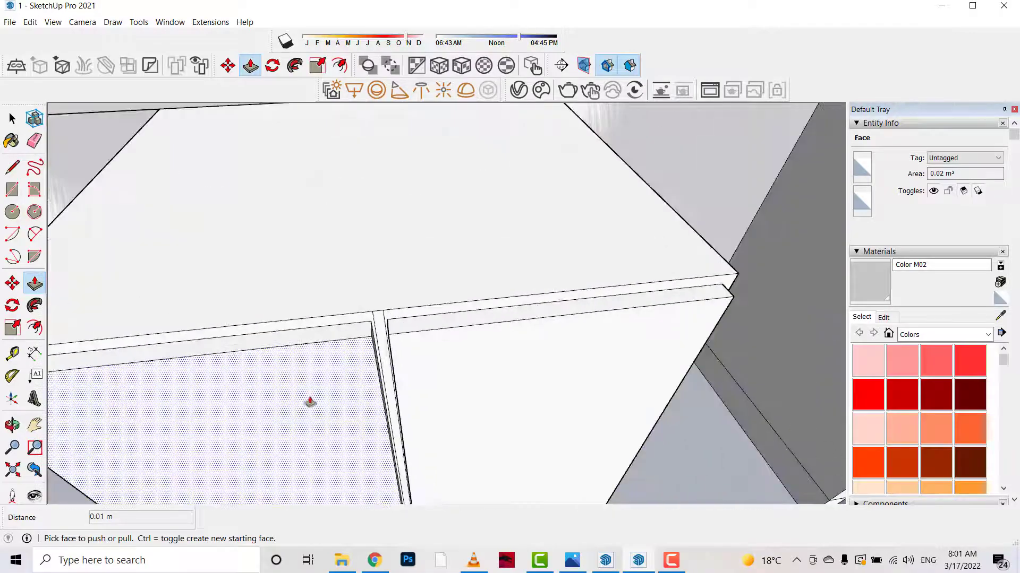
click(5, 427)
mouse_move(303, 356)
mouse_down()
mouse_move(282, 364)
mouse_move(437, 375)
mouse_move(419, 388)
mouse_move(758, 280)
mouse_move(585, 346)
mouse_move(658, 296)
mouse_up()
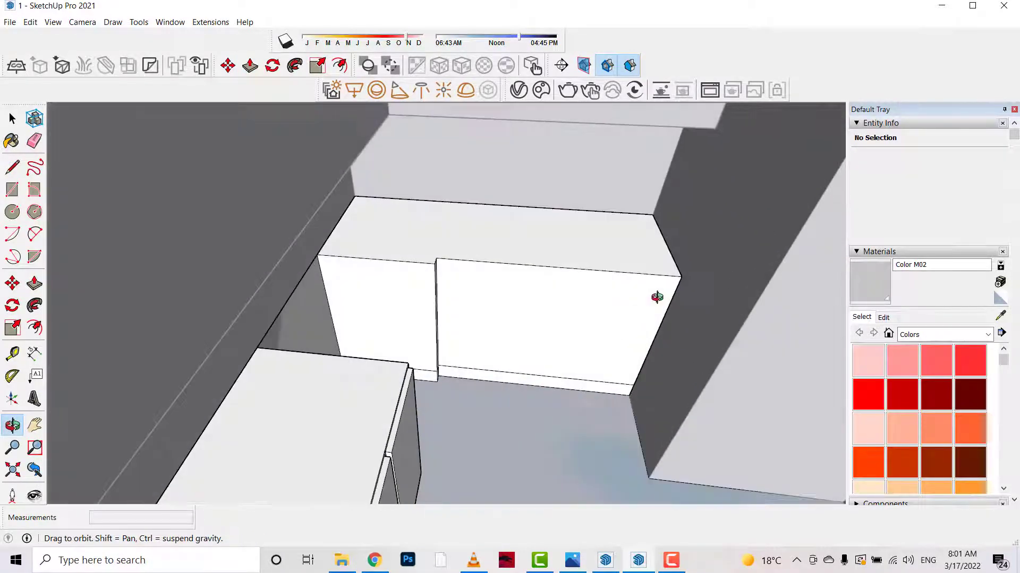
- Draw three vertical lines splitting the long cabinet front into four door faces
scroll(657, 295, up, 2)
key(l)
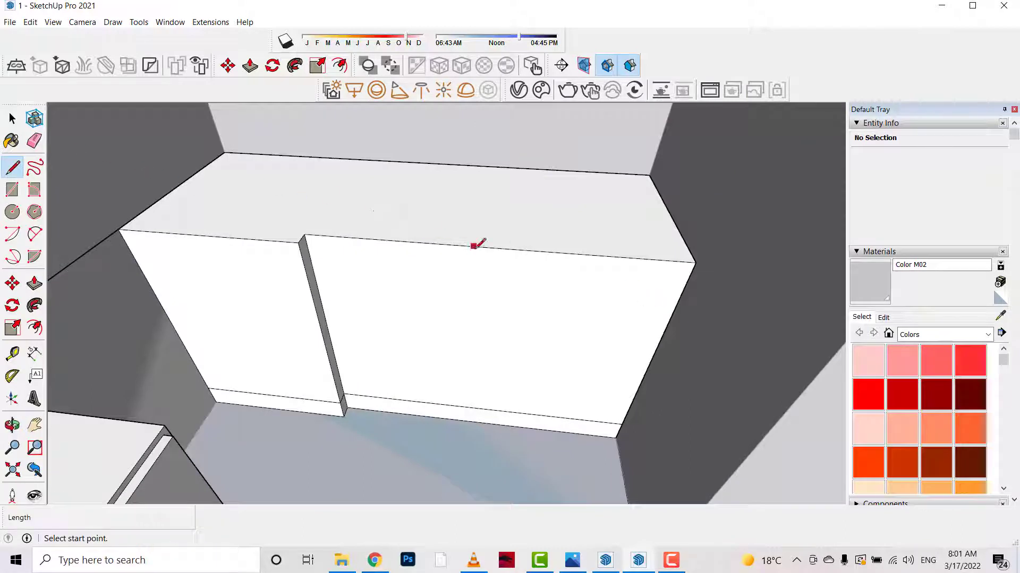
click(491, 247)
click(478, 407)
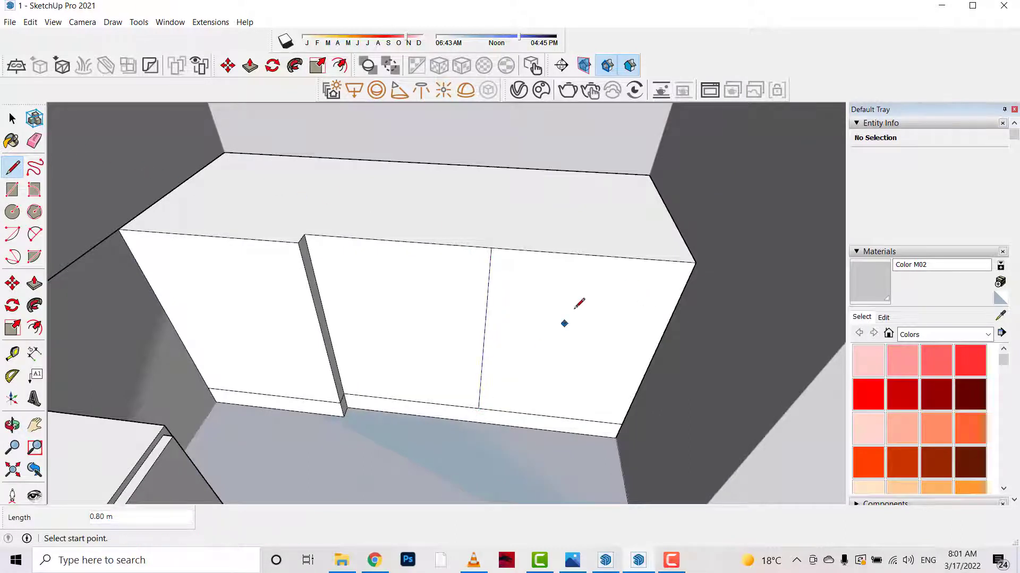
scroll(575, 300, up, 2)
click(603, 222)
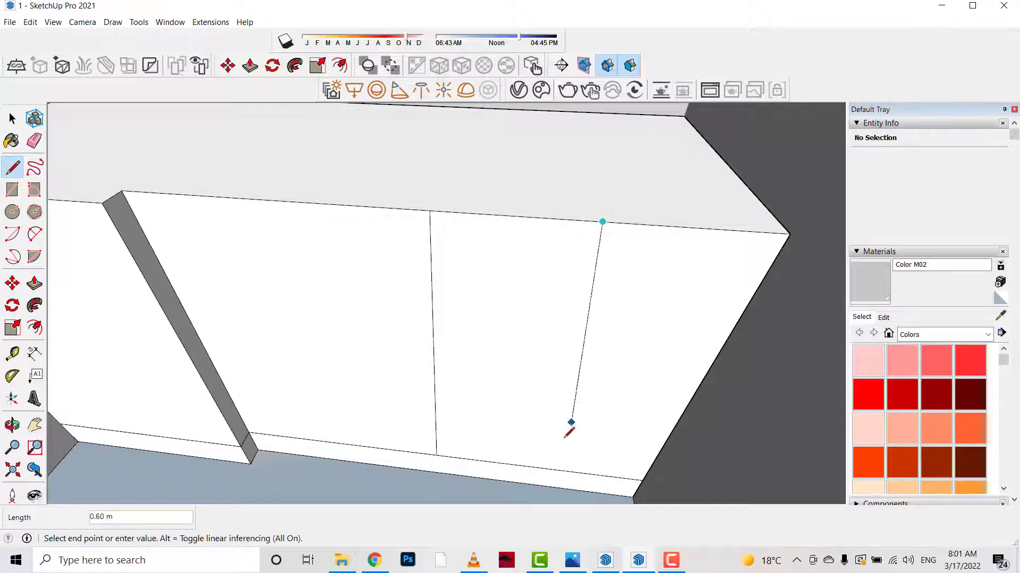
click(537, 468)
click(270, 200)
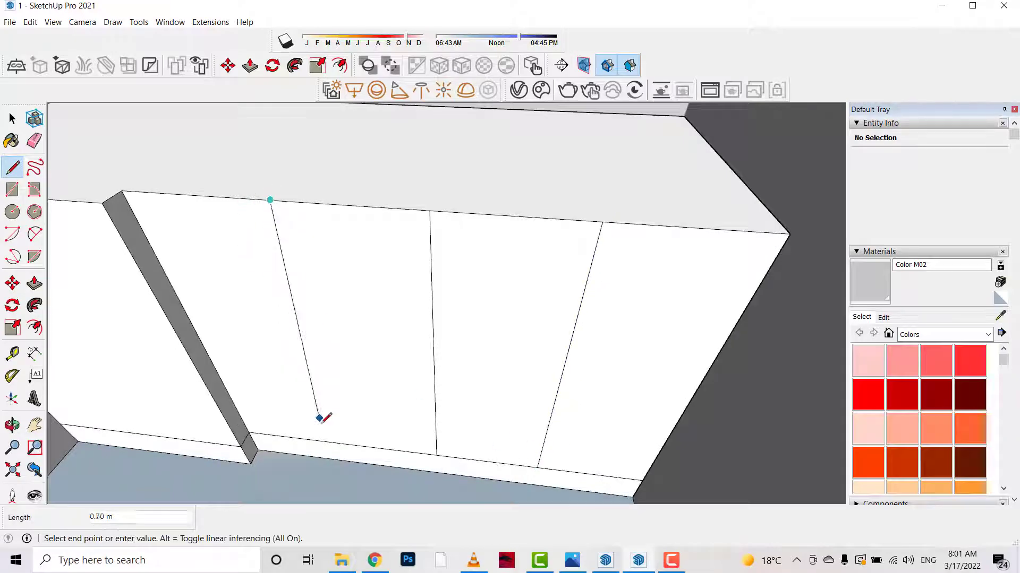
click(340, 442)
- Inset each of the four door faces with offset outlines
scroll(368, 379, down, 3)
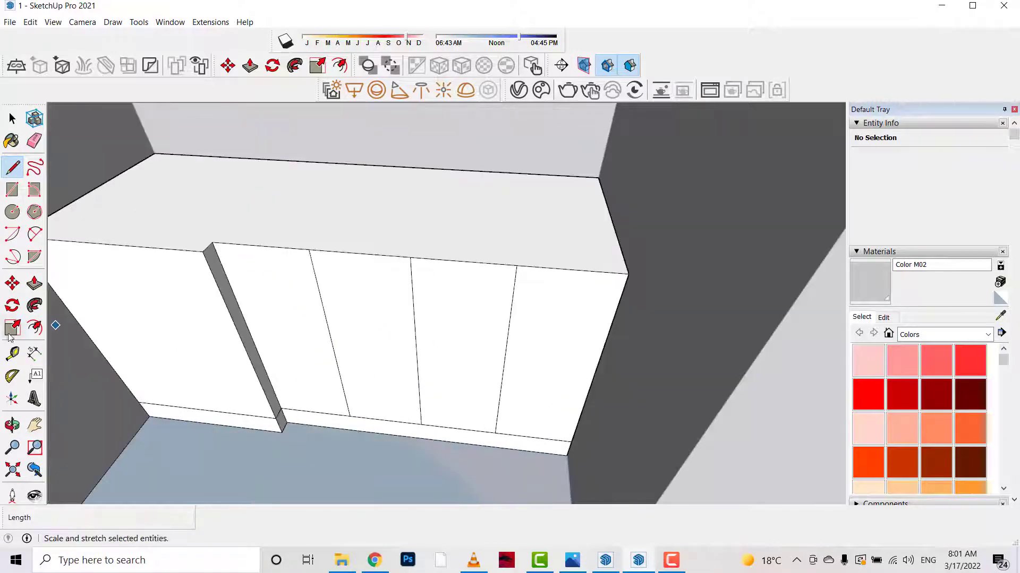
key(f)
double_click(391, 295)
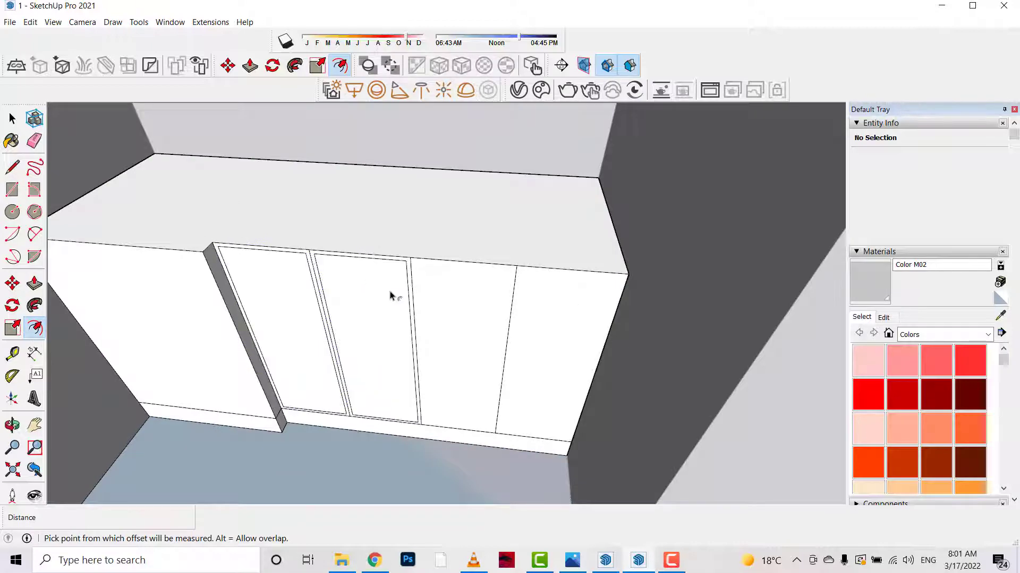
double_click(509, 307)
scroll(540, 309, up, 2)
- Push all four door panels out 0.02 m
key(p)
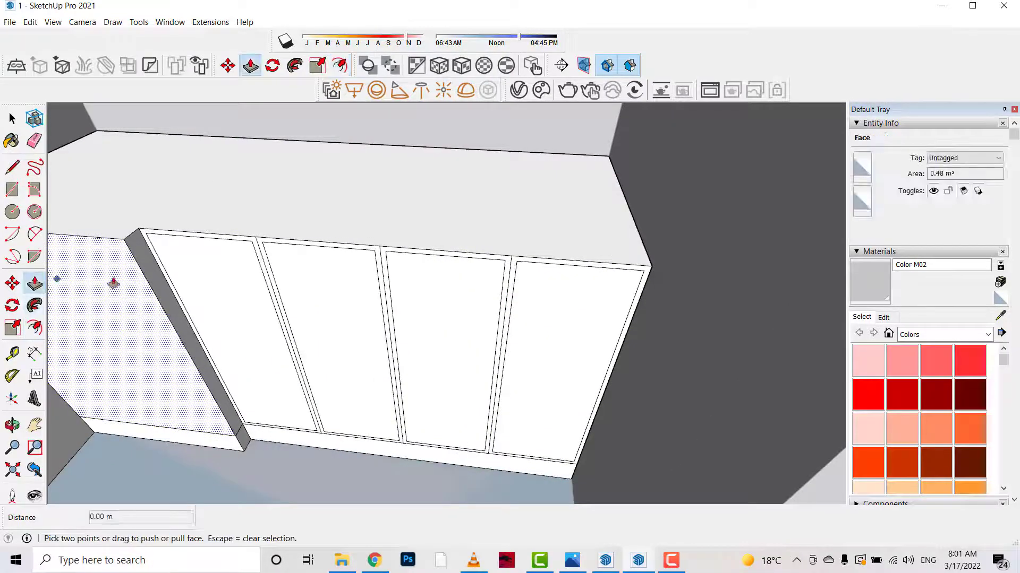
key(space)
click(187, 268)
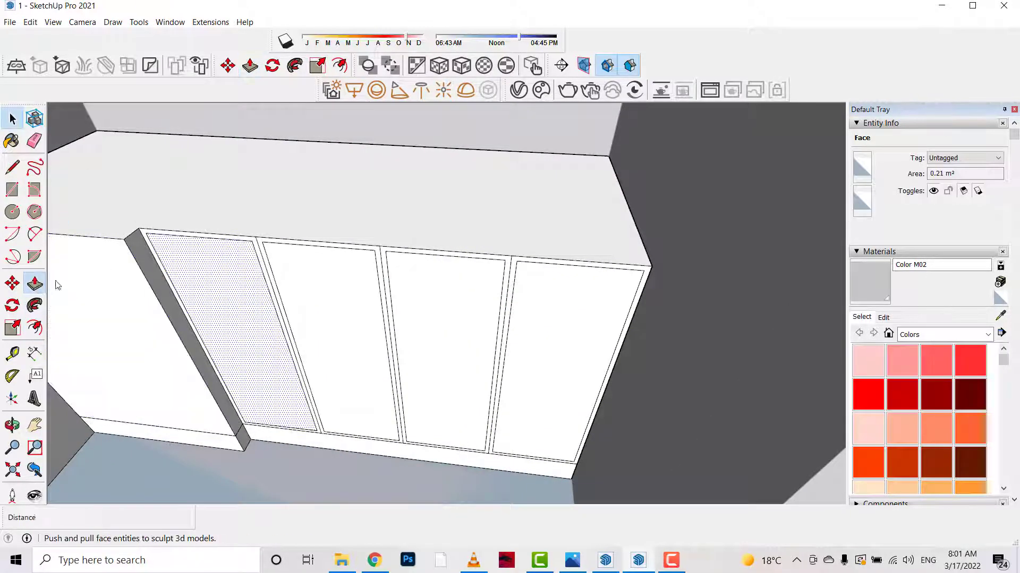
click(35, 283)
click(191, 272)
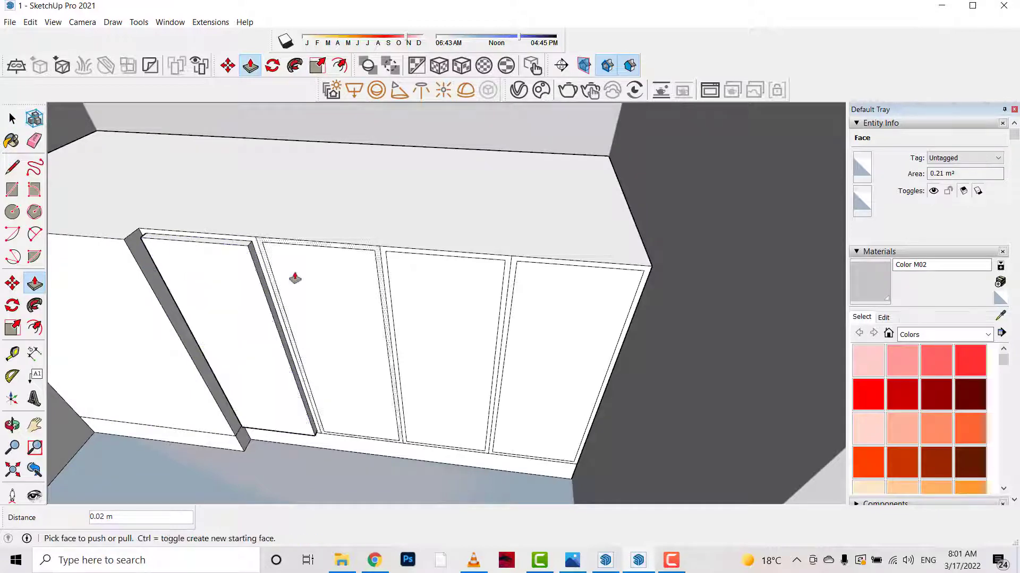
double_click(291, 278)
double_click(449, 289)
double_click(575, 307)
scroll(535, 269, down, 3)
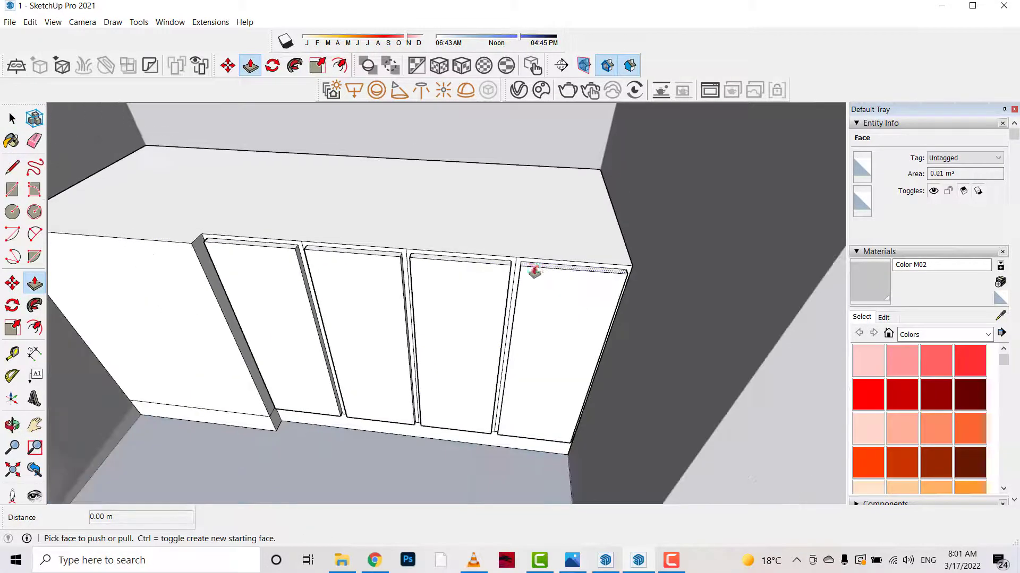
mouse_move(535, 268)
middle_down()
mouse_move(135, 471)
mouse_move(357, 319)
middle_up()
scroll(135, 471, down, 2)
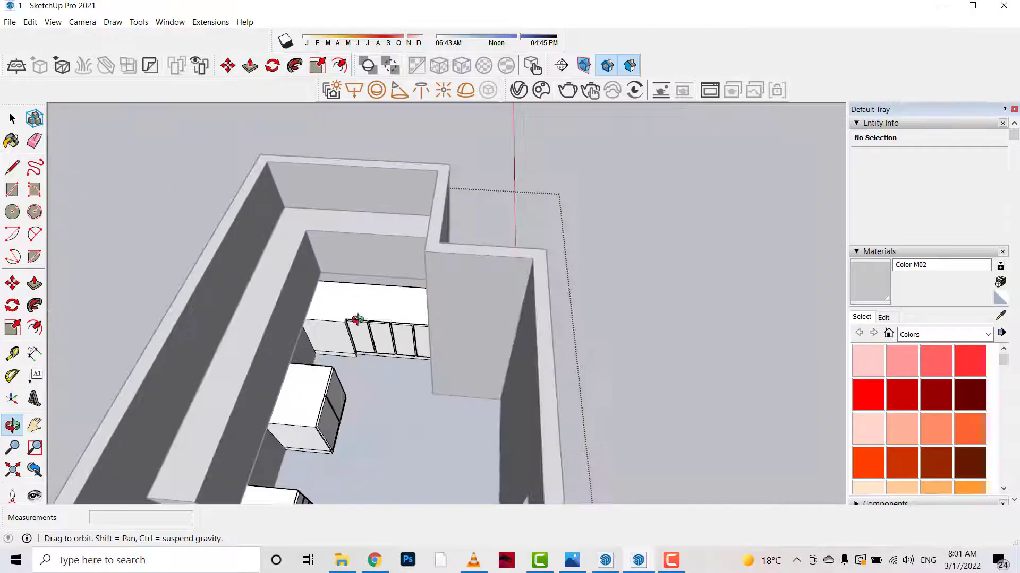
- Orbit toward the cabinets and open the long upper cabinet group for editing
scroll(357, 319, down, 4)
drag(357, 319, 143, 231)
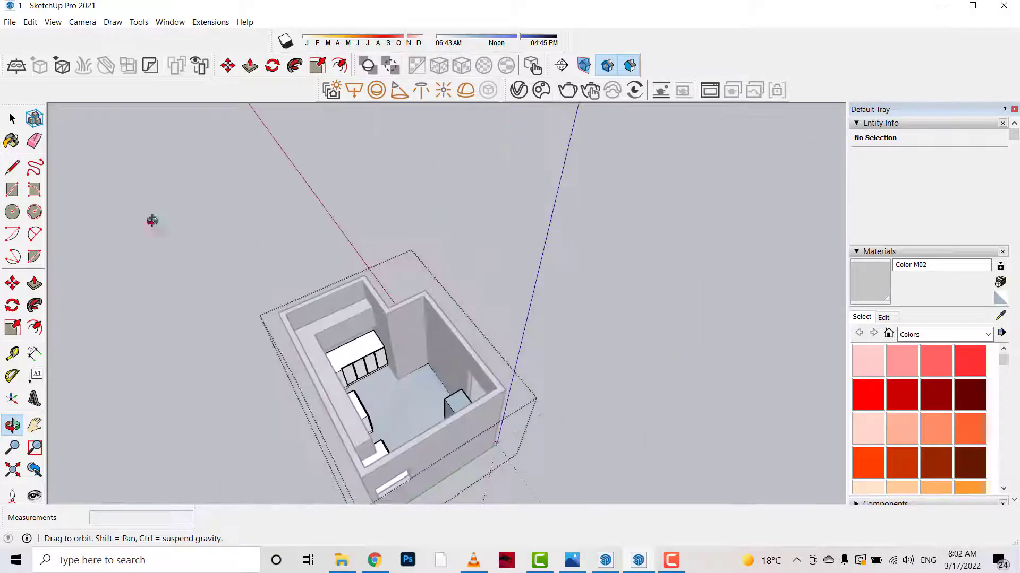
click(13, 120)
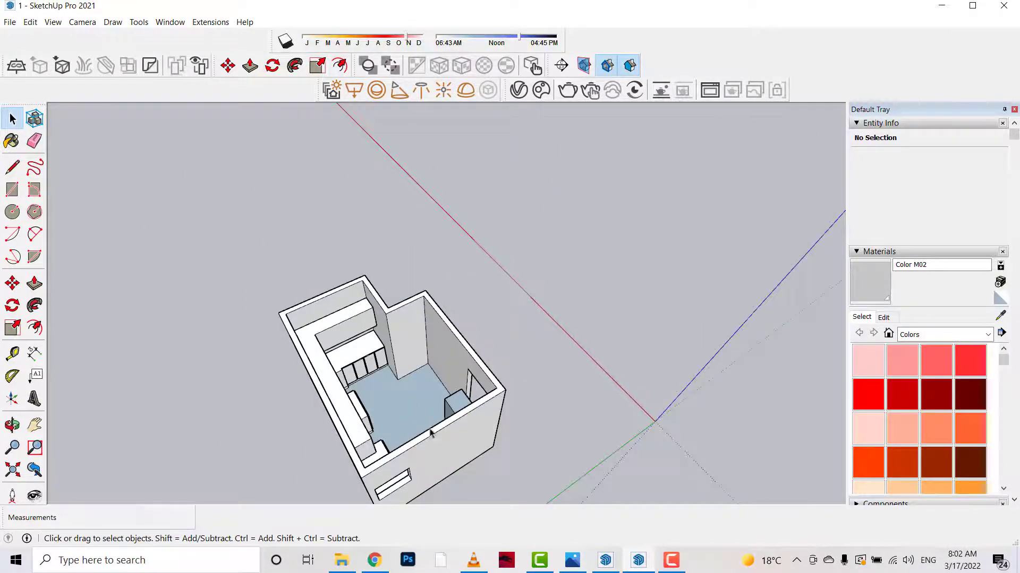
scroll(430, 433, up, 10)
middle_drag(439, 225, 393, 244)
click(326, 257)
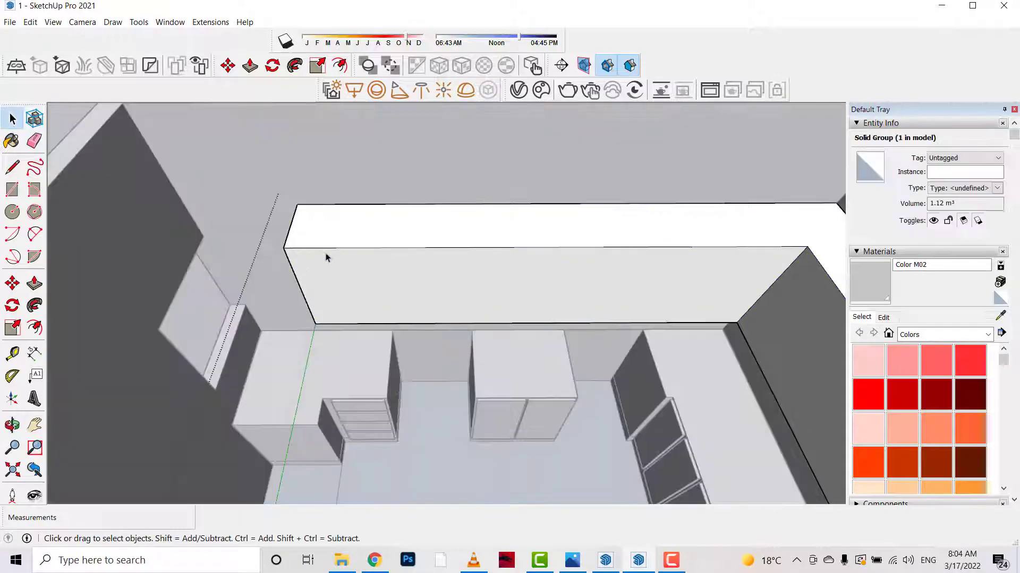
double_click(326, 258)
- Copy the left front edge three times, including 0.7 m and 0.6 m spacings
click(299, 285)
key(m)
key(ctrl)
click(283, 248)
text(.63)
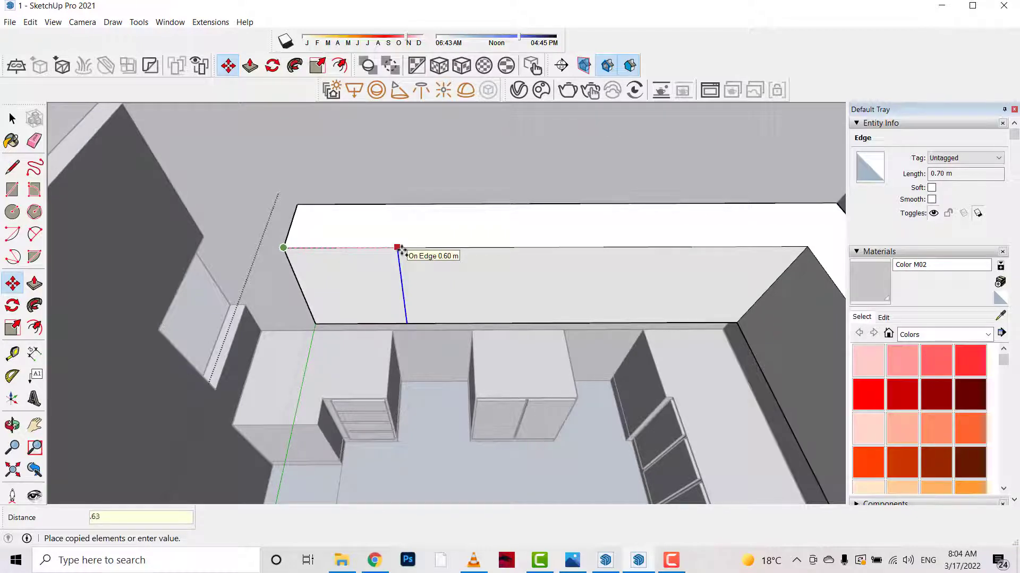
key(Return)
click(403, 248)
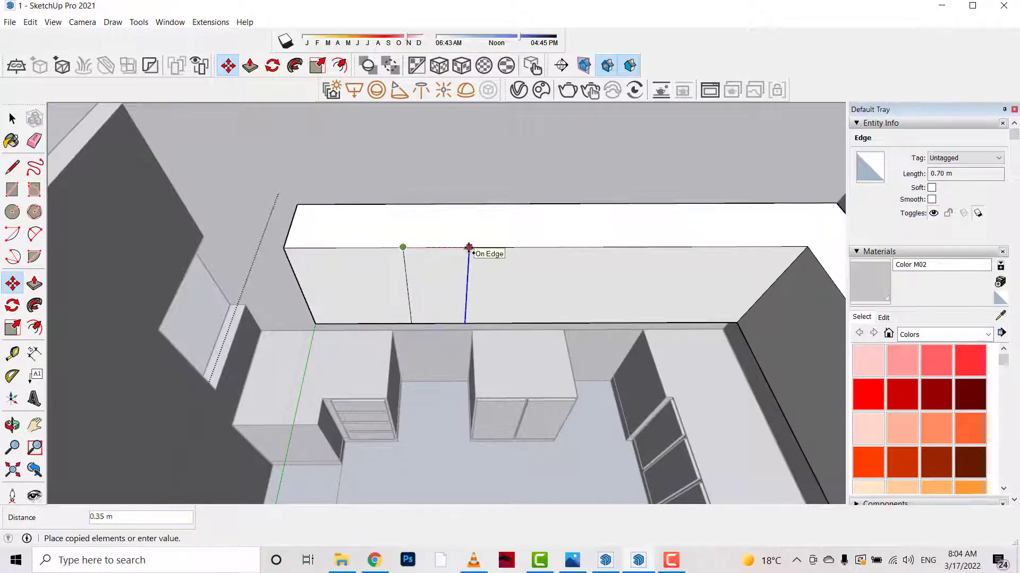
key(Return)
middle_drag(422, 239, 392, 240)
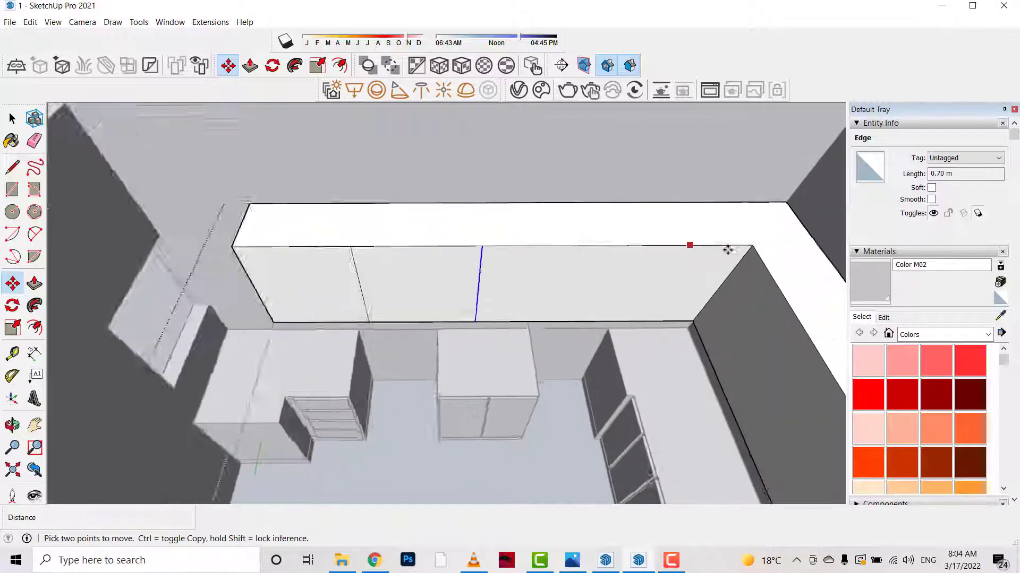
click(408, 245)
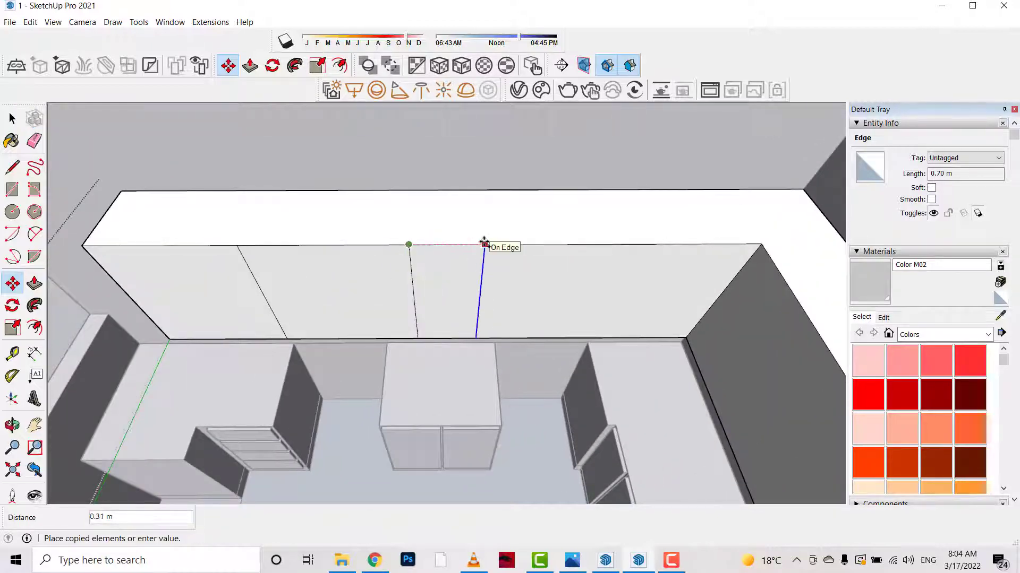
key(Return)
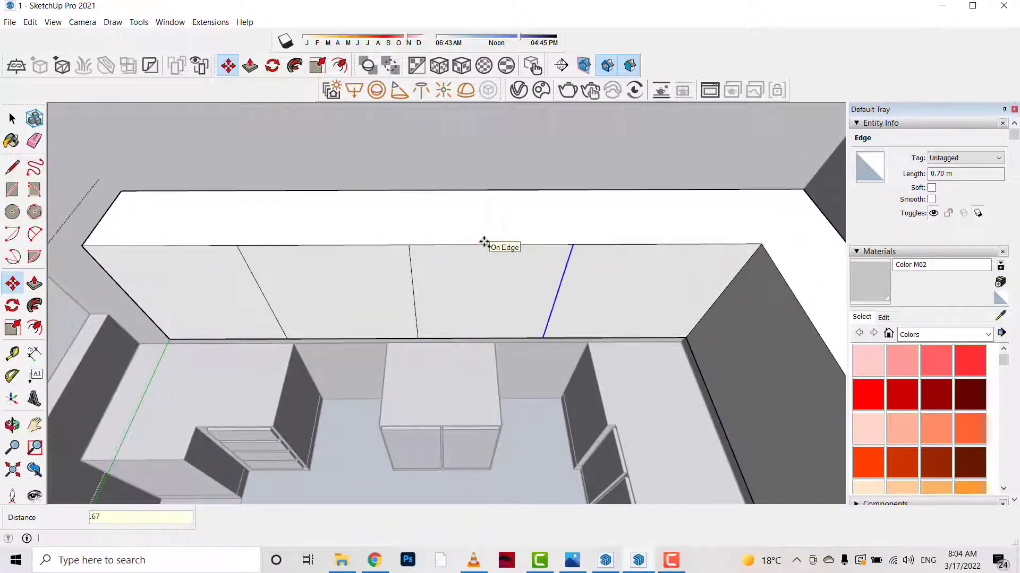
mouse_move(482, 237)
middle_down()
mouse_move(375, 223)
mouse_move(429, 239)
middle_up()
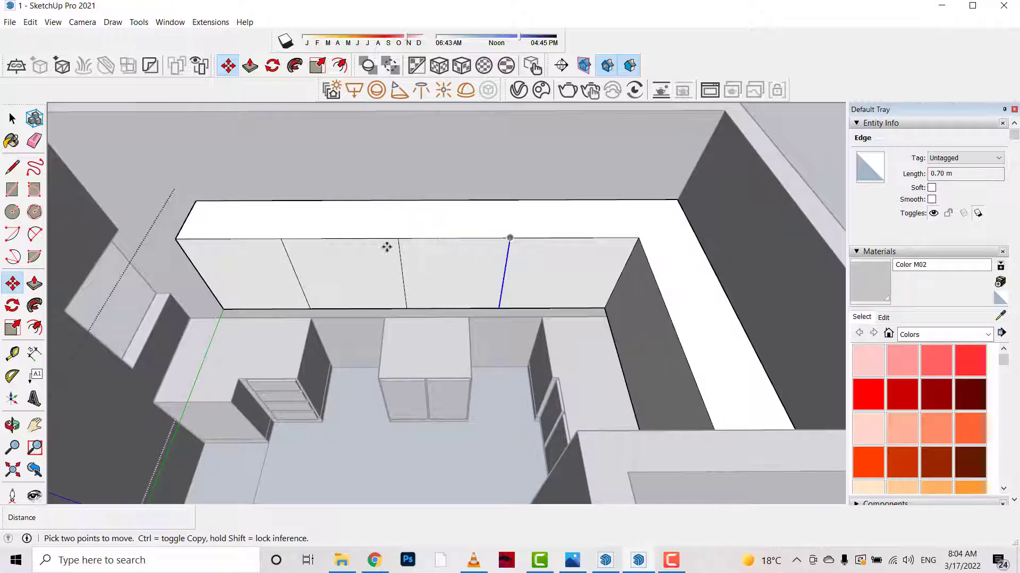
scroll(235, 260, up, 2)
- Orbit to face the upper cabinet and divide the left panel with horizontal and vertical lines
click(34, 328)
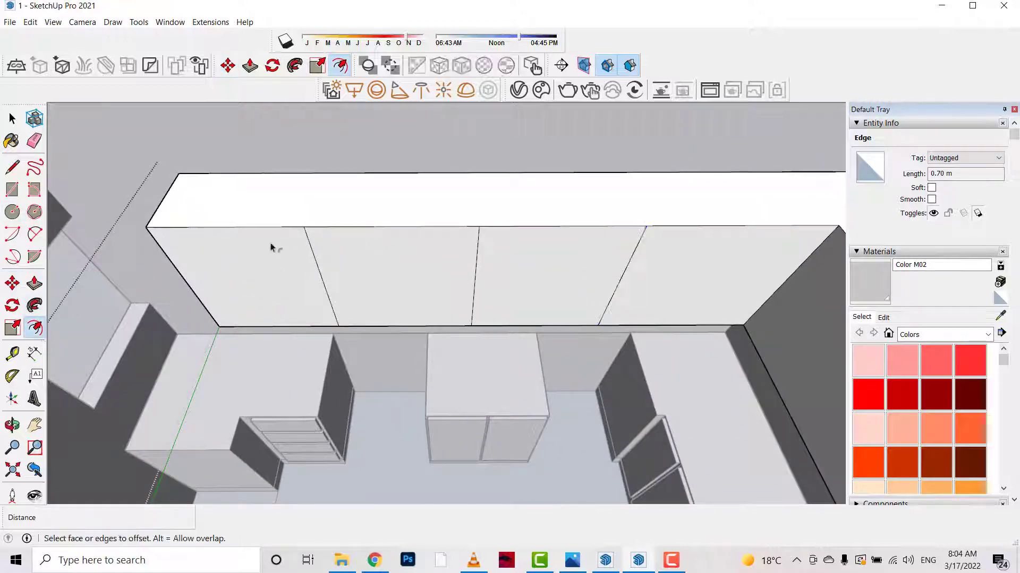
scroll(318, 241, up, 2)
scroll(524, 251, down, 1)
scroll(248, 269, down, 1)
scroll(255, 269, up, 2)
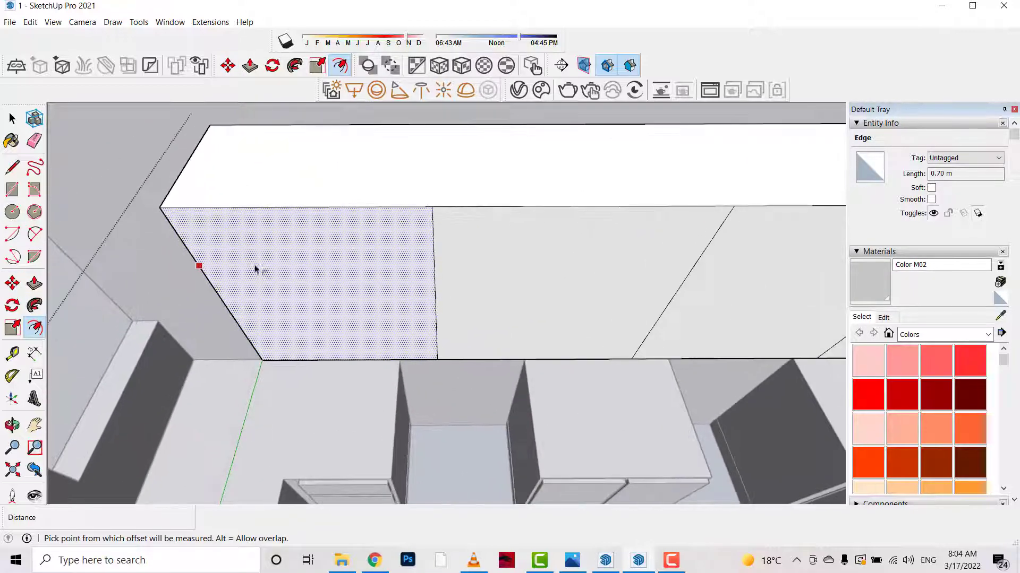
click(12, 425)
drag(451, 250, 330, 218)
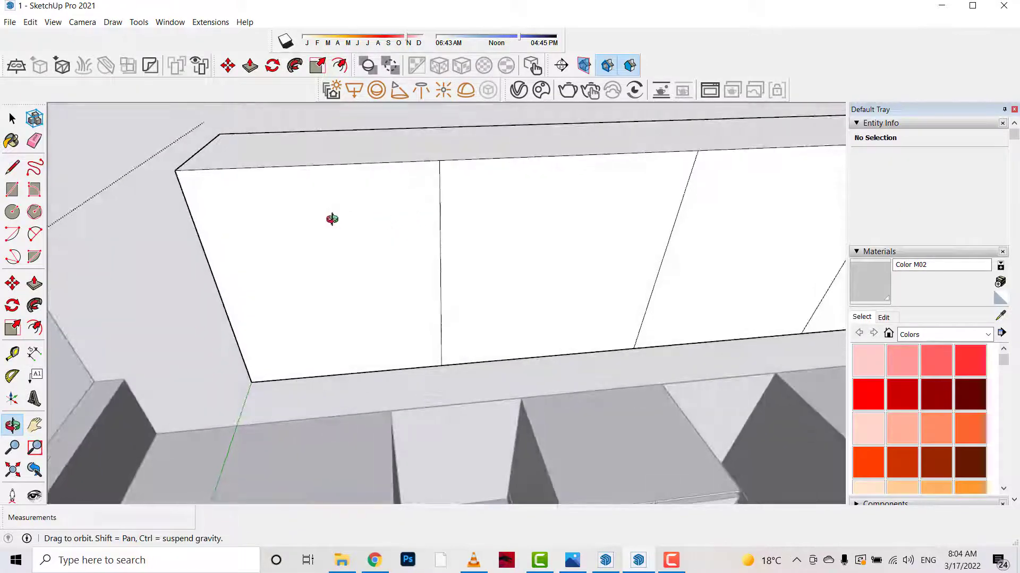
click(12, 167)
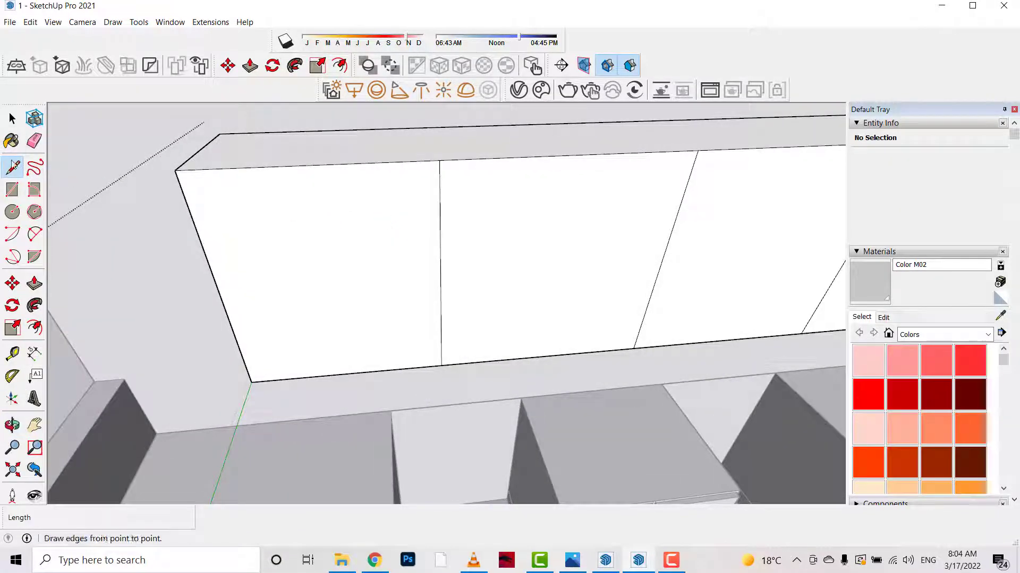
click(219, 293)
click(440, 279)
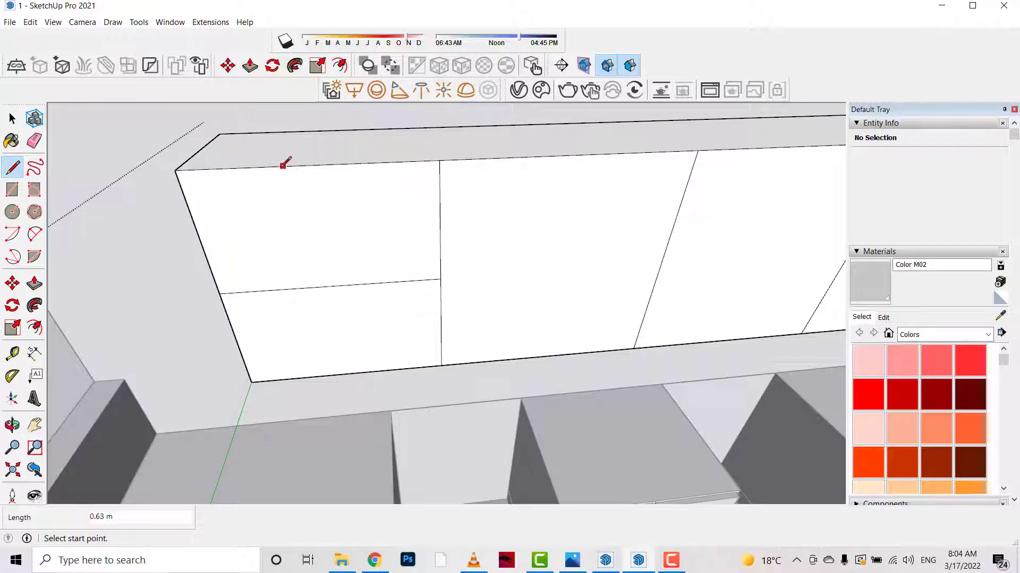
click(311, 288)
click(175, 170)
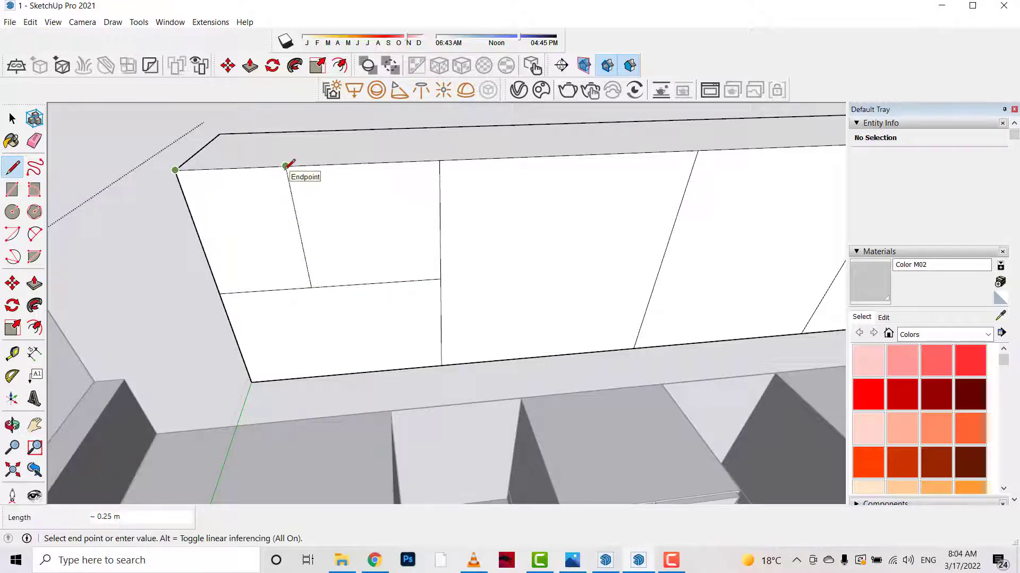
- Split the third panel horizontally, then add a vertical line 0.25 m from its top corner
scroll(234, 227, down, 3)
key(Escape)
scroll(136, 278, down, 3)
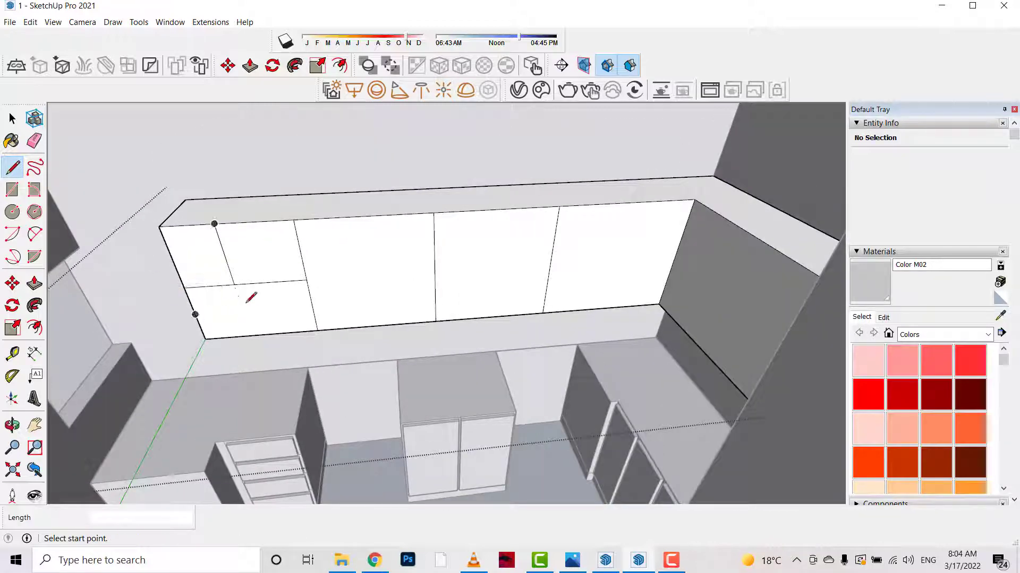
scroll(550, 263, up, 2)
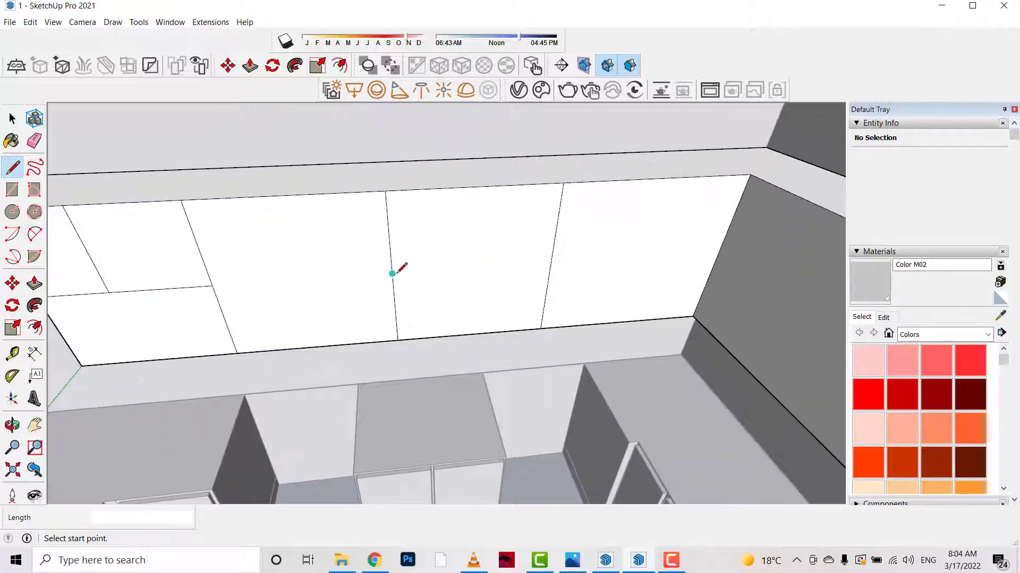
click(392, 274)
click(550, 264)
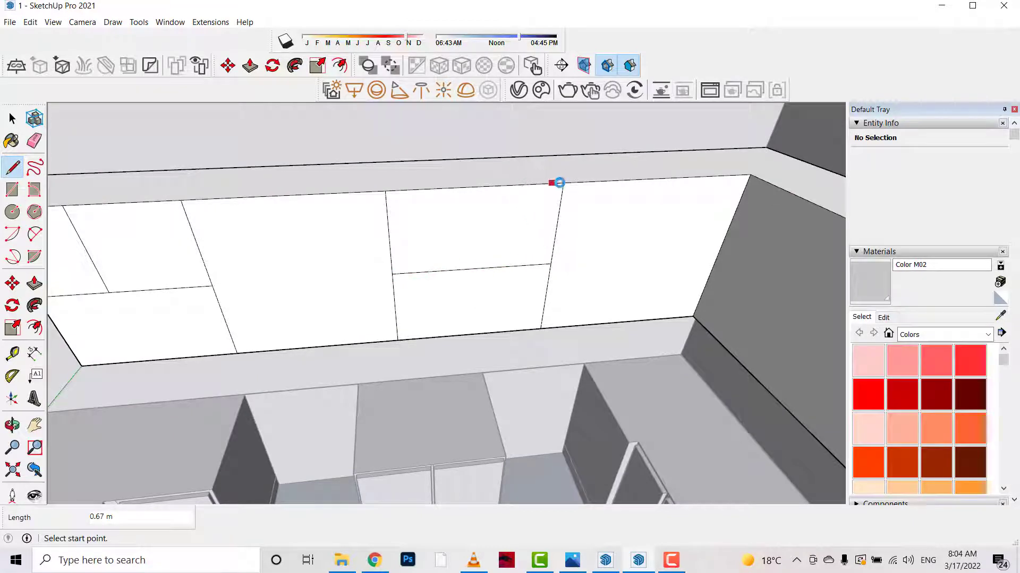
click(563, 183)
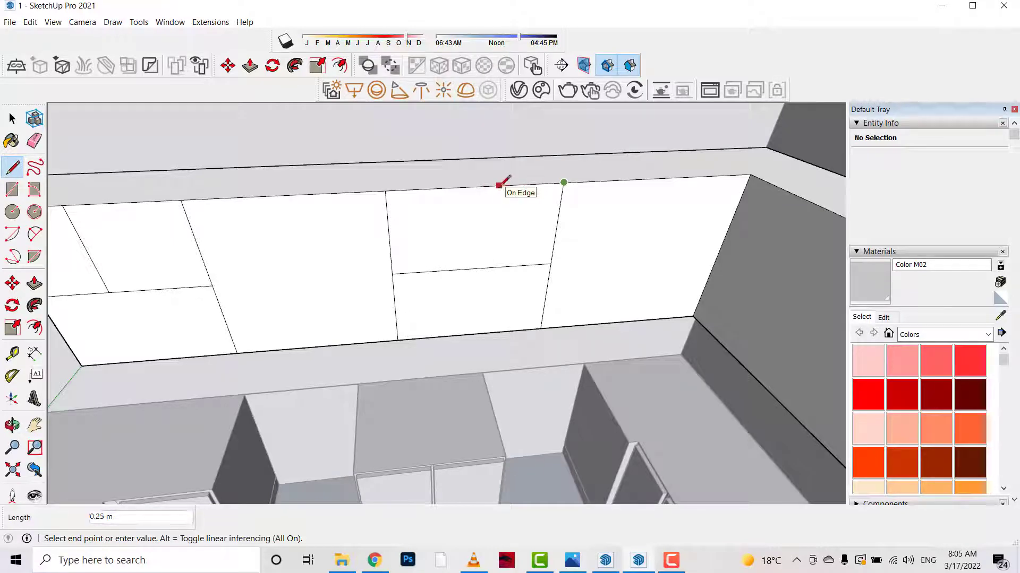
click(499, 184)
click(491, 269)
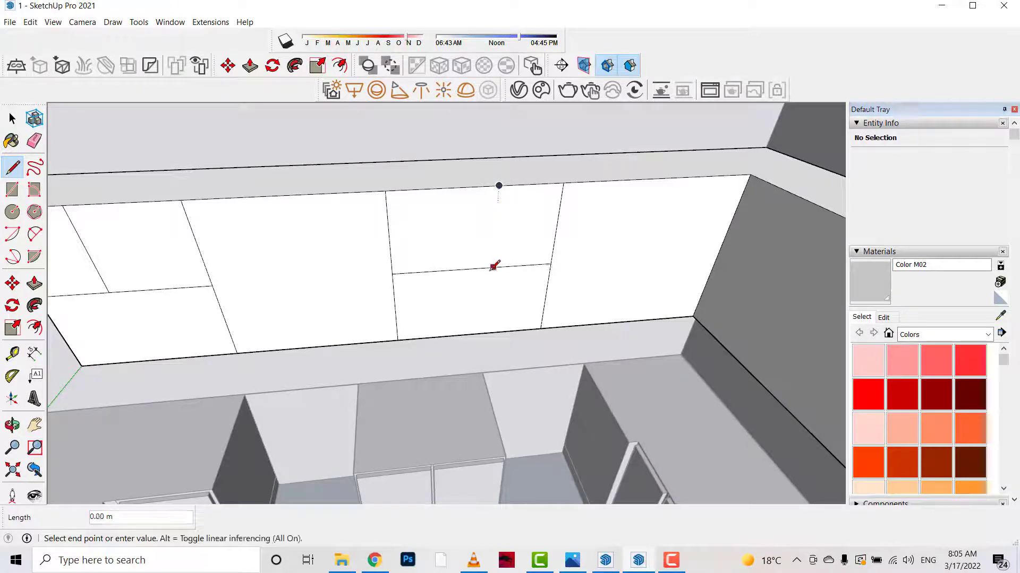
click(498, 186)
- Offset the upper-left, lower-left and three middle panel faces to form inset borders
click(34, 327)
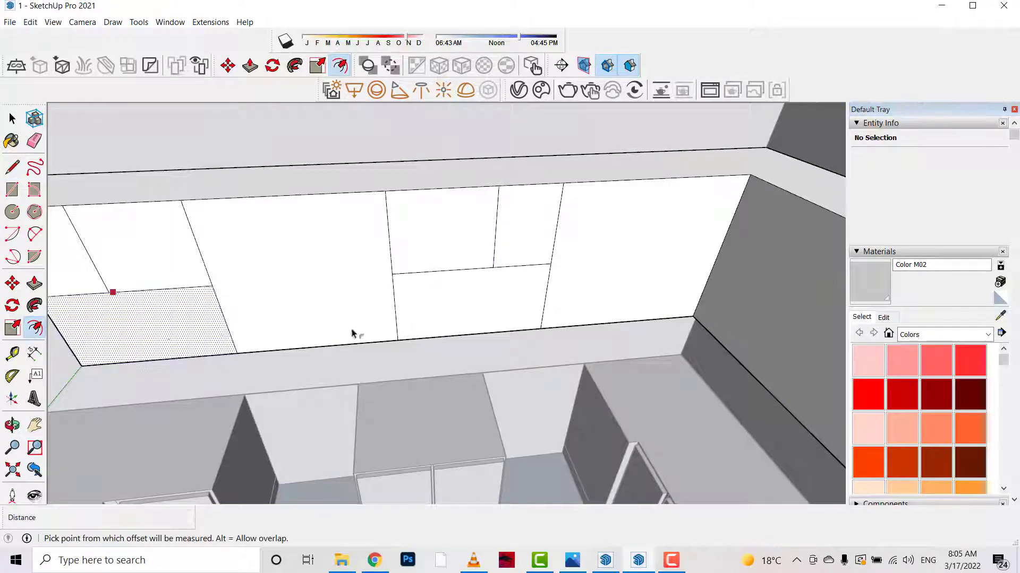
scroll(478, 329, down, 2)
click(136, 260)
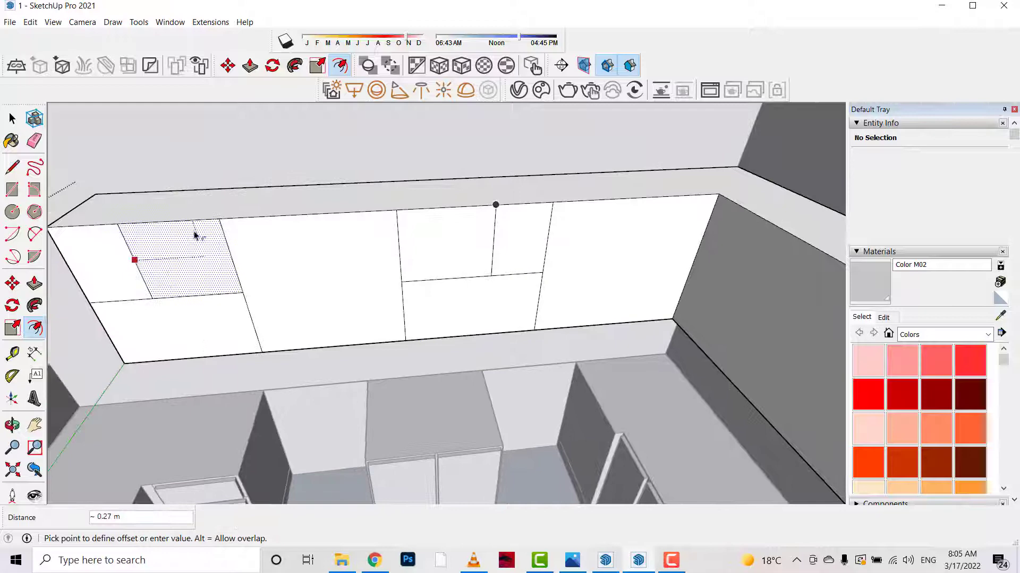
click(149, 282)
double_click(177, 319)
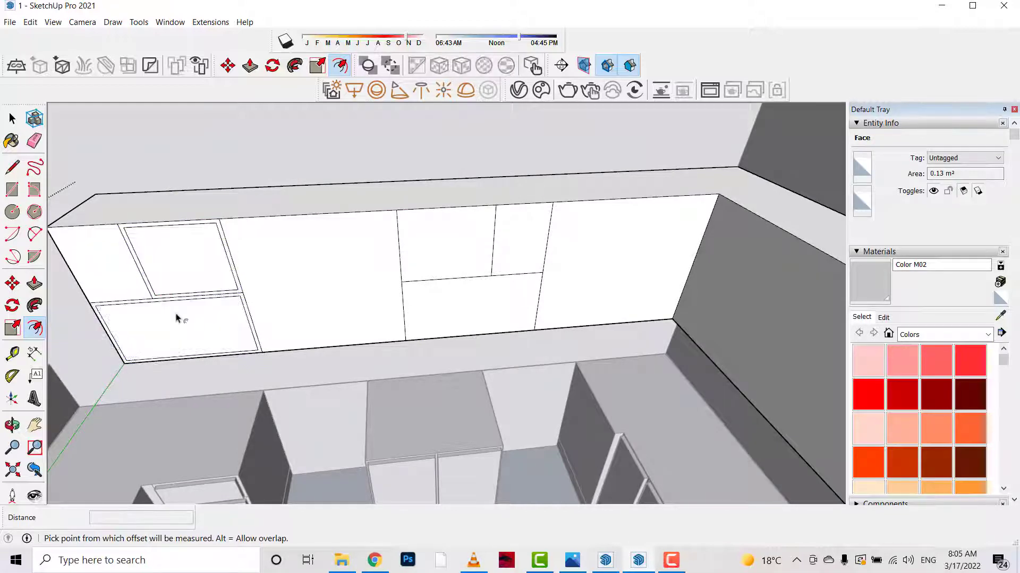
double_click(470, 304)
double_click(467, 251)
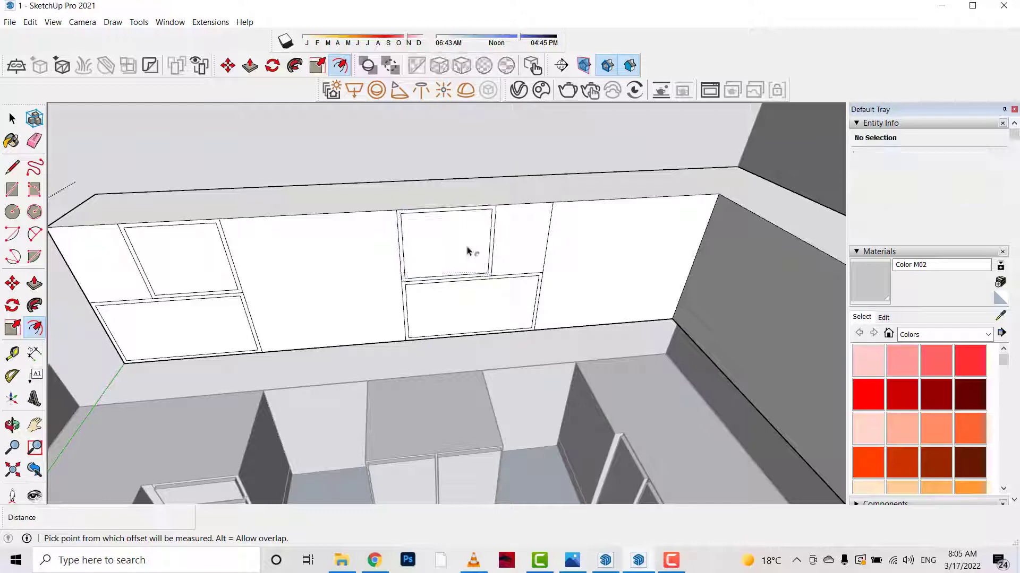
double_click(360, 267)
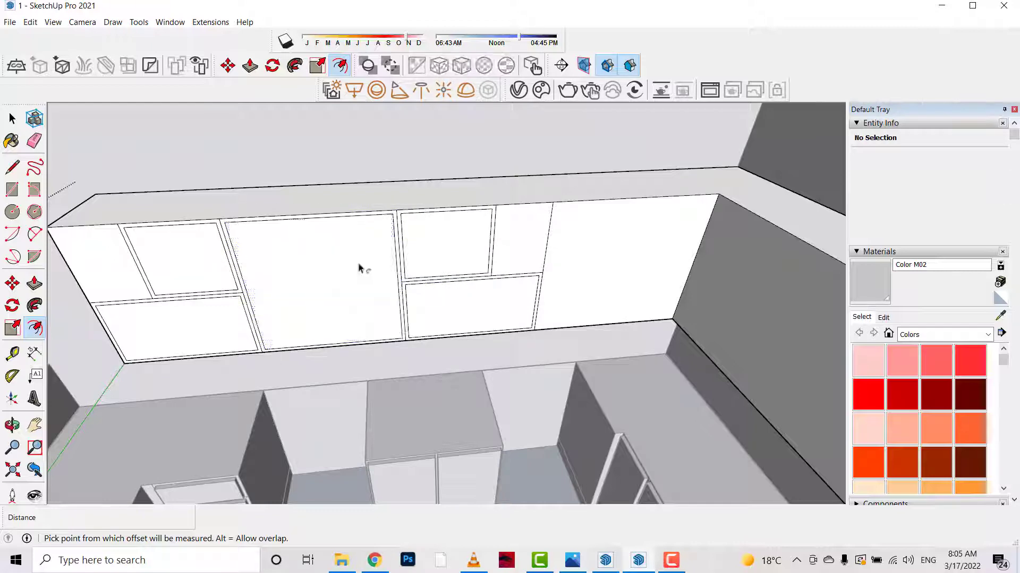
- Draw a vertical line down the right panel
click(12, 167)
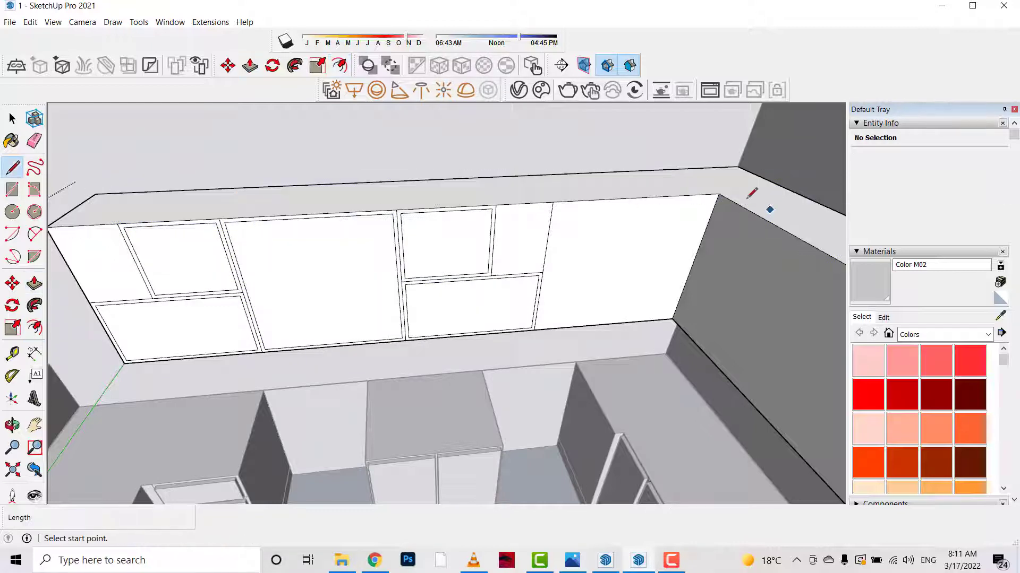
scroll(643, 191, up, 2)
click(574, 355)
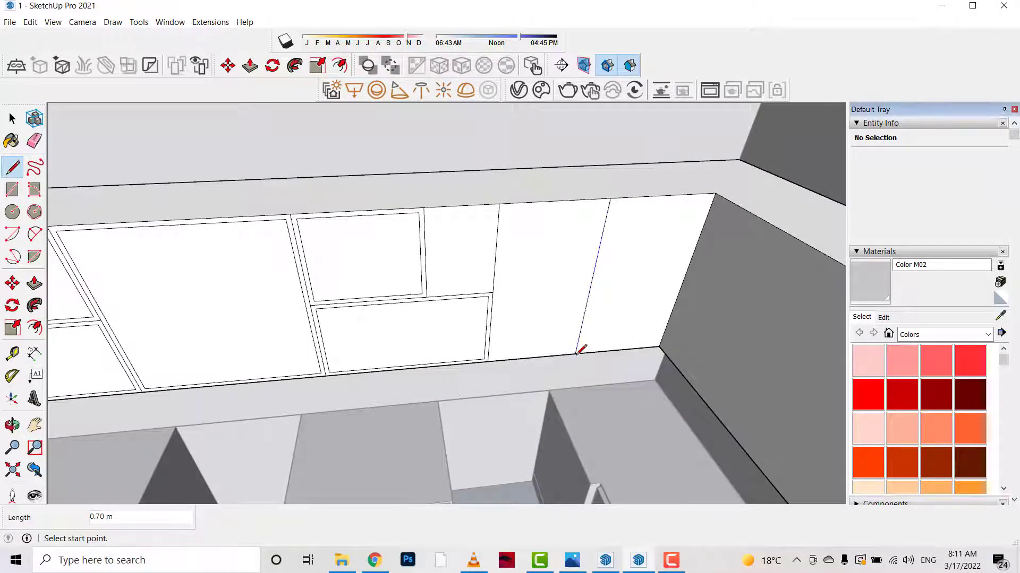
scroll(690, 366, down, 2)
- Push the top-left and small right inner faces in about 0.16 m as niches
click(38, 331)
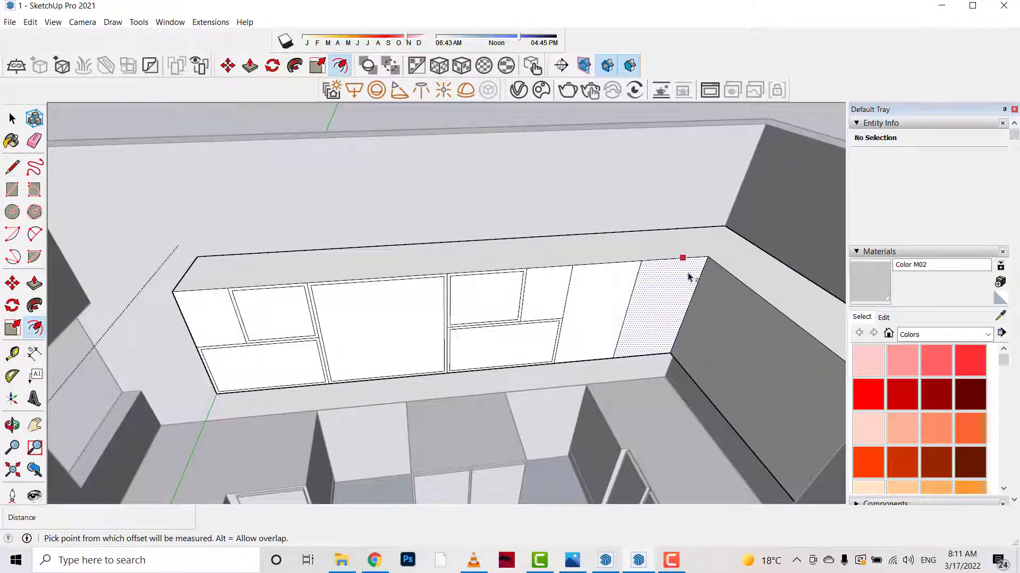
scroll(600, 272, up, 1)
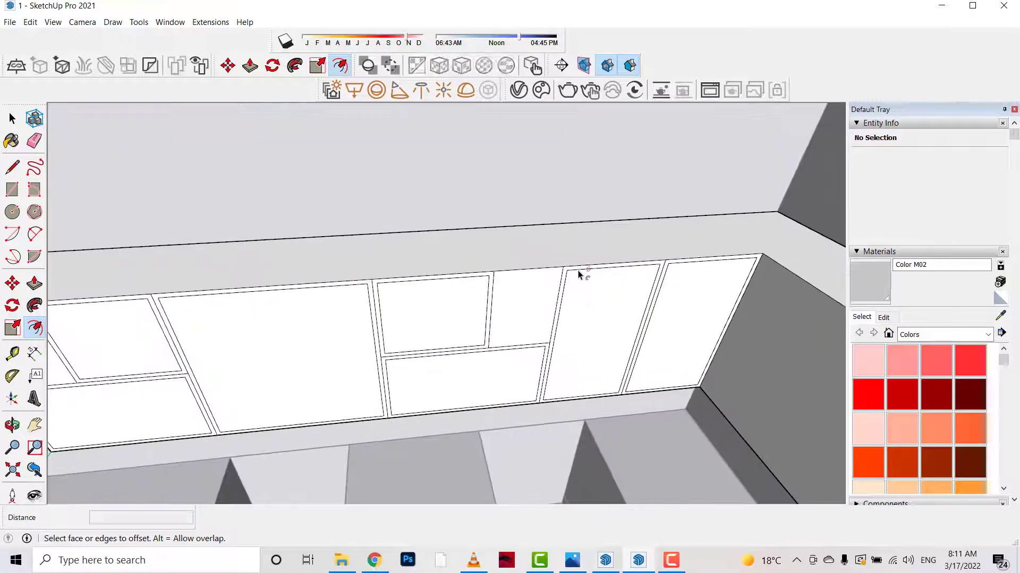
scroll(584, 273, up, 2)
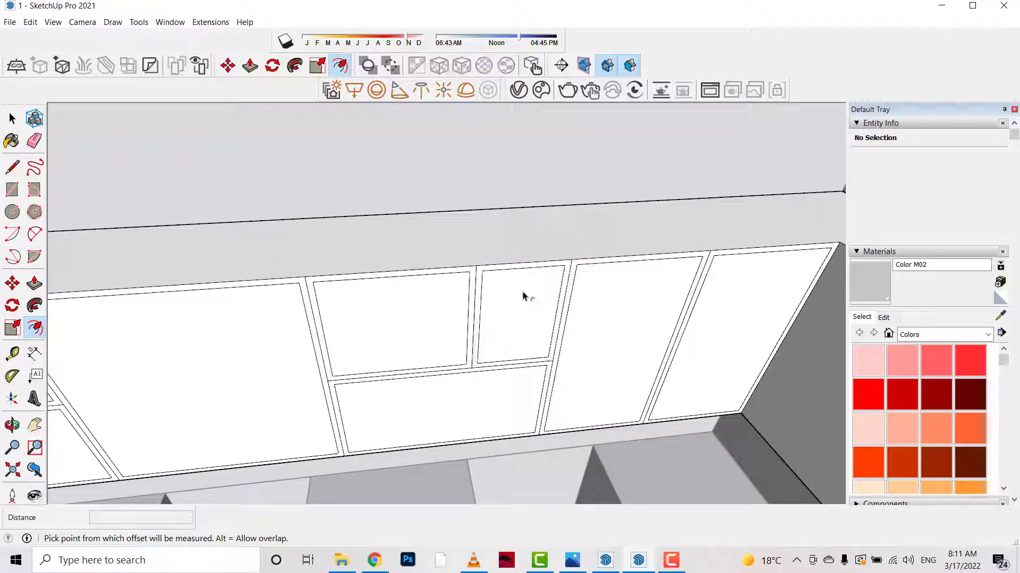
scroll(372, 335, down, 2)
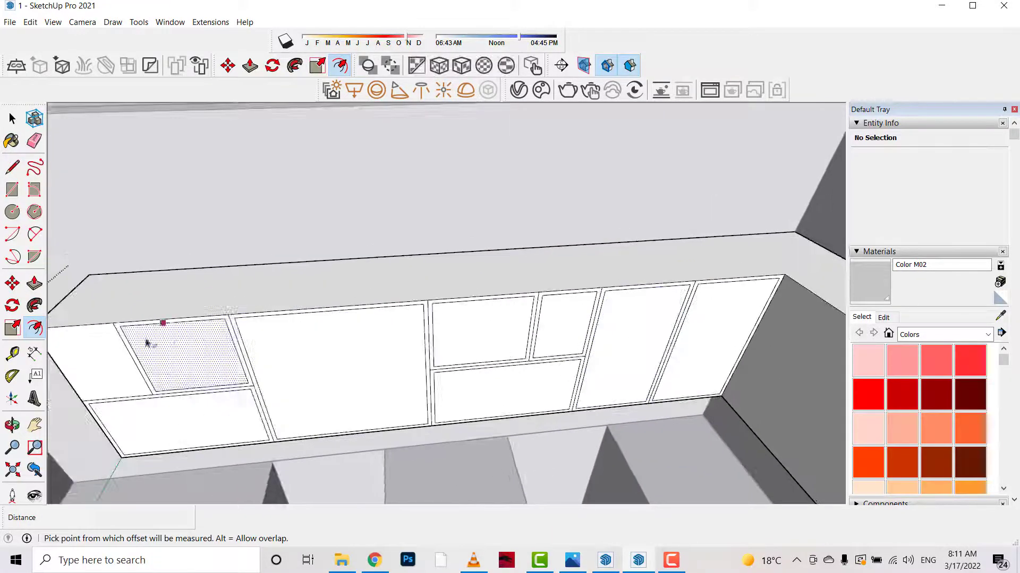
scroll(166, 346, down, 1)
click(35, 283)
scroll(149, 350, up, 1)
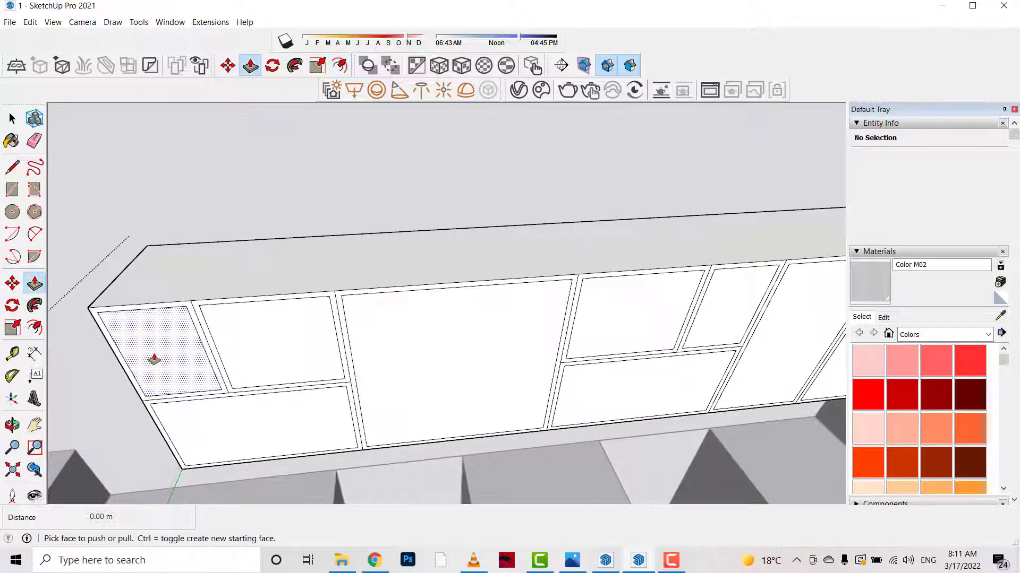
click(152, 340)
click(175, 326)
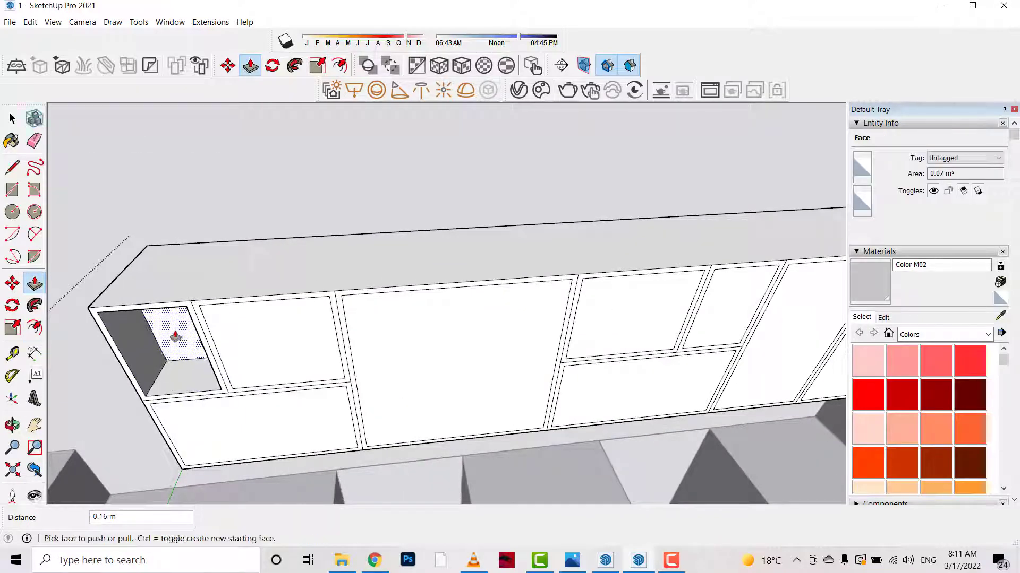
click(178, 328)
double_click(723, 312)
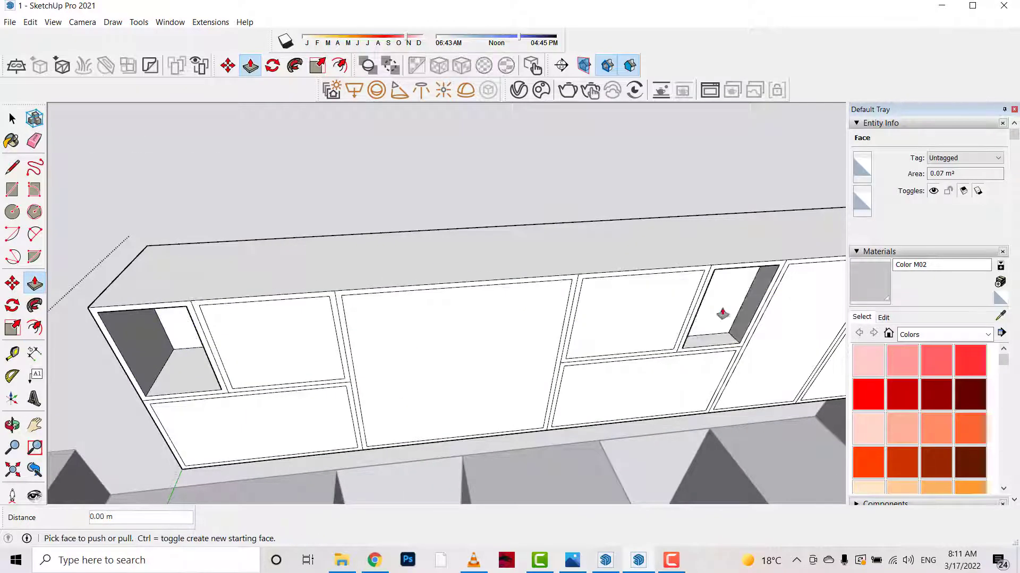
- Select the remaining panel faces, then orbit up over the room to the other wall
click(262, 354)
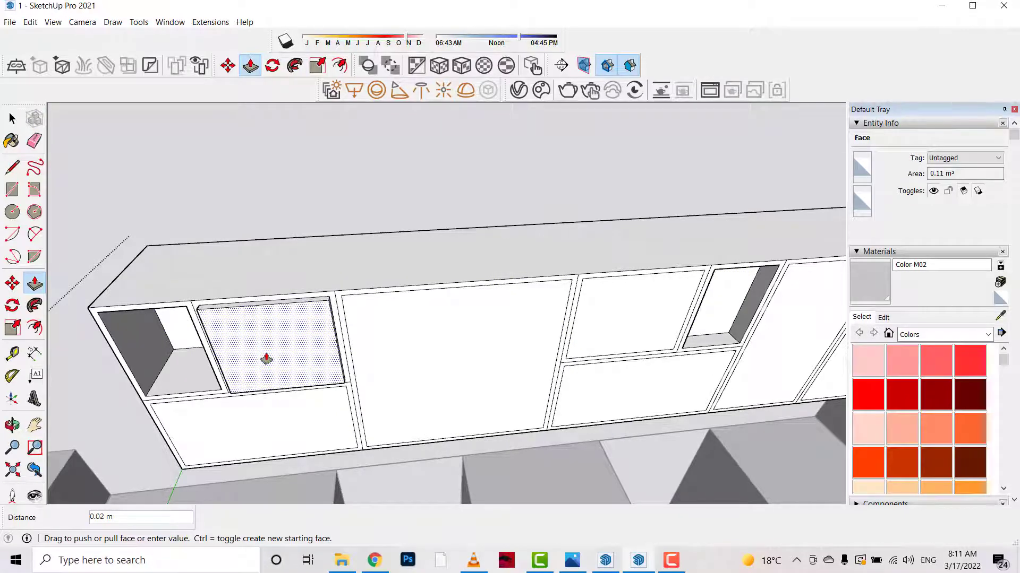
click(265, 359)
click(494, 342)
scroll(262, 334, down, 3)
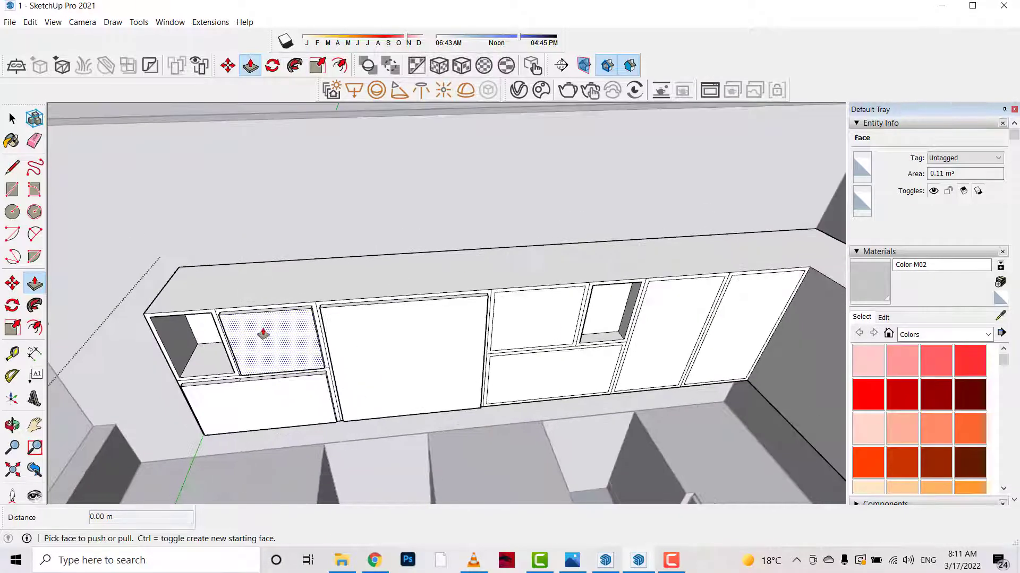
scroll(823, 294, up, 3)
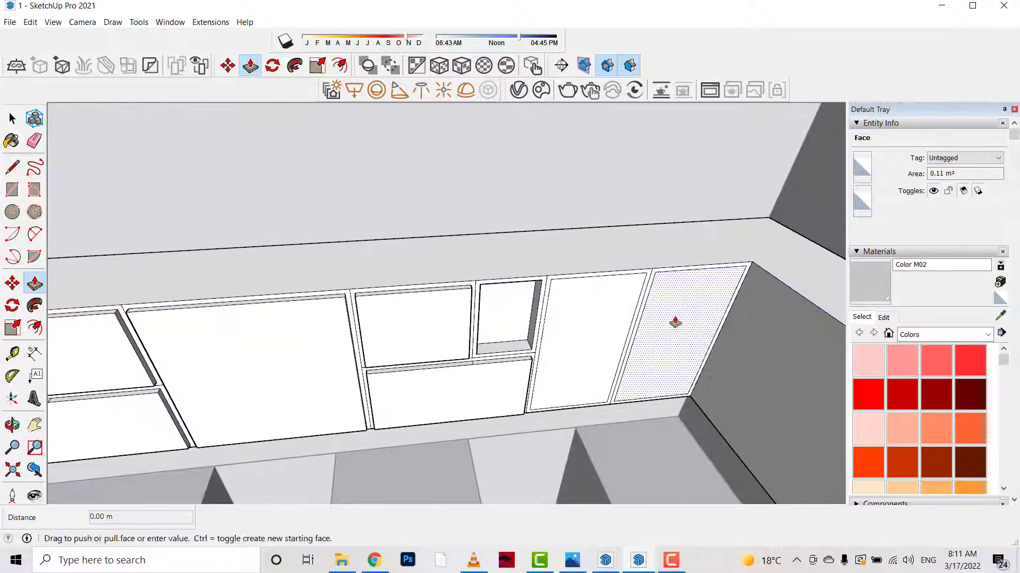
click(614, 321)
scroll(531, 308, down, 3)
mouse_move(307, 401)
middle_down()
mouse_move(333, 376)
mouse_move(724, 269)
middle_up()
scroll(621, 251, up, 3)
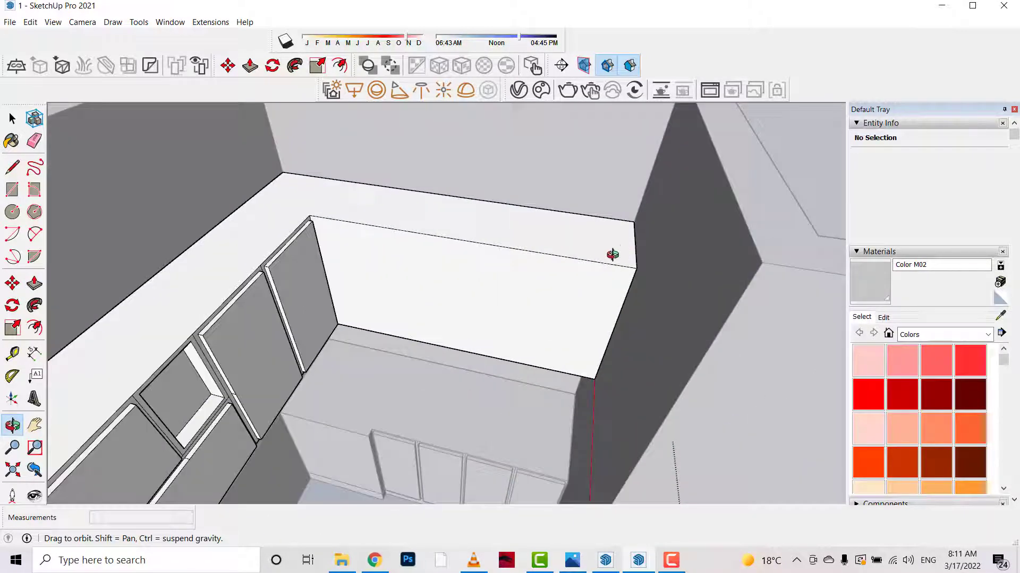
- Draw a vertical line down the plain wall cabinet front, top to bottom
middle_drag(613, 254, 518, 246)
scroll(531, 245, up, 2)
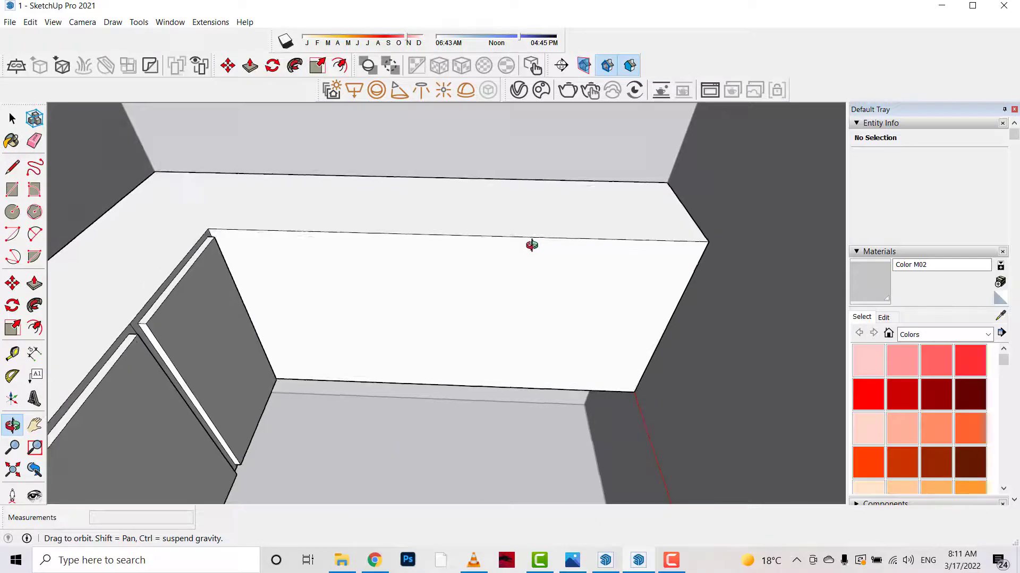
click(13, 167)
click(453, 235)
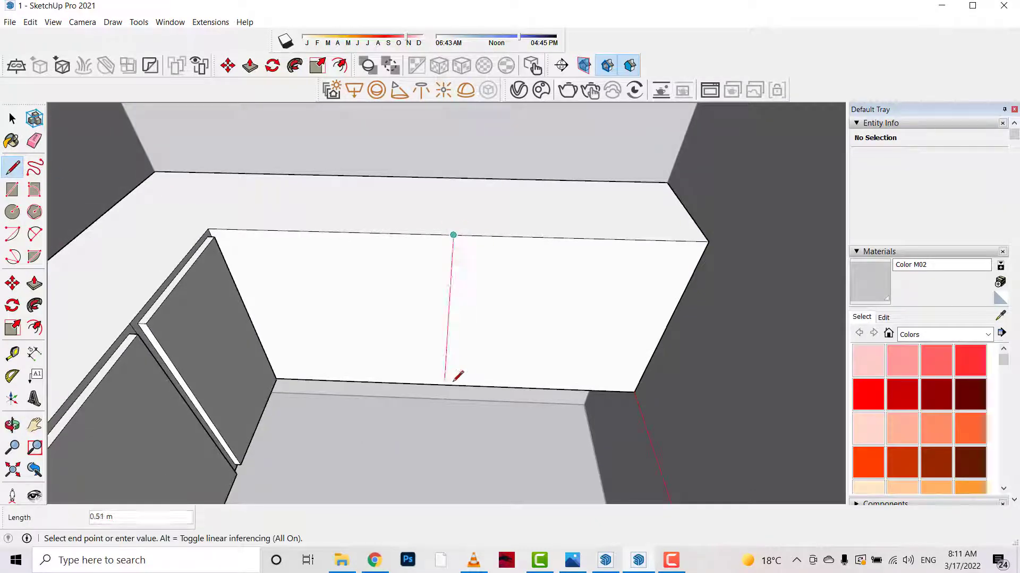
click(452, 385)
click(13, 118)
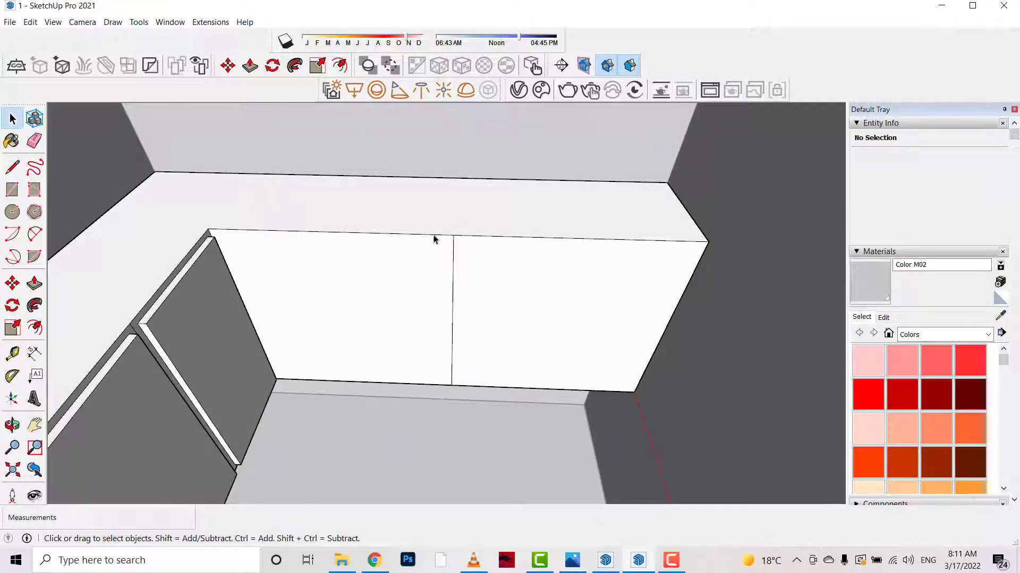
double_click(457, 248)
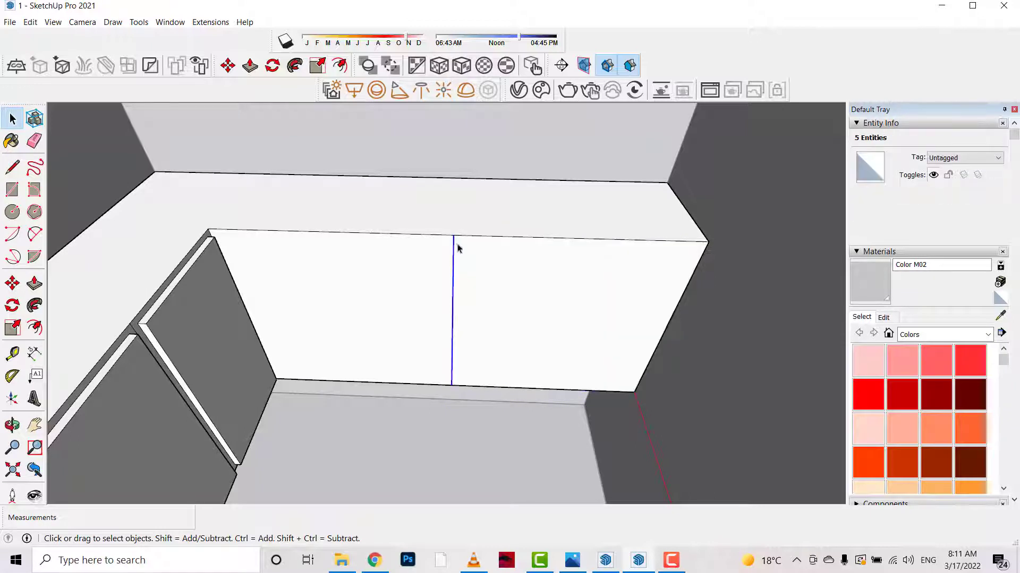
- Copy the vertical line once to the right and once to the left
click(453, 248)
key(m)
click(453, 234)
key(ctrl)
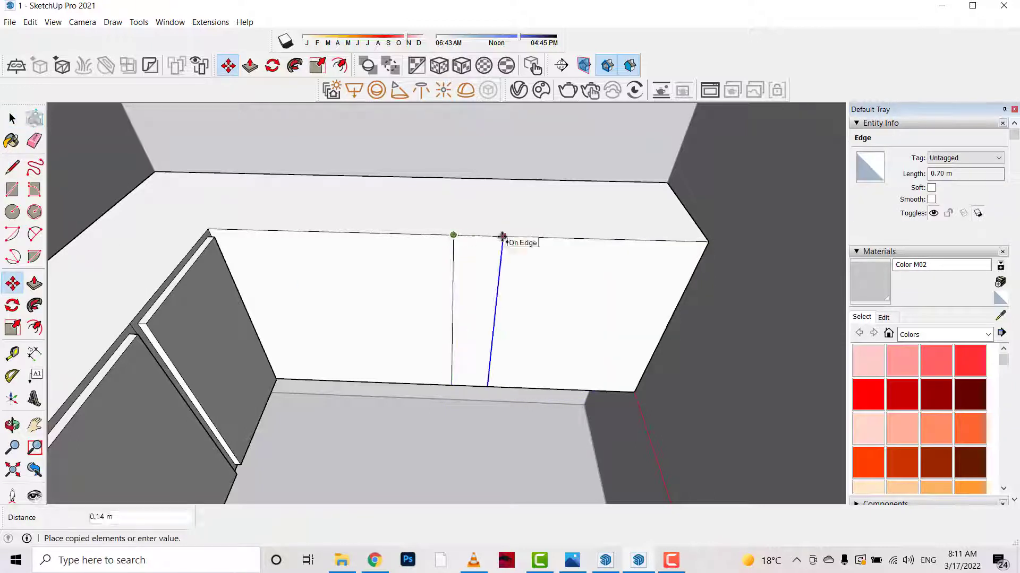
click(503, 236)
key(ctrl)
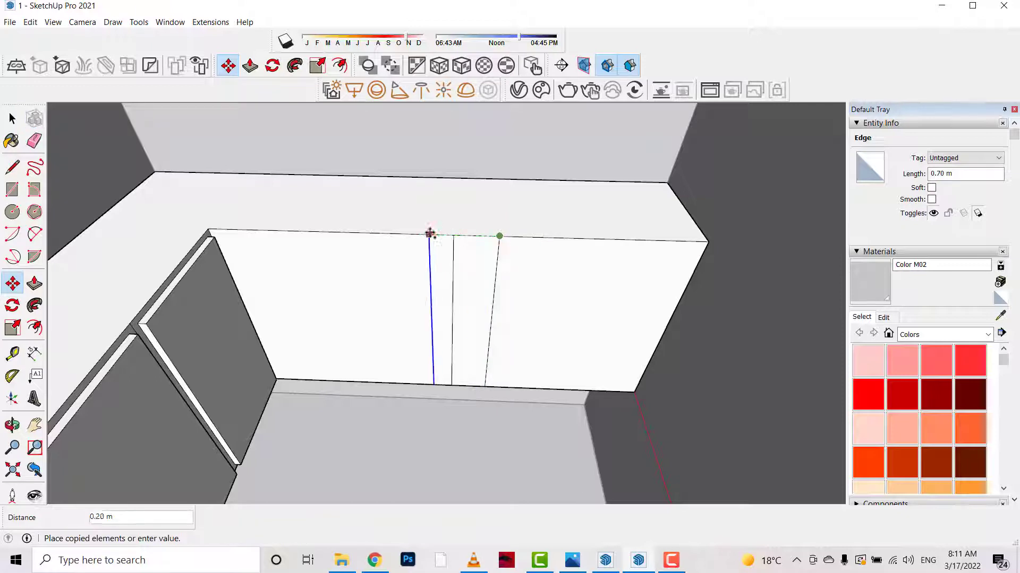
click(407, 233)
- Erase the original middle line and divide the left line into 3 equal segments
key(space)
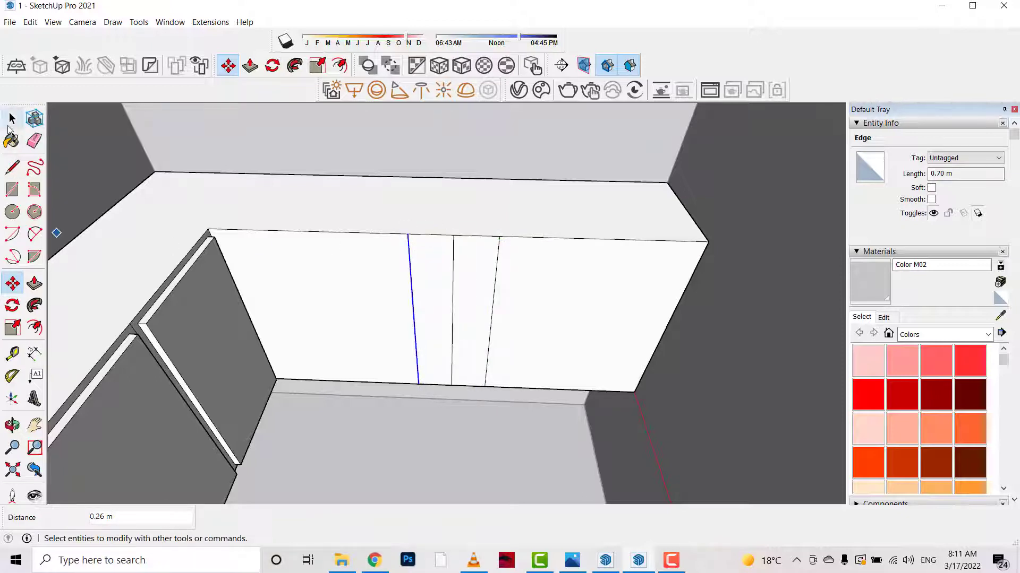
click(452, 286)
key(Delete)
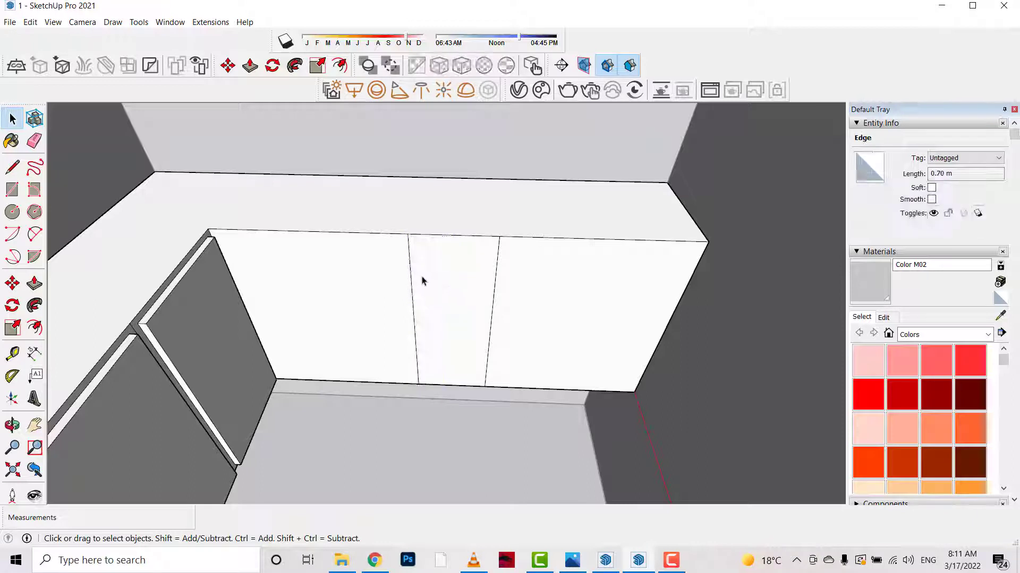
click(410, 273)
right_click(410, 271)
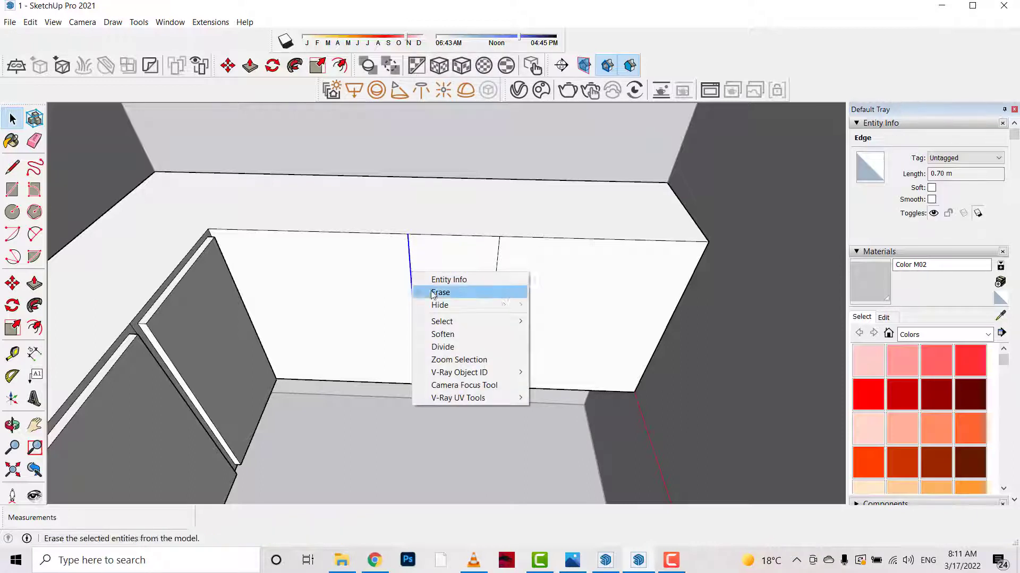
click(470, 348)
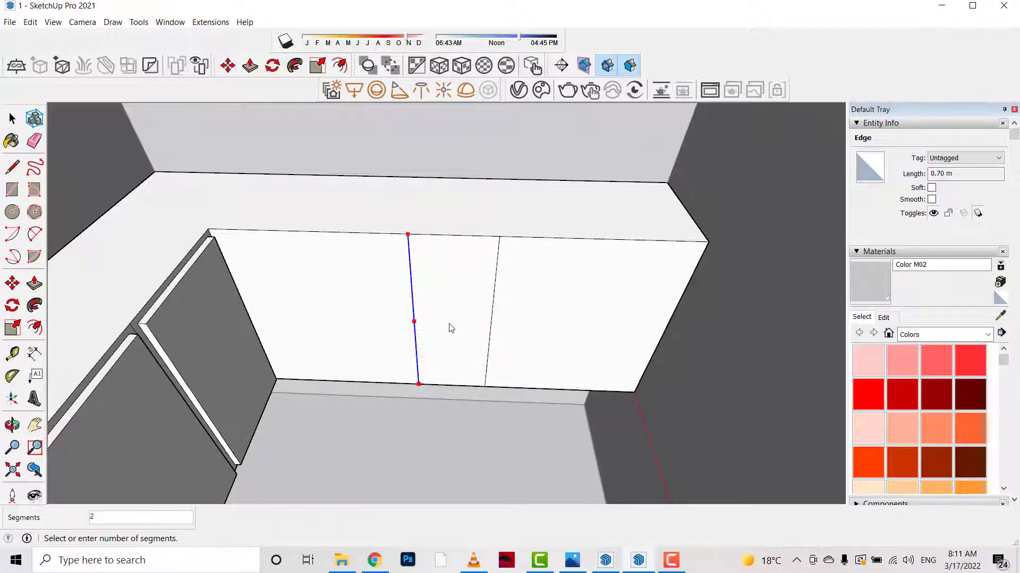
key(Return)
- Draw two horizontal lines across the middle column at the division points
key(l)
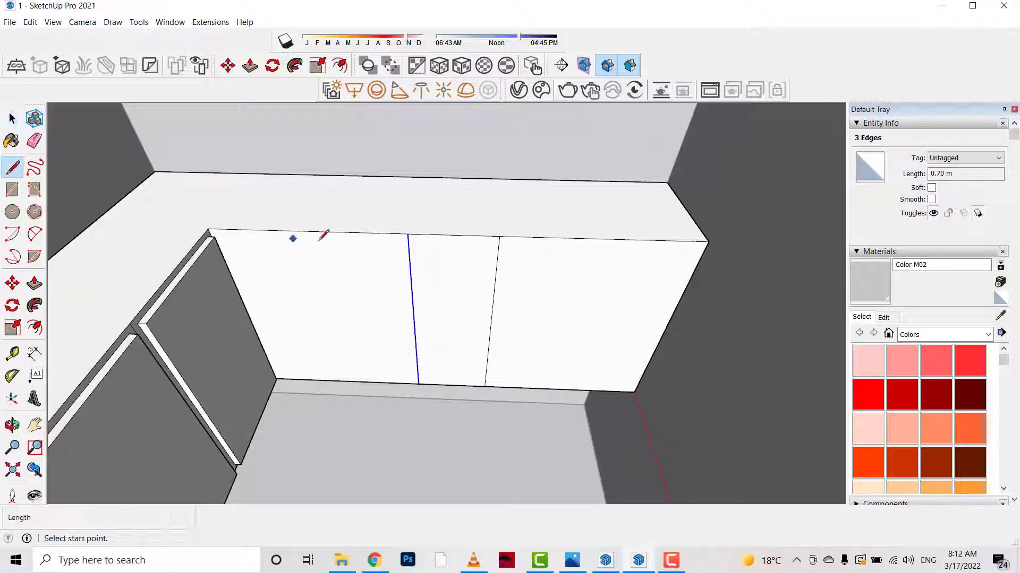
click(413, 295)
click(494, 297)
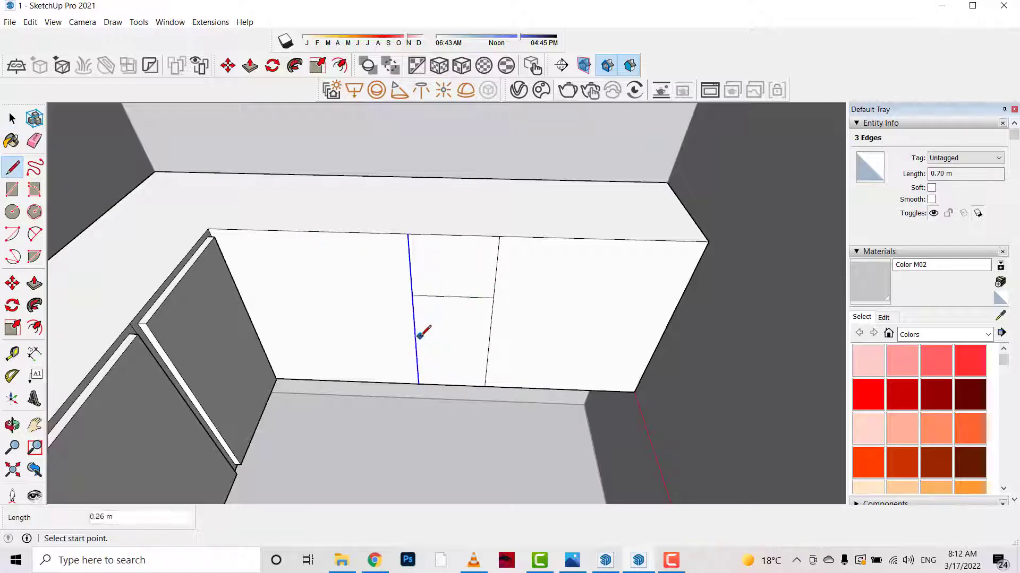
click(416, 345)
click(489, 346)
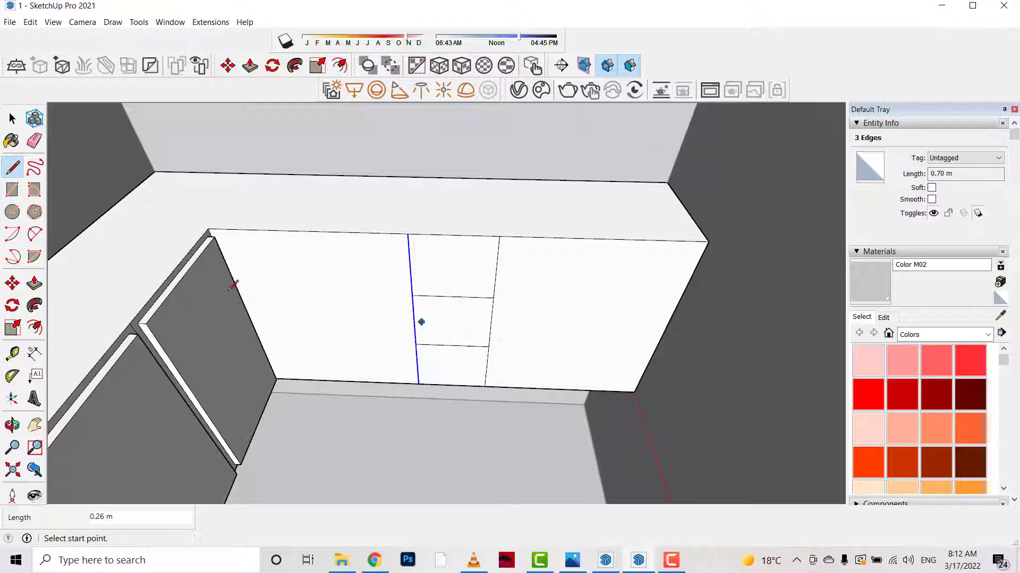
- Offset the top, middle and bottom section faces to create inset borders
click(35, 328)
click(497, 260)
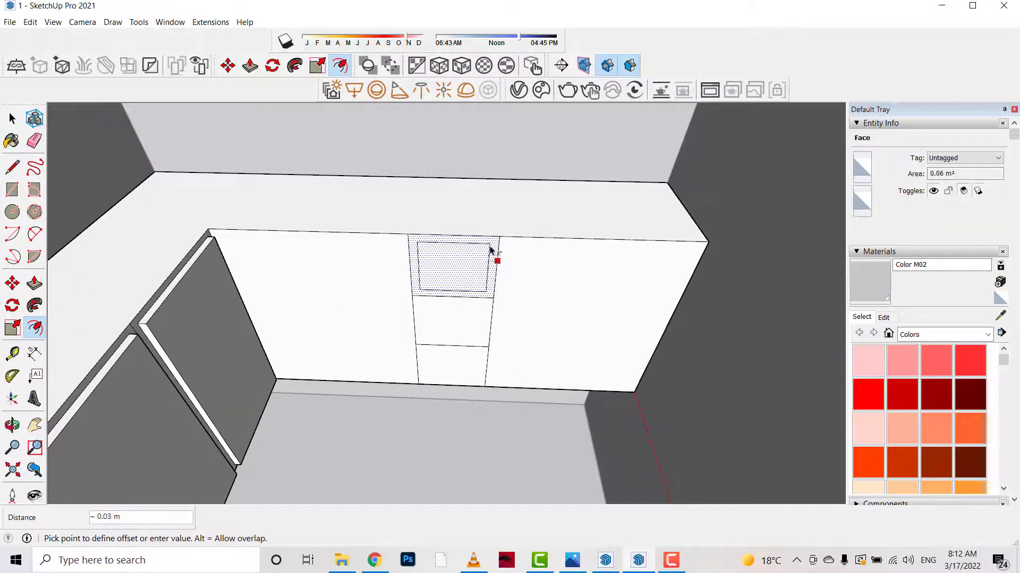
click(492, 250)
double_click(460, 317)
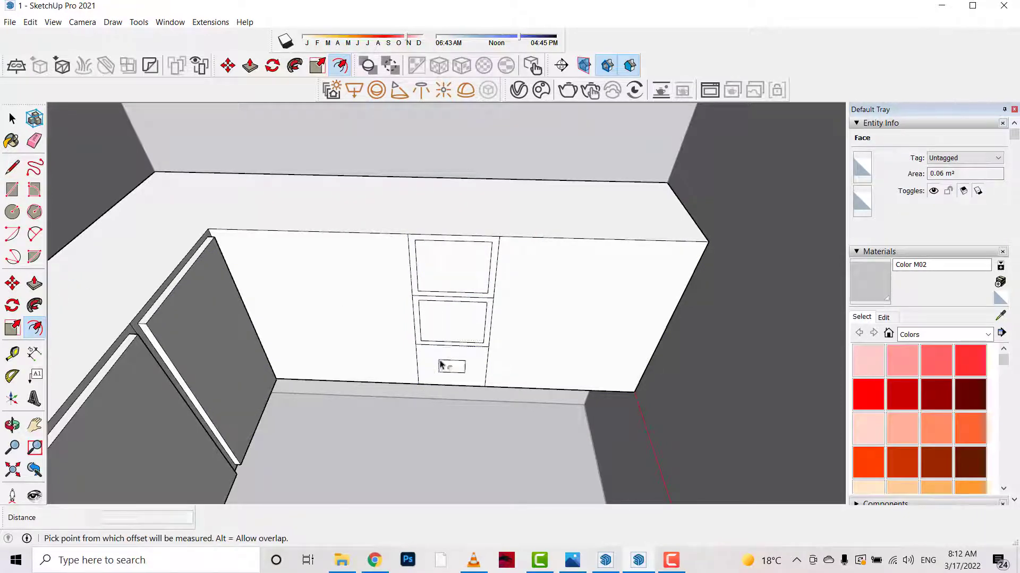
click(464, 364)
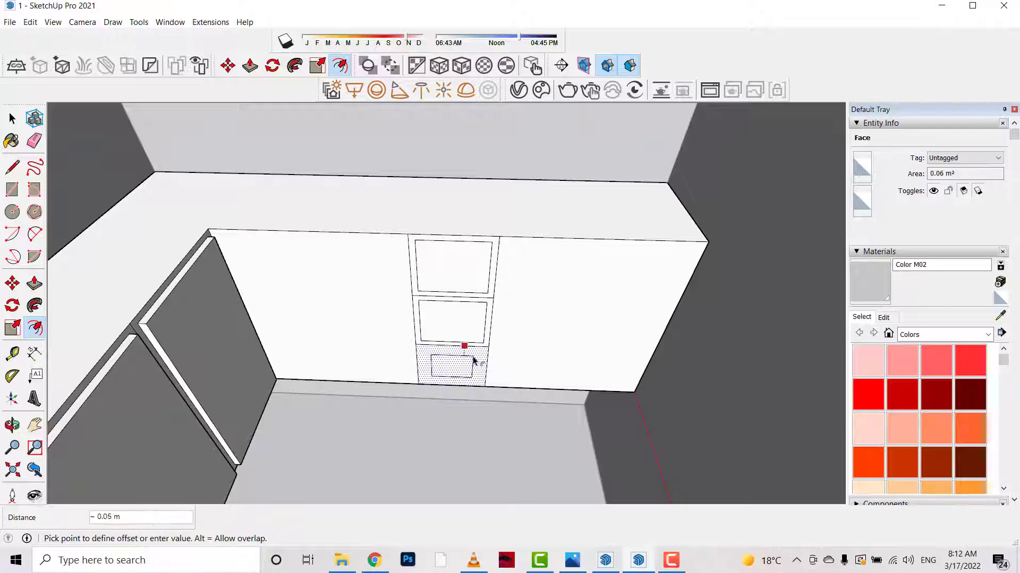
- Push the three inner faces inward to the same depth as stacked niches
click(34, 283)
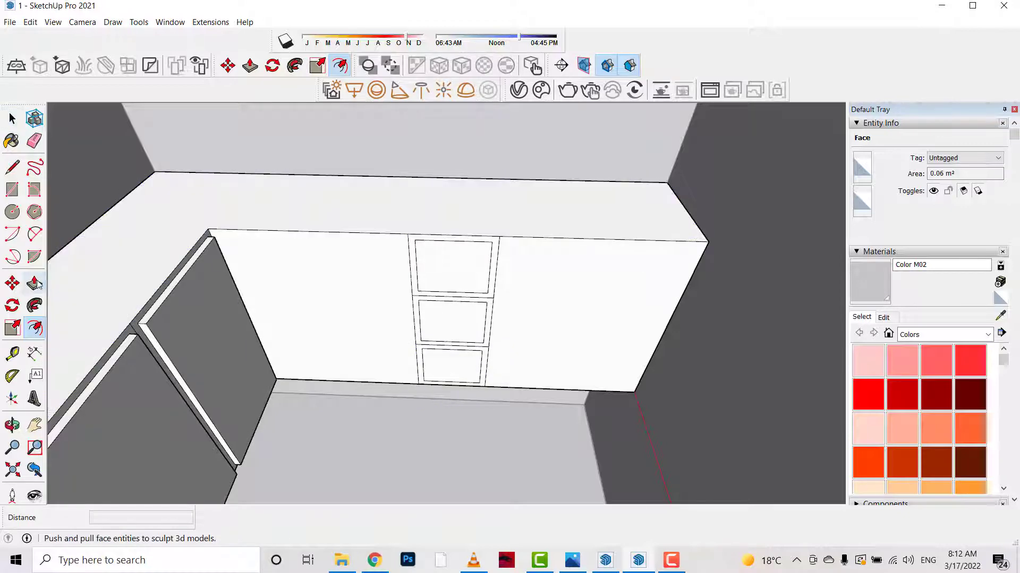
scroll(478, 280, up, 3)
scroll(467, 271, up, 2)
drag(460, 266, 473, 232)
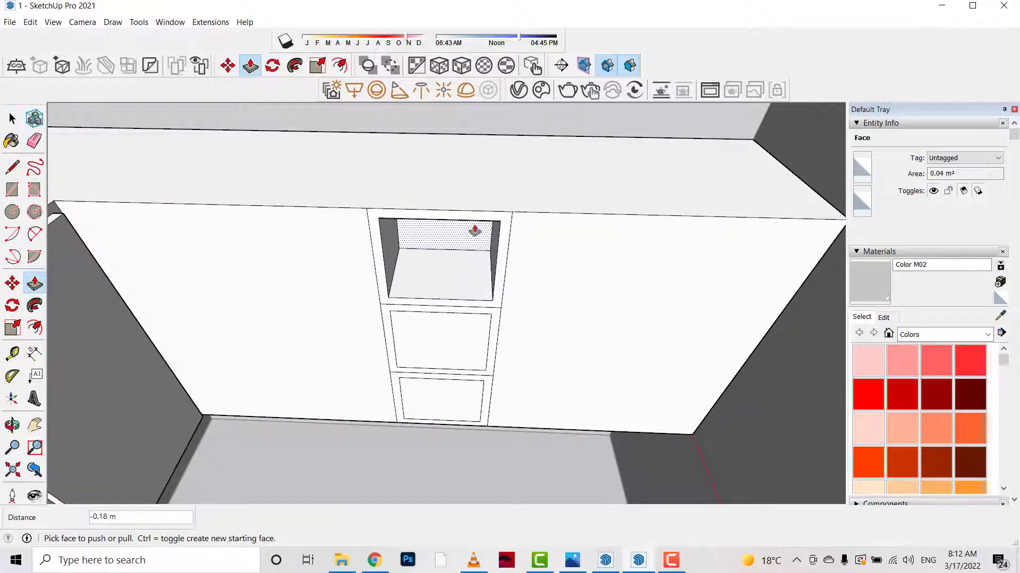
double_click(462, 345)
double_click(439, 412)
scroll(437, 307, down, 3)
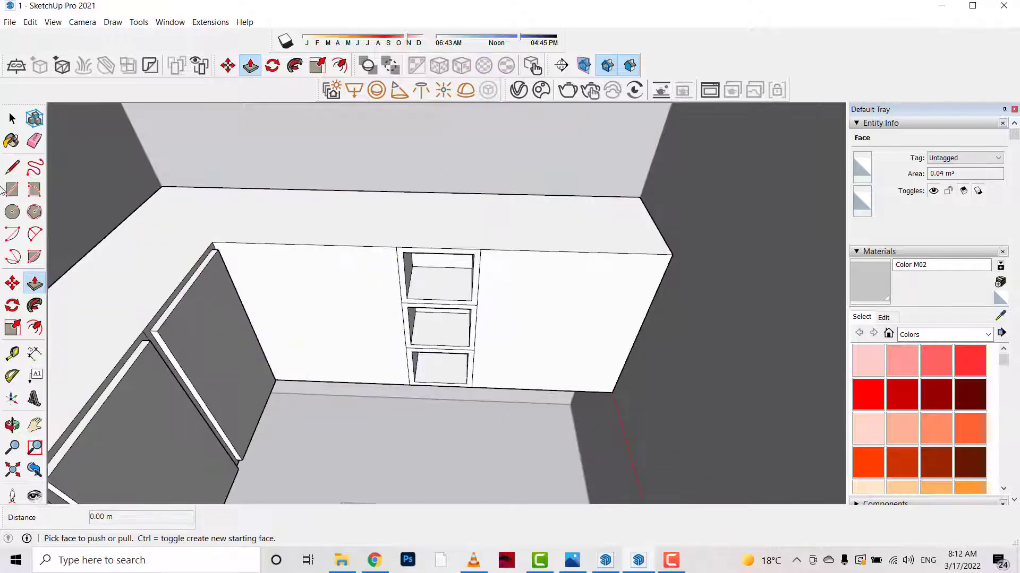
click(16, 167)
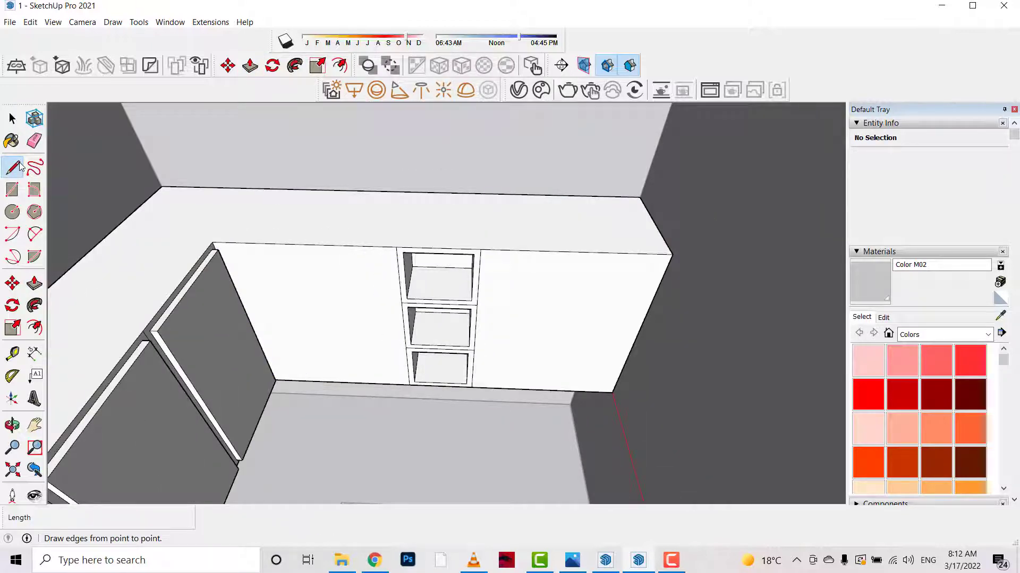
- Draw vertical dividing lines on the right and left cabinet doors
click(576, 251)
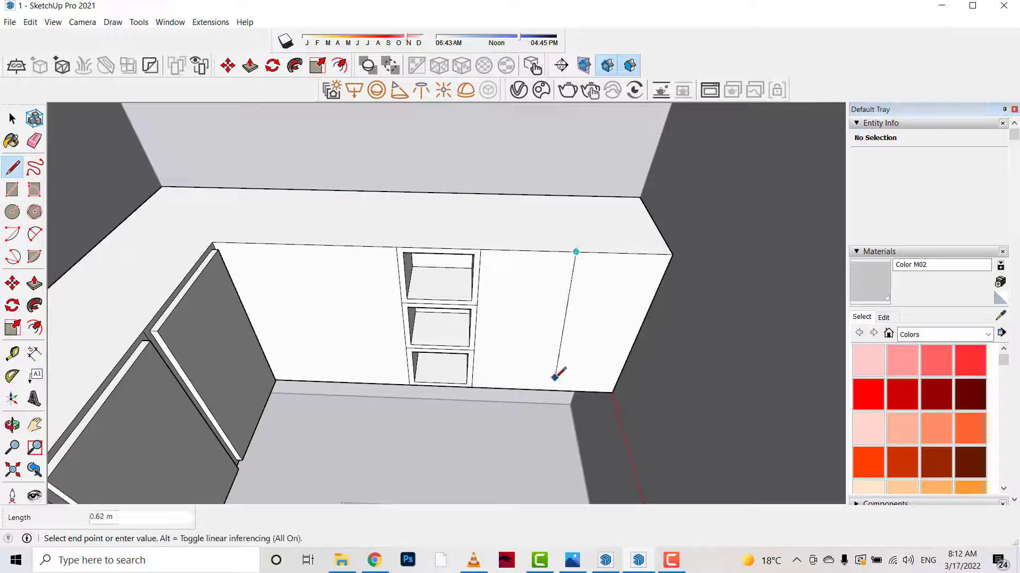
click(304, 243)
click(340, 383)
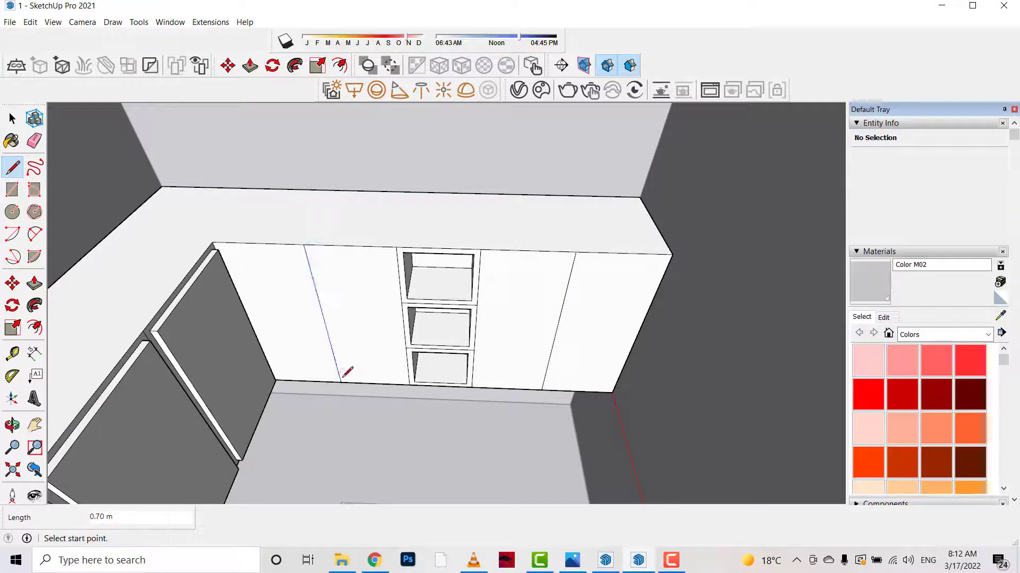
click(33, 326)
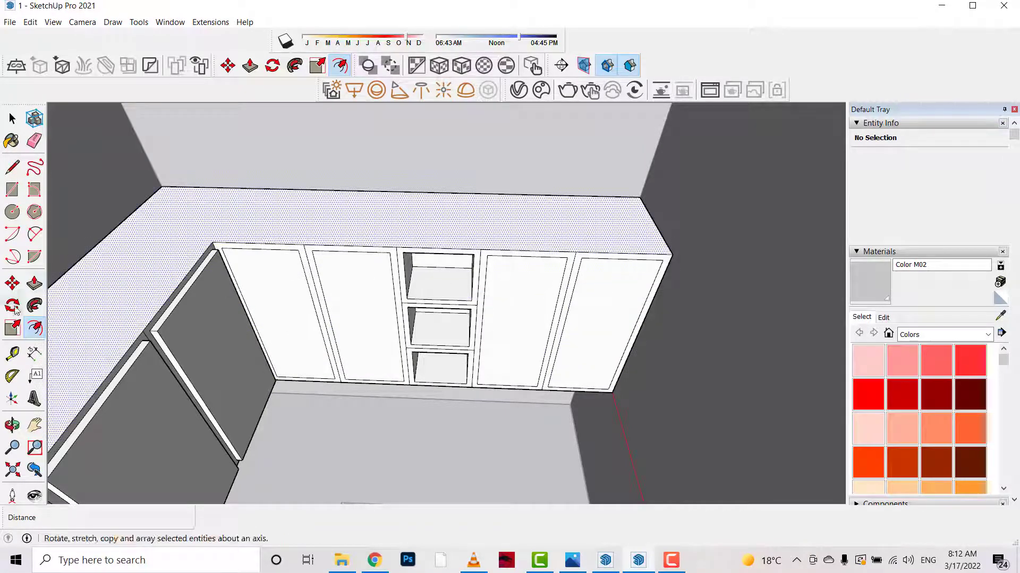
click(35, 283)
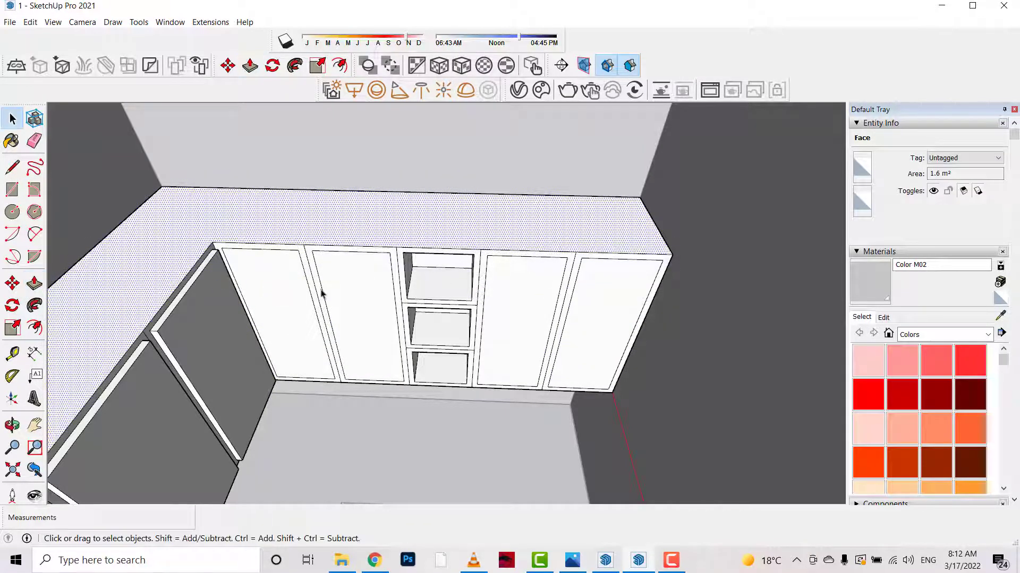
- Pull the left door panel and its narrow edge faces out about 0.01 m
click(271, 280)
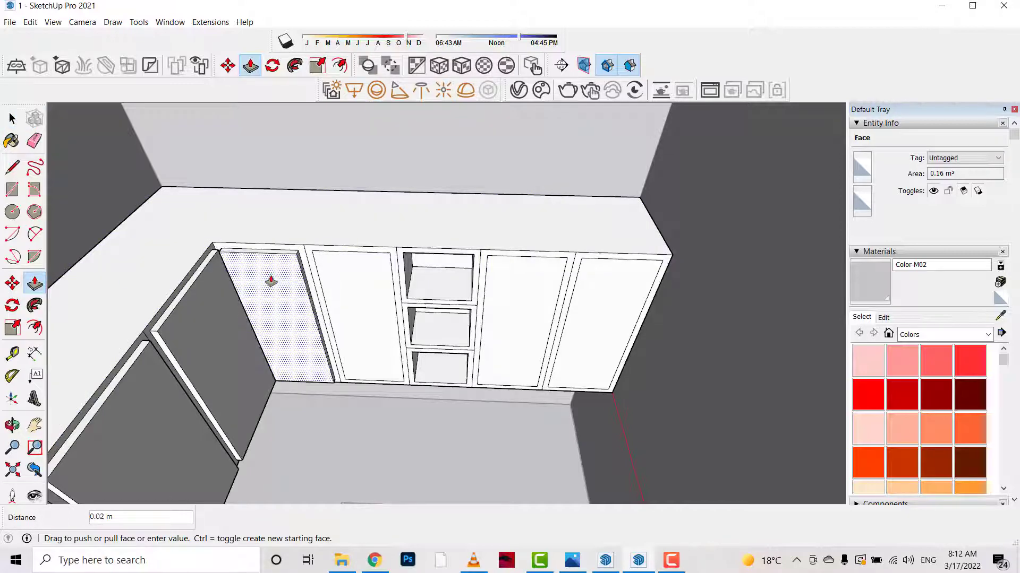
click(269, 278)
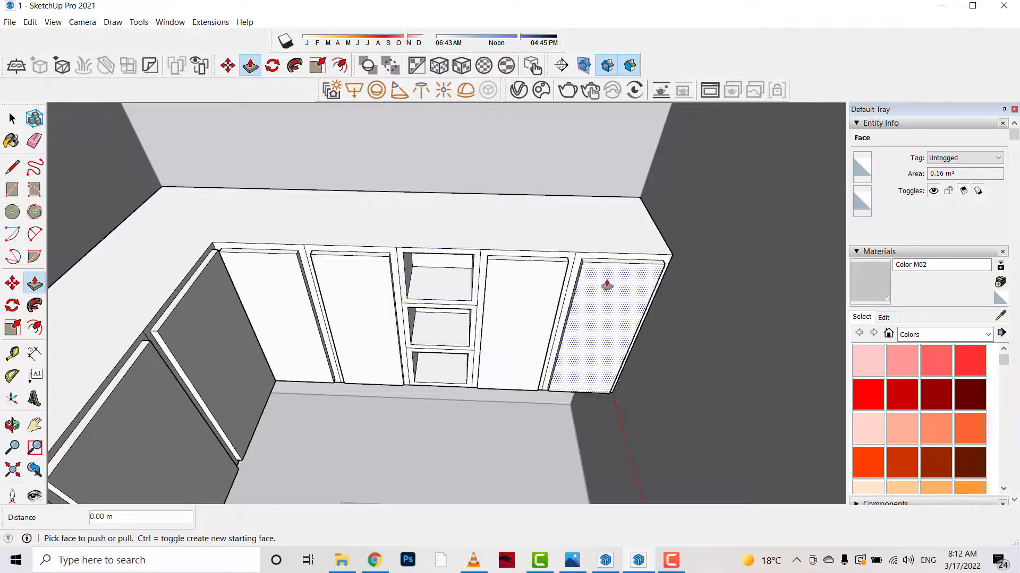
scroll(307, 269, up, 2)
scroll(387, 237, up, 3)
scroll(324, 268, up, 3)
scroll(324, 267, down, 3)
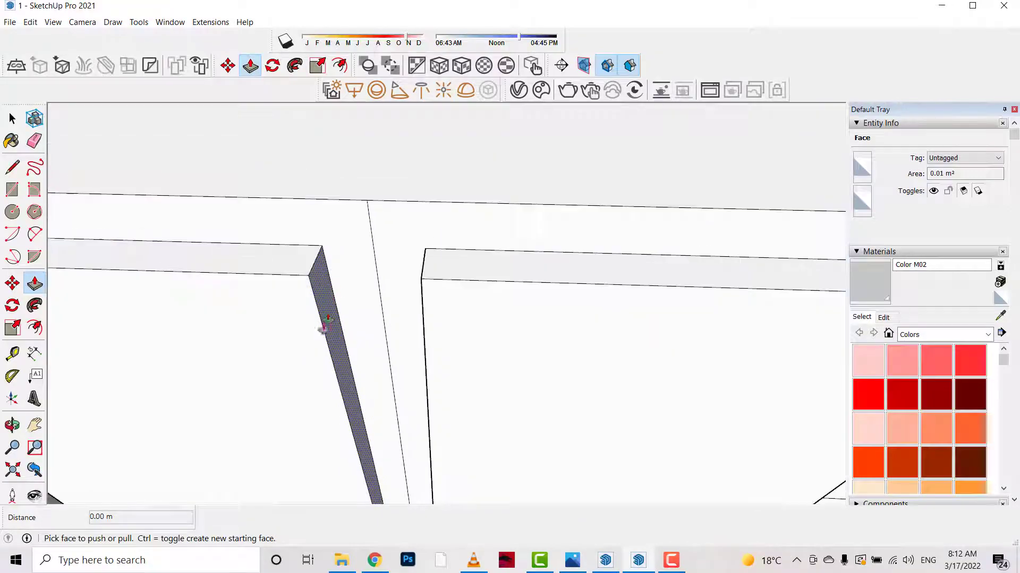
click(337, 314)
scroll(587, 307, down, 2)
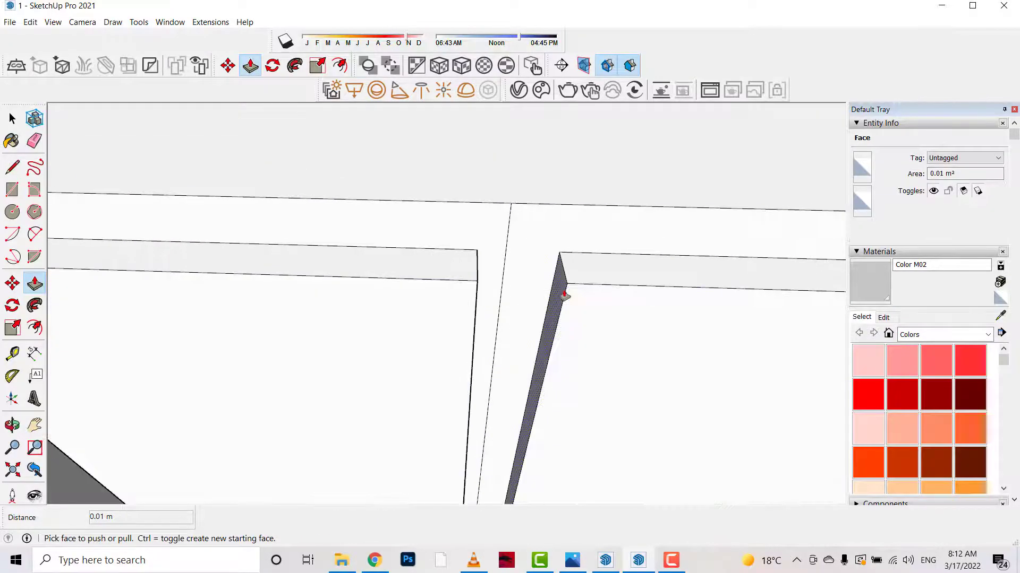
click(562, 292)
click(531, 291)
scroll(175, 285, down, 3)
scroll(109, 290, down, 3)
scroll(478, 297, up, 2)
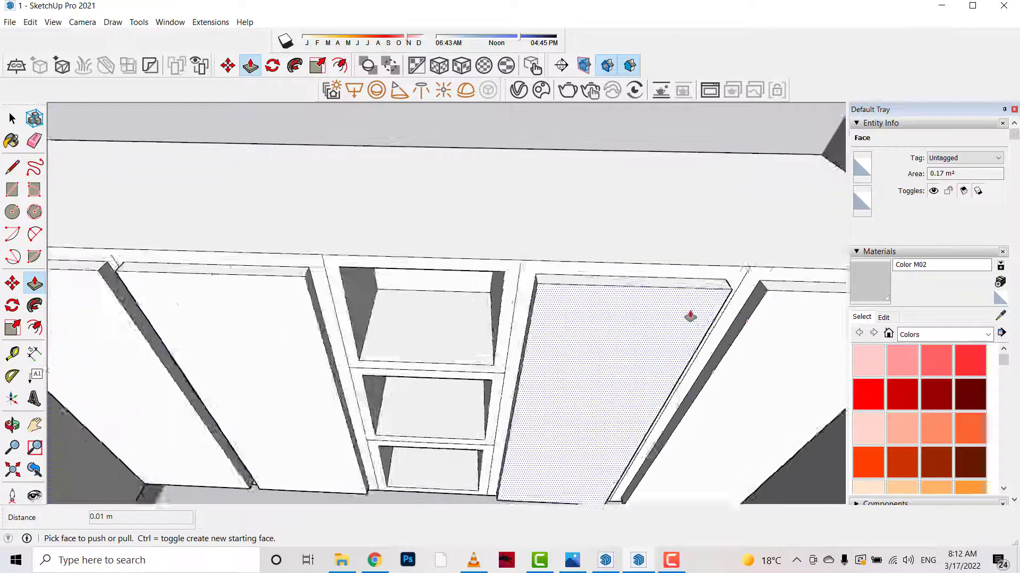
scroll(690, 312, up, 2)
- Pull out the remaining door panels, then orbit to a high overhead view of the room
click(770, 302)
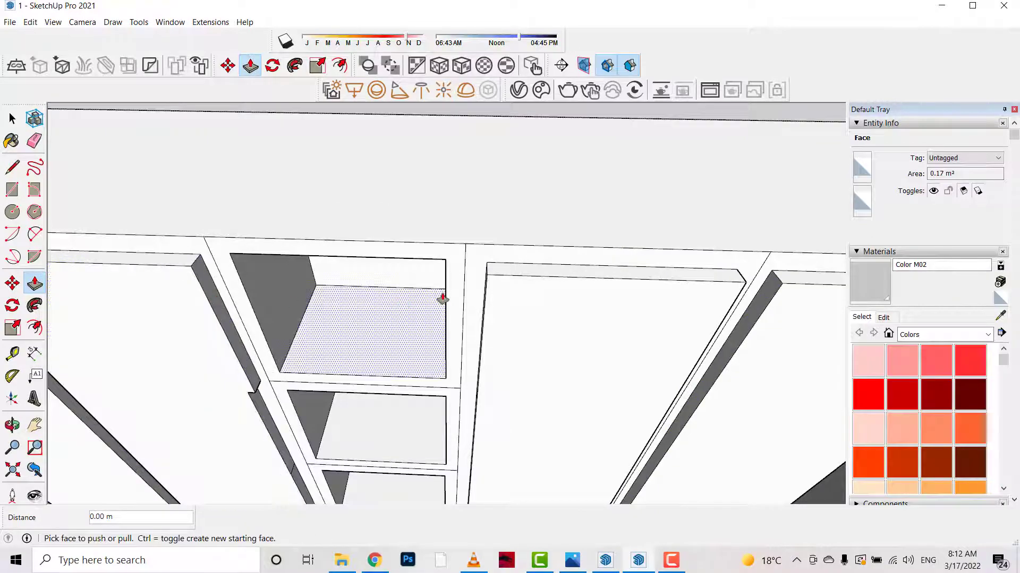
scroll(442, 295, up, 3)
click(563, 287)
scroll(255, 330, down, 3)
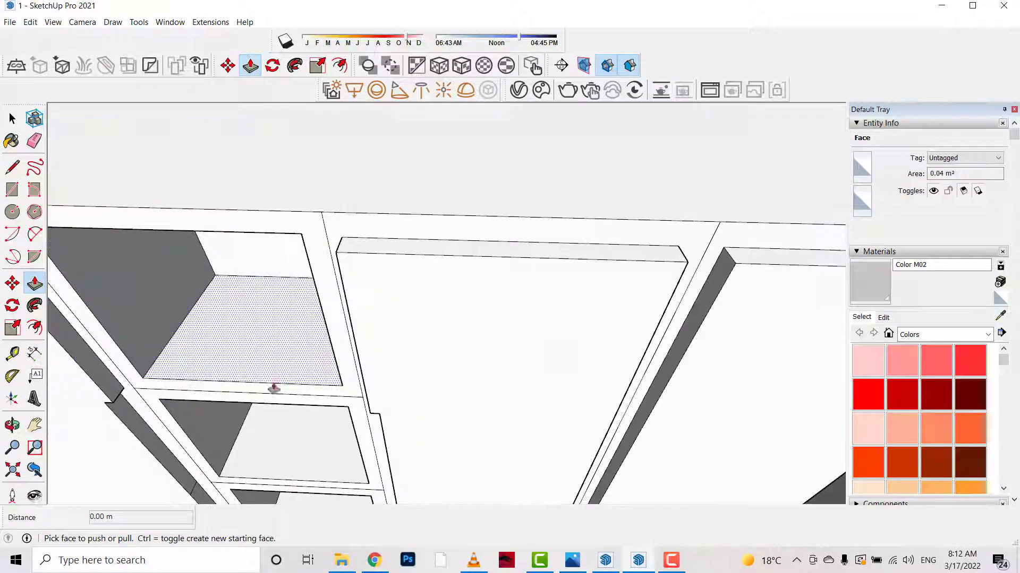
scroll(526, 443, up, 5)
scroll(155, 359, down, 2)
scroll(526, 282, down, 3)
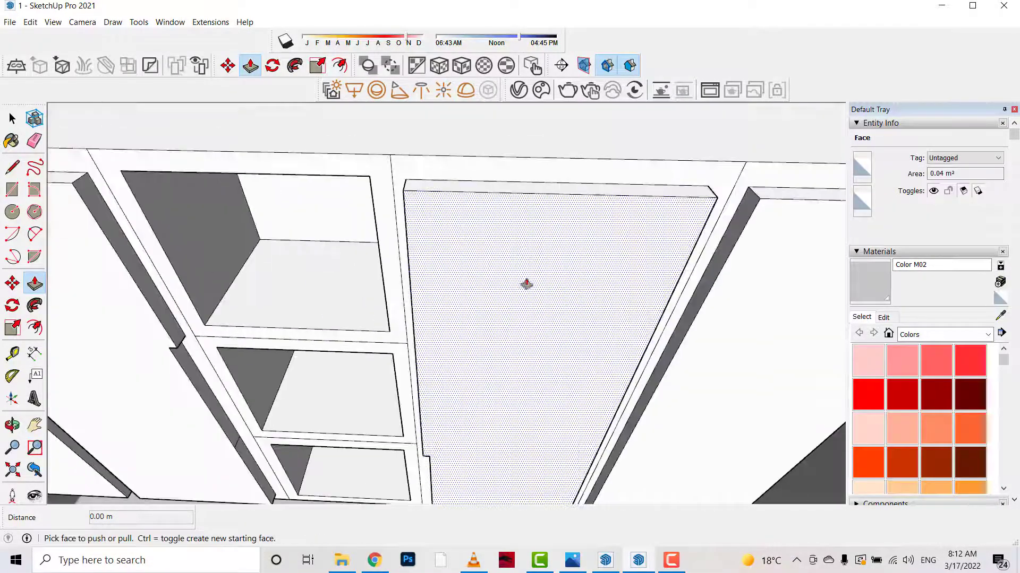
scroll(416, 489, up, 4)
scroll(453, 432, up, 2)
scroll(828, 314, down, 2)
scroll(628, 371, down, 1)
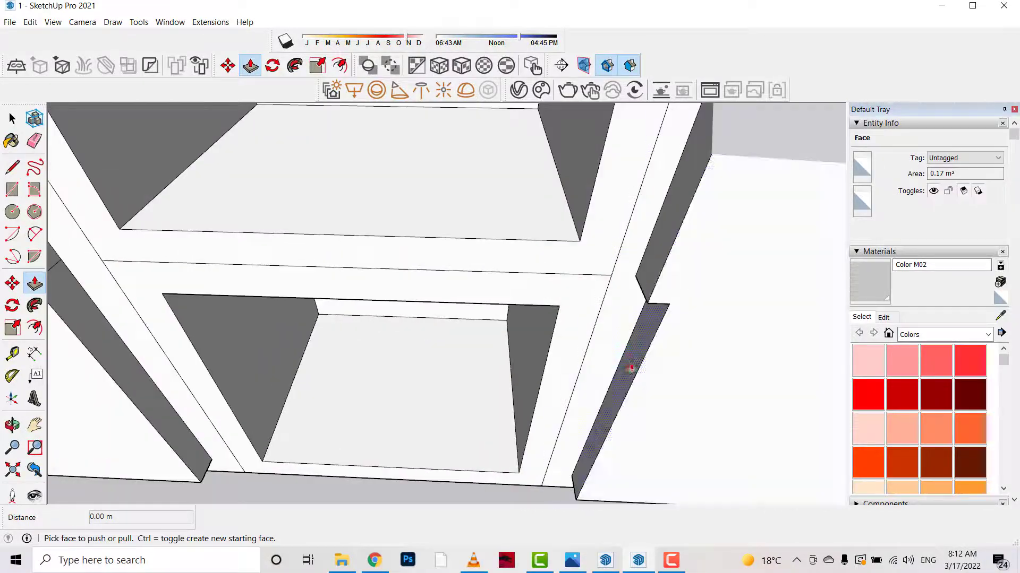
scroll(318, 375, down, 2)
scroll(199, 393, down, 2)
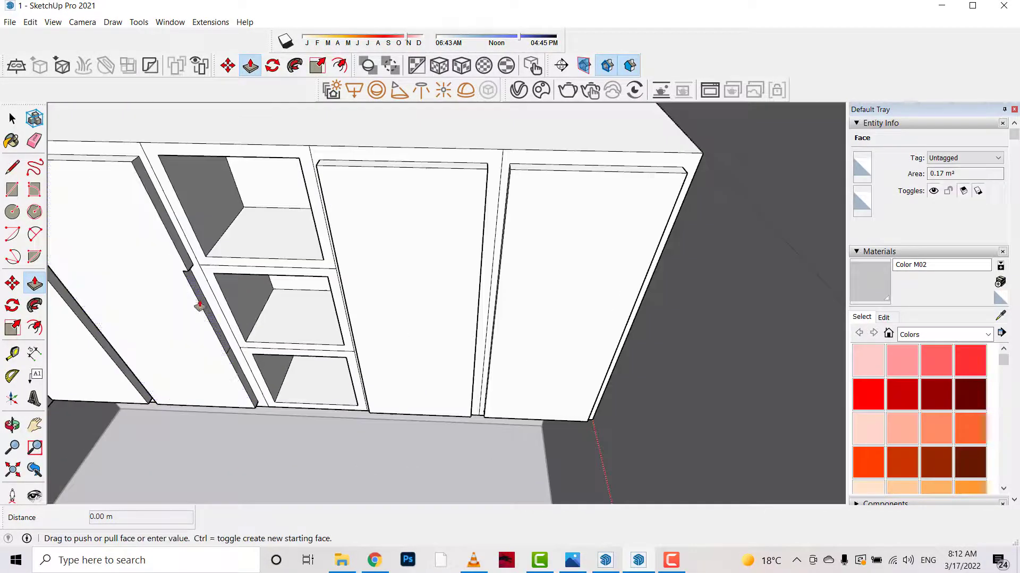
scroll(186, 368, down, 3)
scroll(372, 297, up, 3)
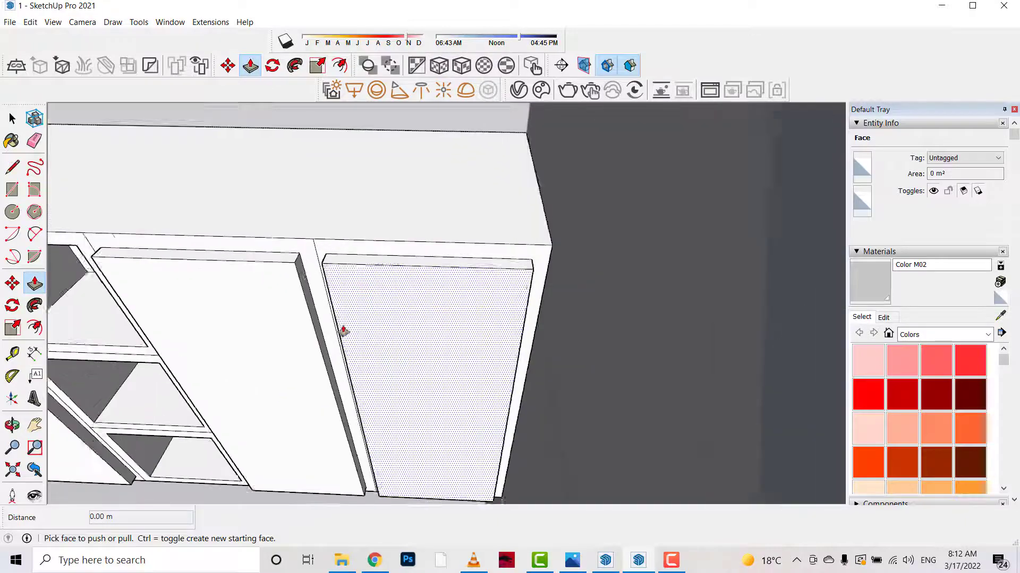
scroll(302, 319, up, 2)
scroll(566, 300, up, 1)
scroll(566, 300, down, 2)
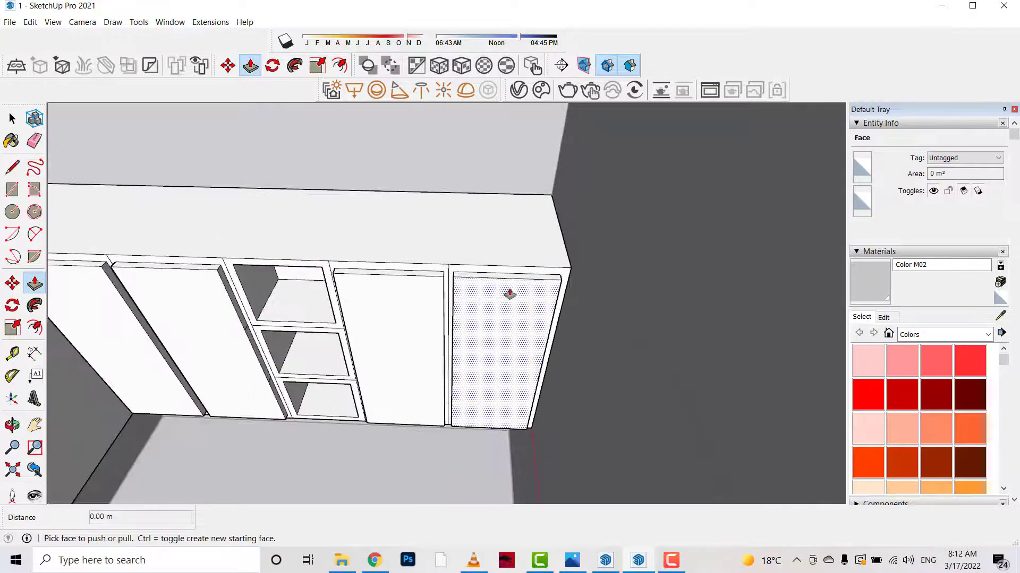
scroll(541, 298, down, 2)
click(12, 425)
mouse_move(531, 329)
mouse_down()
mouse_move(563, 308)
mouse_move(618, 212)
mouse_move(539, 300)
mouse_move(774, 205)
mouse_move(239, 343)
mouse_move(419, 289)
mouse_move(292, 200)
mouse_move(389, 173)
mouse_move(399, 186)
mouse_up()
- Outline a rectangle on the back wall beside the tall cabinet's top corner
scroll(399, 186, down, 2)
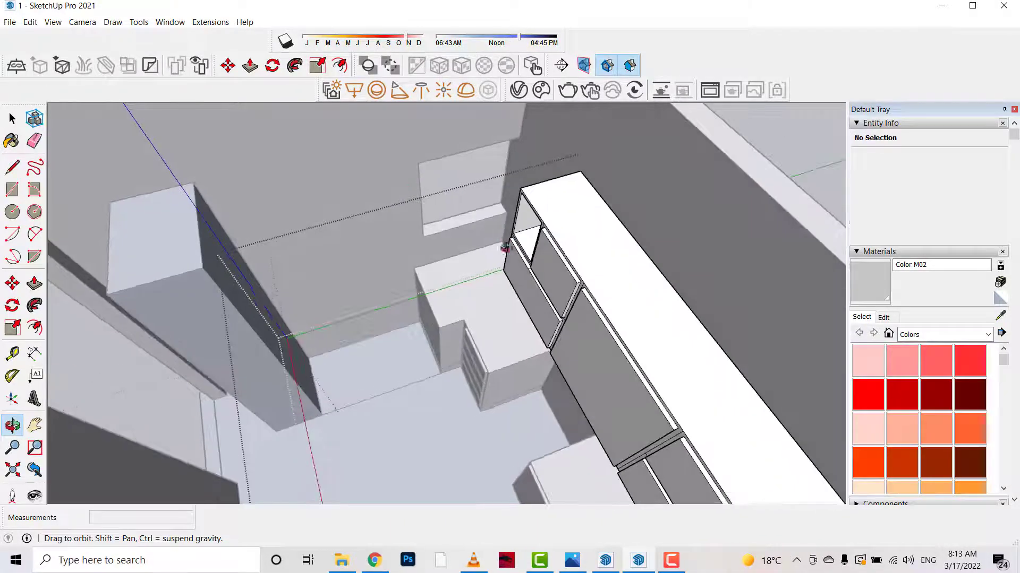
scroll(399, 186, down, 3)
key(space)
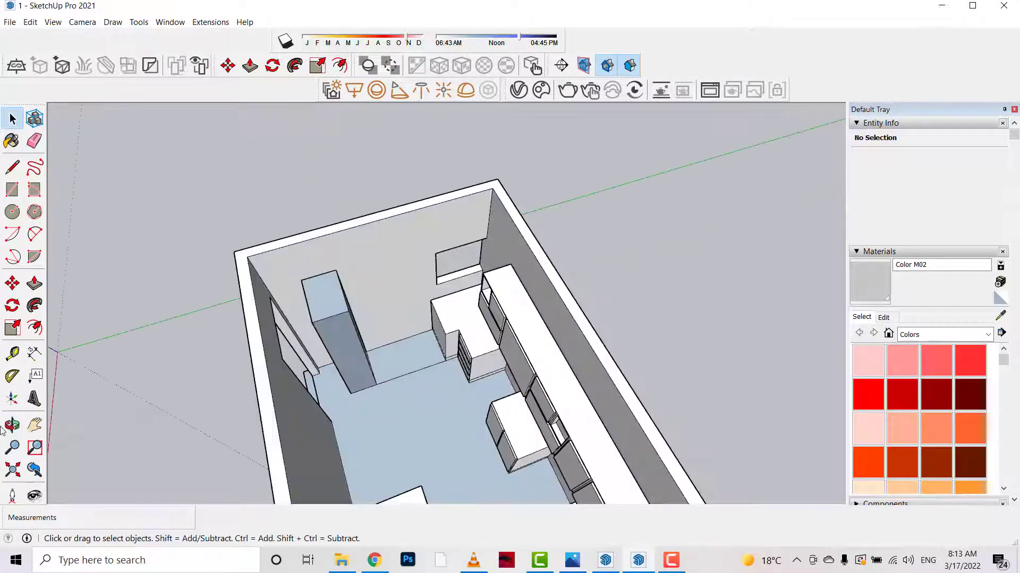
click(12, 425)
mouse_move(133, 359)
mouse_down()
mouse_move(602, 155)
mouse_move(466, 222)
mouse_up()
scroll(466, 222, up, 2)
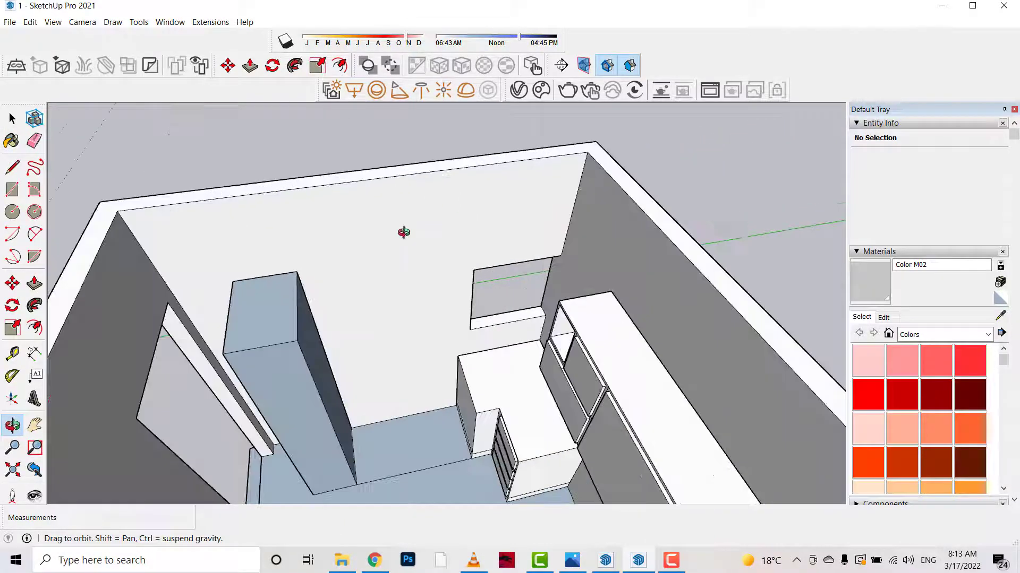
scroll(403, 230, up, 2)
click(21, 171)
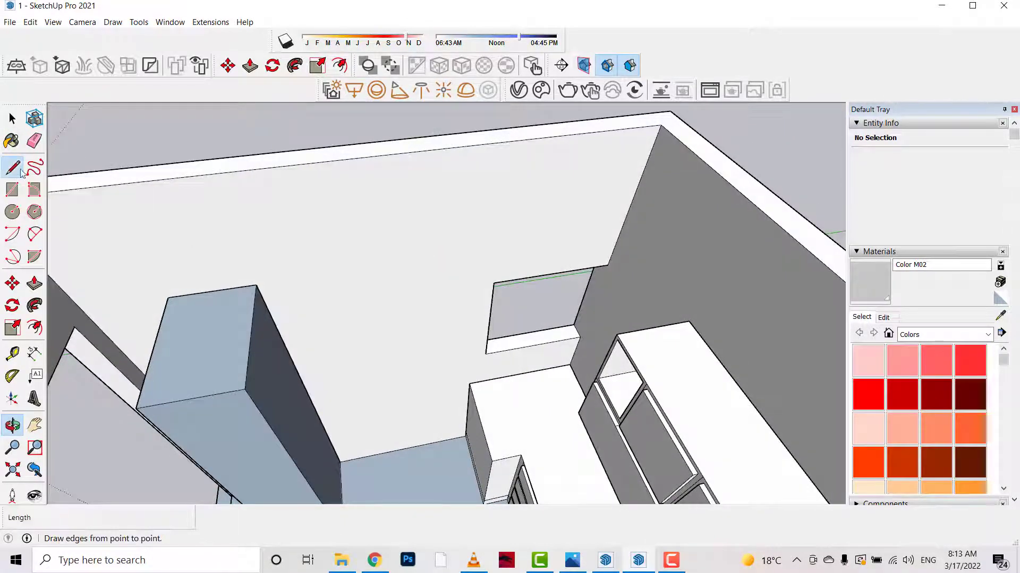
click(256, 284)
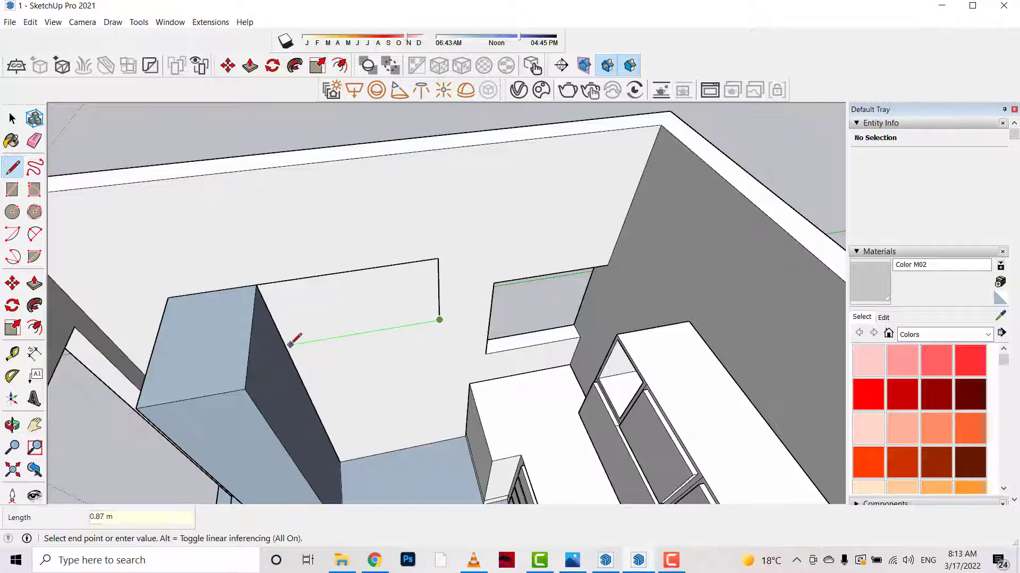
click(257, 285)
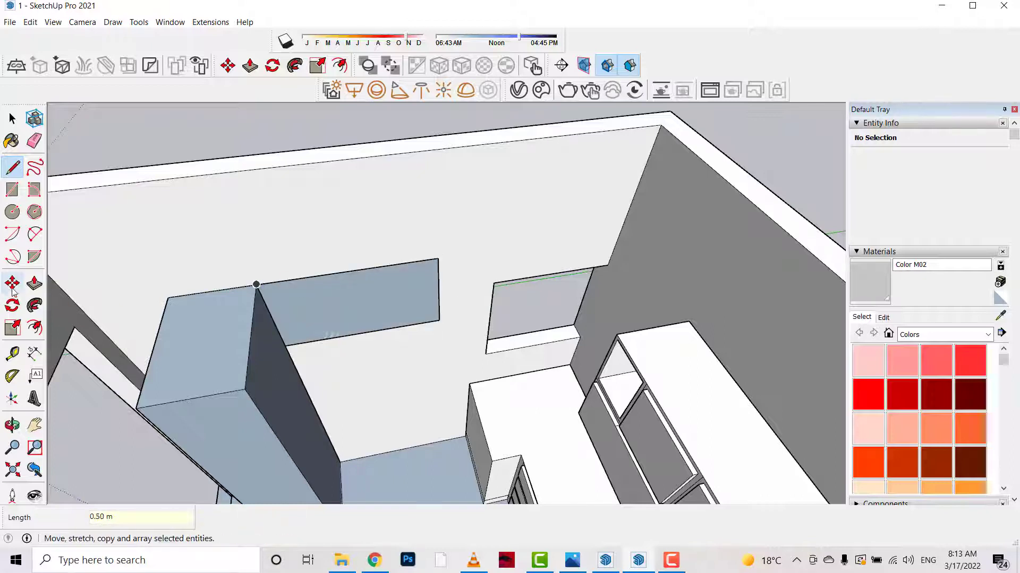
- Push/Pull the new face out 0.35 m to form the upper cabinet box
click(34, 283)
click(382, 296)
text(.35)
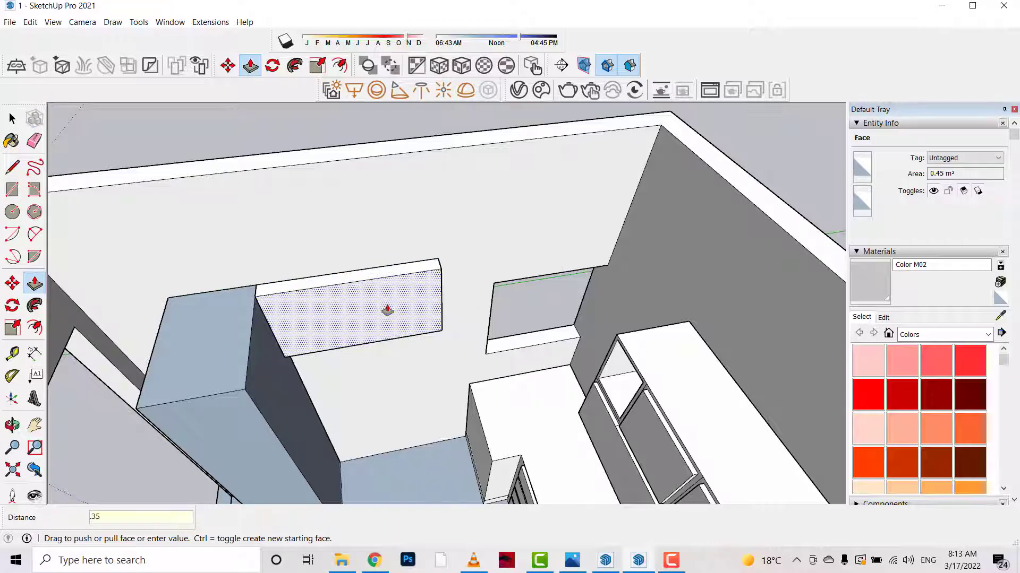
key(Return)
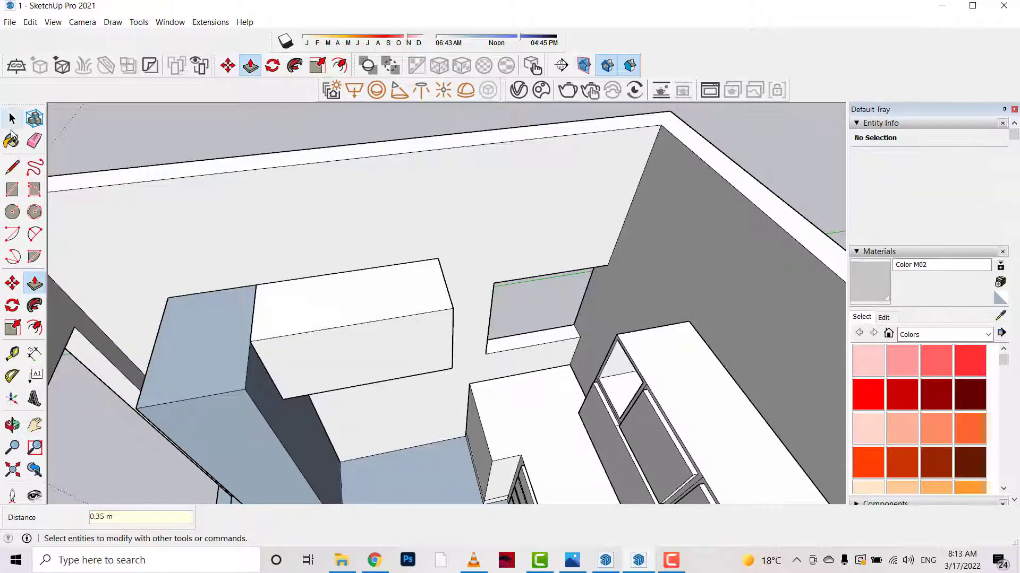
click(12, 141)
key(space)
double_click(209, 421)
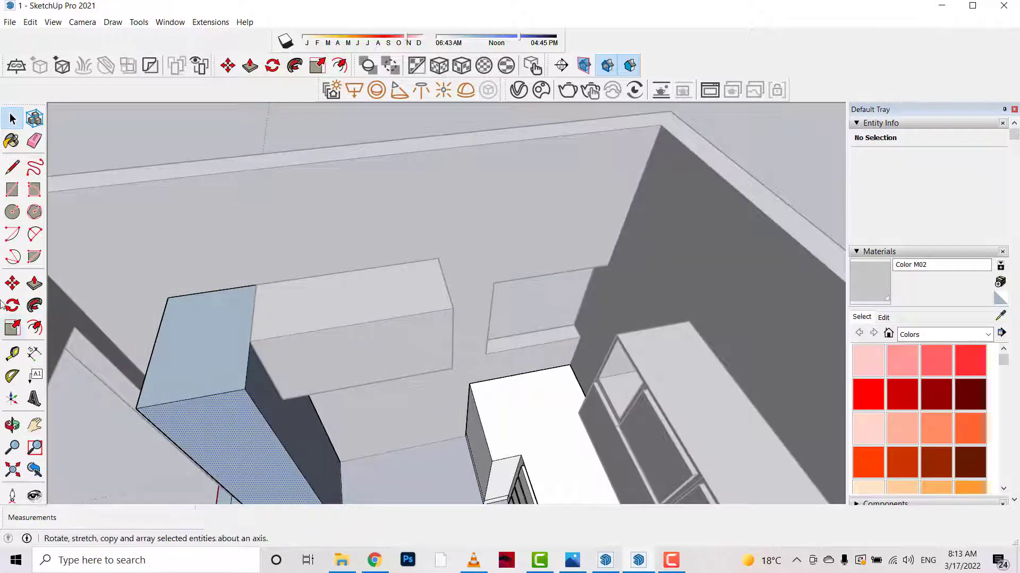
- Extend the tall cabinet face 0.24 m and delete the stray edge beside it
key(p)
click(235, 419)
click(266, 355)
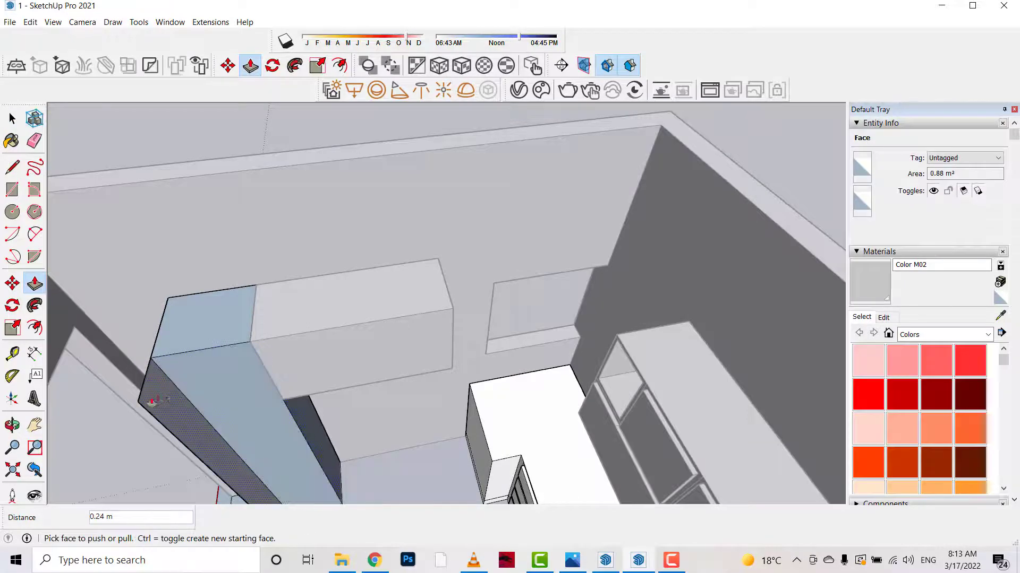
click(11, 121)
click(142, 397)
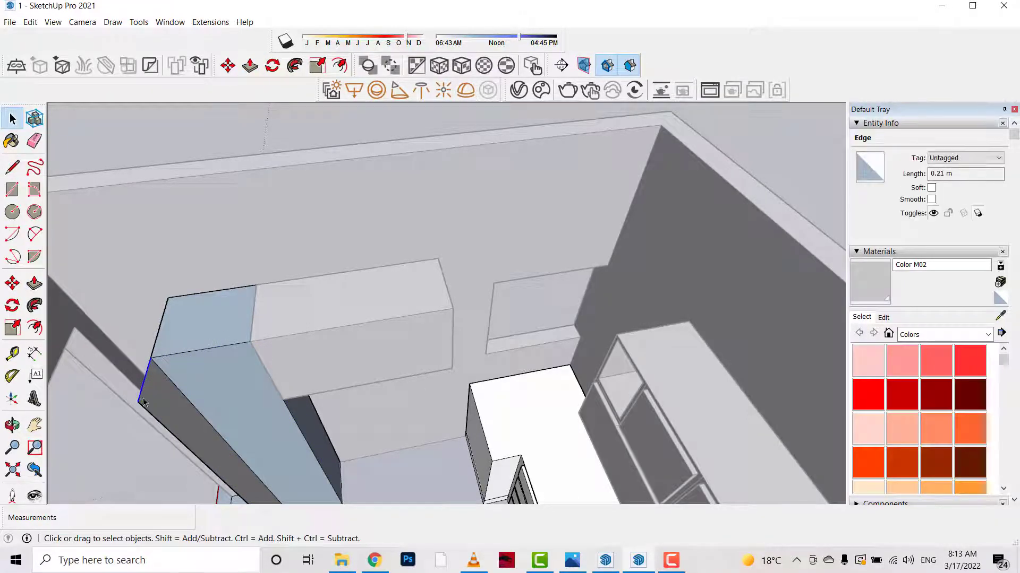
key(Delete)
- Copy the tall cabinet's bottom edge 0.1 m away
middle_drag(198, 411, 312, 462)
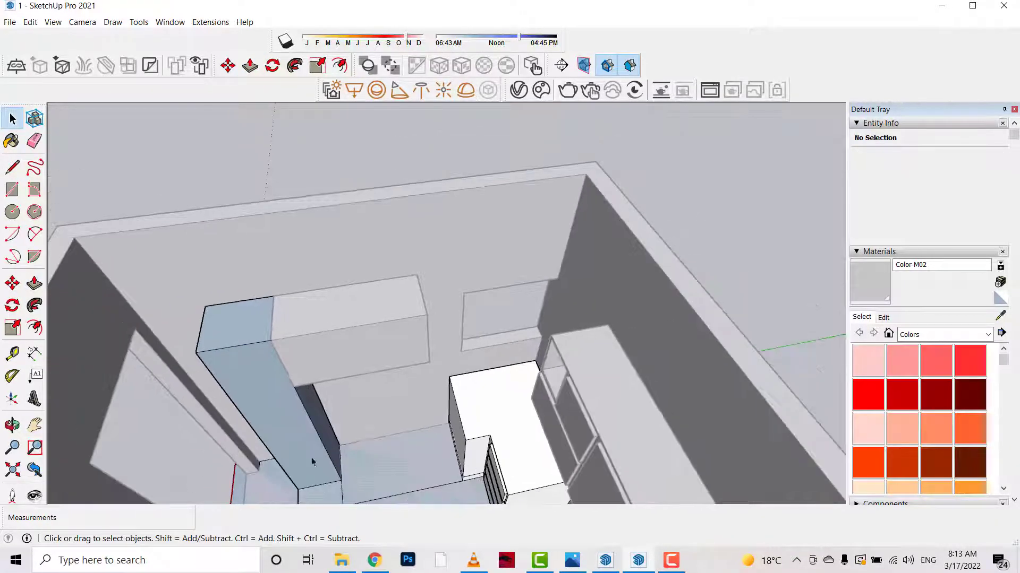
click(304, 490)
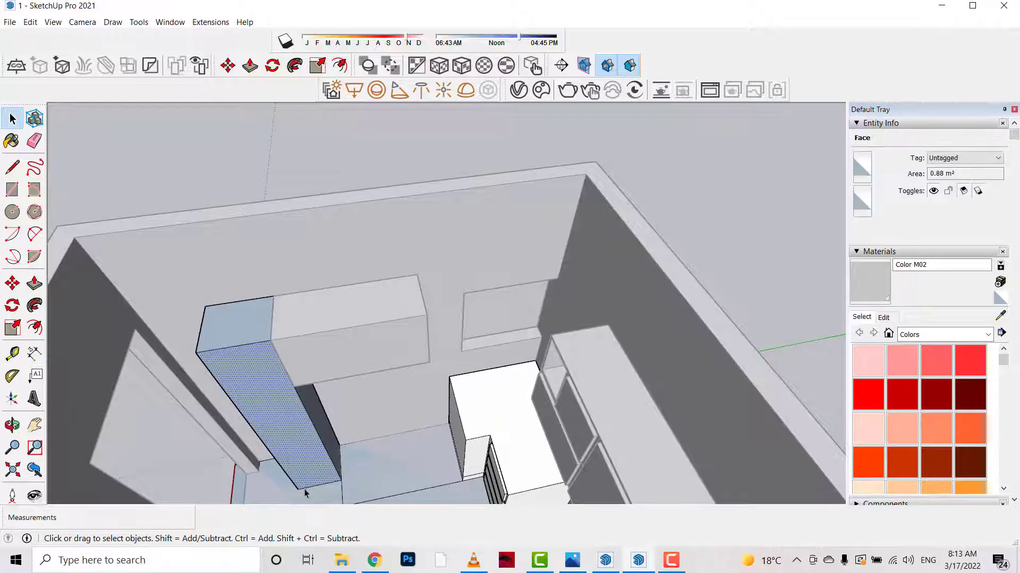
scroll(310, 489, up, 3)
scroll(310, 489, up, 2)
key(m)
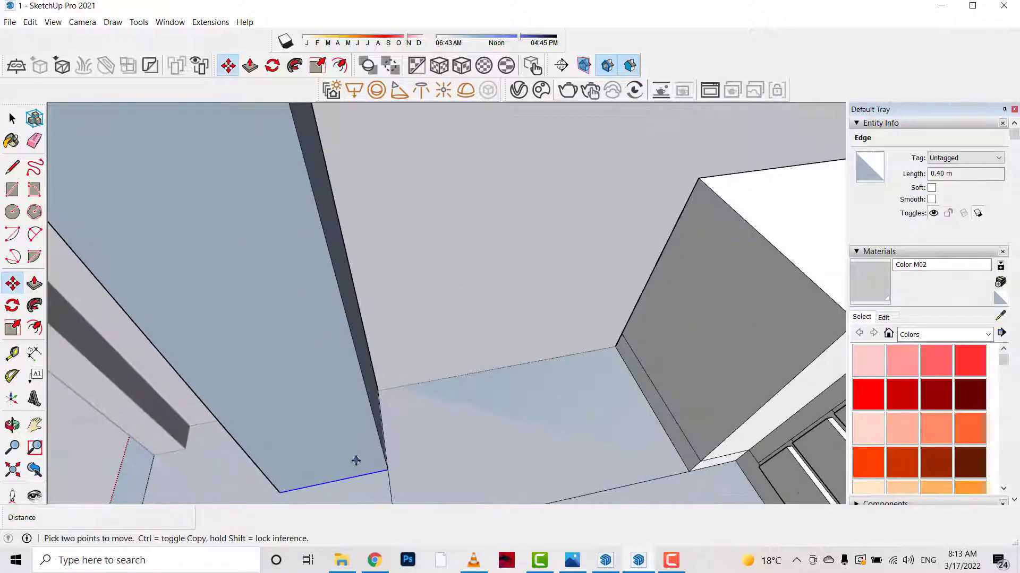
click(387, 470)
key(ctrl)
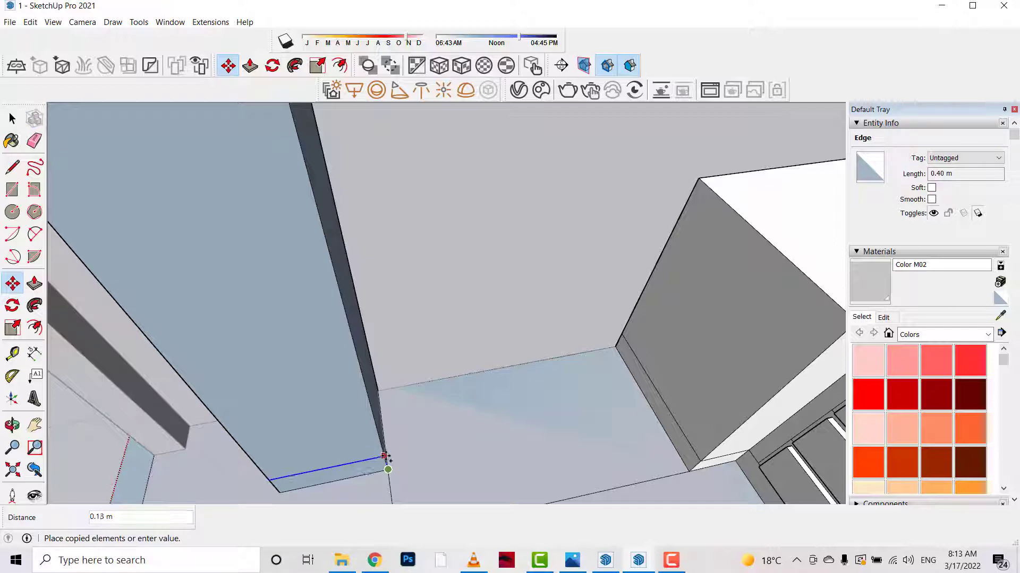
text(.1)
key(Return)
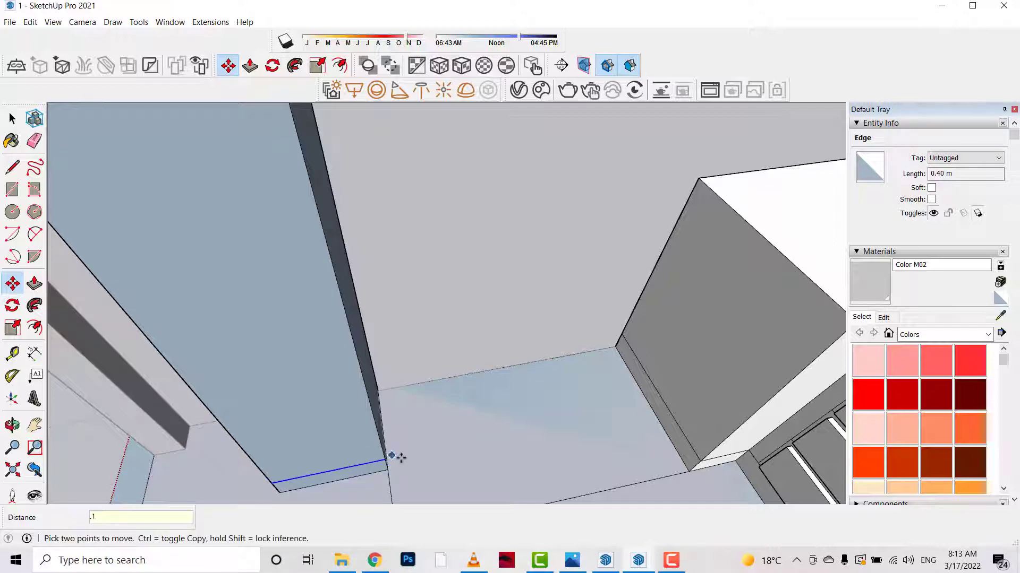
scroll(418, 468, down, 1)
- Offset an inner outline on the tall cabinet front and recess that panel 0.02 m
key(f)
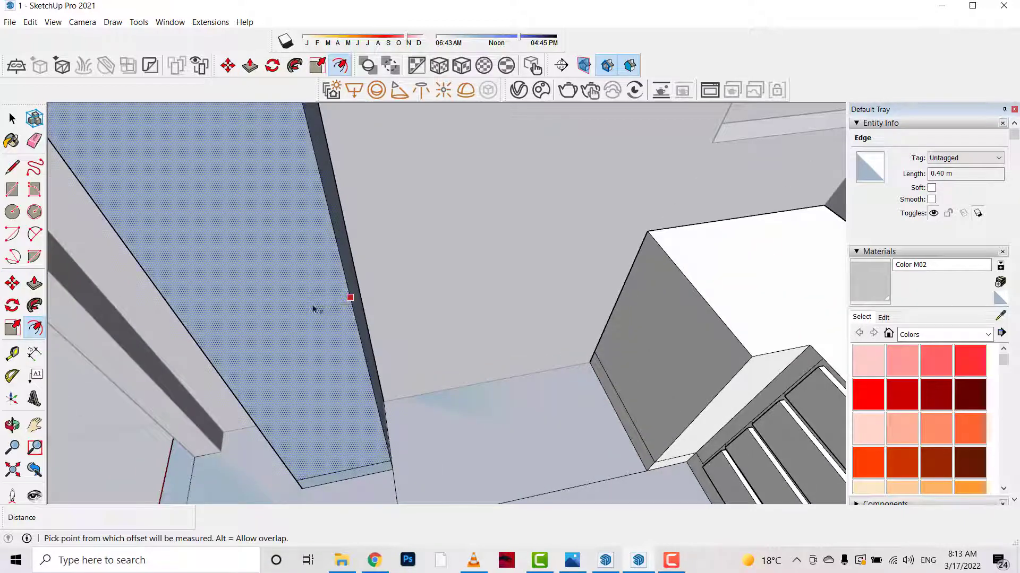
click(314, 307)
click(175, 310)
click(33, 284)
click(280, 287)
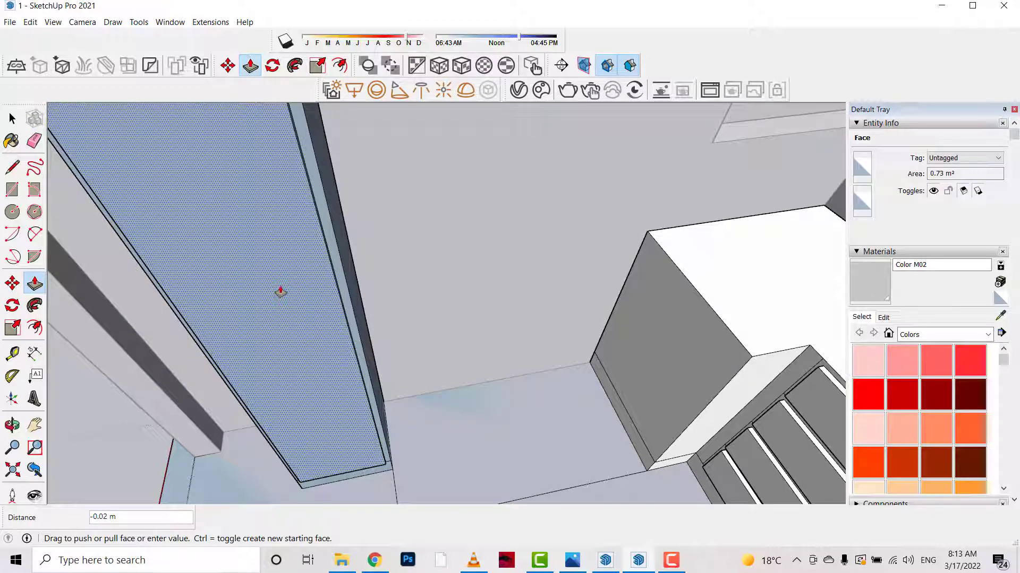
click(280, 291)
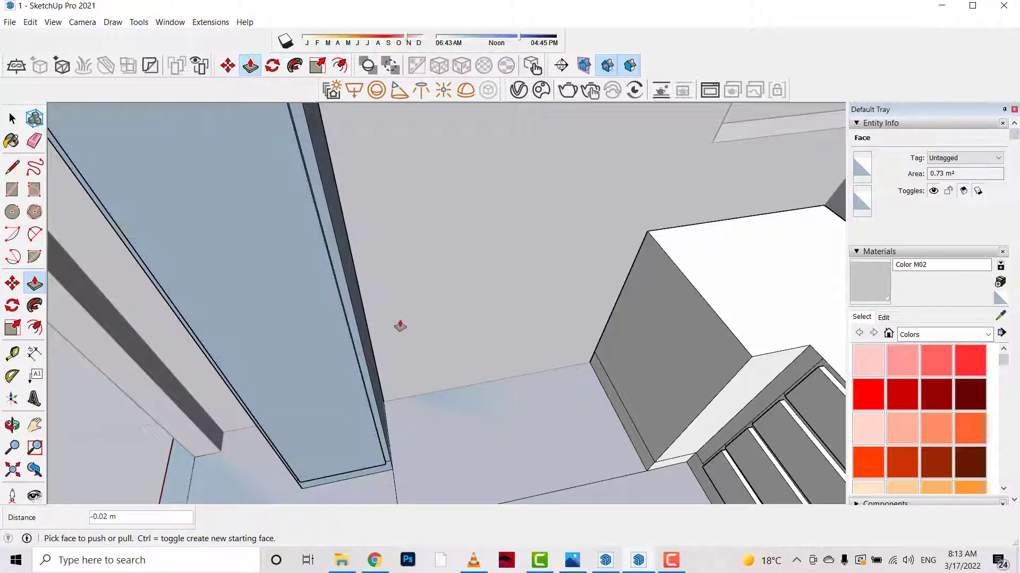
scroll(399, 325, up, 2)
scroll(540, 422, down, 4)
scroll(302, 303, down, 3)
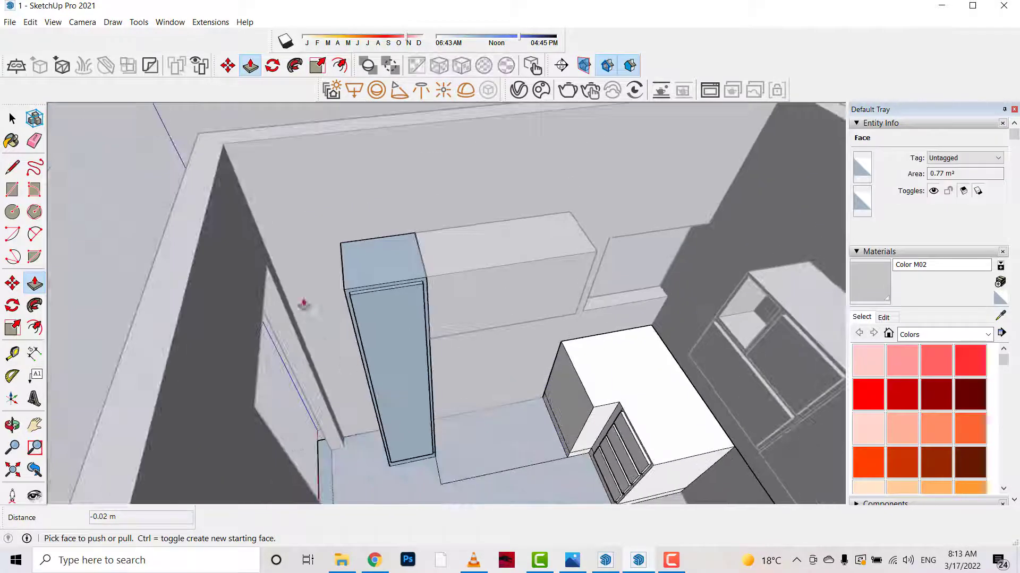
scroll(364, 318, up, 3)
scroll(387, 330, up, 5)
- Push/Pull the thin border strip back to zero depth
click(553, 301)
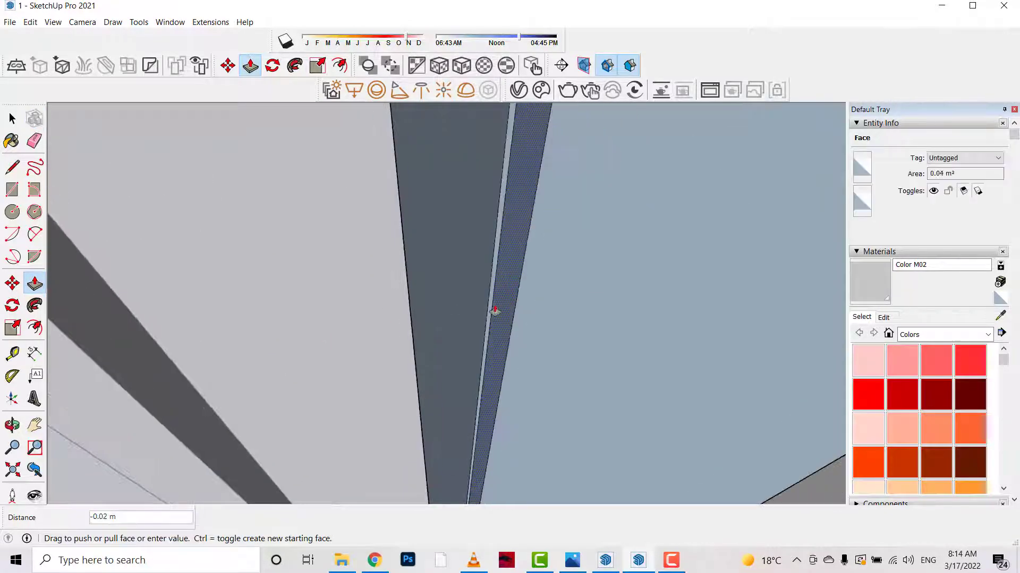
click(494, 312)
scroll(335, 342, down, 3)
scroll(307, 325, up, 4)
click(636, 326)
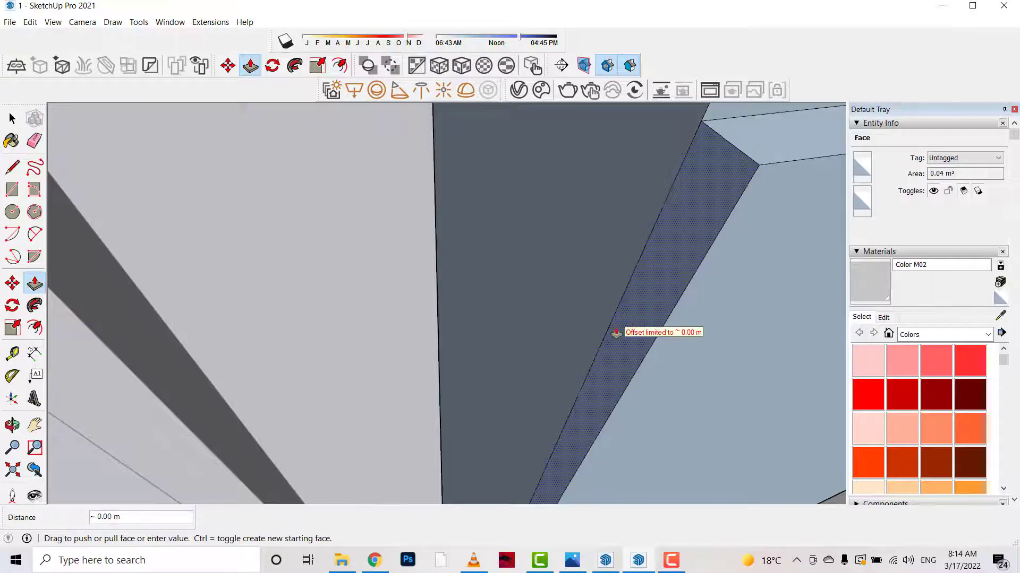
scroll(296, 292, down, 3)
scroll(424, 298, down, 2)
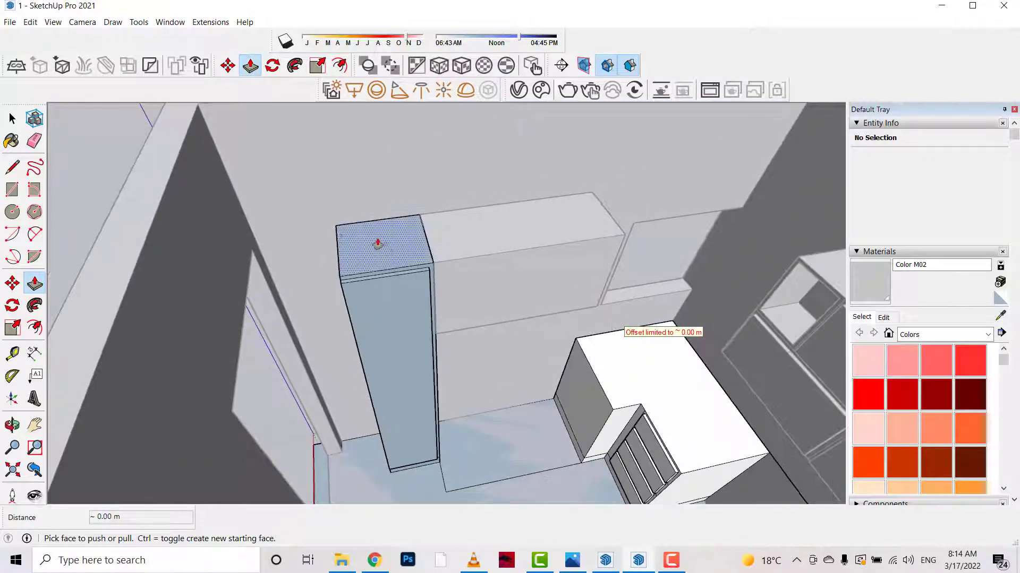
scroll(380, 242, down, 2)
click(12, 118)
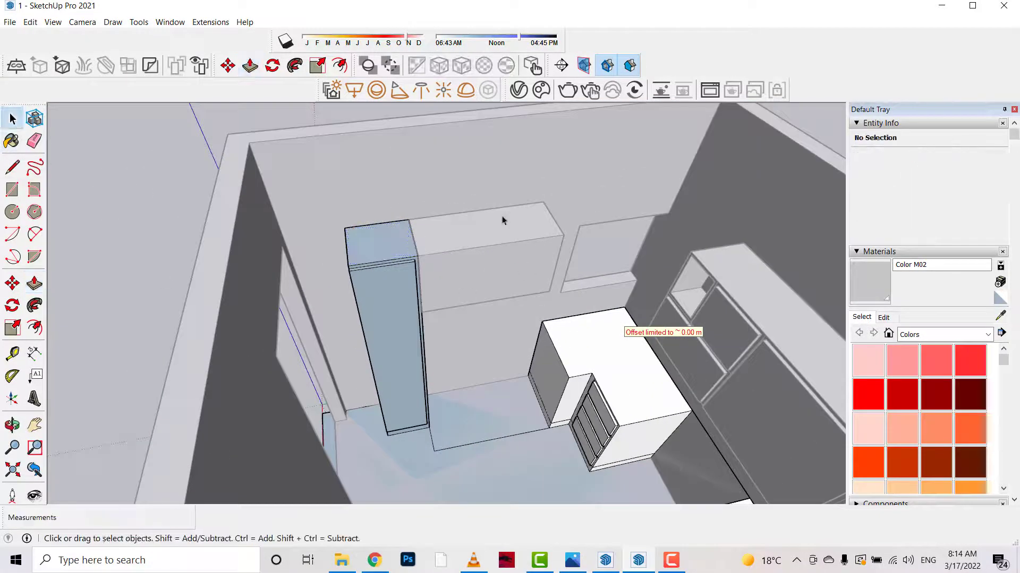
- Draw a line from the top midpoint splitting the upper cabinet front in two
scroll(541, 249, up, 1)
click(542, 249)
scroll(553, 255, up, 3)
scroll(570, 264, up, 2)
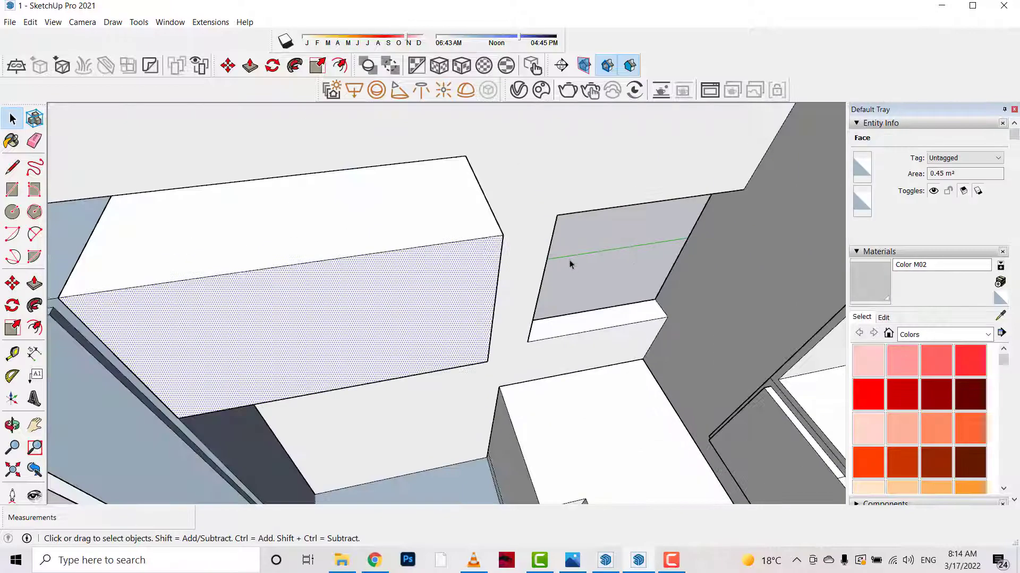
click(13, 167)
click(297, 264)
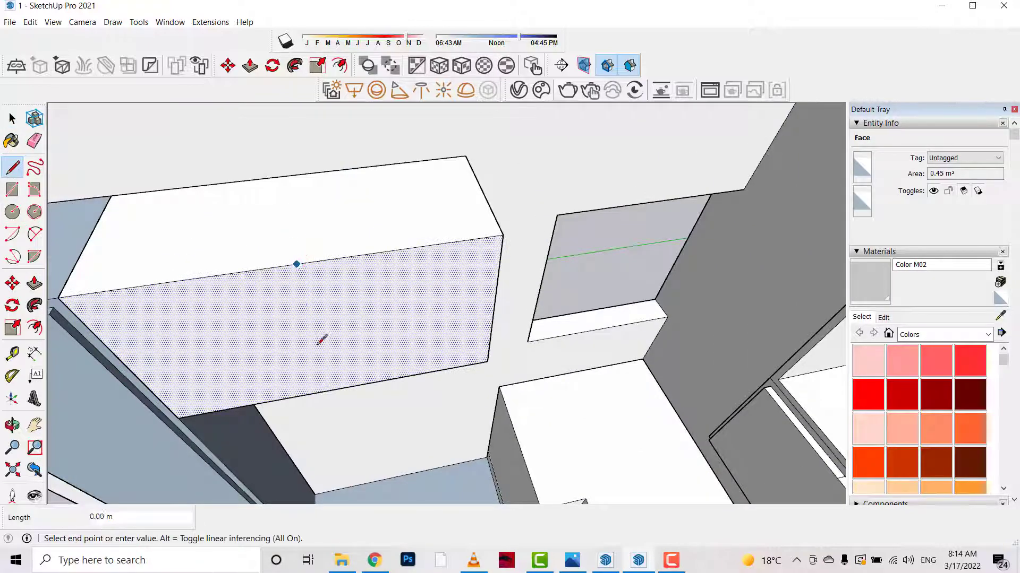
click(339, 387)
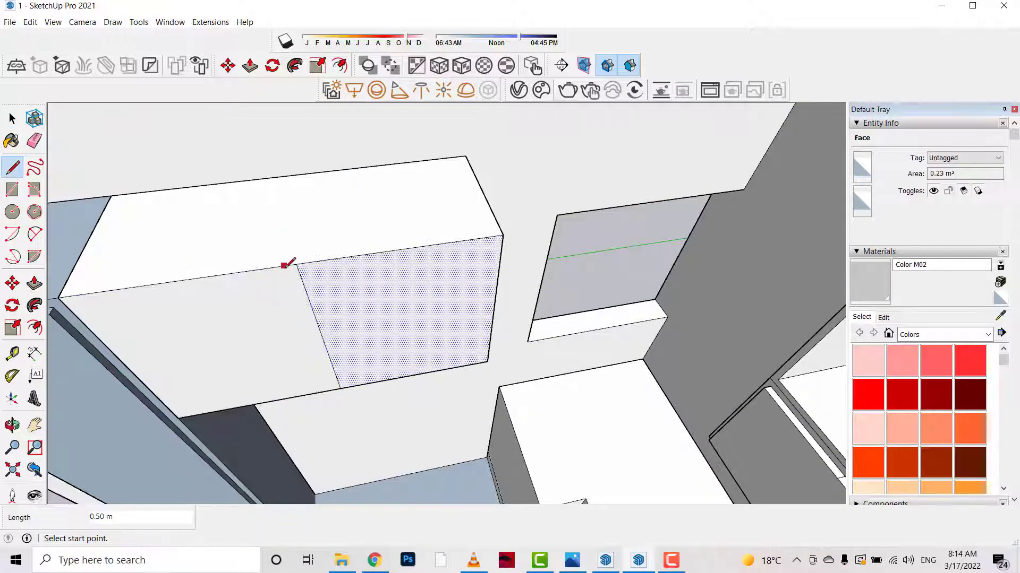
scroll(287, 264, up, 2)
- Copy the dividing edge 0.01 m over to make a gap between the doors
key(space)
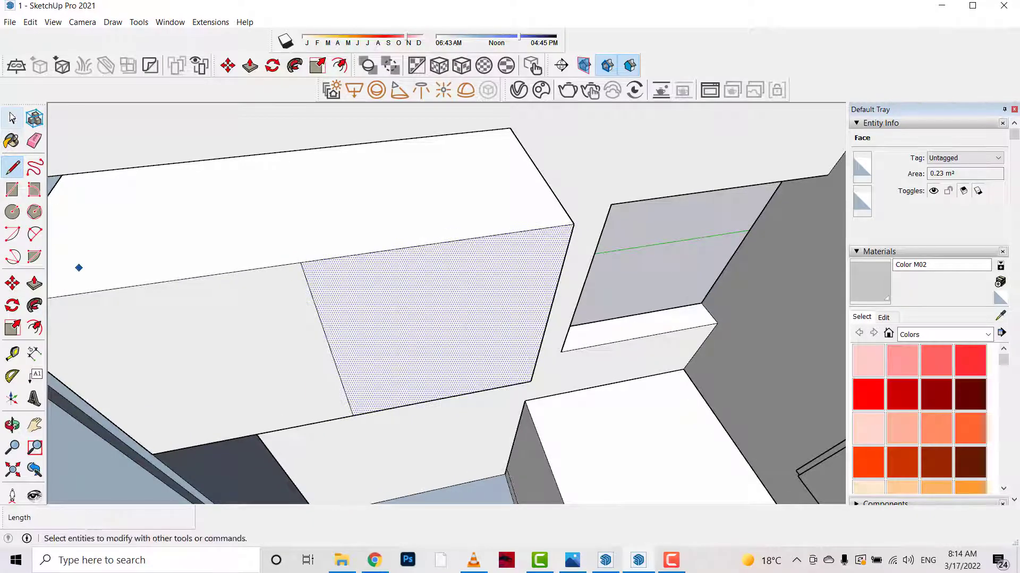
scroll(276, 286, up, 1)
click(316, 271)
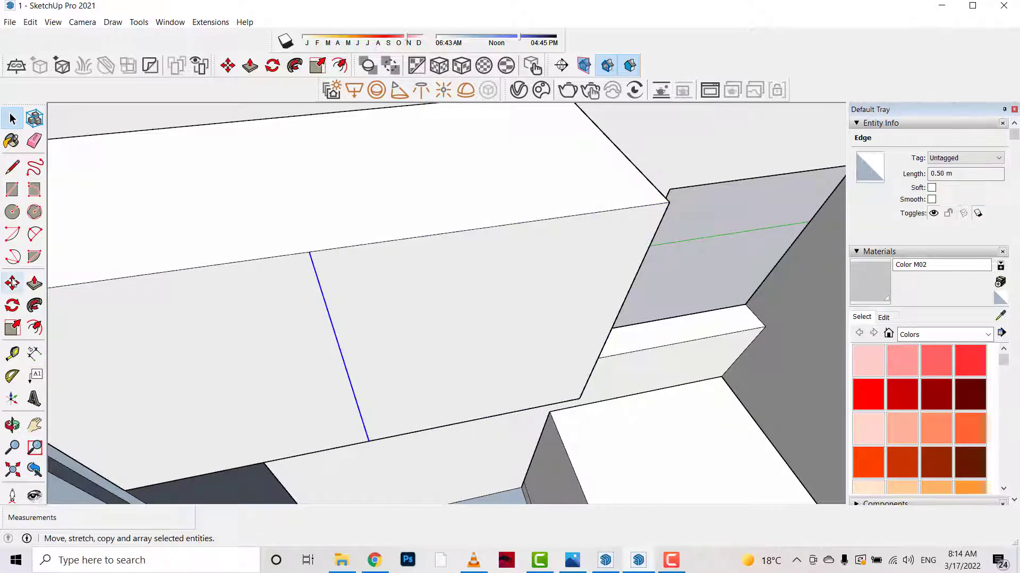
key(m)
key(ctrl)
click(307, 253)
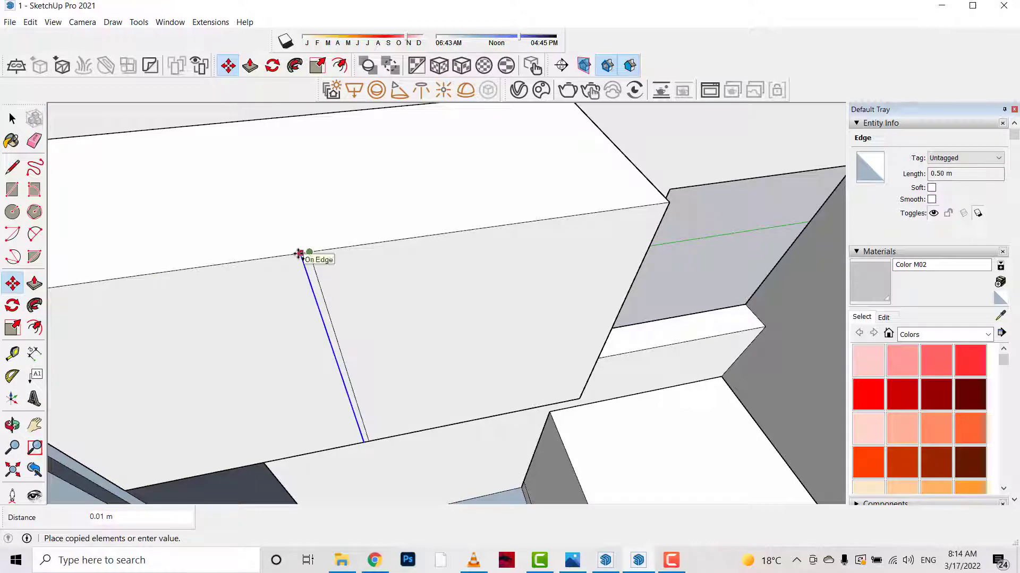
click(299, 254)
click(34, 284)
click(308, 271)
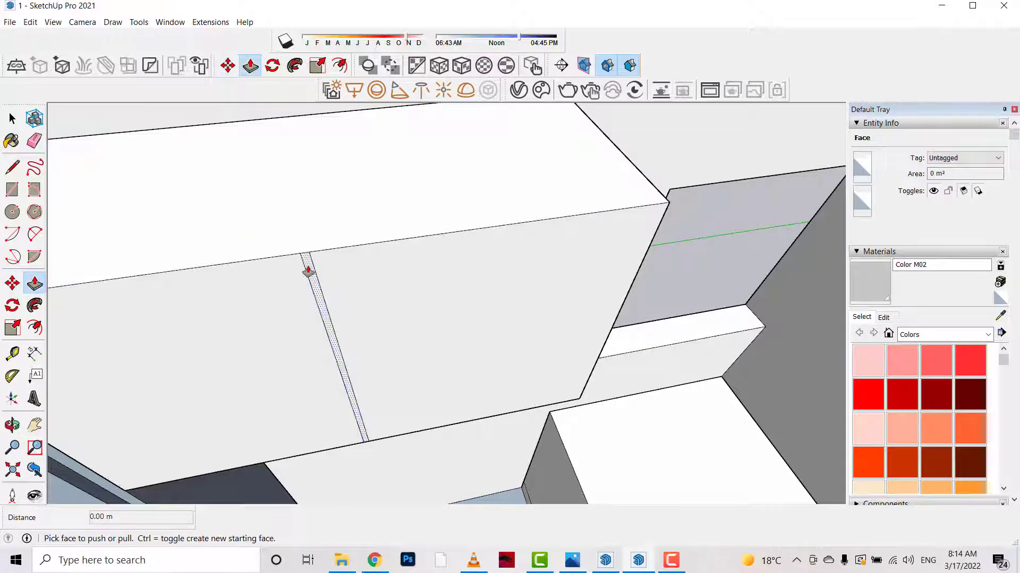
- Offset thin inner outlines on both the left and right doors
click(34, 328)
drag(317, 303, 274, 316)
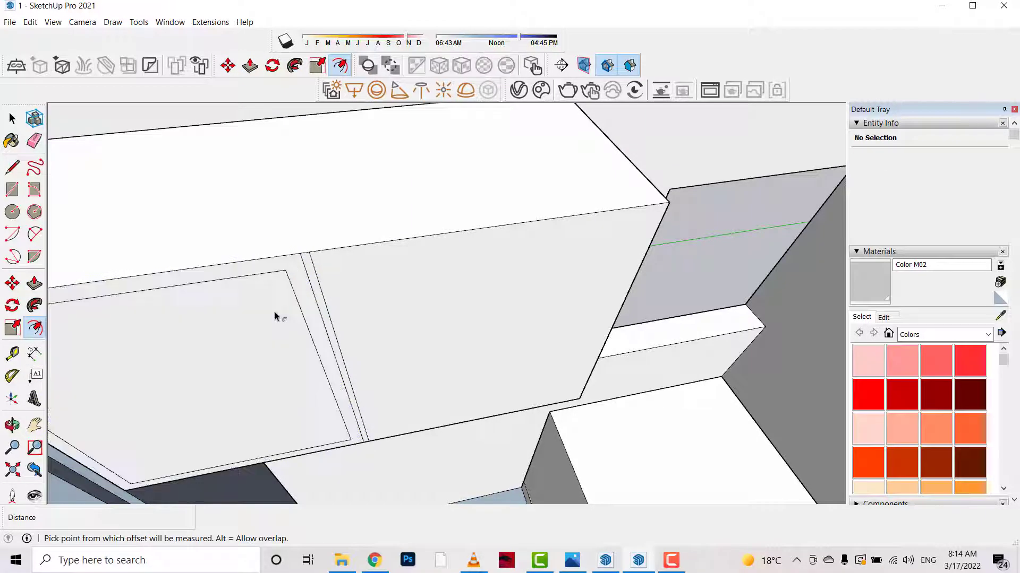
key(ctrl+z)
key(ctrl+z)
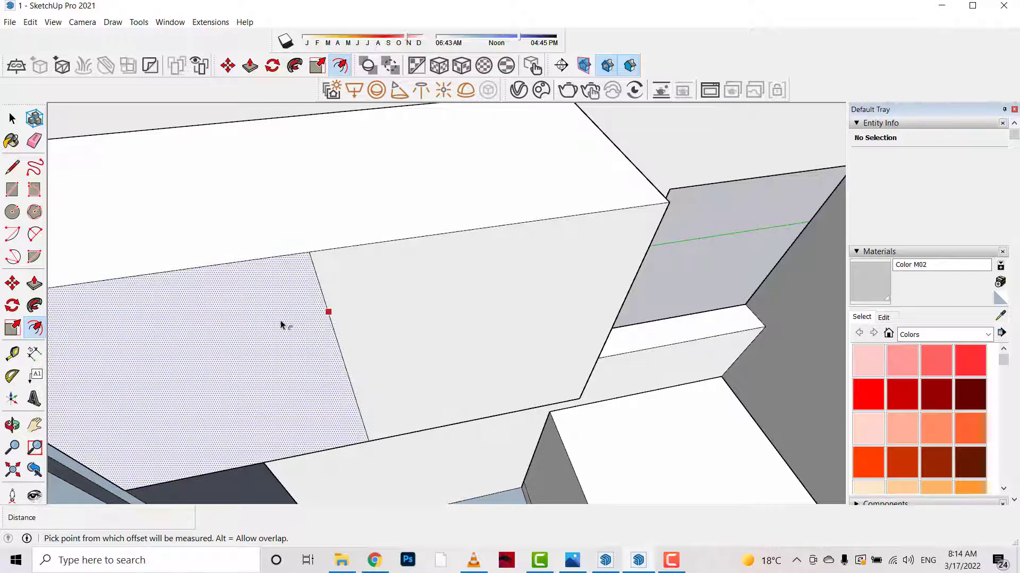
drag(269, 317, 314, 273)
double_click(464, 267)
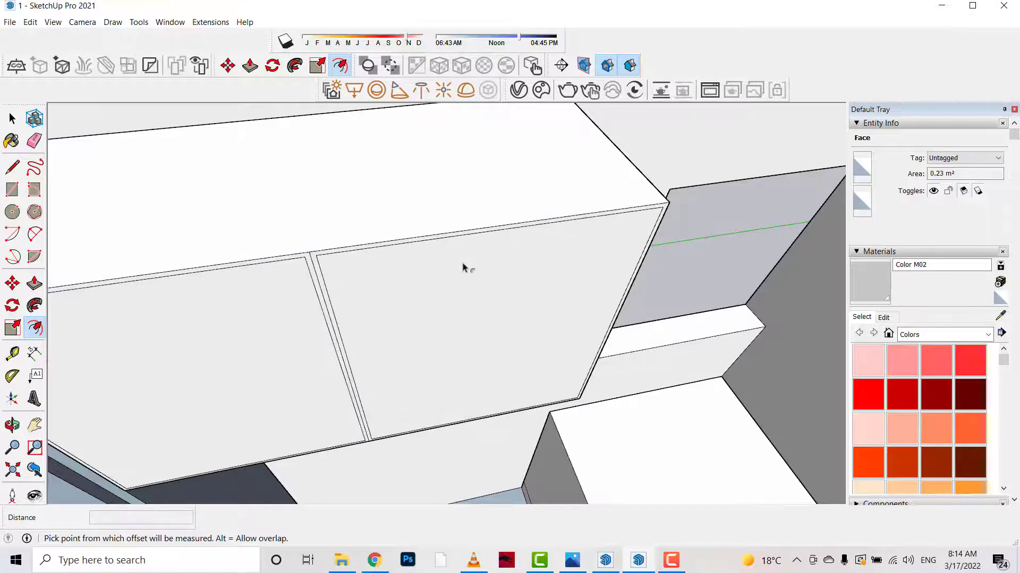
- Push/Pull both door panels 0.01 m
click(34, 283)
key(space)
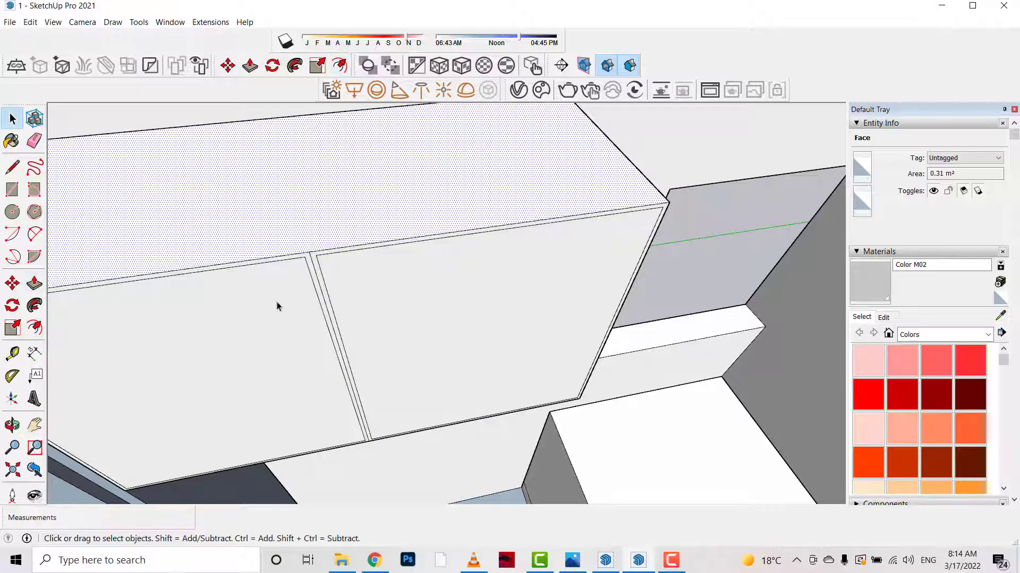
click(277, 306)
click(34, 283)
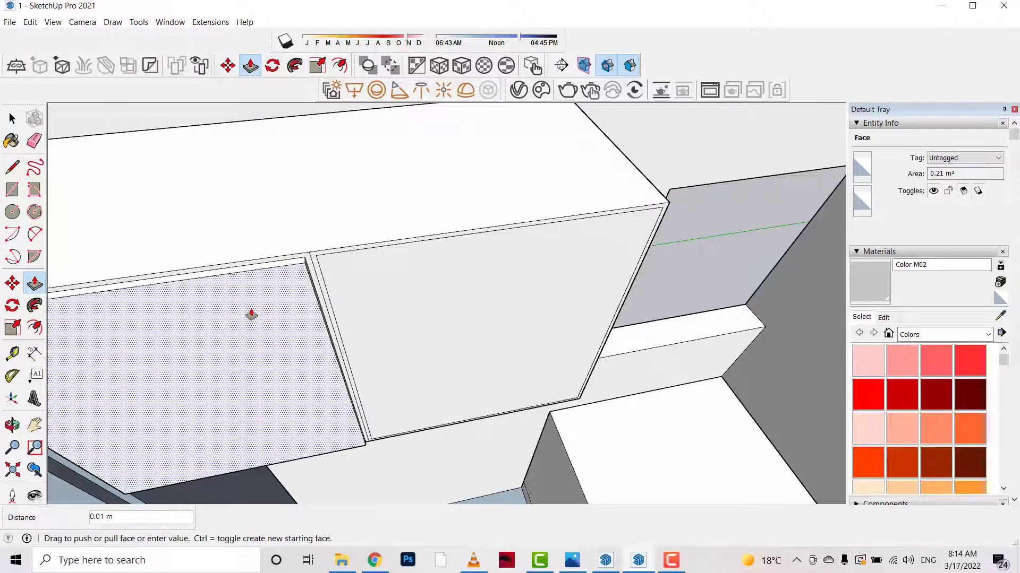
double_click(424, 273)
double_click(308, 295)
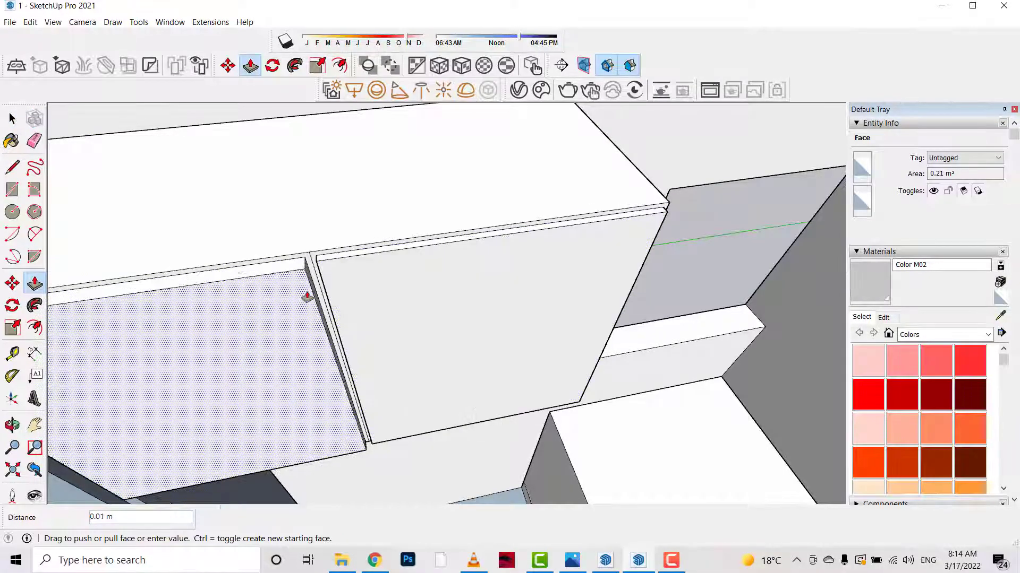
scroll(326, 337, down, 3)
- Orbit out to an overhead view of the room and select the floating range hood
scroll(325, 336, down, 2)
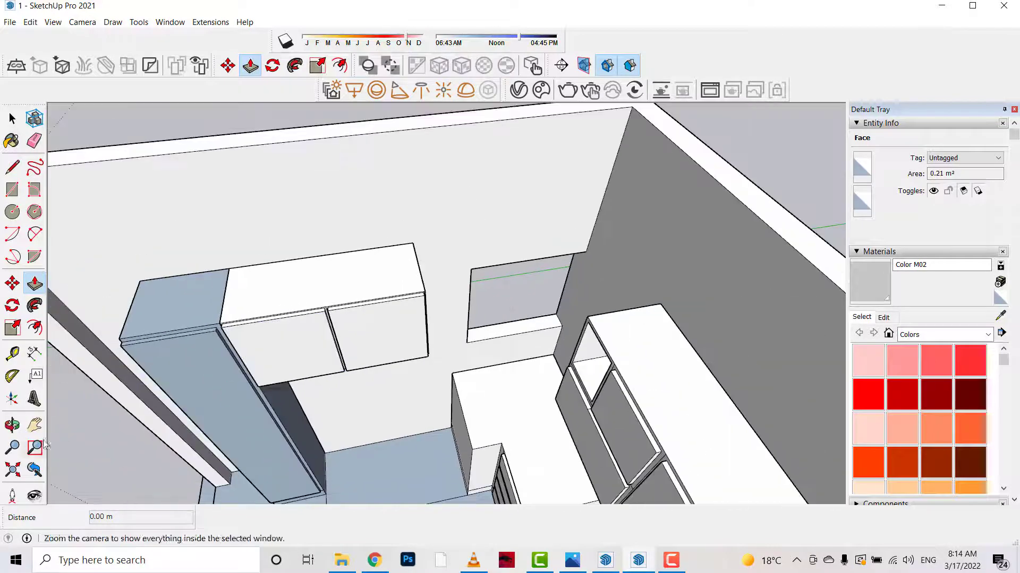
click(13, 425)
scroll(419, 383, down, 5)
scroll(398, 380, down, 3)
scroll(381, 377, down, 2)
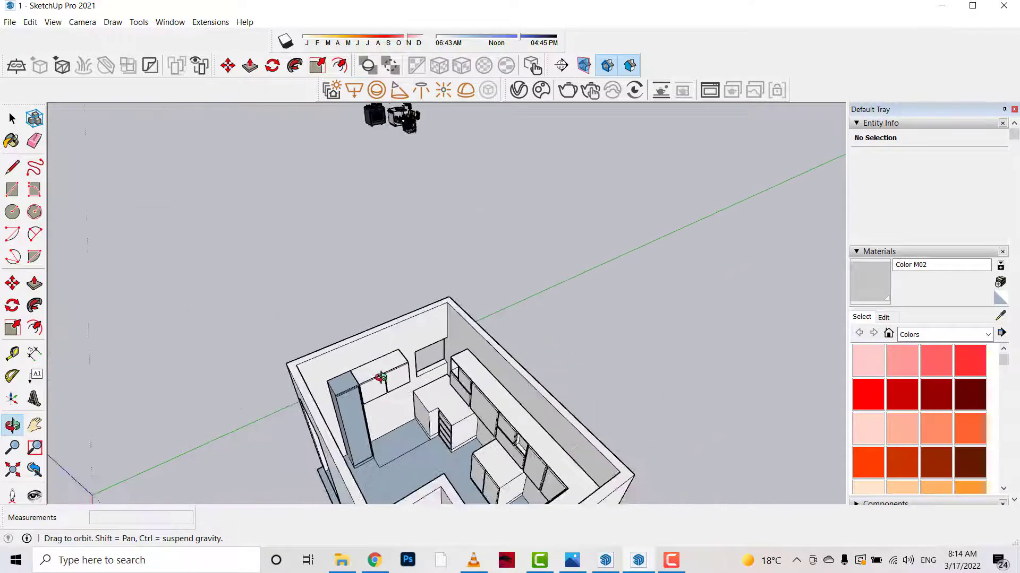
drag(380, 377, 381, 340)
key(space)
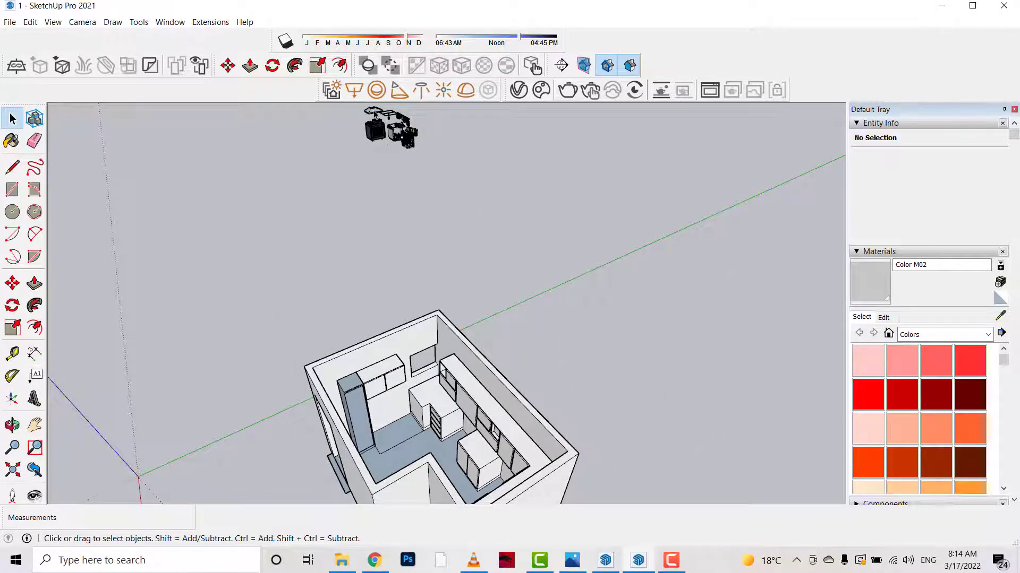
click(375, 114)
click(12, 283)
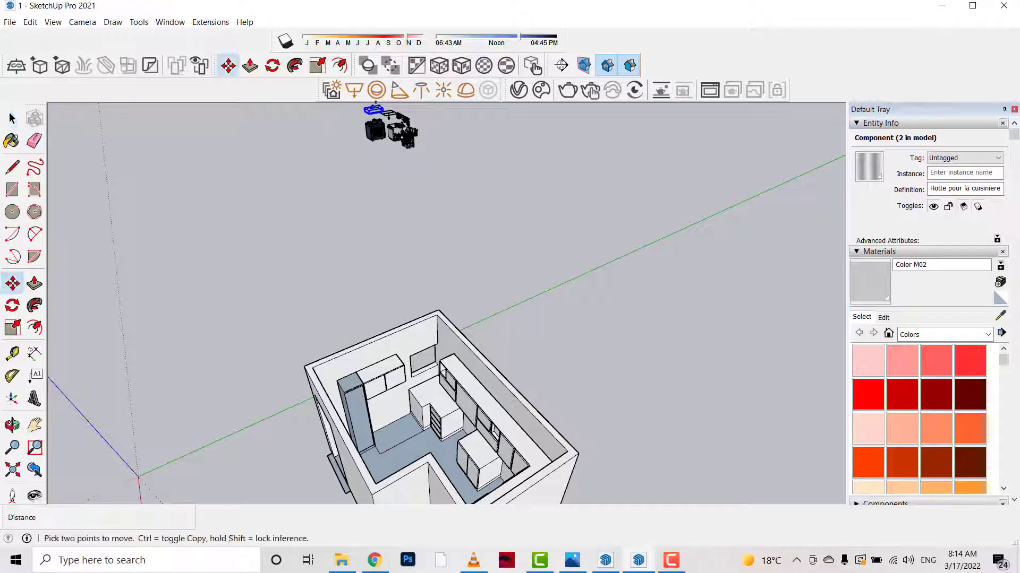
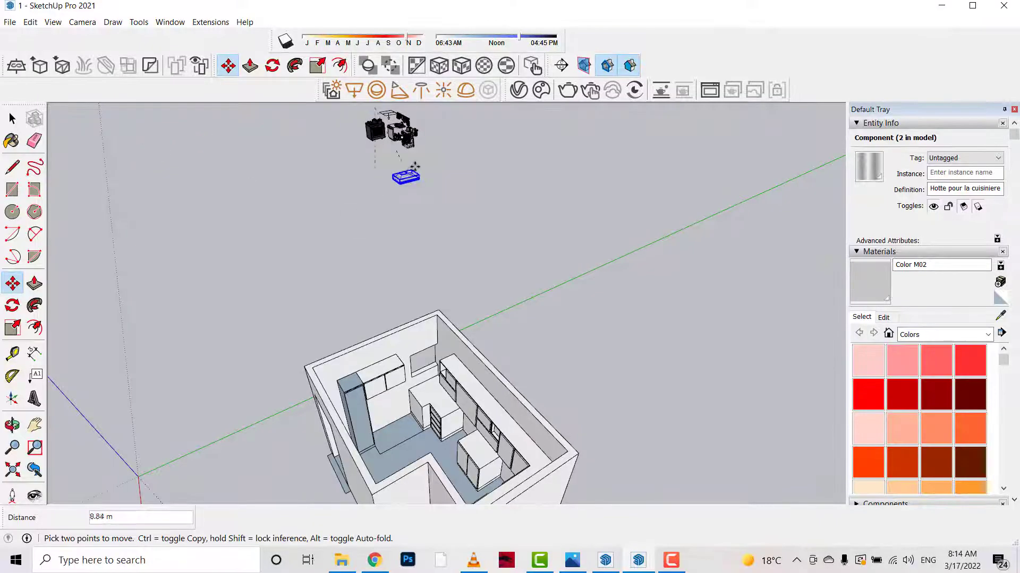
- Lower the range hood into the kitchen, setting it beneath the upper wall cabinets
click(417, 284)
scroll(412, 281, up, 1)
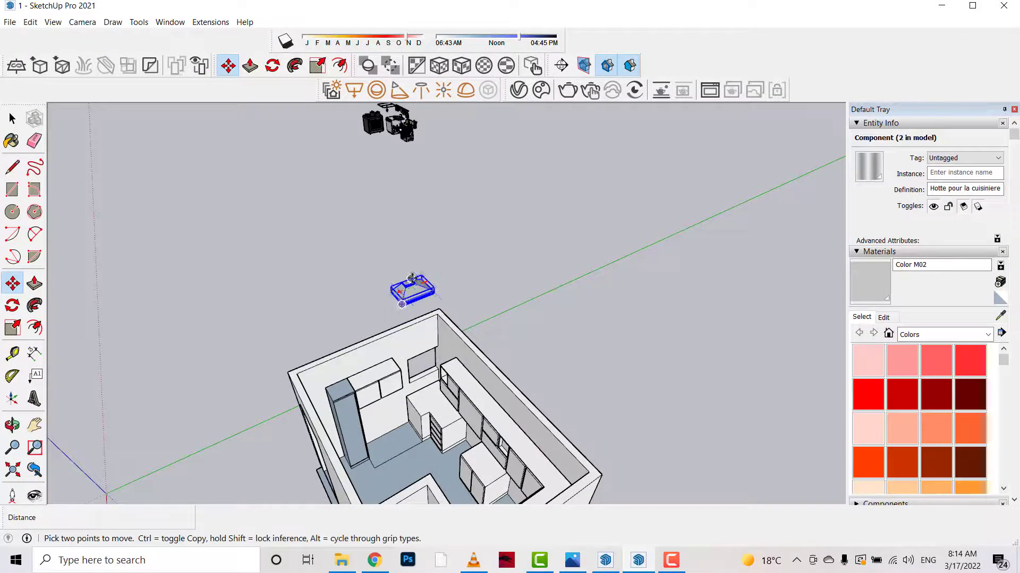
click(413, 283)
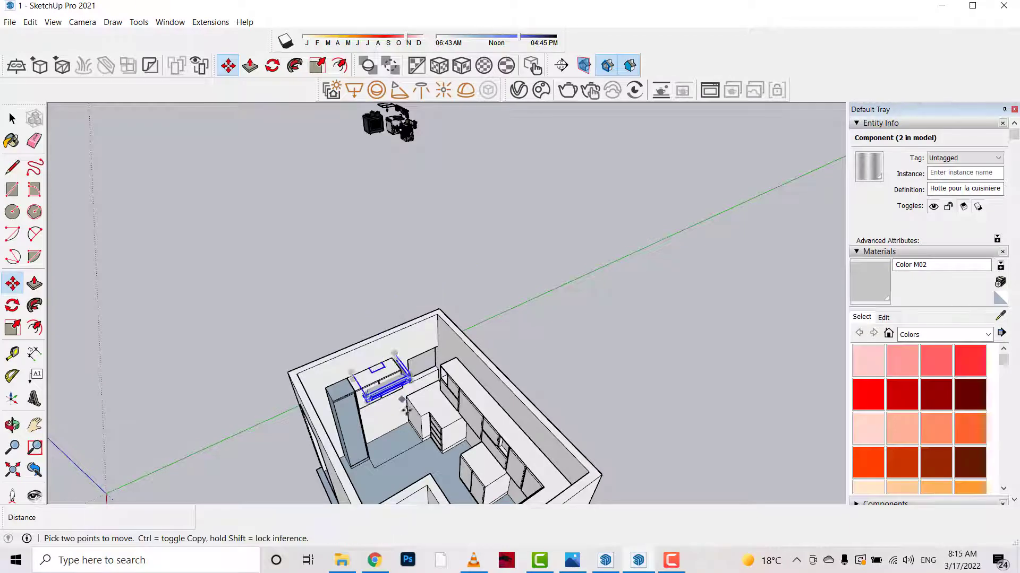
scroll(382, 391, up, 3)
scroll(383, 392, up, 3)
click(437, 139)
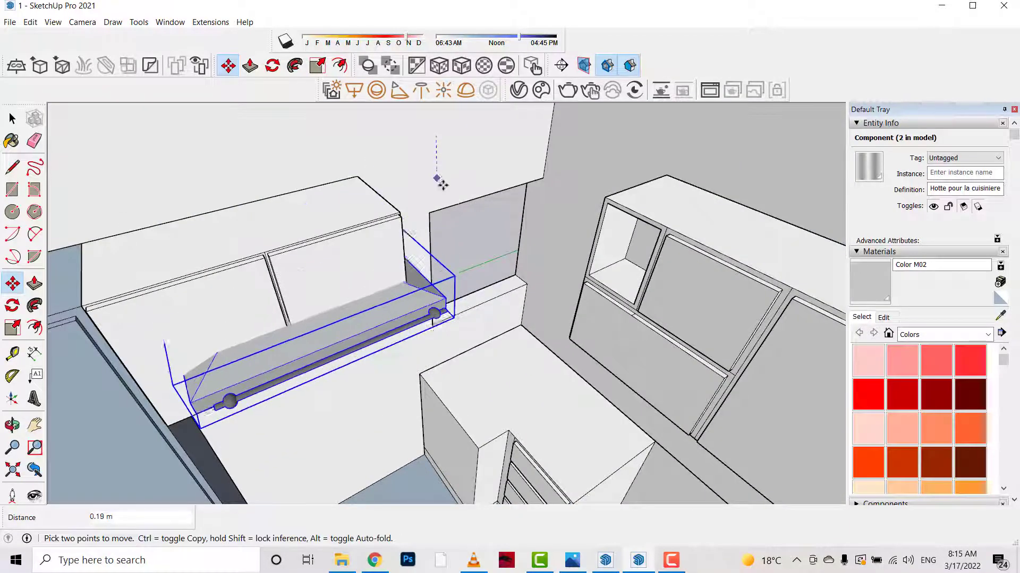
click(446, 181)
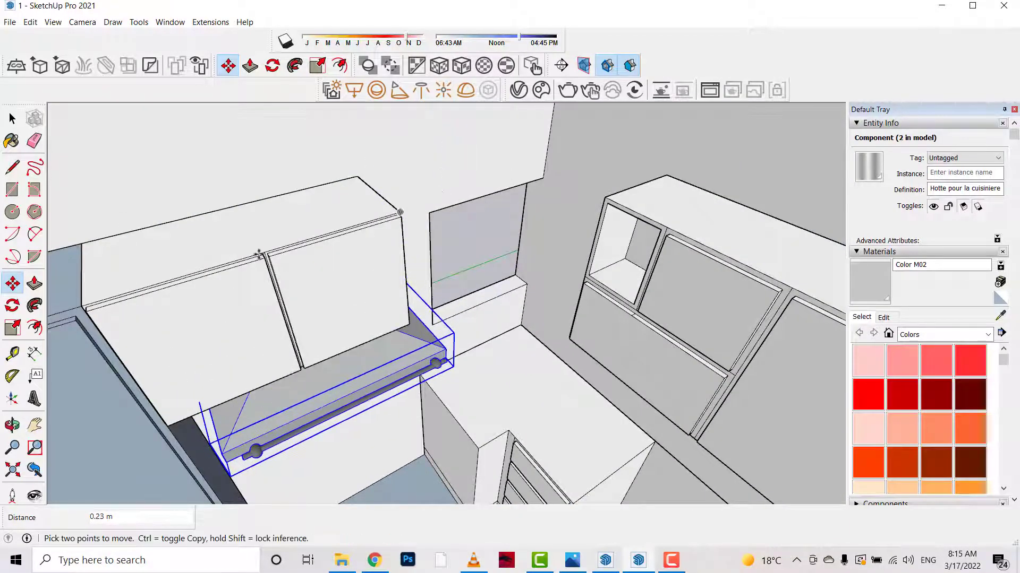
- Push the hood up against the cabinets' underside and shift it slightly left
click(12, 425)
mouse_move(286, 371)
mouse_down()
mouse_move(242, 294)
mouse_move(257, 309)
mouse_move(260, 249)
mouse_up()
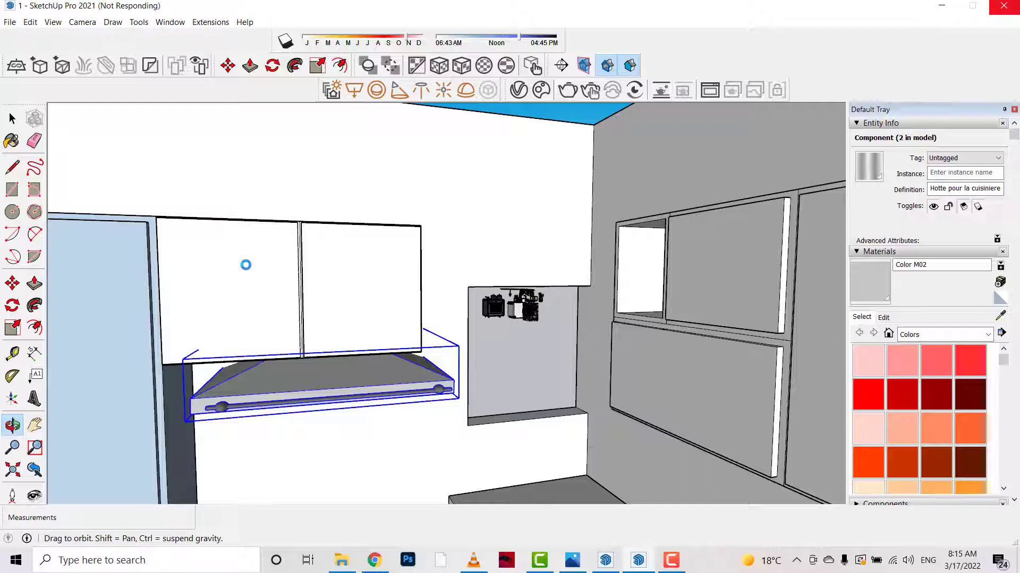
drag(245, 264, 277, 255)
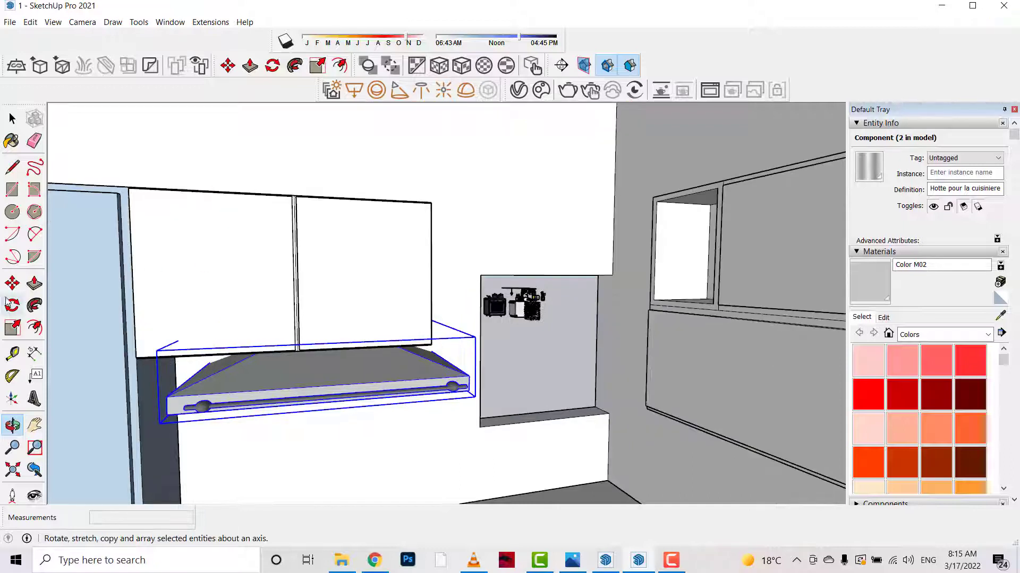
click(12, 283)
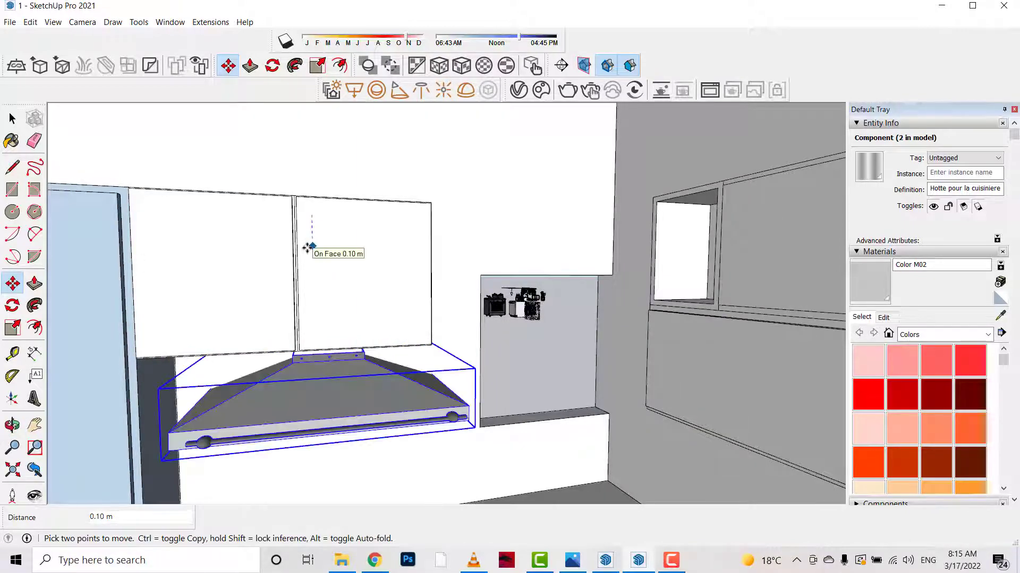
click(308, 248)
click(179, 432)
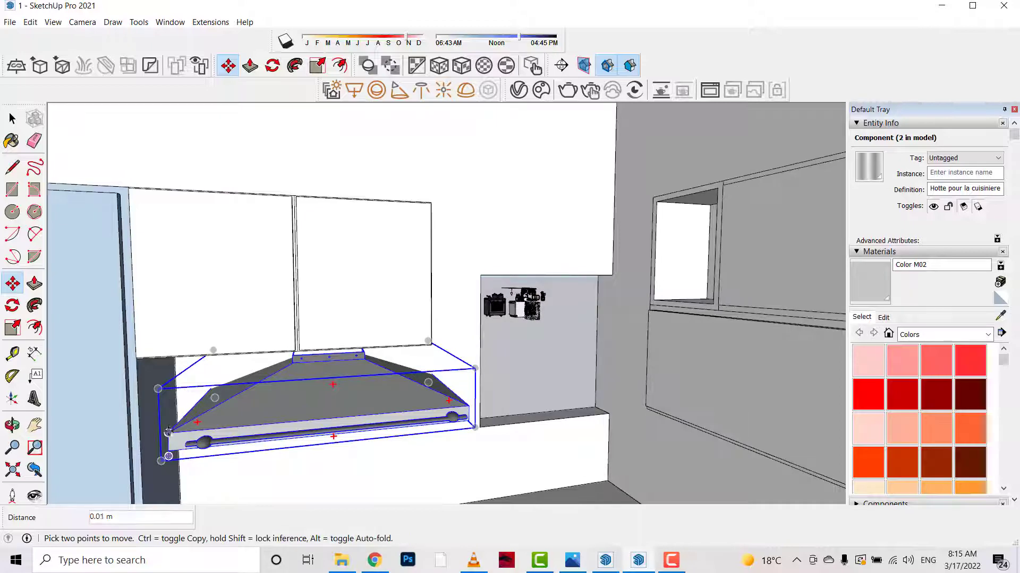
click(142, 435)
- Nudge the hood flush with the wall cabinet's edge
click(10, 425)
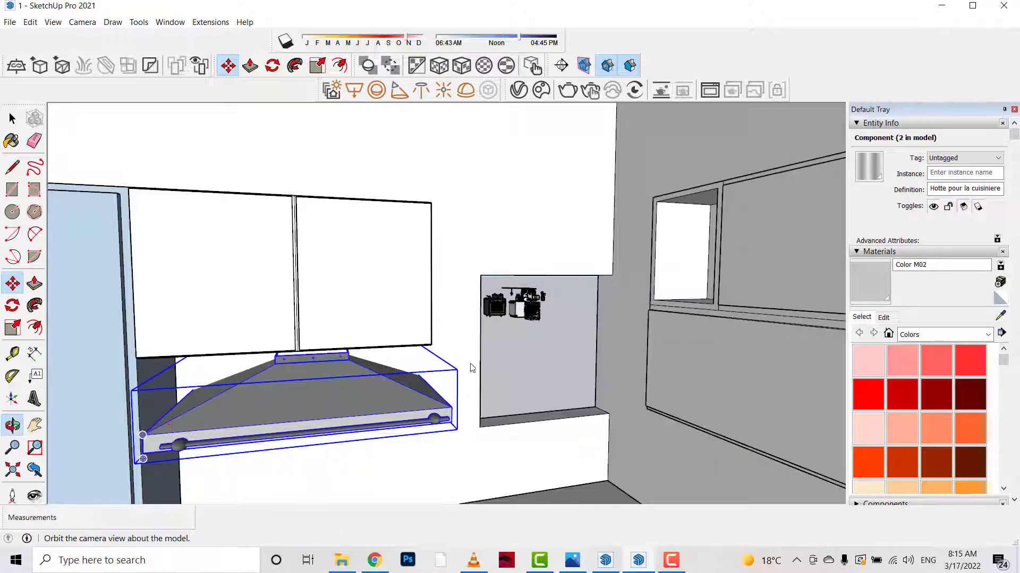
mouse_move(471, 364)
mouse_down()
mouse_move(435, 318)
mouse_move(371, 390)
mouse_move(420, 409)
mouse_move(478, 353)
mouse_move(366, 406)
mouse_up()
key(m)
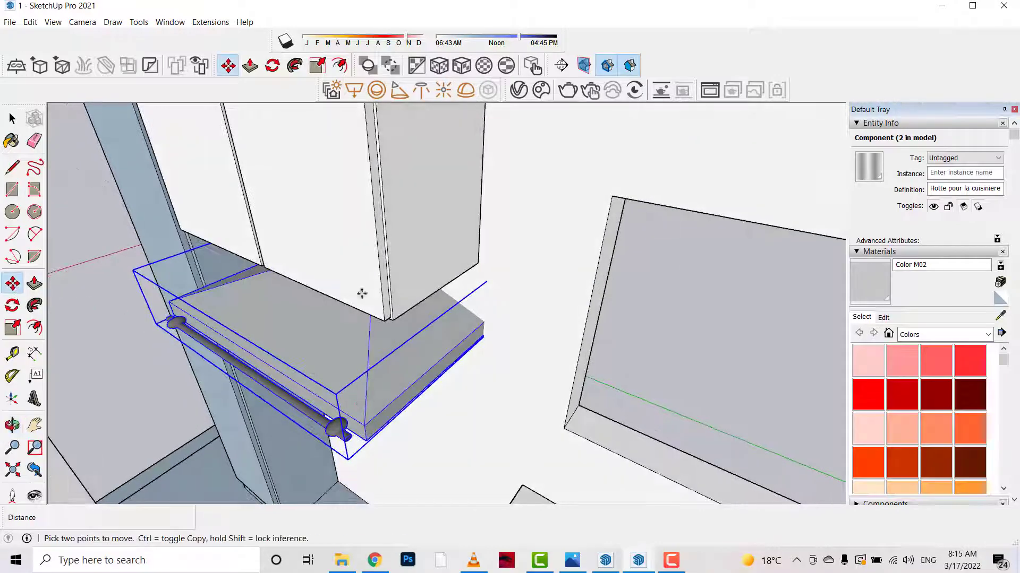
scroll(456, 284, up, 2)
scroll(437, 269, up, 1)
scroll(466, 300, up, 1)
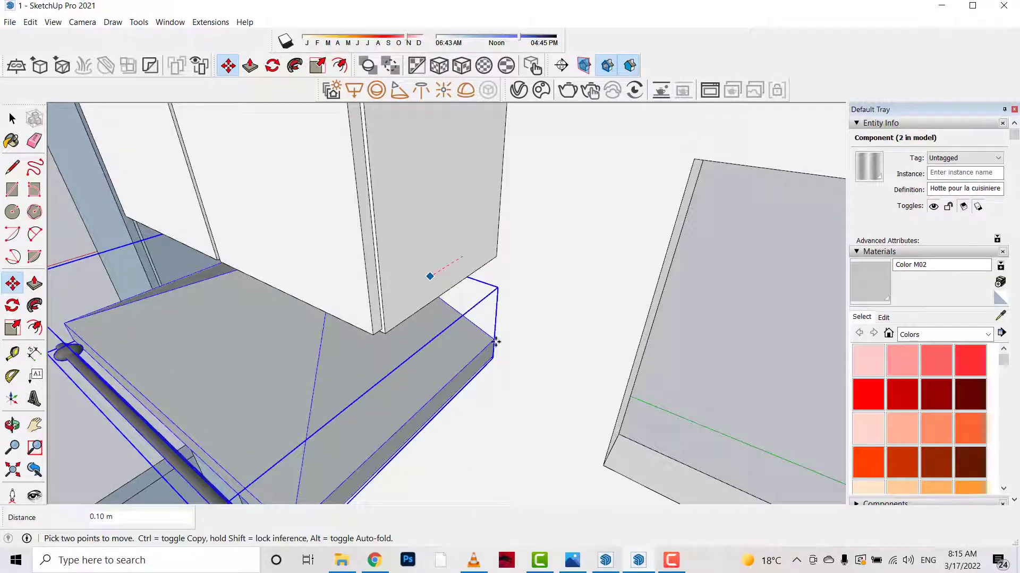
click(503, 330)
- Give the hood a final corner nudge and review its position from above
click(12, 425)
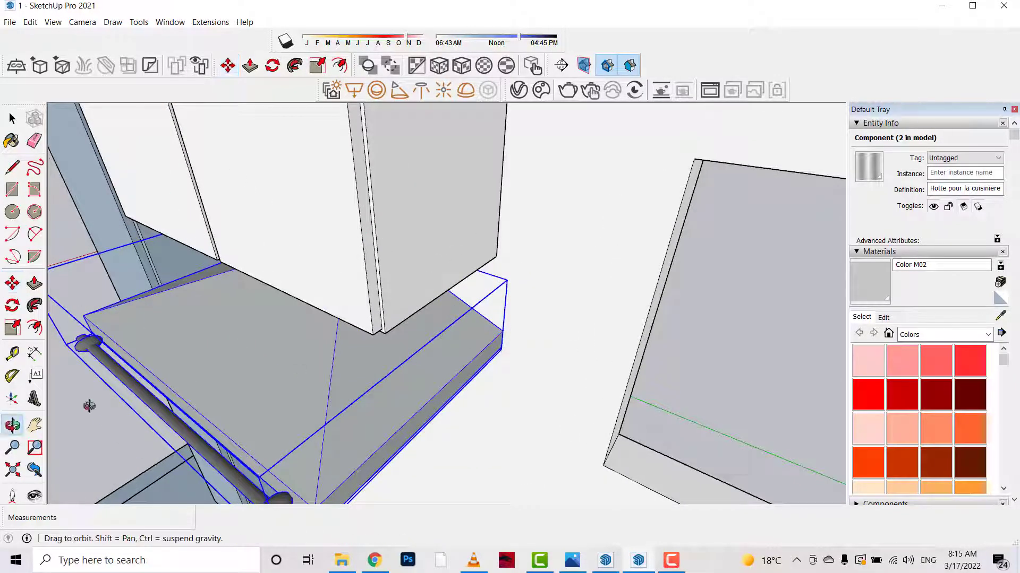
mouse_move(91, 405)
mouse_down()
mouse_move(509, 189)
mouse_move(498, 247)
mouse_up()
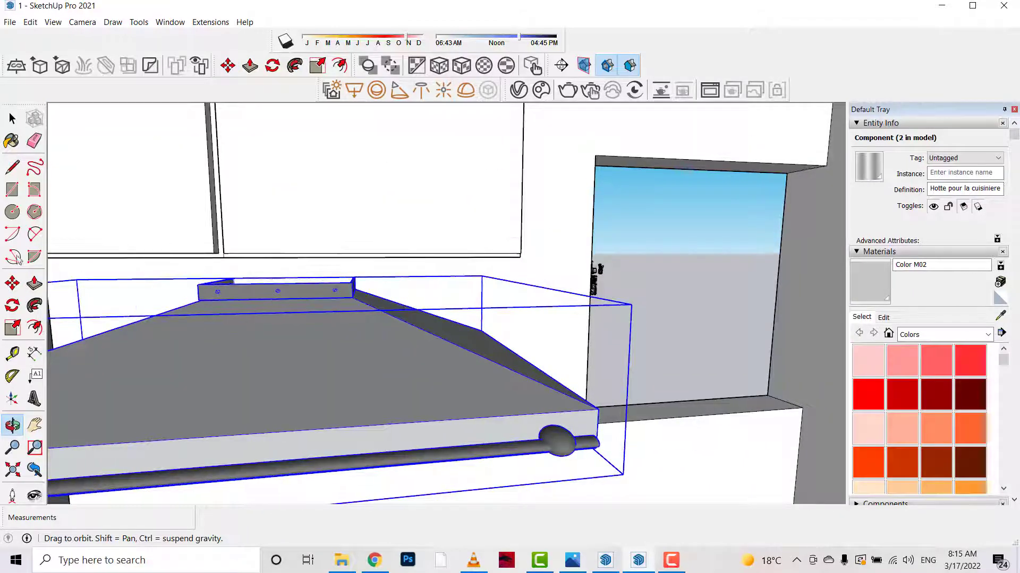
click(12, 283)
click(368, 236)
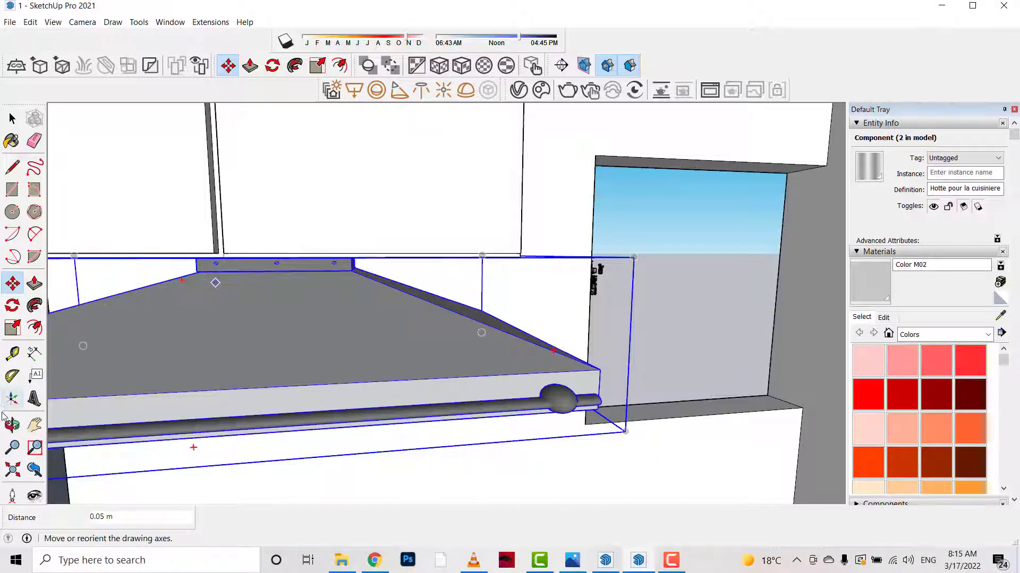
mouse_move(364, 201)
middle_down()
mouse_move(138, 306)
mouse_move(619, 365)
mouse_move(578, 364)
mouse_move(802, 444)
mouse_move(649, 346)
mouse_move(588, 404)
middle_up()
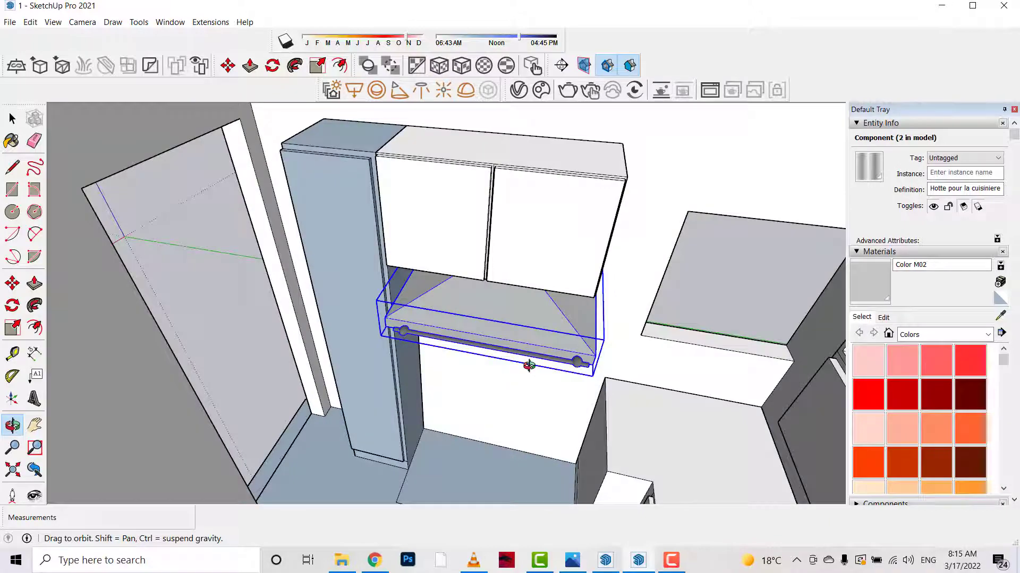
scroll(463, 330, down, 3)
scroll(474, 330, down, 3)
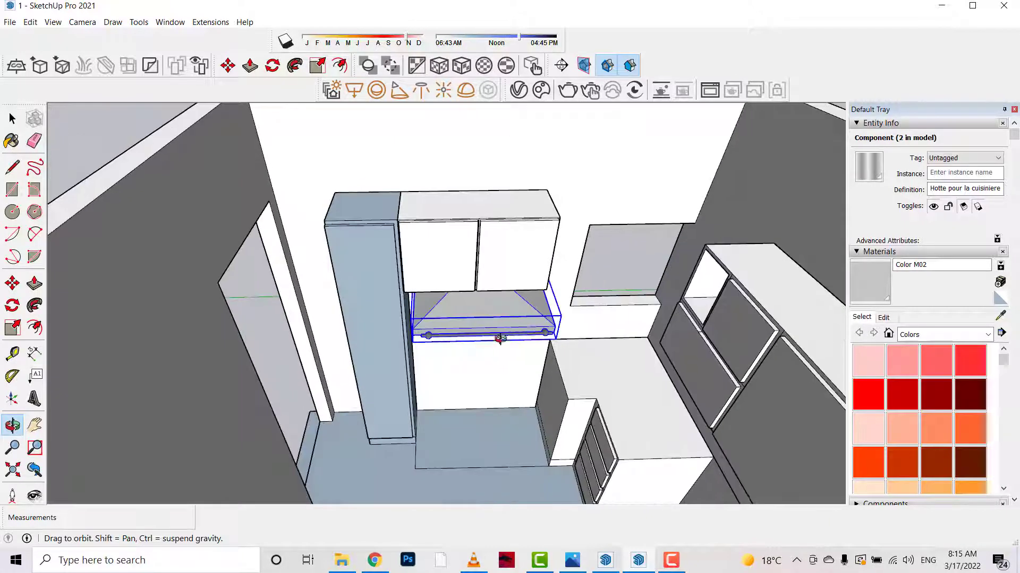
scroll(500, 337, down, 5)
scroll(468, 387, down, 2)
middle_drag(572, 378, 3, 137)
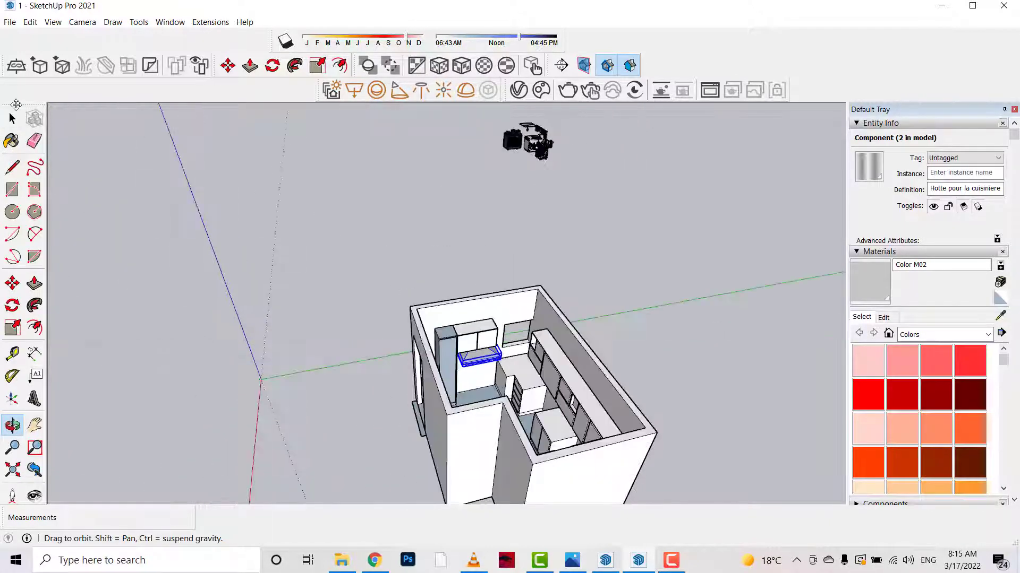
- Bring the floating stove down onto the floor beneath the range hood
click(511, 142)
key(m)
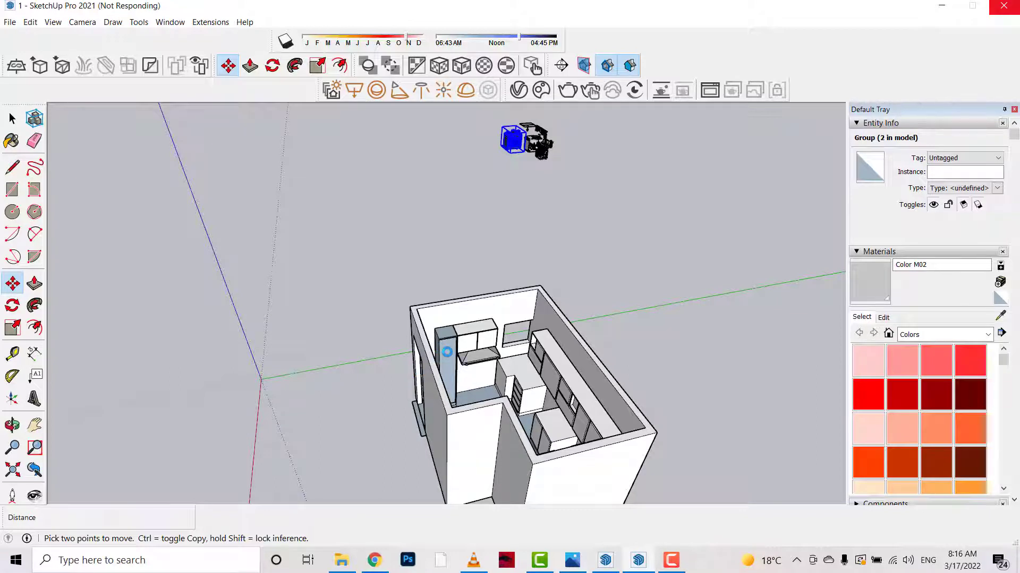
click(480, 402)
scroll(480, 401, up, 3)
scroll(664, 417, up, 3)
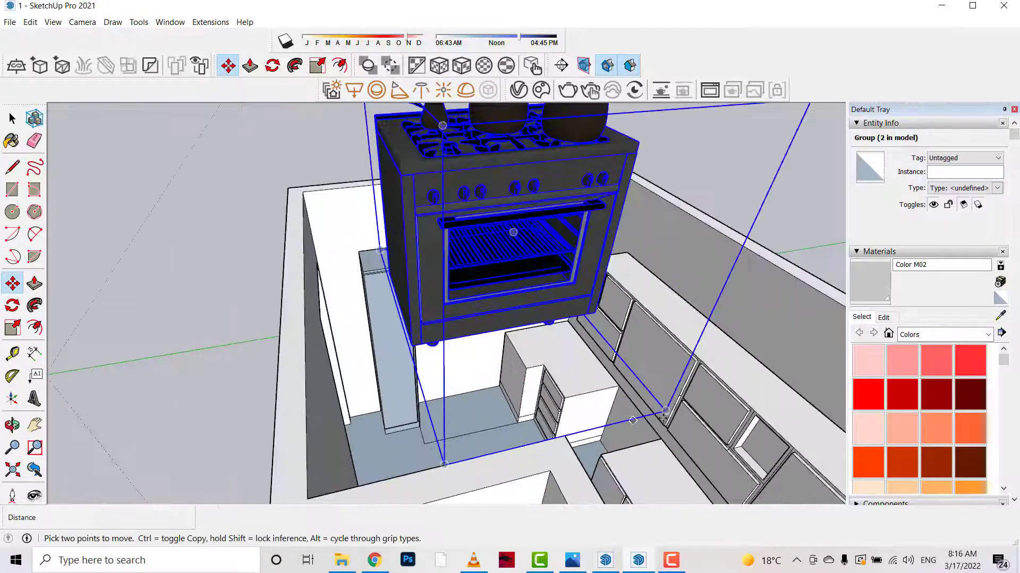
click(382, 264)
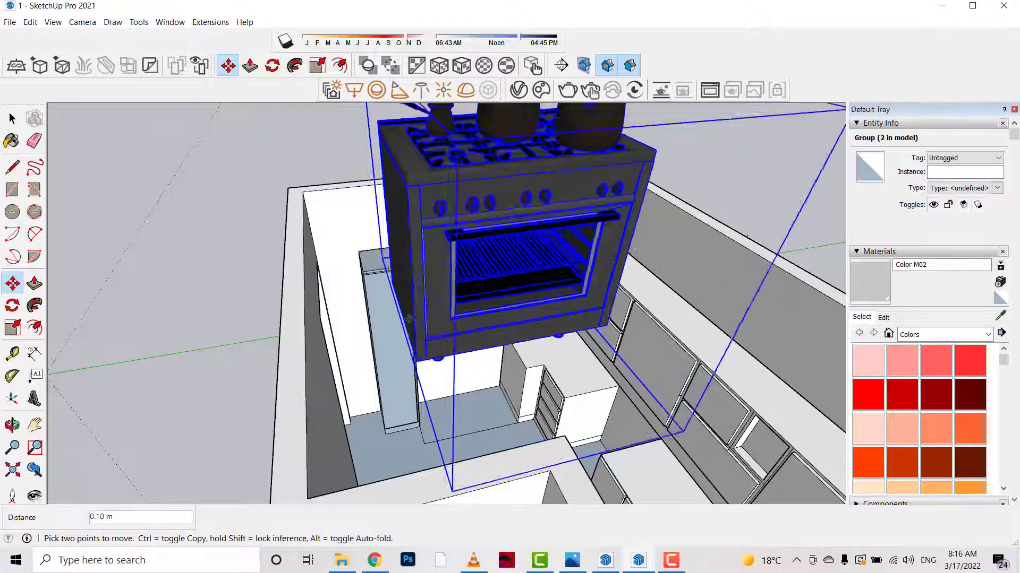
click(431, 423)
- Shift the stove into an adjusted spot below the hood
scroll(431, 423, up, 3)
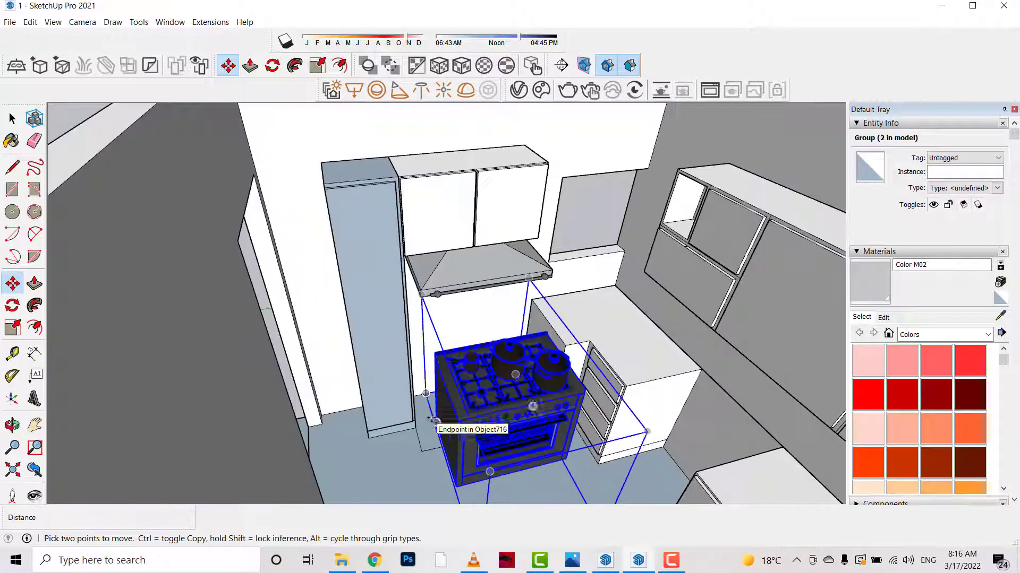
scroll(431, 423, up, 3)
click(436, 430)
click(413, 391)
scroll(216, 368, down, 2)
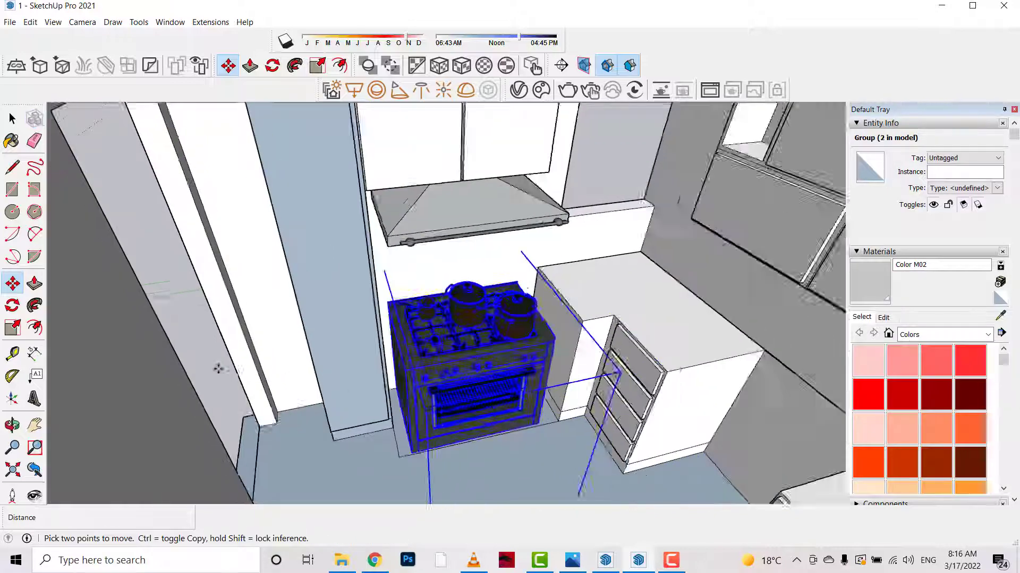
scroll(312, 376, down, 3)
scroll(519, 353, up, 5)
scroll(410, 290, up, 2)
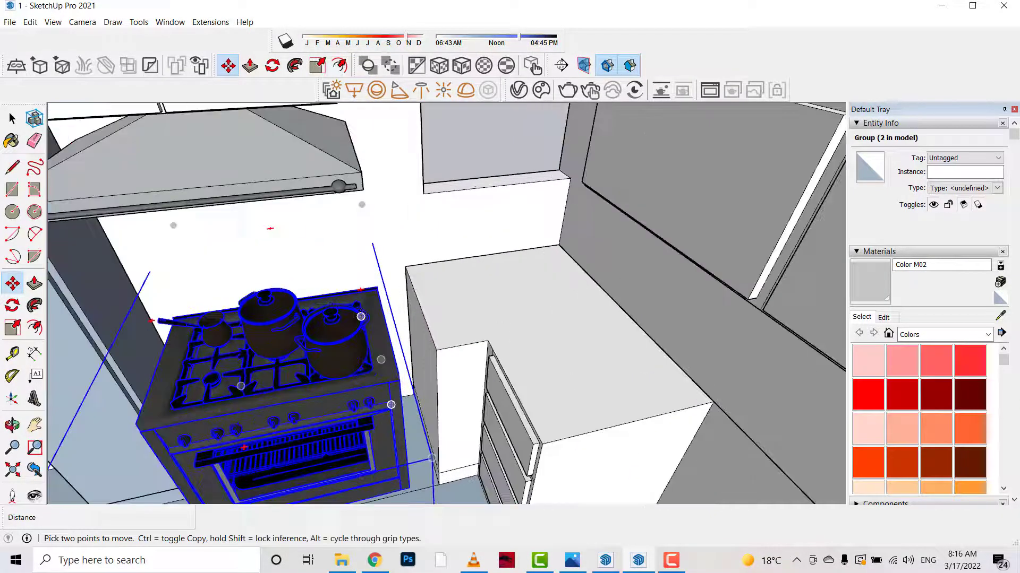
scroll(403, 289, up, 2)
scroll(404, 289, down, 3)
scroll(428, 302, up, 1)
scroll(420, 329, up, 2)
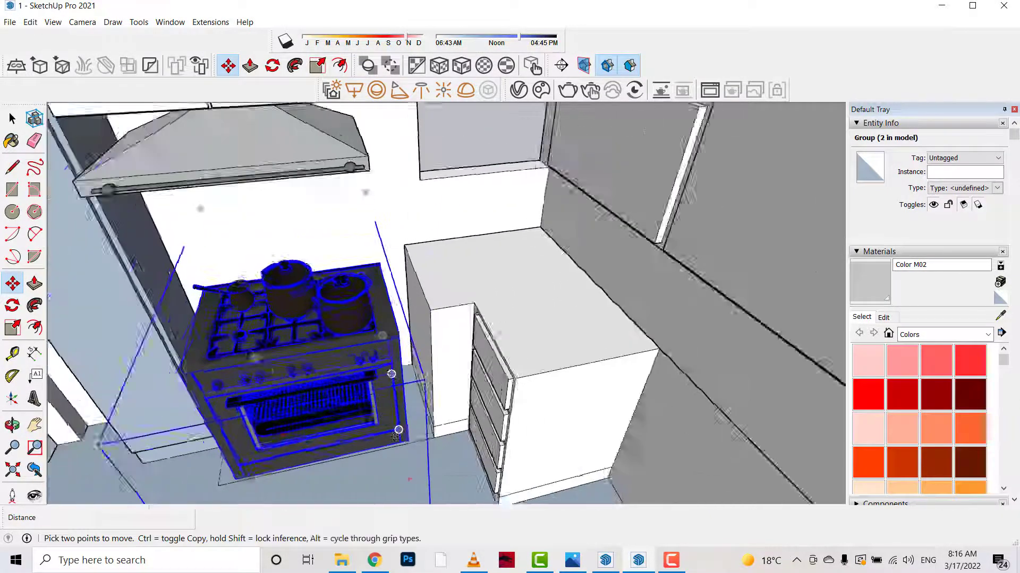
scroll(396, 350, up, 2)
scroll(393, 393, up, 2)
scroll(393, 432, up, 2)
- Align the stove's corner and place it beside the drawer cabinet
click(393, 432)
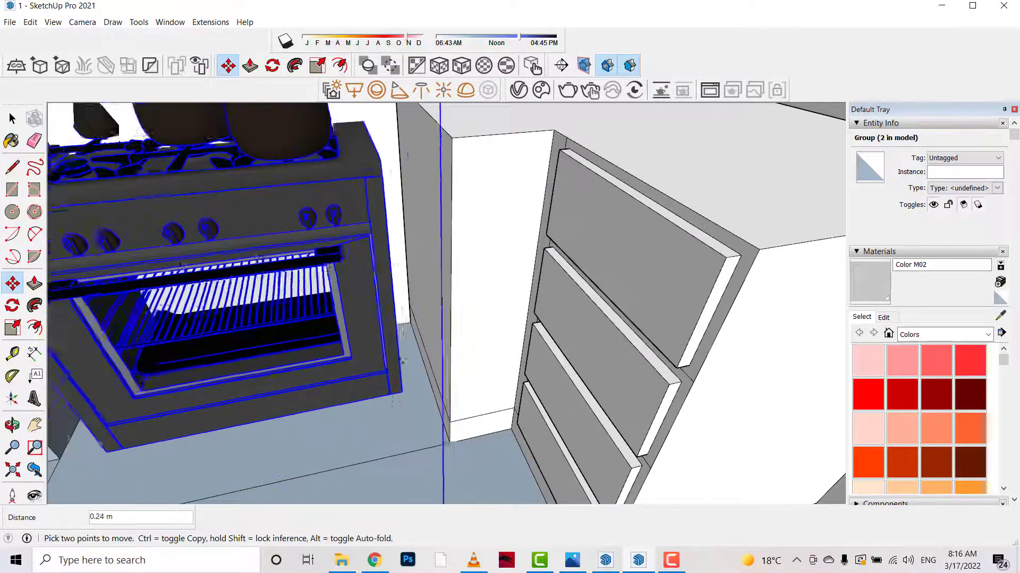
click(425, 405)
scroll(365, 383, down, 3)
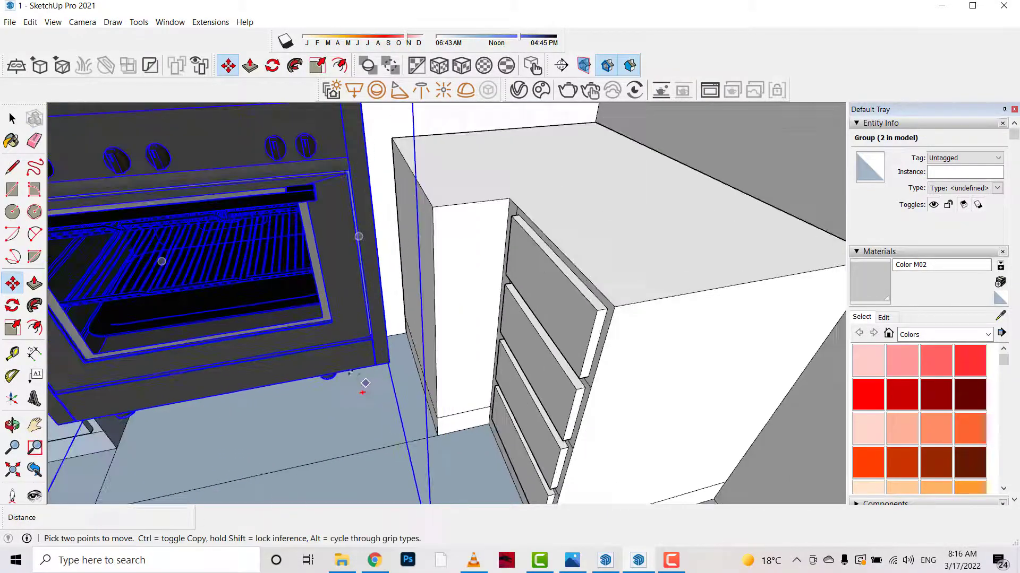
click(329, 379)
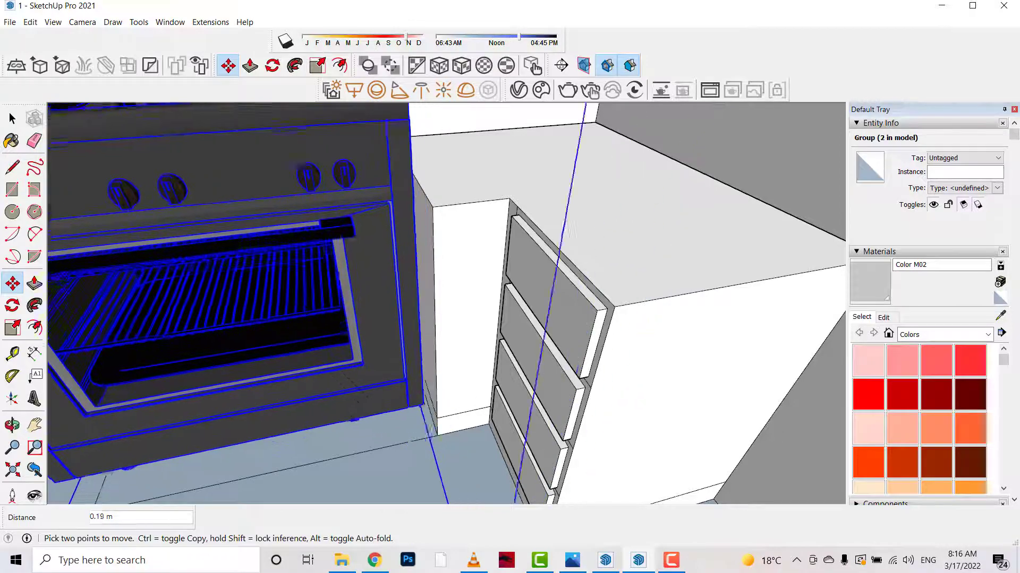
click(349, 413)
click(11, 426)
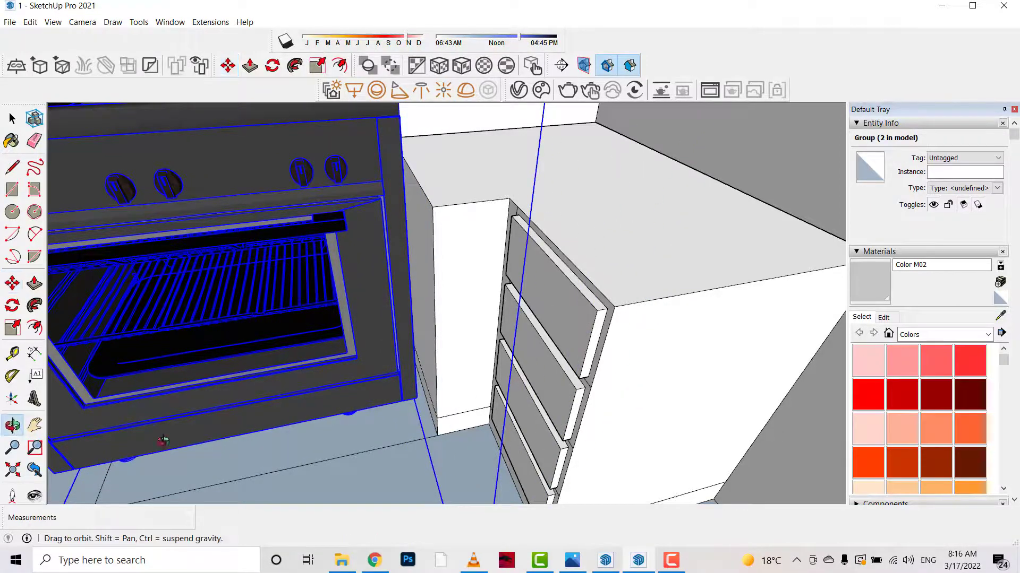
mouse_move(163, 441)
mouse_down()
mouse_move(254, 371)
mouse_move(358, 375)
mouse_move(497, 285)
mouse_up()
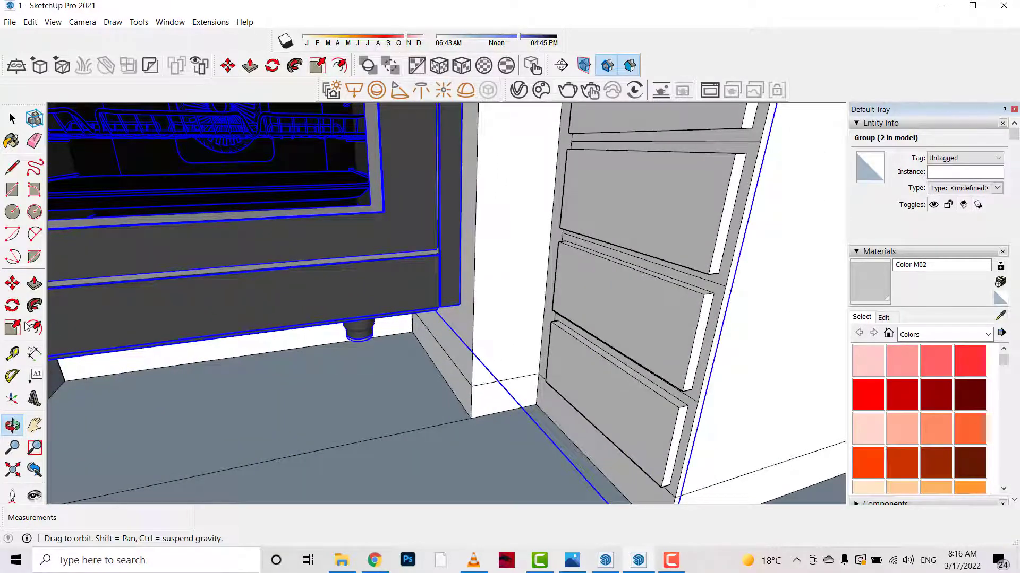
click(12, 285)
- Reposition the stove snugly against the cabinet, checking from an overhead view
click(531, 158)
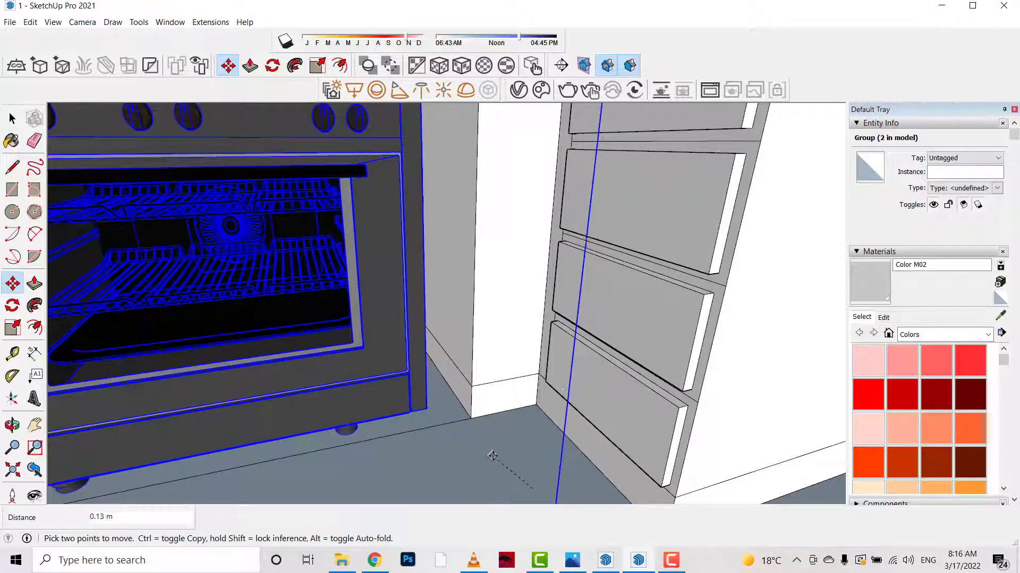
click(6, 428)
mouse_move(448, 439)
mouse_down()
mouse_move(421, 352)
mouse_move(403, 340)
mouse_up()
key(m)
click(247, 227)
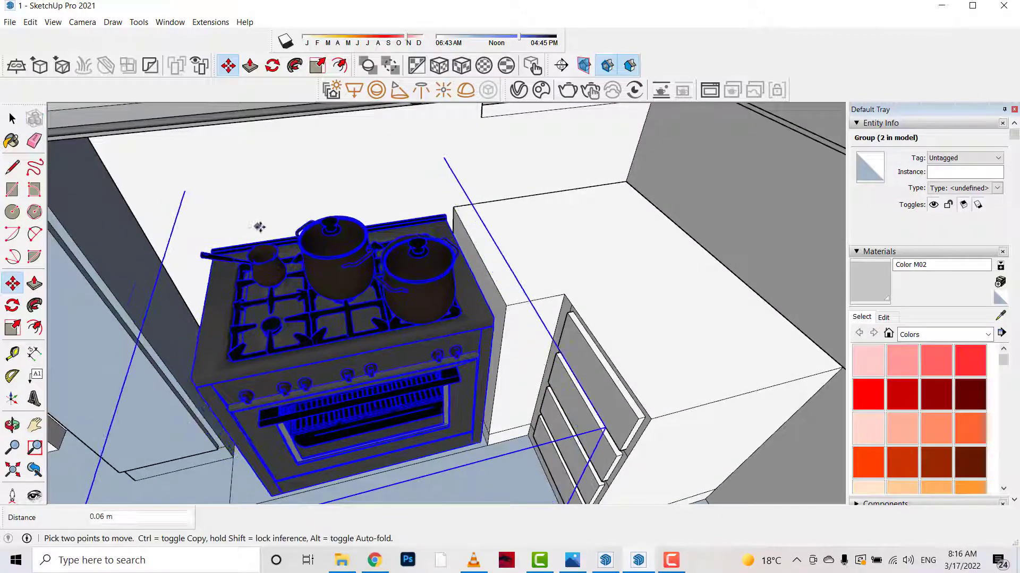
click(262, 230)
scroll(361, 396, down, 5)
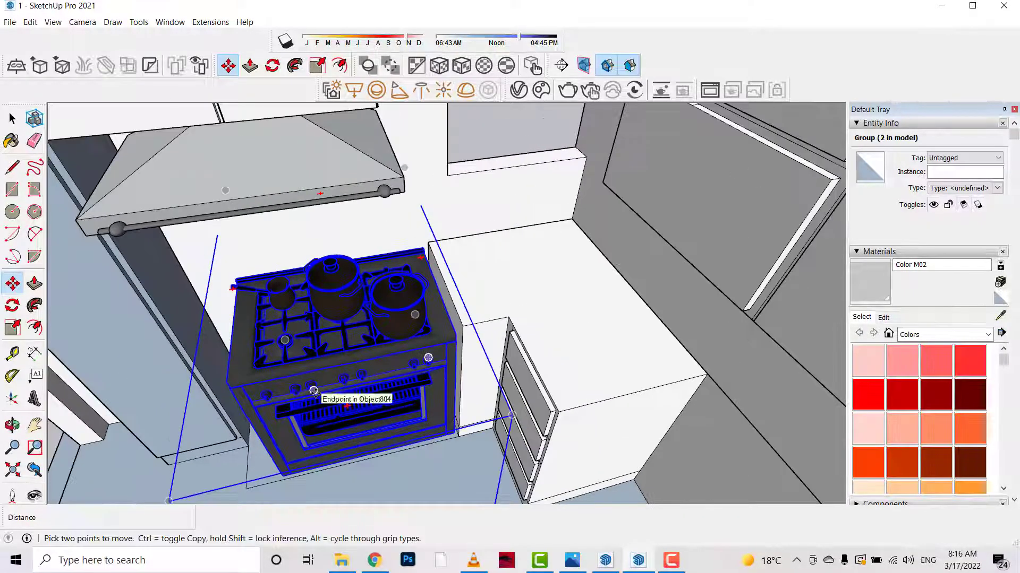
key(space)
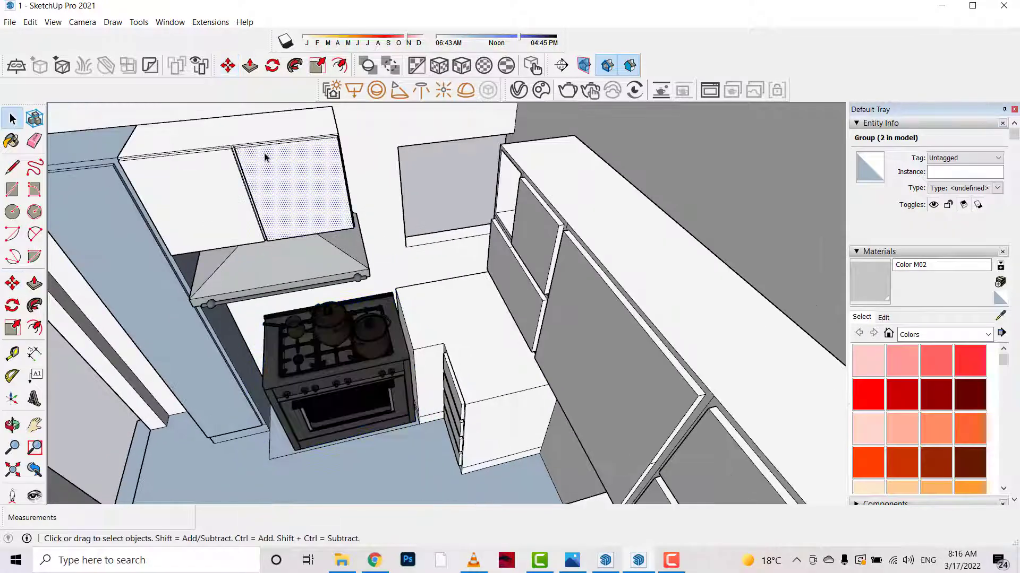
- Make the upper wall cabinet into a group
click(244, 155)
triple_click(244, 155)
right_click(244, 155)
click(297, 253)
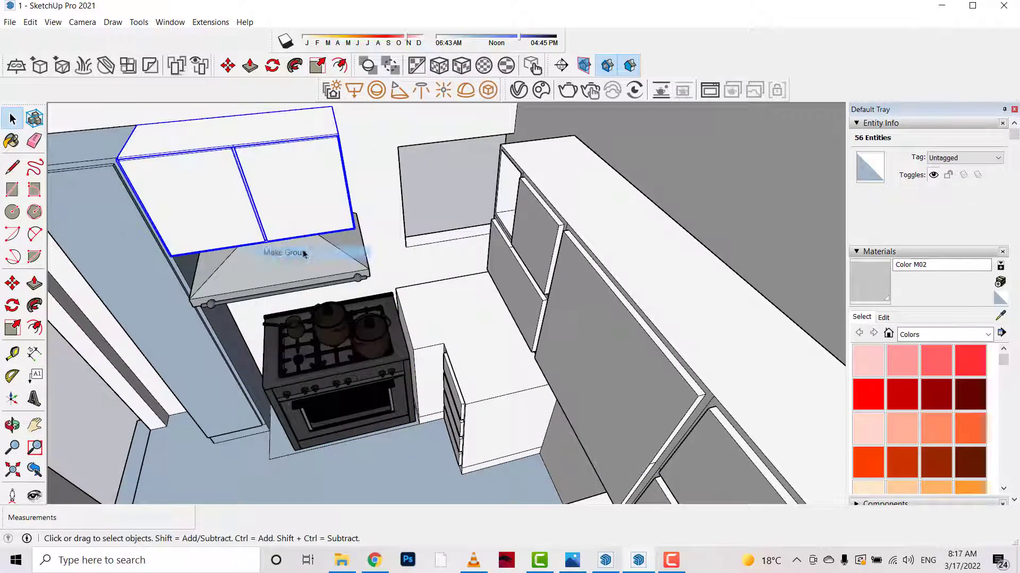
- Move the cabinet group and range hood together over the stove
click(12, 283)
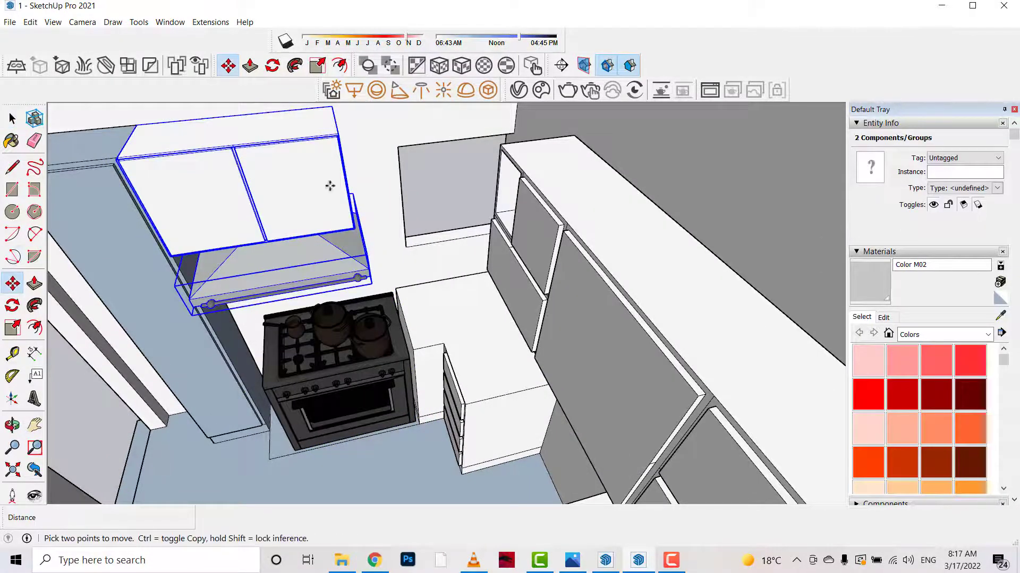
click(385, 130)
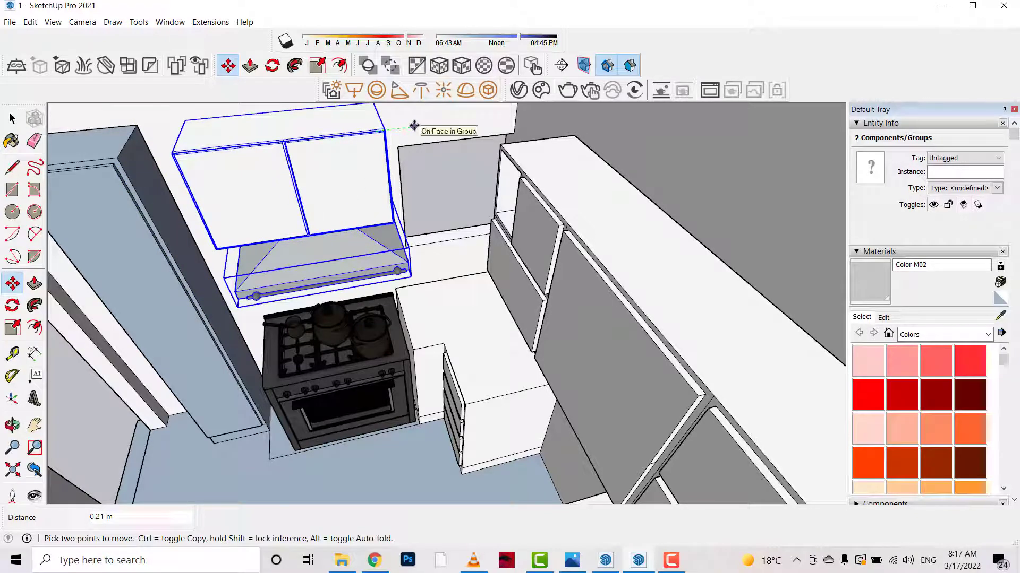
click(12, 425)
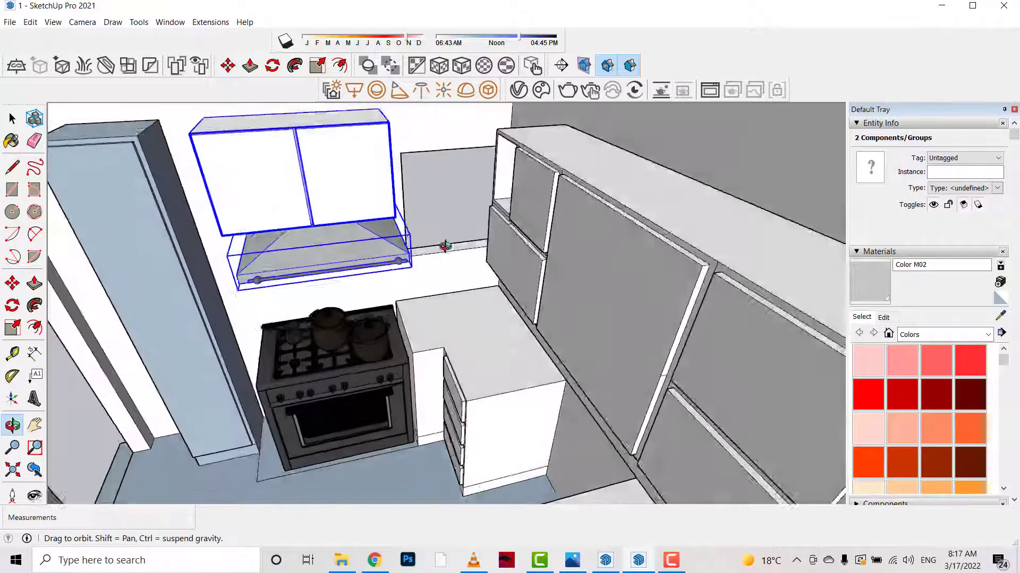
mouse_move(444, 244)
mouse_down()
mouse_move(451, 209)
mouse_move(488, 299)
mouse_move(278, 228)
mouse_move(291, 321)
mouse_move(304, 327)
mouse_up()
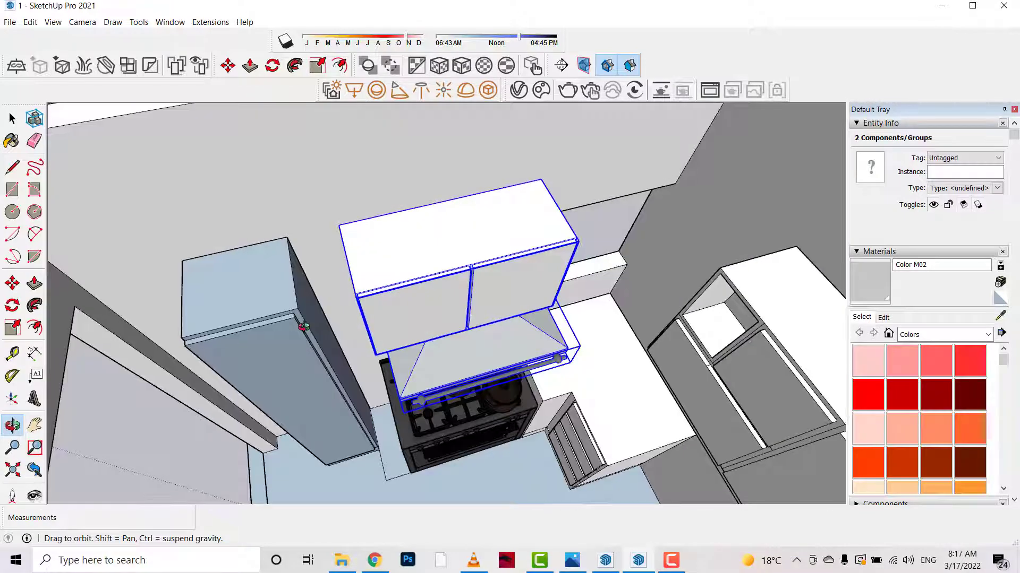
scroll(252, 283, up, 3)
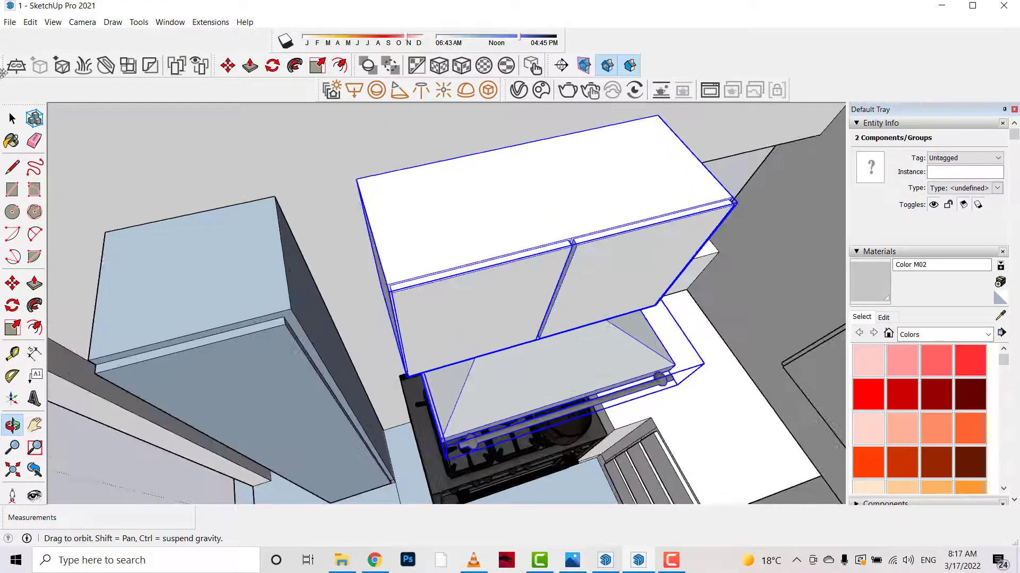
- Edit the tall left cabinet group and push its side face to the neighbouring edge
click(295, 290)
scroll(297, 302, up, 2)
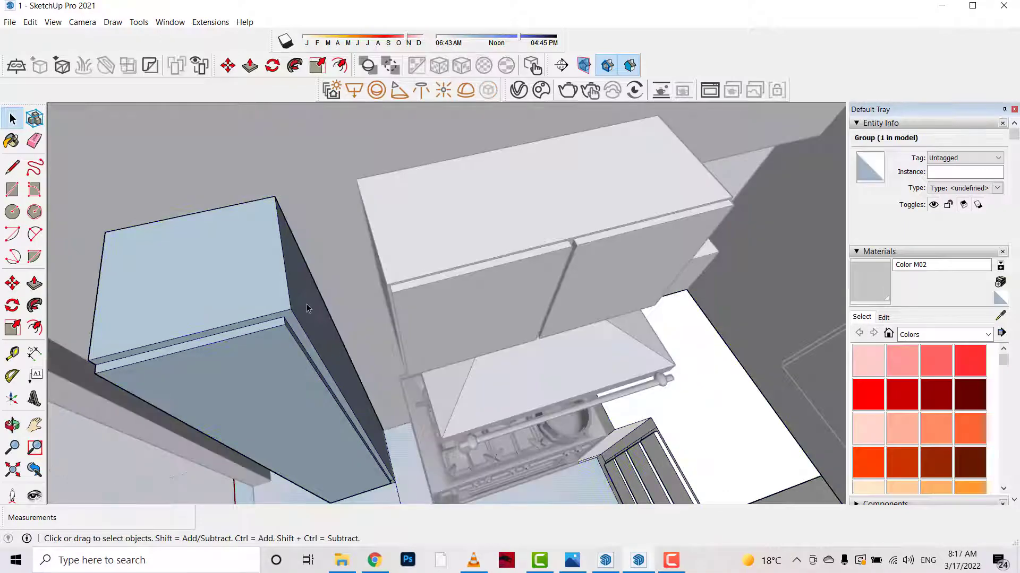
double_click(304, 305)
click(34, 289)
drag(298, 230, 397, 191)
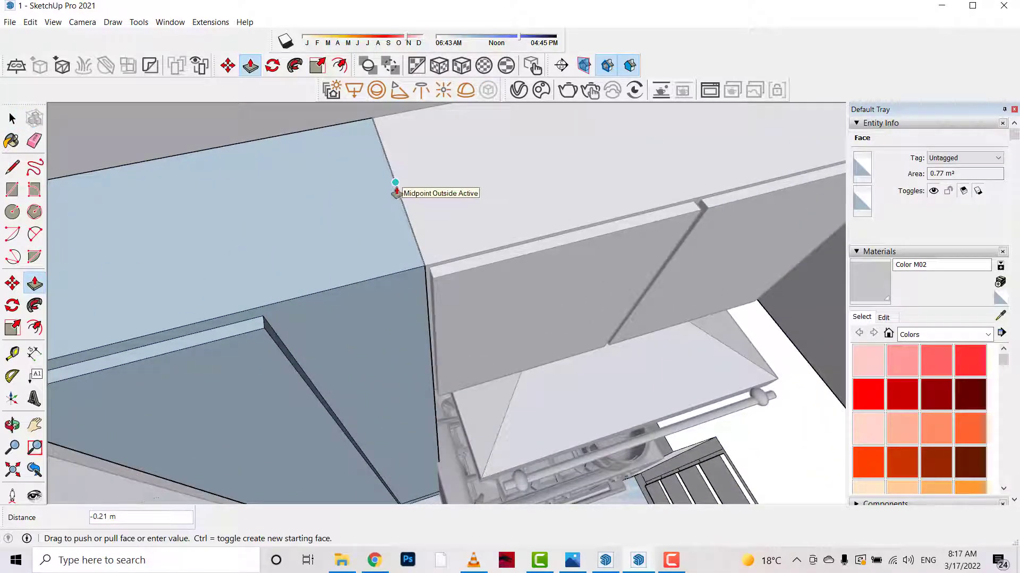
click(395, 192)
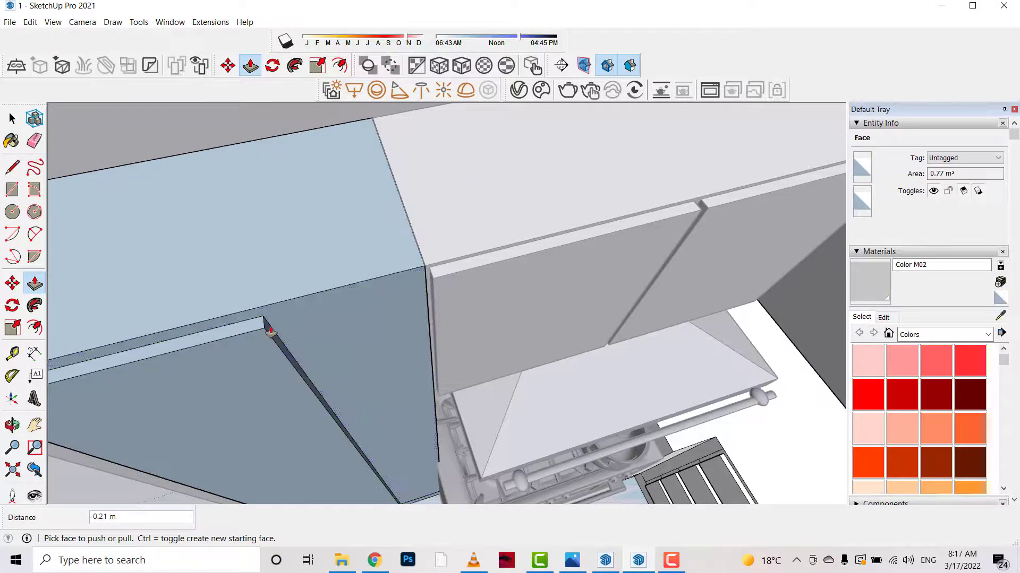
drag(334, 322, 420, 289)
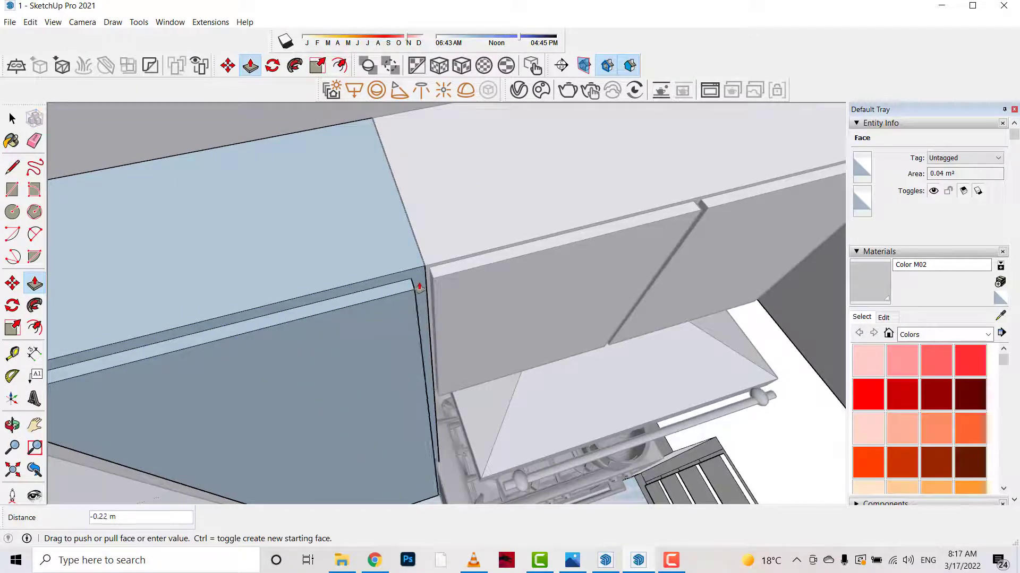
click(418, 288)
middle_drag(418, 289, 397, 308)
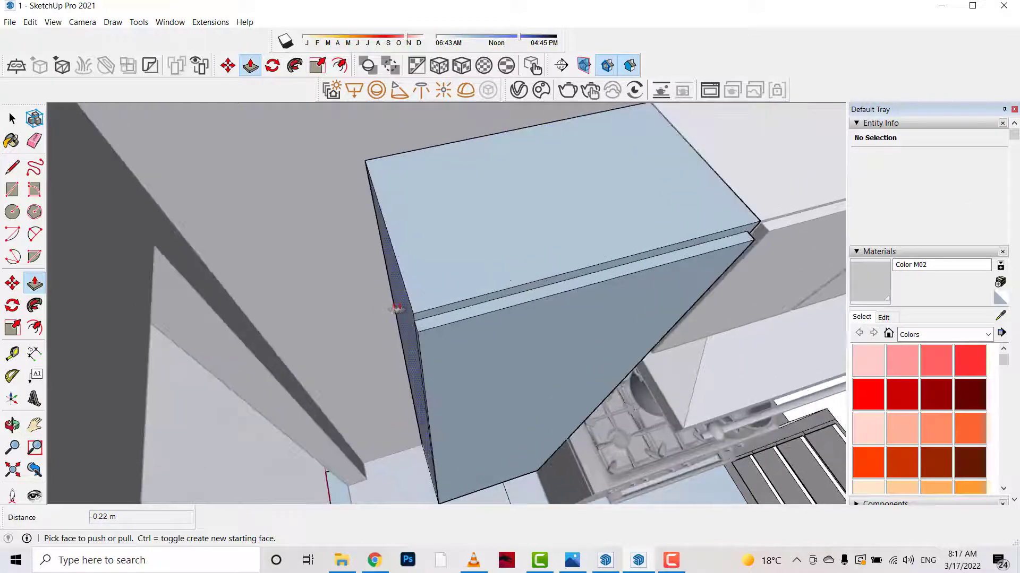
- Push-pull the tall cabinet's top face 0.22 m and adjust another panel face
click(397, 308)
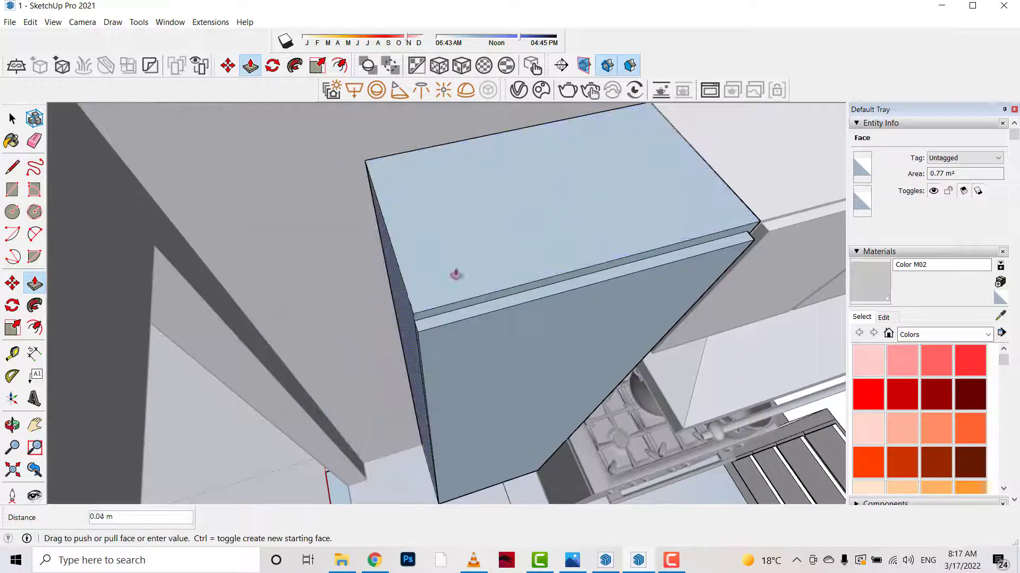
click(436, 313)
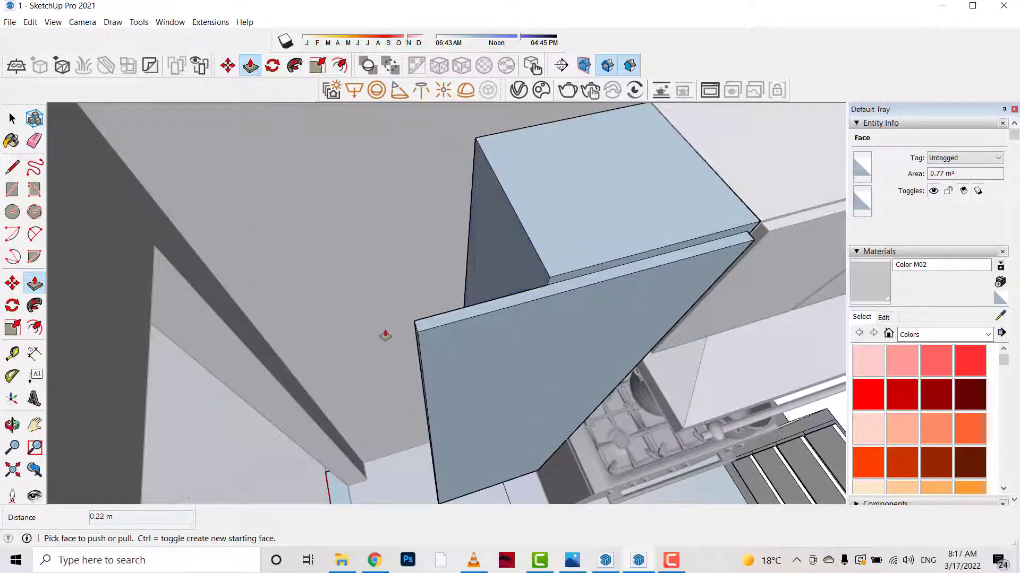
scroll(385, 336, up, 3)
click(682, 277)
click(728, 218)
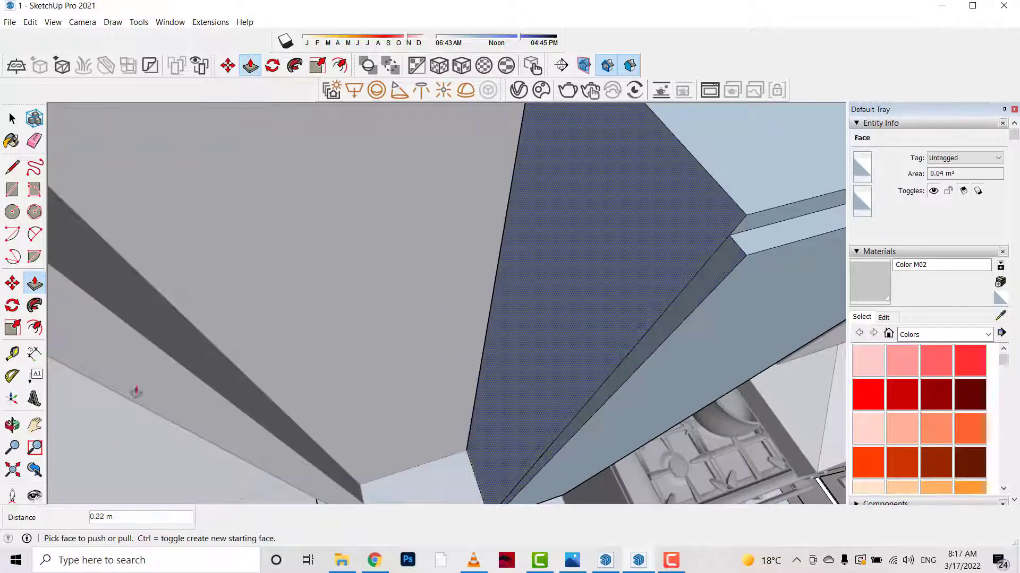
scroll(136, 392, down, 3)
scroll(81, 393, down, 3)
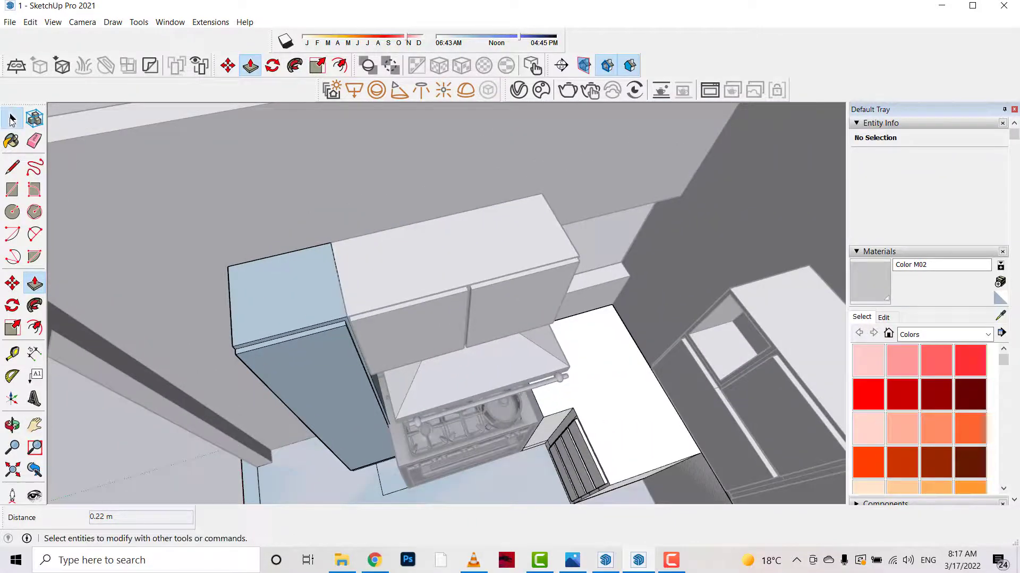
click(12, 120)
- Select the cabinet with its connected geometry, then clear the selection
triple_click(286, 299)
scroll(316, 281, down, 2)
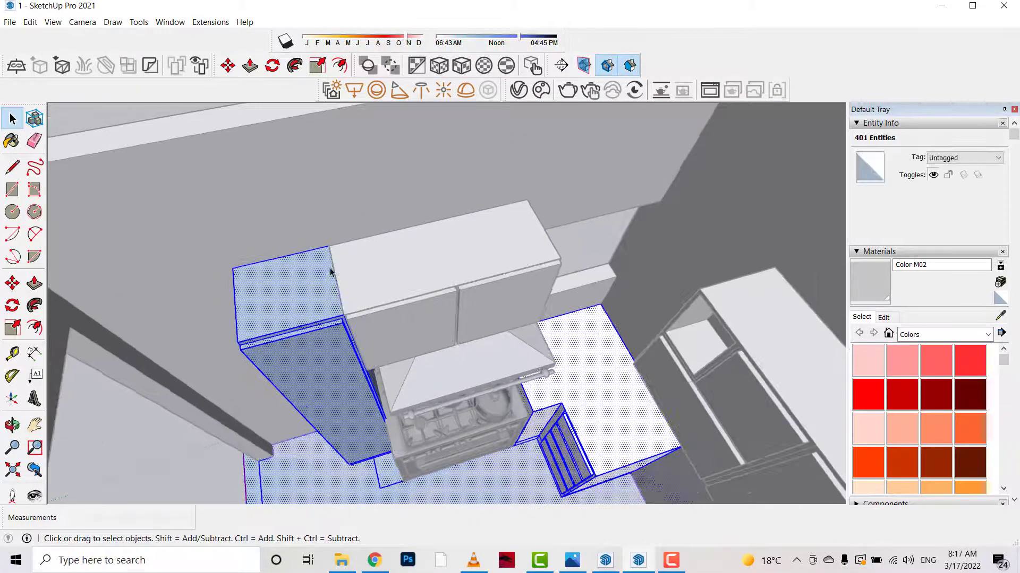
scroll(234, 119, down, 2)
click(255, 150)
scroll(223, 205, down, 2)
scroll(223, 205, up, 5)
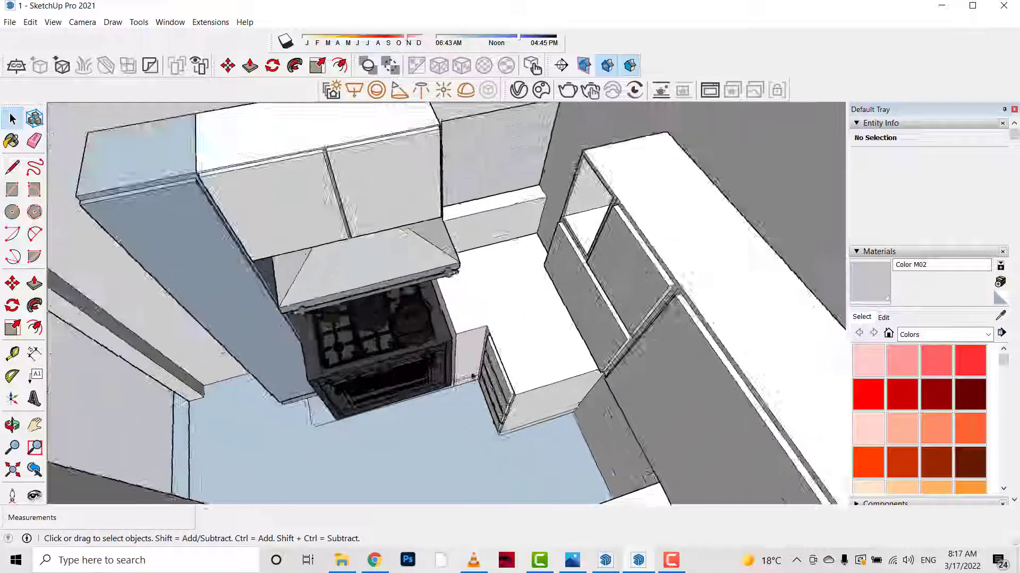
scroll(473, 376, up, 3)
scroll(472, 376, up, 3)
- Move the stove 0.01 m so it sits flush against the counter corner
click(476, 318)
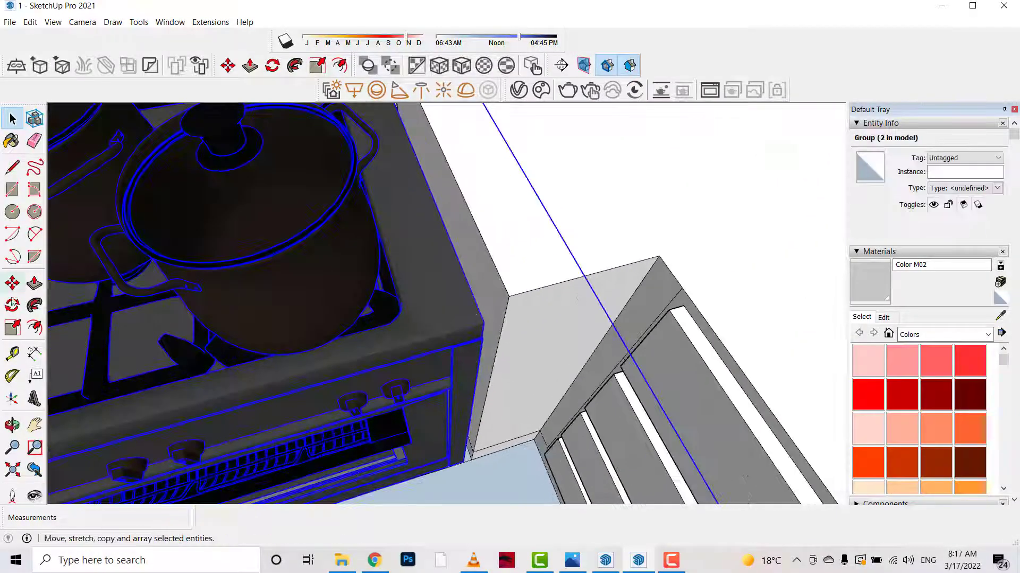
click(12, 283)
click(523, 291)
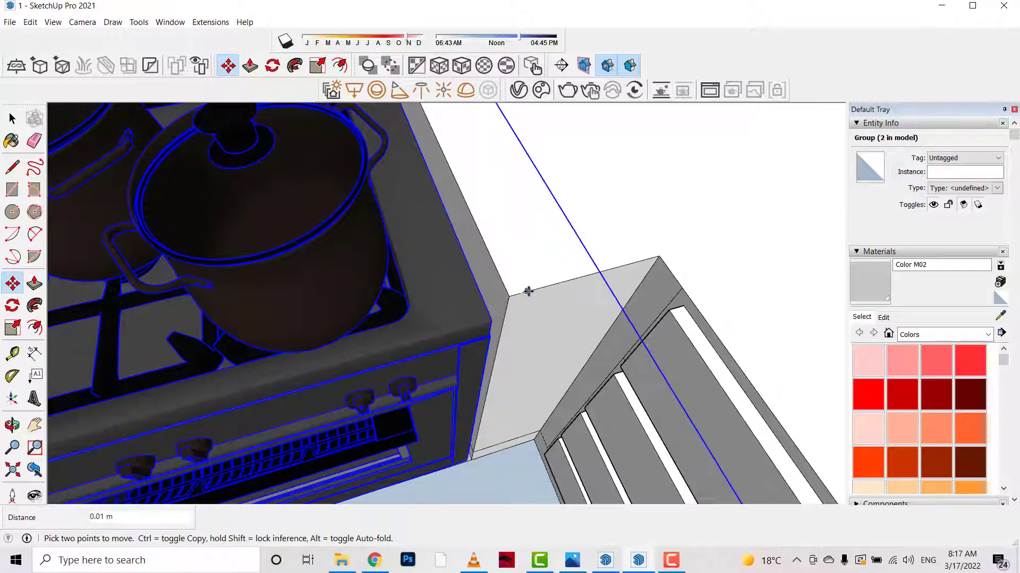
click(572, 303)
scroll(584, 319, down, 2)
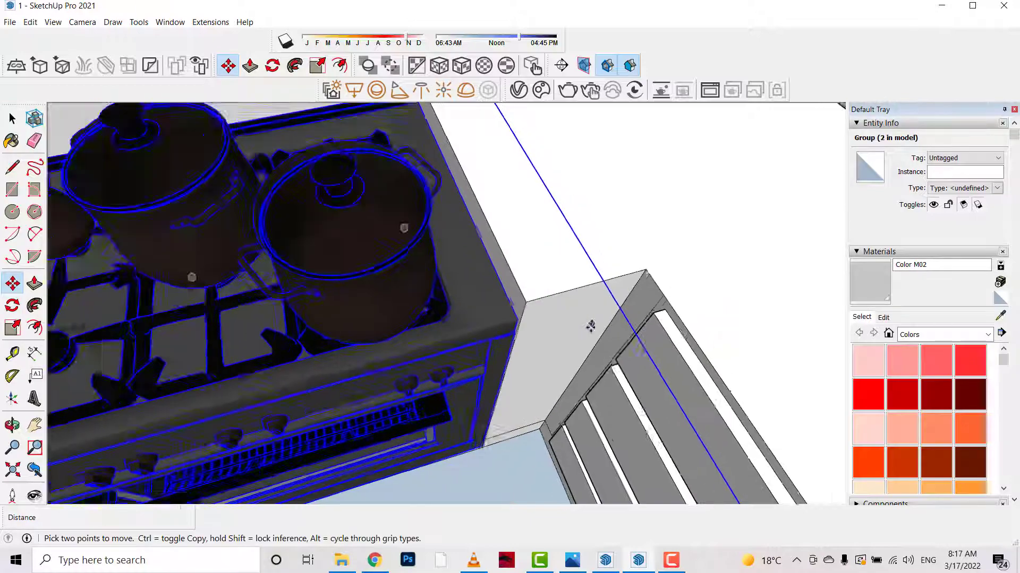
scroll(589, 325, down, 2)
scroll(579, 333, down, 2)
scroll(577, 332, down, 2)
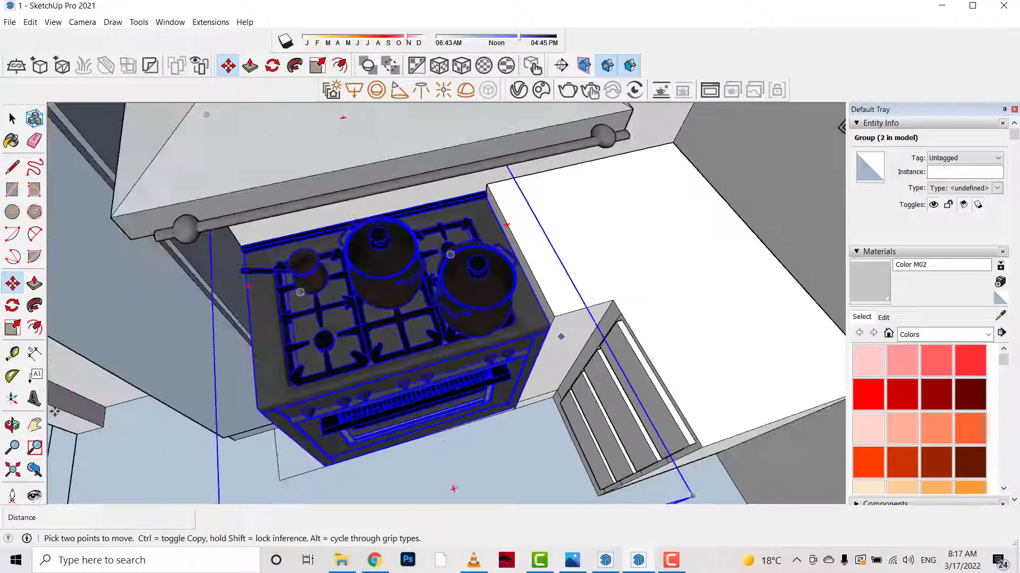
- Orbit and zoom out to view the room from a lower side angle
click(13, 425)
mouse_move(84, 352)
mouse_down()
mouse_move(471, 336)
mouse_move(496, 368)
mouse_up()
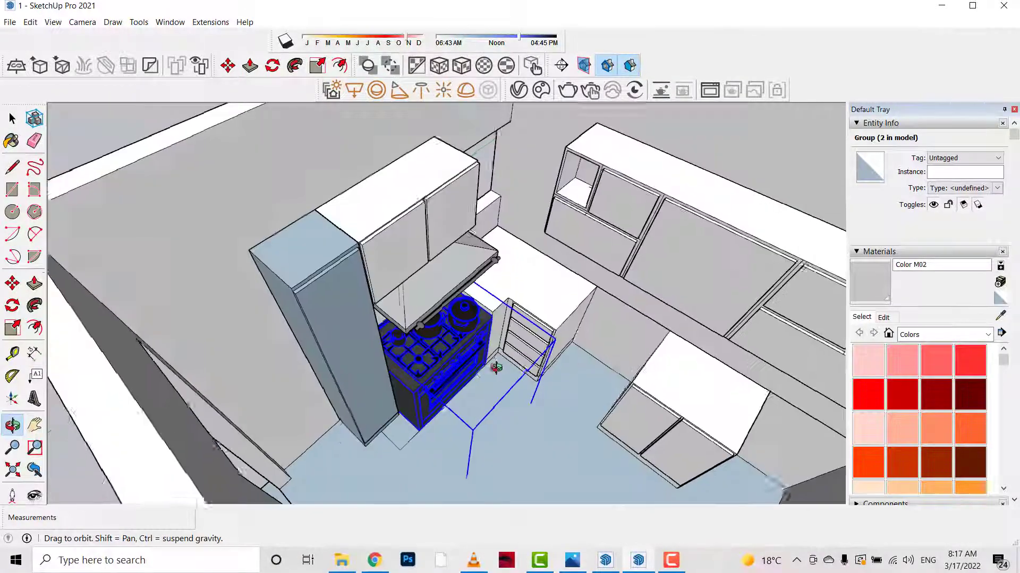
scroll(496, 367, down, 3)
scroll(484, 364, down, 3)
scroll(470, 361, down, 2)
scroll(457, 358, down, 1)
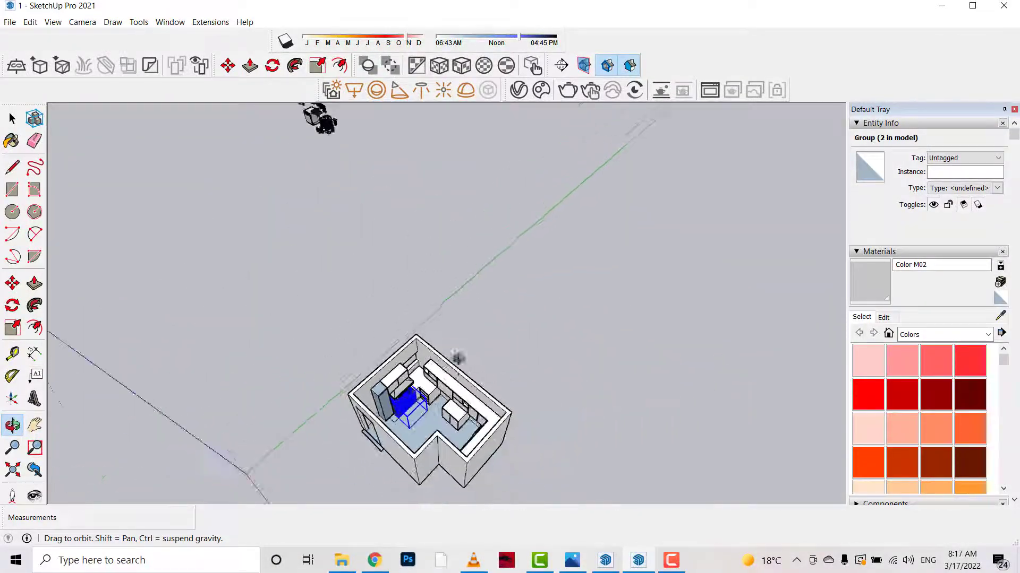
drag(457, 358, 338, 245)
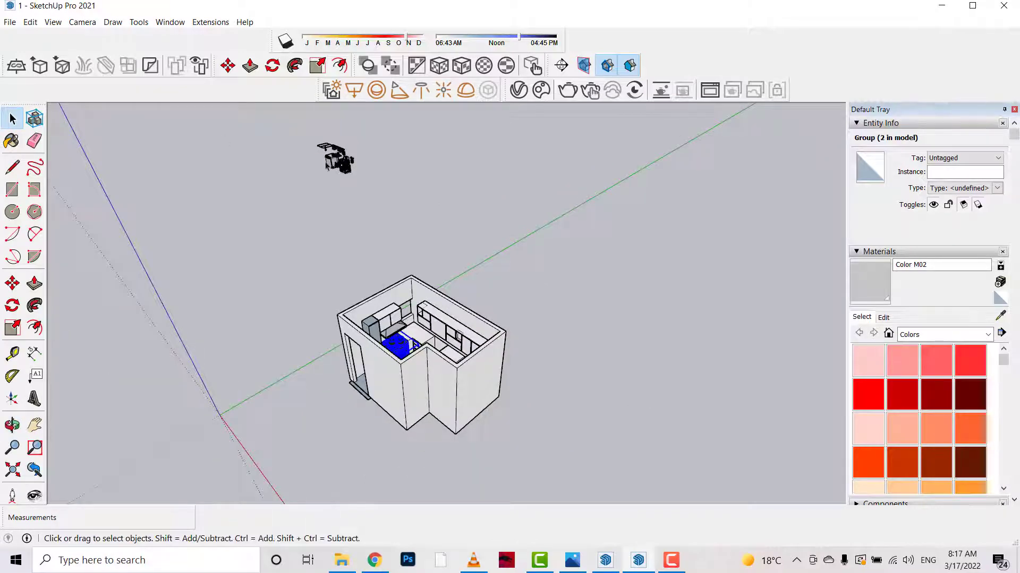
scroll(330, 169, up, 3)
- Move the dishwasher group into the kitchen room and zoom in closer
click(12, 283)
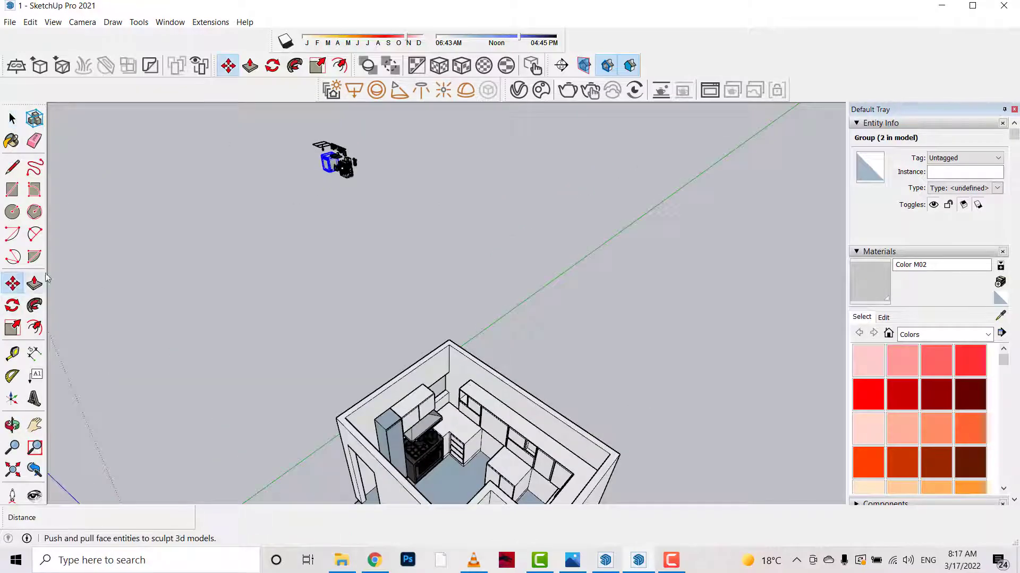
click(486, 464)
middle_drag(486, 464, 493, 497)
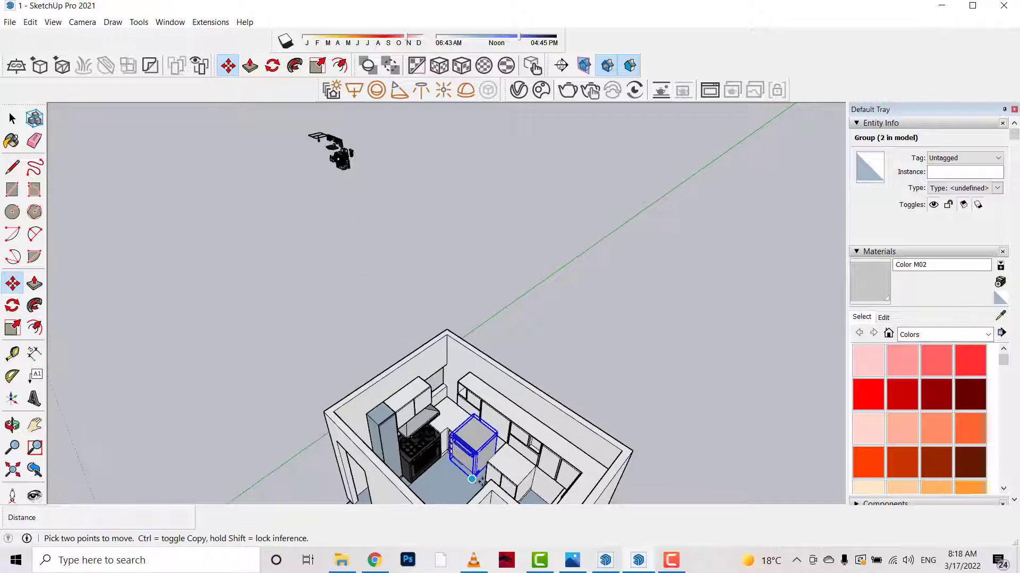
scroll(493, 496, up, 2)
scroll(492, 478, up, 1)
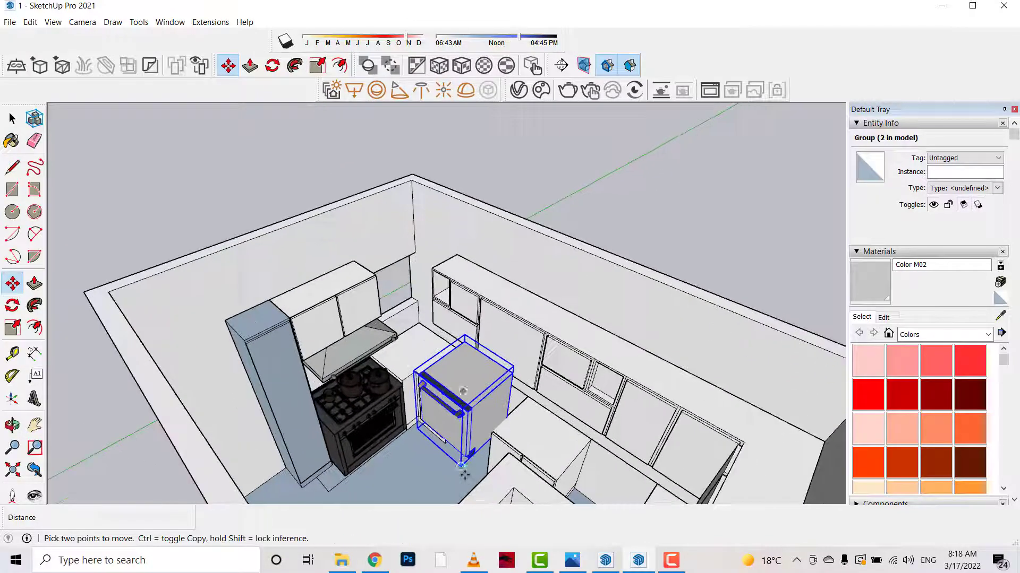
scroll(493, 436, up, 3)
scroll(493, 417, up, 2)
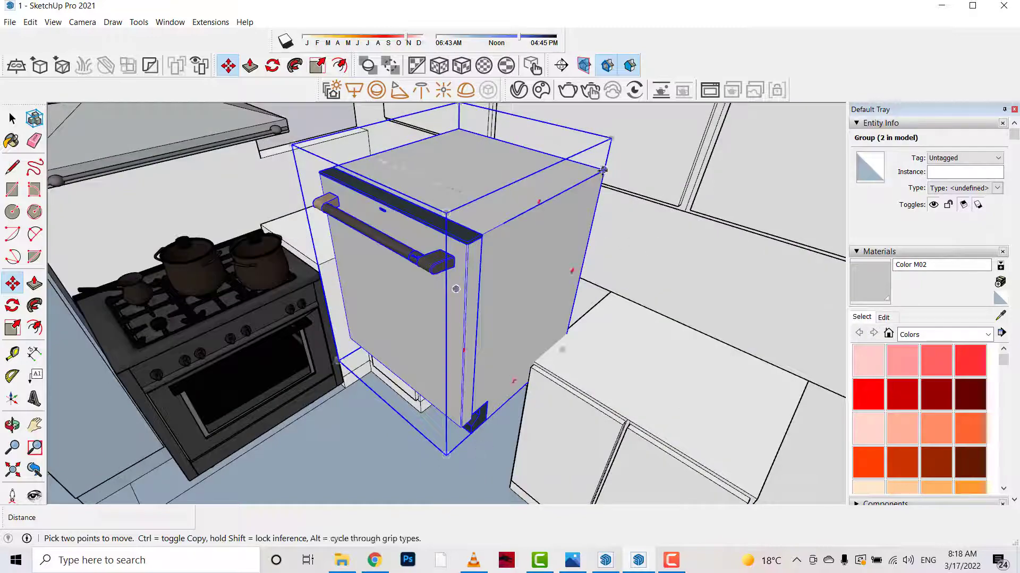
- Reposition the dishwasher against the drawer cabinet under the counter
click(604, 170)
scroll(611, 282, down, 3)
scroll(616, 287, up, 5)
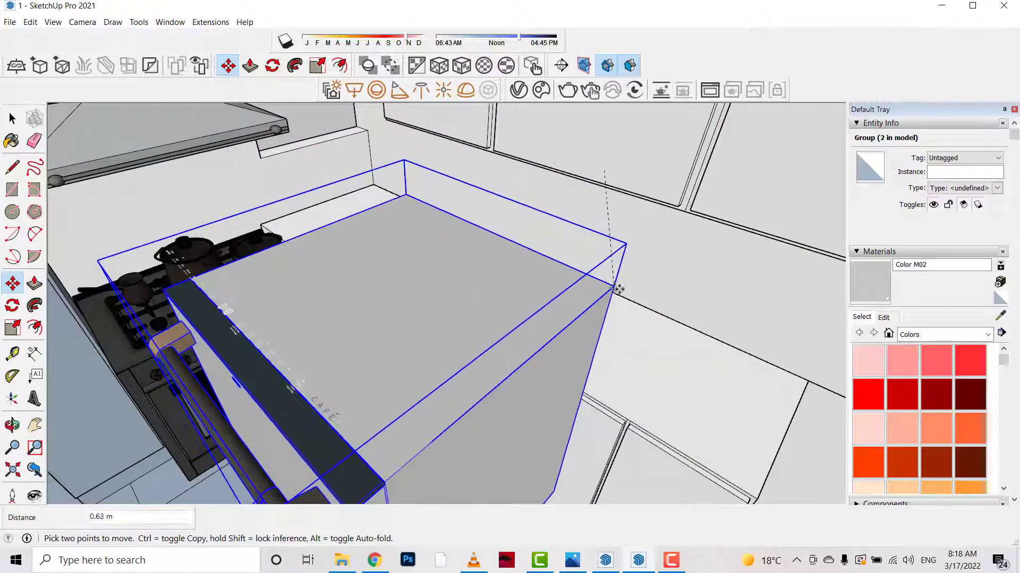
scroll(617, 289, down, 3)
scroll(631, 294, down, 2)
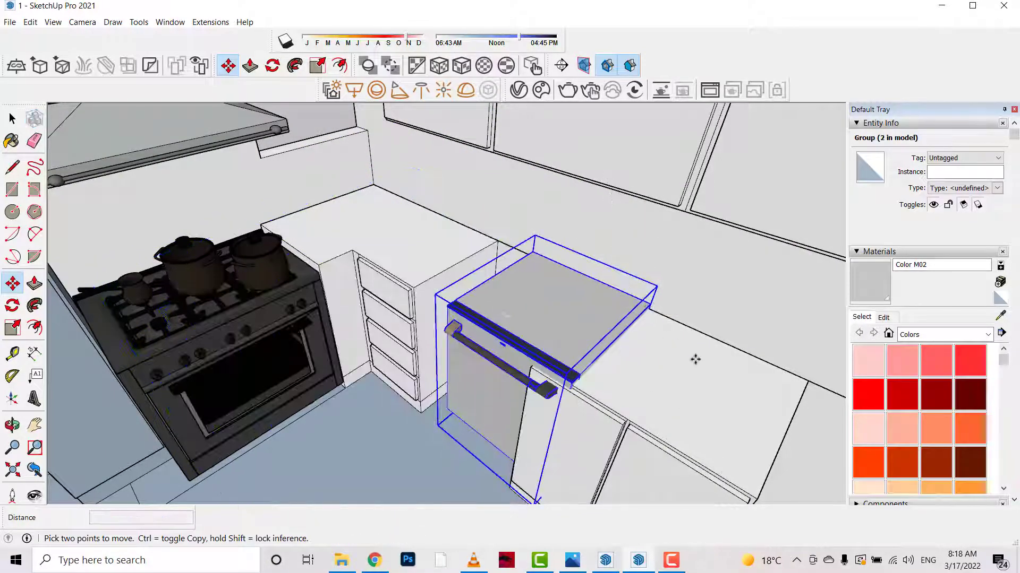
click(645, 338)
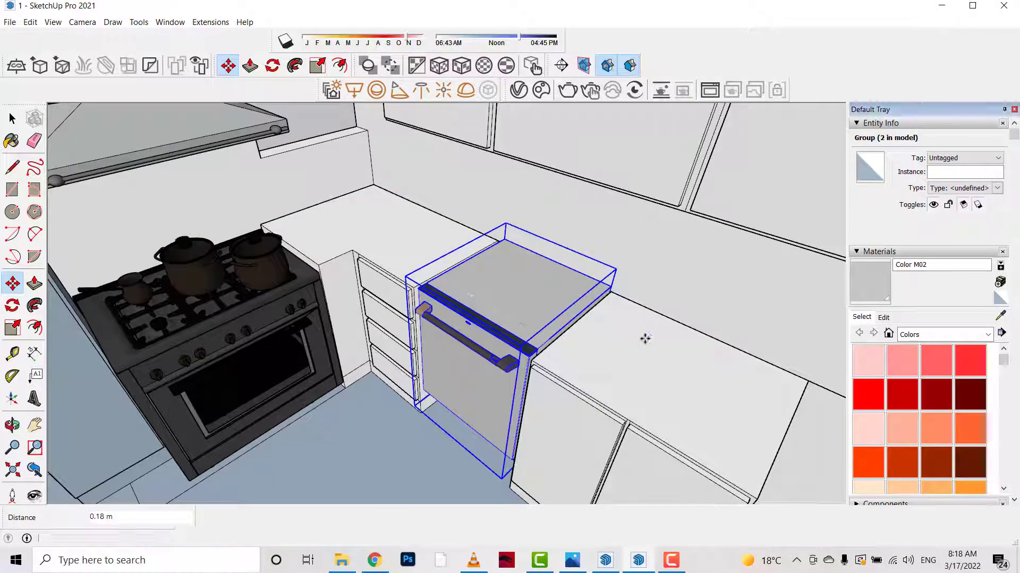
- From a front-on view, slide the dishwasher by its corner into the cabinet opening
click(12, 425)
drag(521, 448, 83, 334)
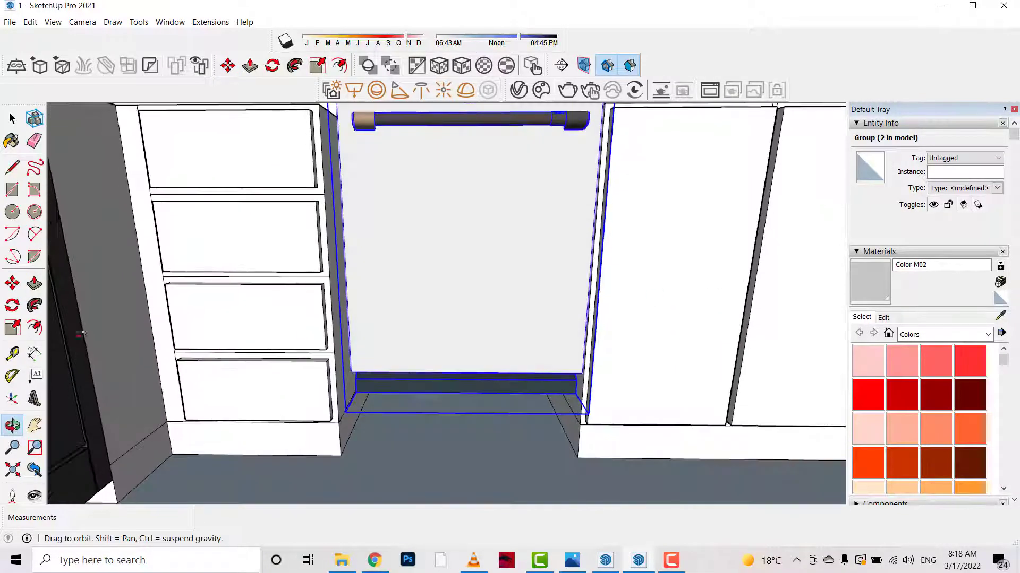
click(12, 283)
click(575, 398)
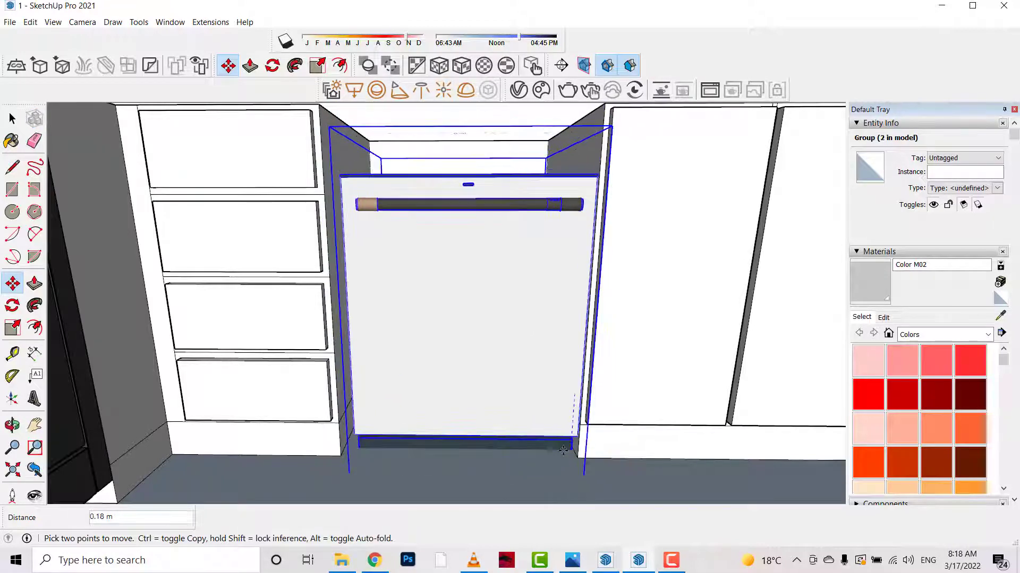
click(559, 448)
scroll(478, 266, down, 2)
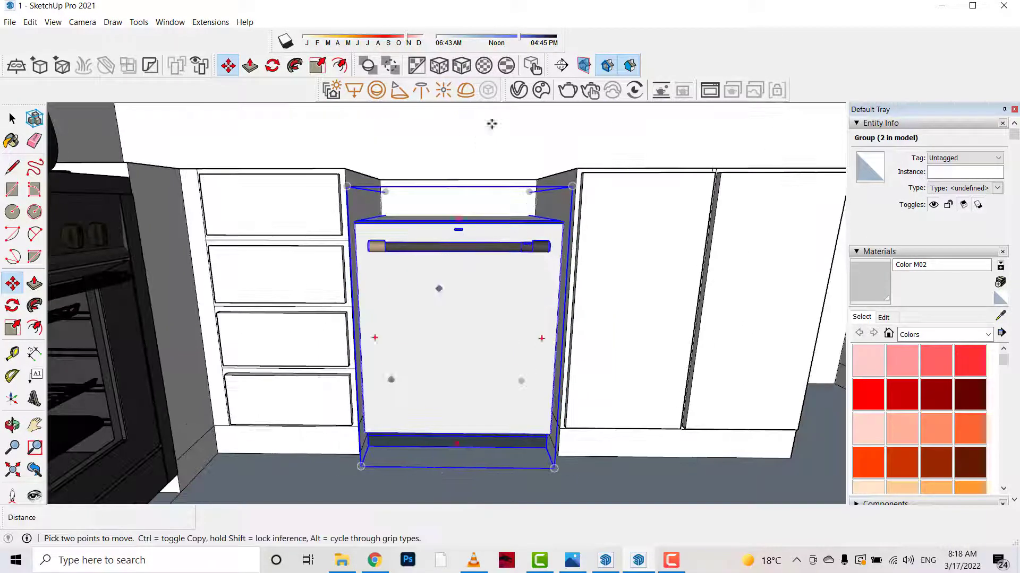
scroll(489, 120, up, 4)
- Orbit and zoom out to check the dishwasher fits flush in the kitchen
click(13, 425)
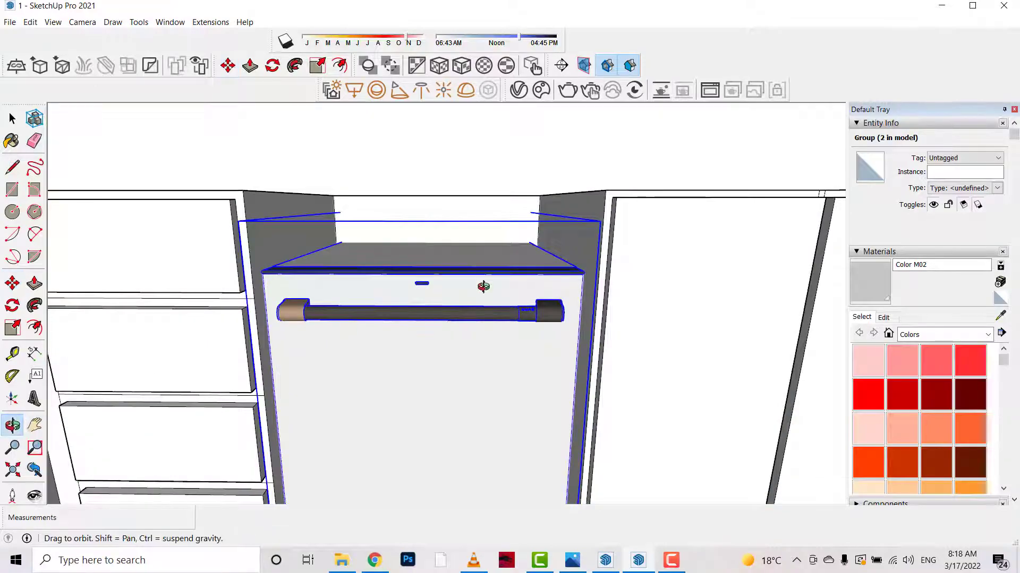
drag(485, 289, 337, 400)
scroll(496, 405, down, 3)
scroll(464, 393, down, 2)
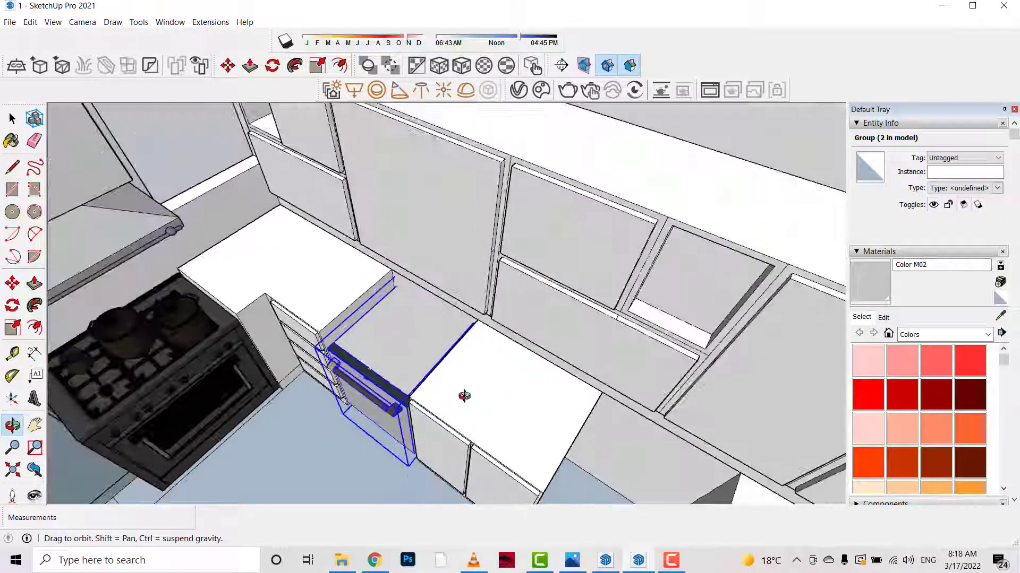
mouse_move(464, 393)
mouse_down()
mouse_move(437, 419)
mouse_move(450, 302)
mouse_up()
scroll(443, 420, down, 2)
scroll(443, 419, down, 3)
scroll(443, 404, down, 2)
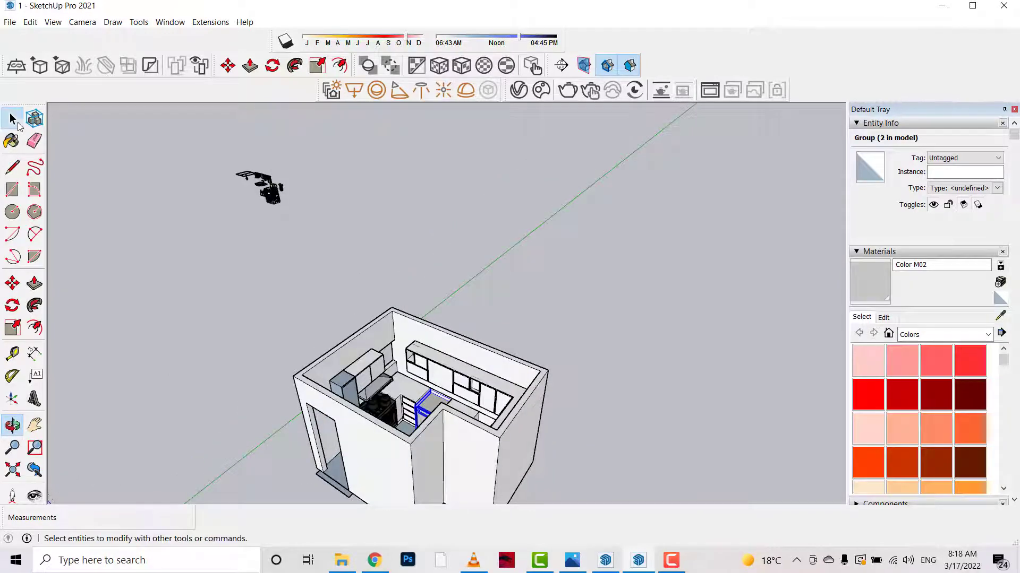
- Pick up the red washing machine outside the room and zoom in across the counters
click(272, 196)
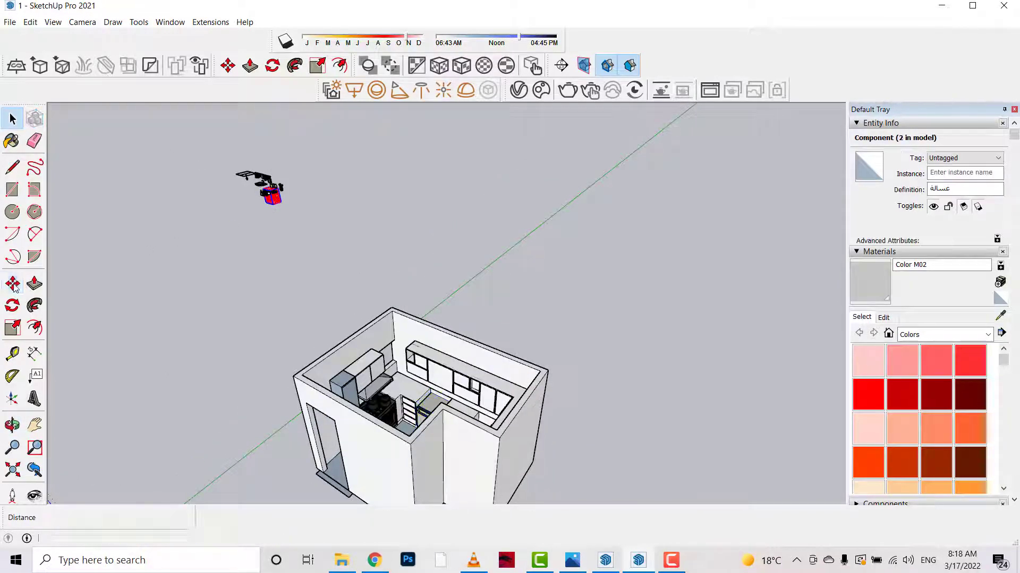
click(14, 285)
click(278, 201)
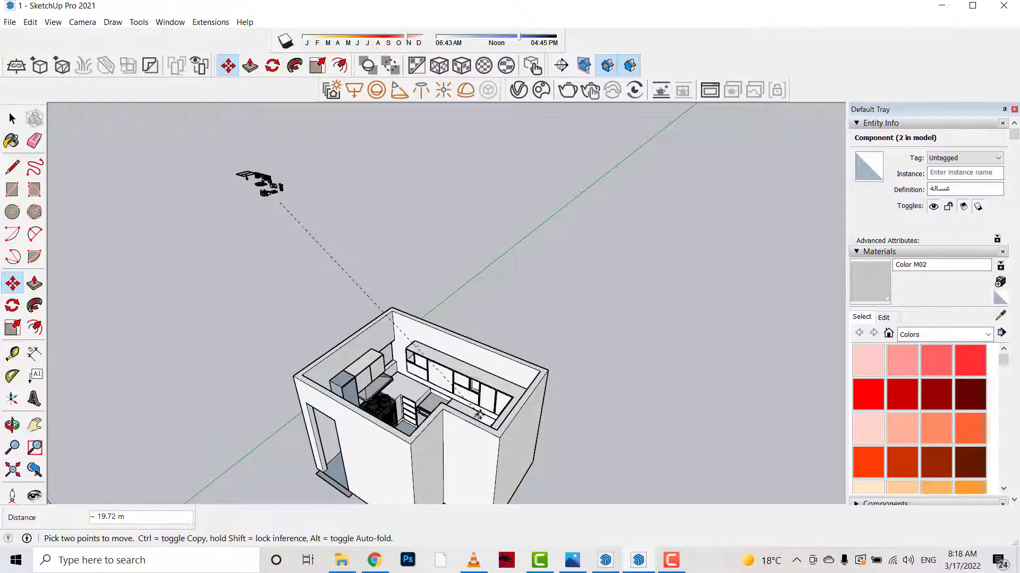
click(9, 430)
drag(569, 424, 531, 406)
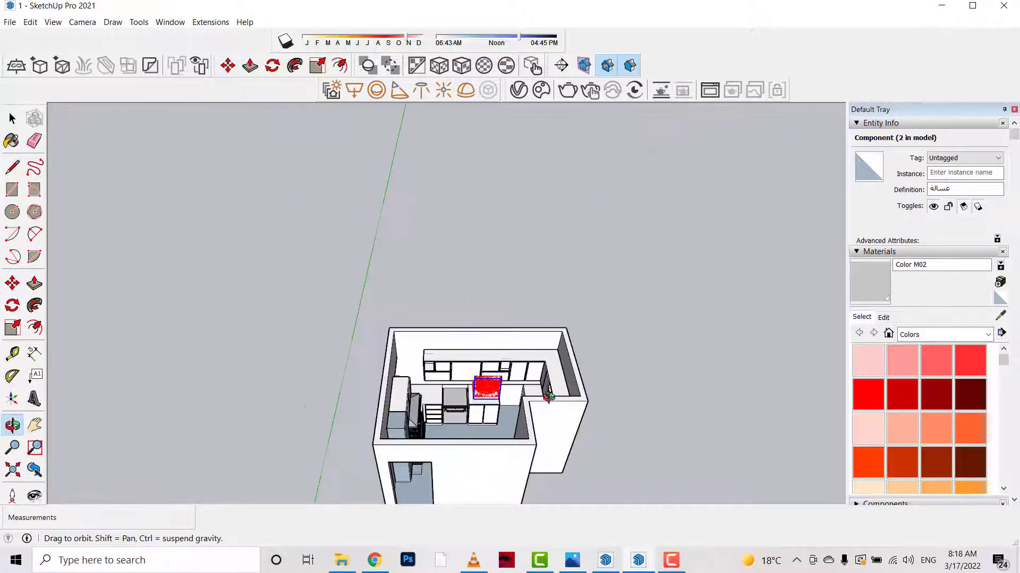
scroll(531, 406, up, 3)
scroll(530, 404, up, 3)
scroll(530, 405, up, 2)
scroll(513, 428, up, 2)
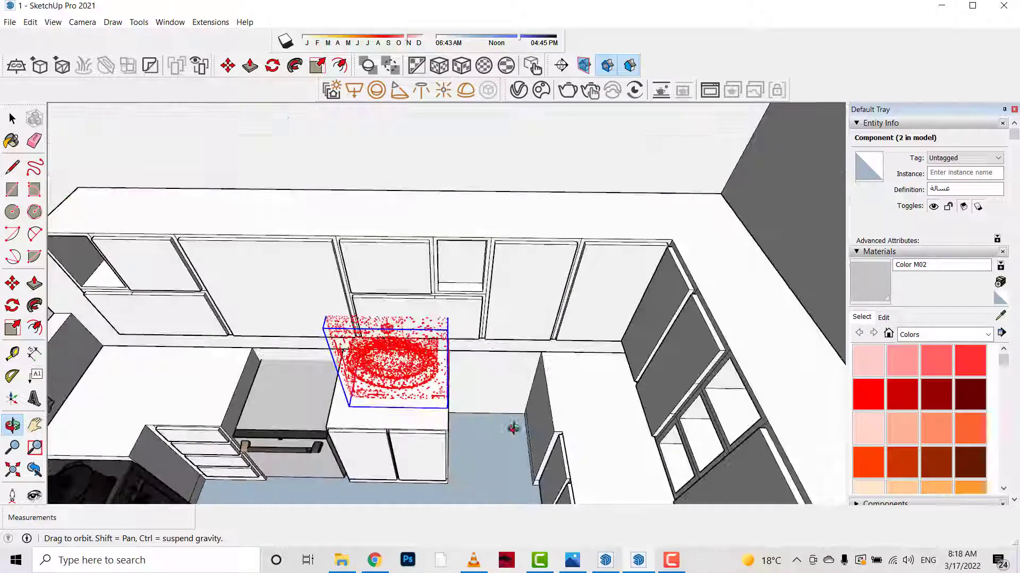
scroll(531, 415, up, 2)
scroll(581, 450, up, 2)
scroll(581, 450, up, 3)
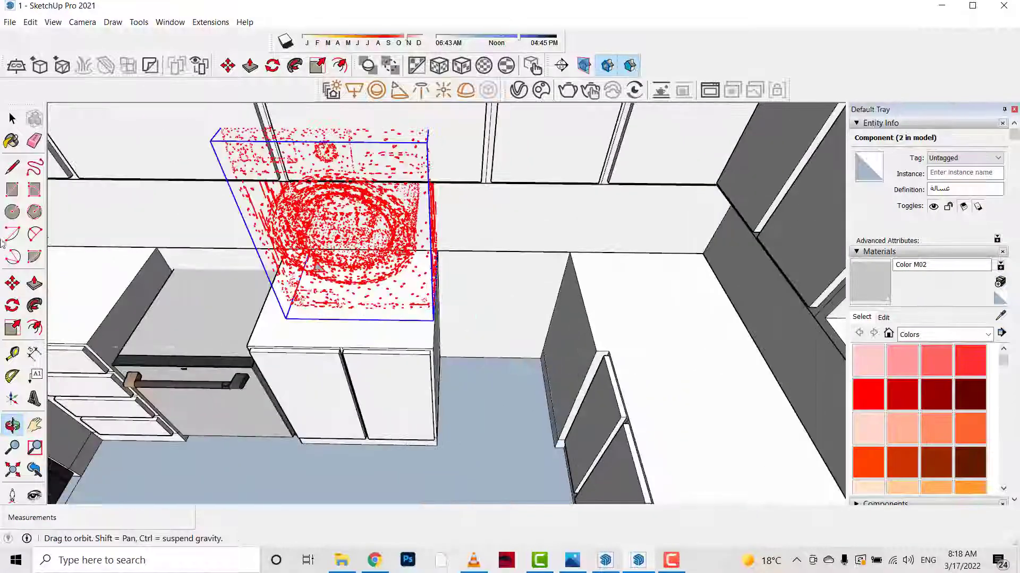
- Drop the washing machine into the right corner counter gap beside the end cabinet
click(12, 284)
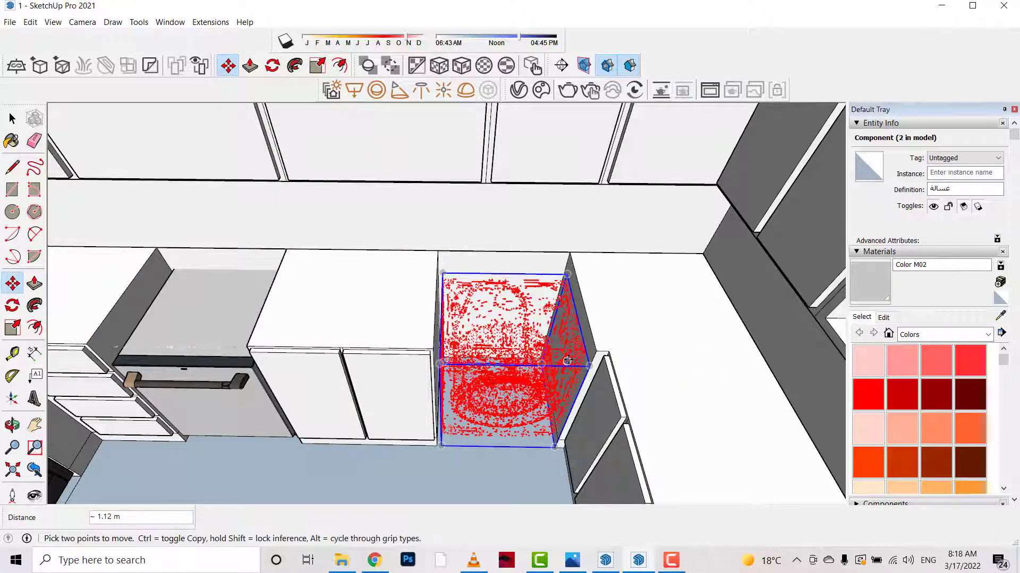
click(587, 441)
scroll(588, 441, down, 4)
scroll(175, 246, down, 3)
scroll(239, 273, down, 2)
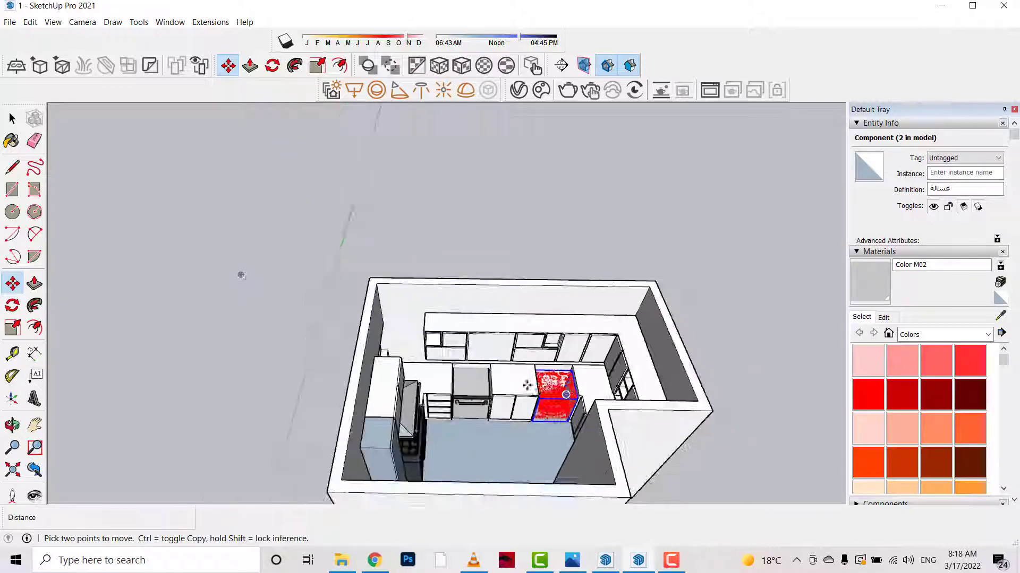